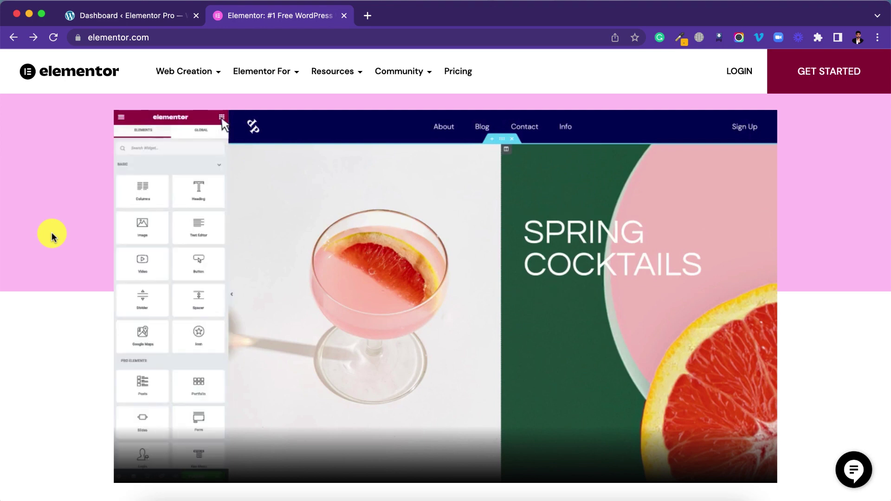
Find the Elementor Website Builder plugin by searching new plugins for "elementor", and install and activate it.
key("super+w")
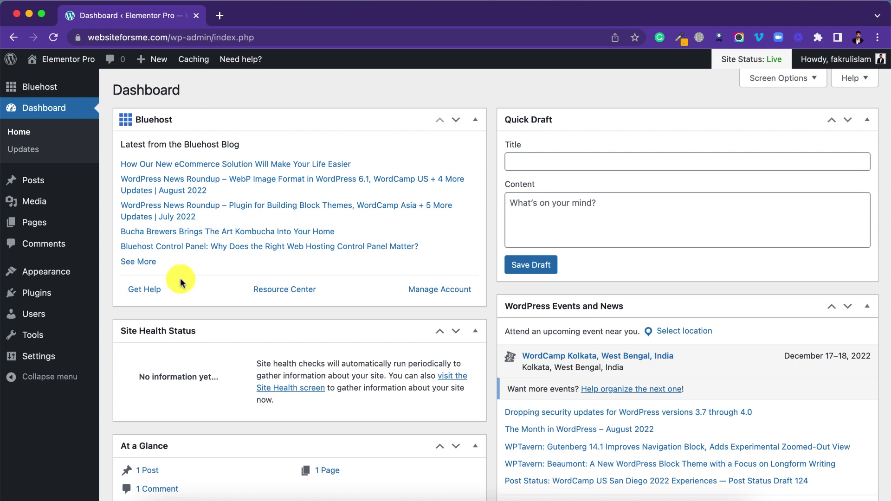
mouse_move(24, 294)
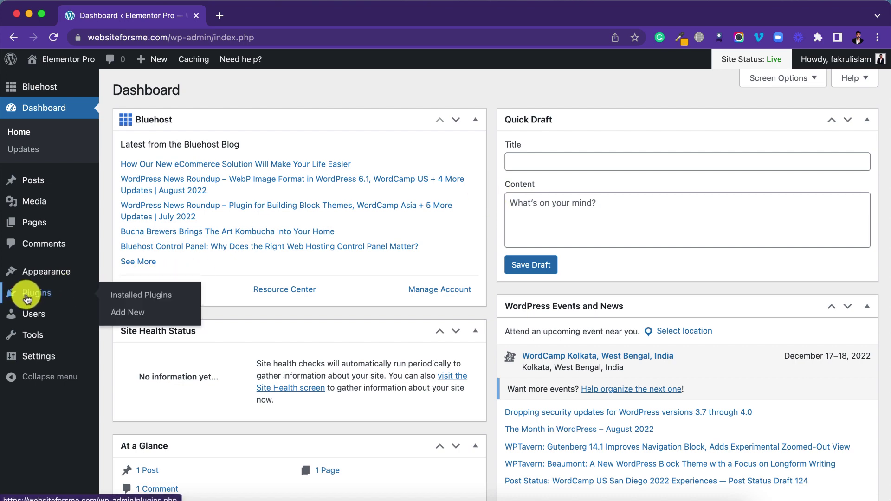
left_click(131, 314)
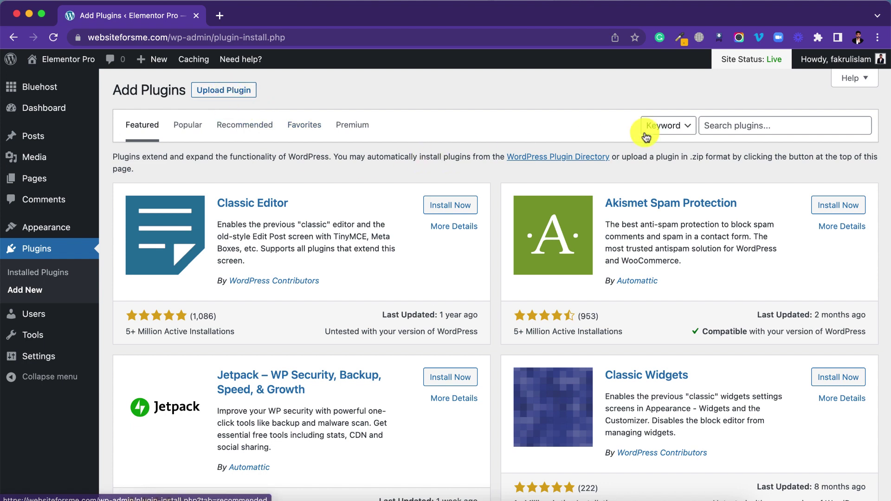
left_click(743, 126)
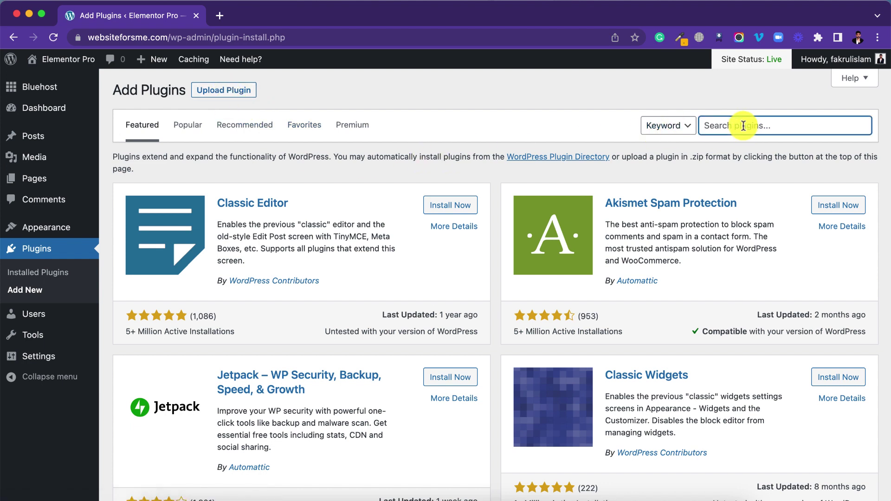
type("elementor")
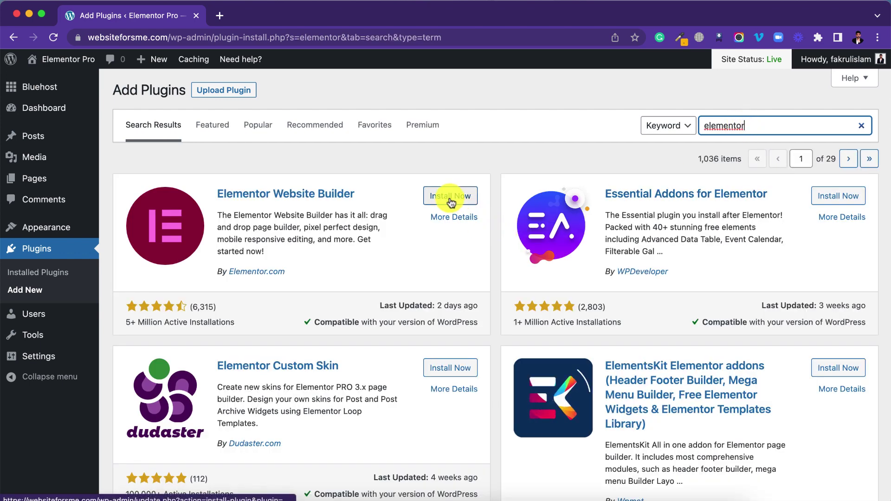
left_click(450, 200)
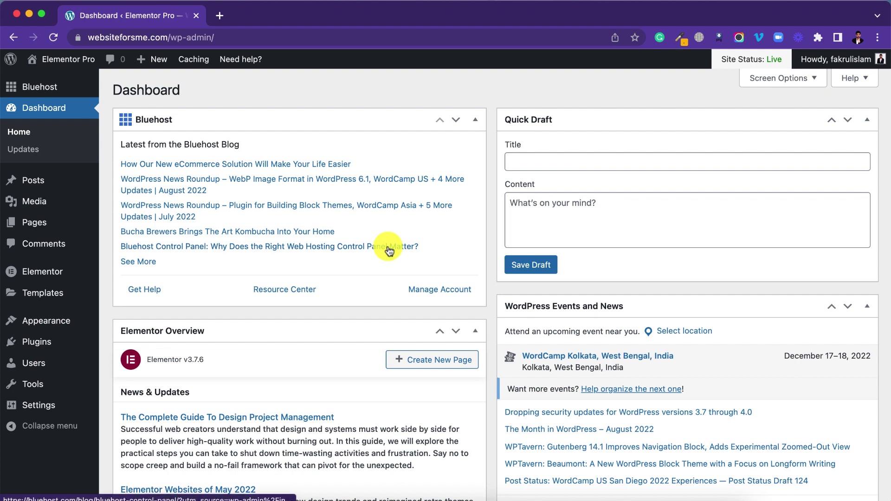
Open the page for adding plugins, and download the Elementor Pro plugin from the account at elementor.com.
mouse_move(56, 342)
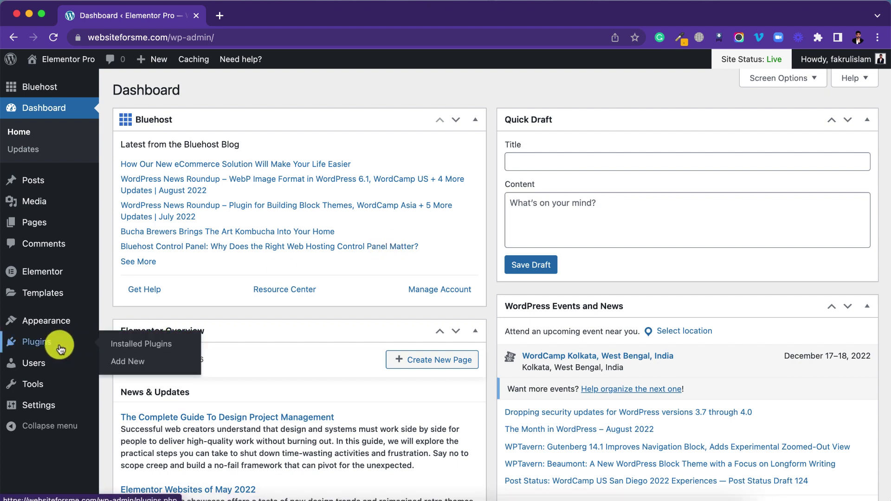
left_click(126, 363)
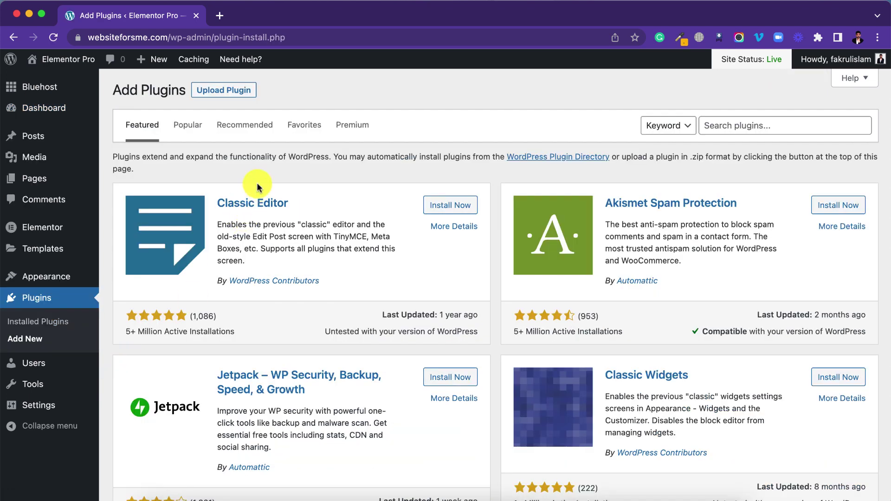
left_click(220, 16)
type("elementor.com")
key("Return")
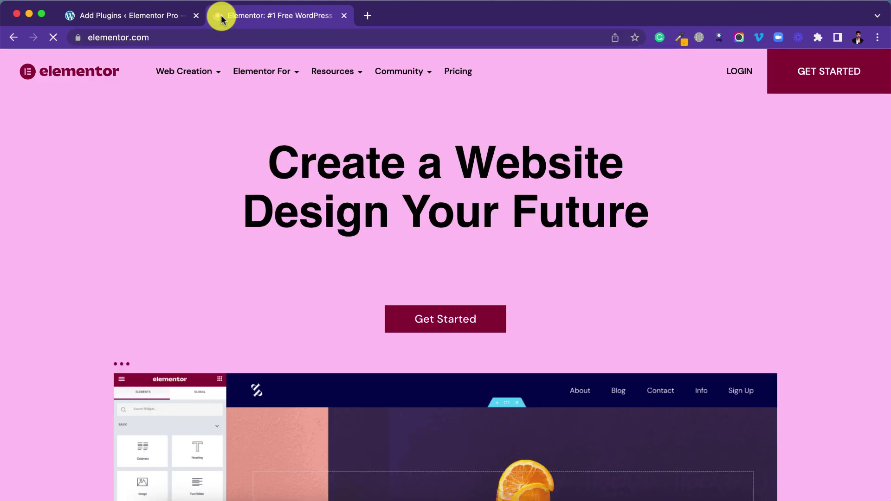
left_click(738, 71)
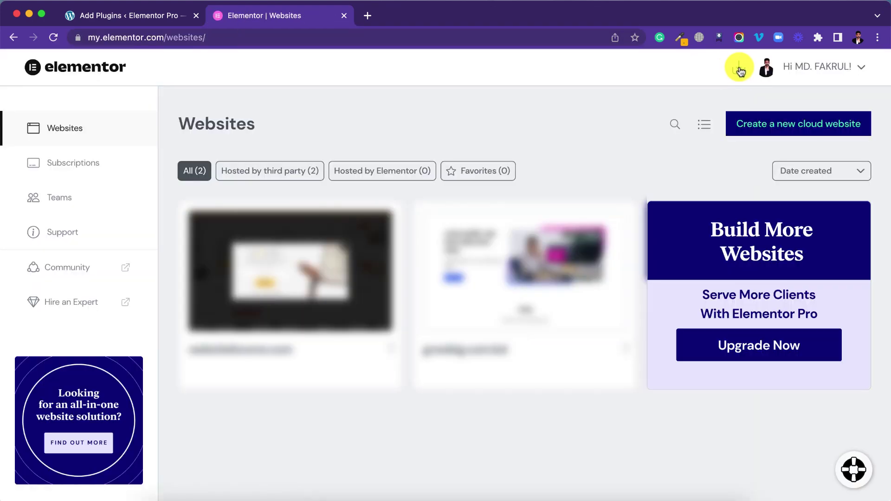
left_click(738, 69)
left_click(671, 119)
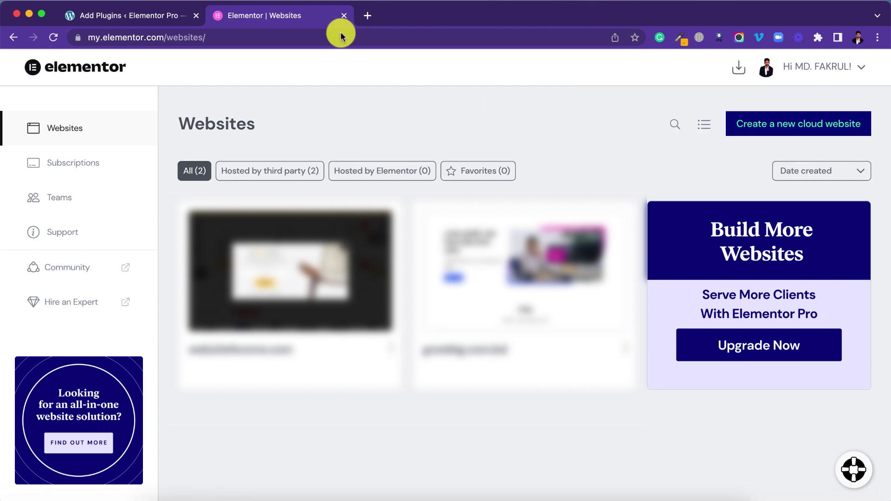
left_click(344, 16)
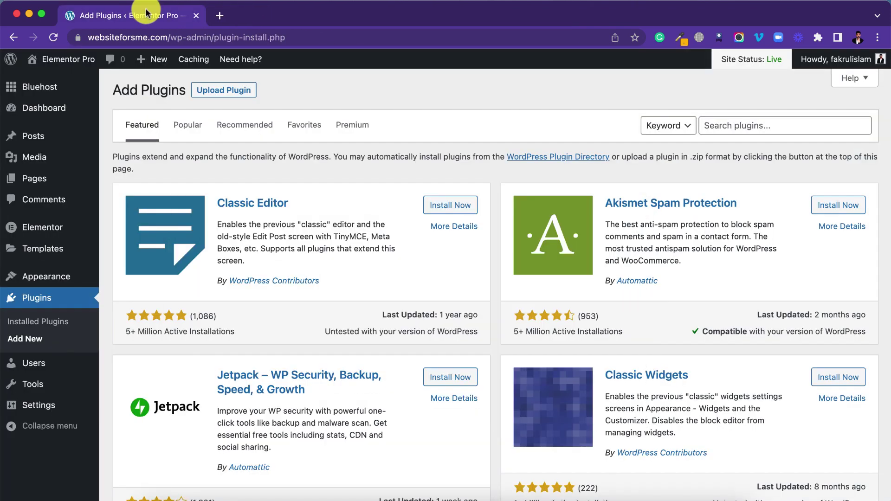
Upload elementor-pro-3.7.5.zip from Downloads as a plugin, and install and activate it.
left_click(228, 91)
left_click(396, 201)
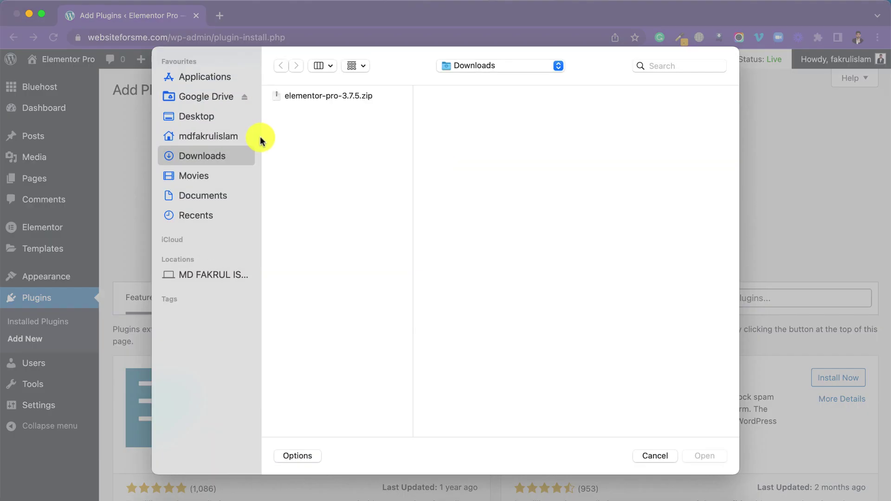
left_click(318, 96)
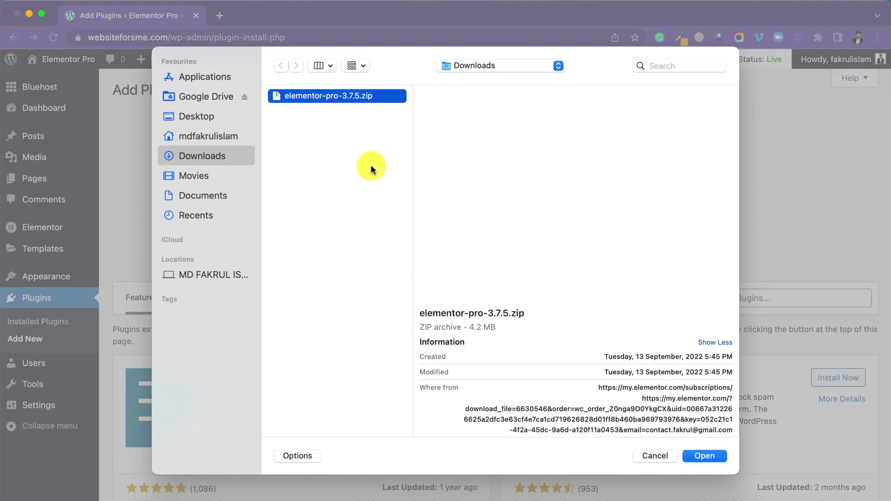
left_click(702, 460)
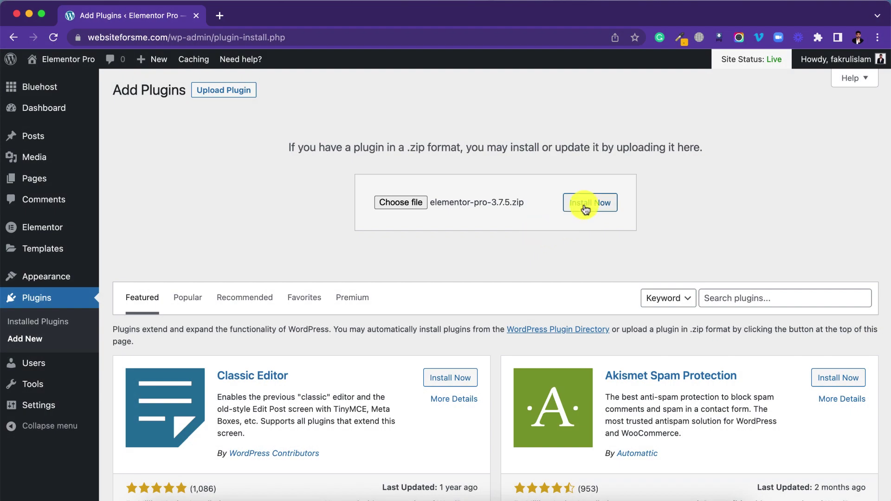
left_click(585, 208)
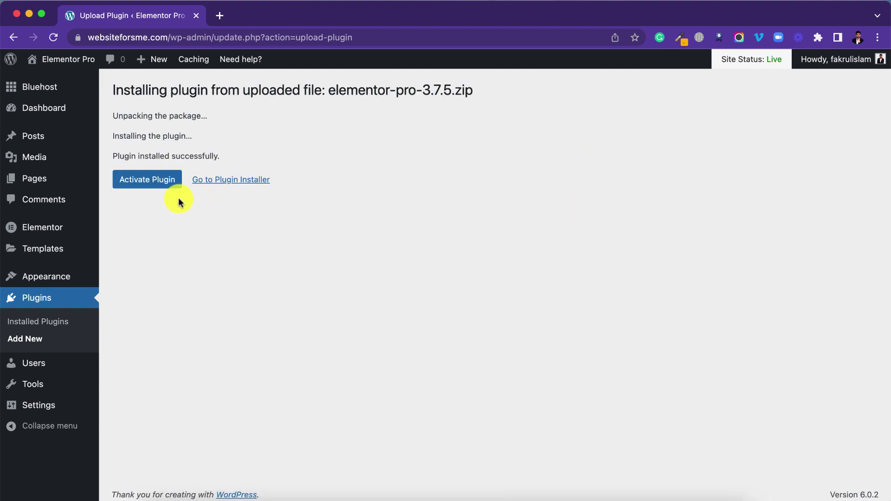
left_click(149, 180)
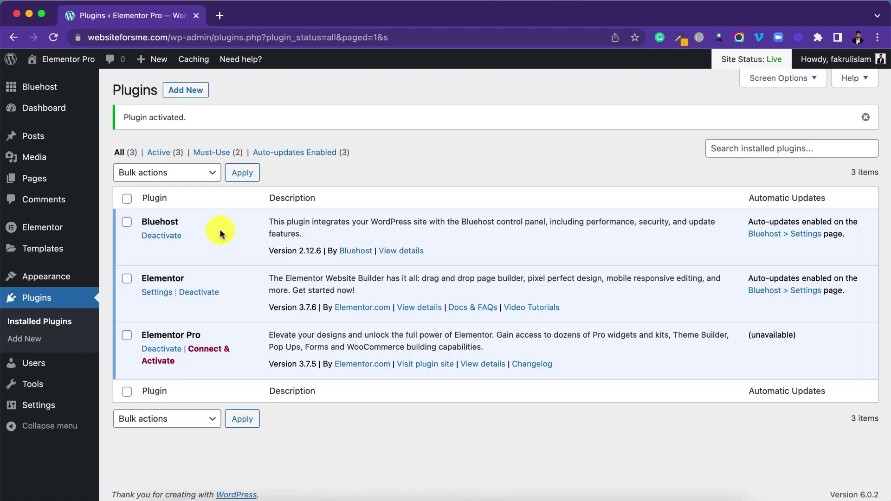
Connect the site to the Elementor account in the license settings and activate the Elementor Pro license.
mouse_move(65, 226)
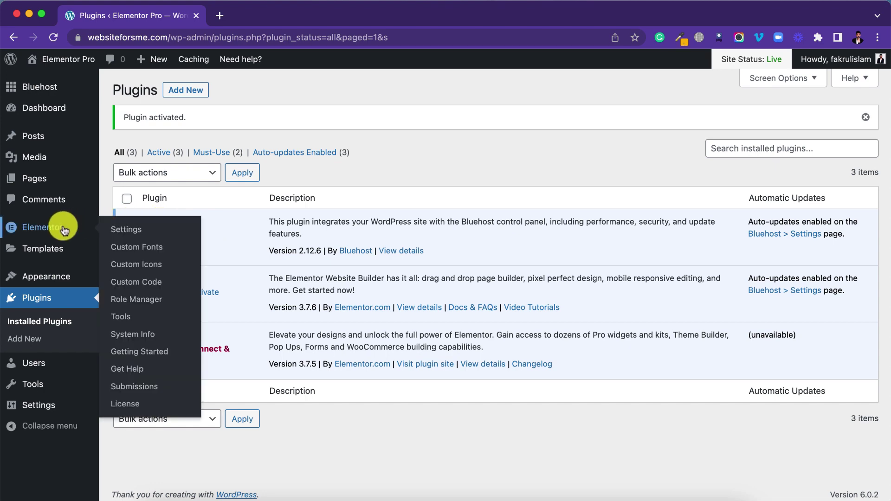
left_click(124, 405)
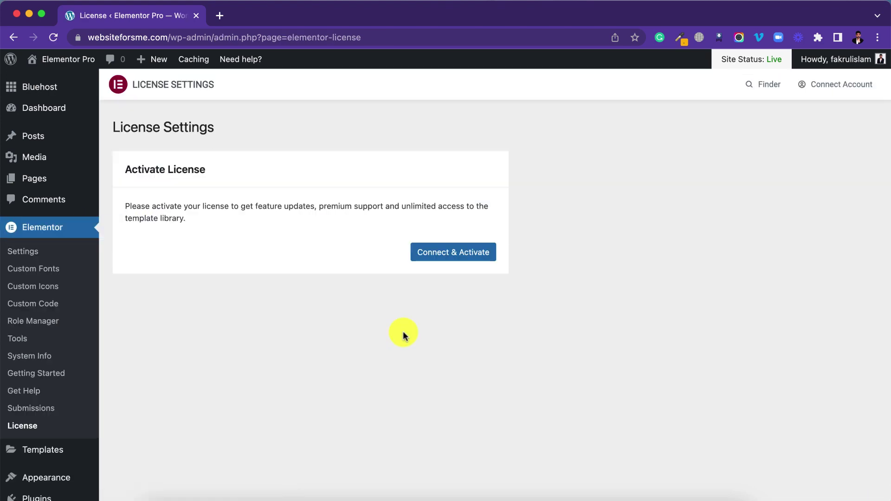
left_click(451, 259)
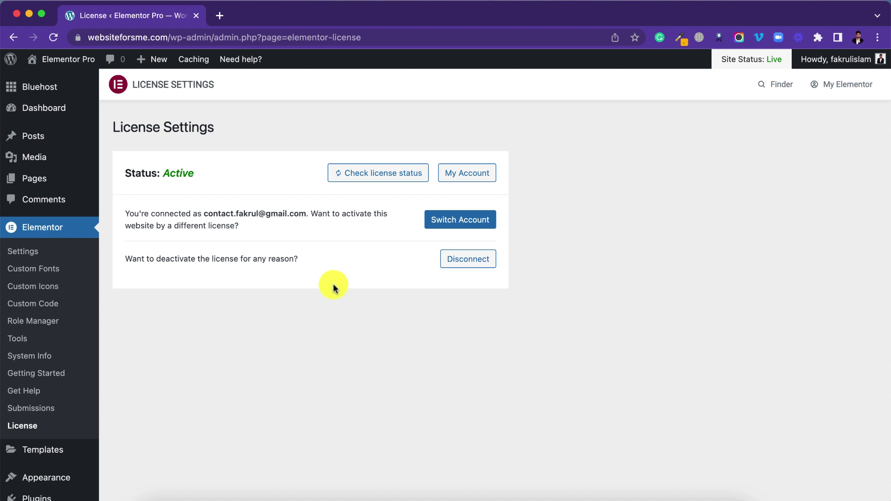
Create a new page in WordPress and title it "Elementor".
mouse_move(70, 179)
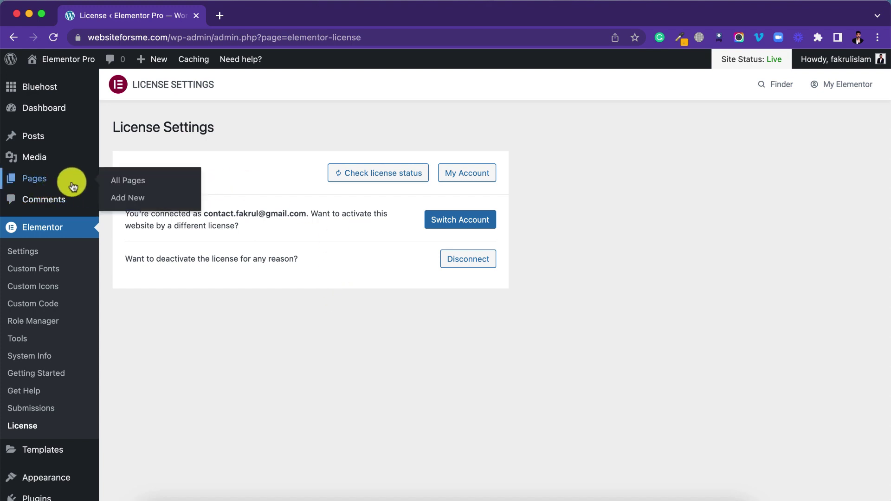
left_click(127, 201)
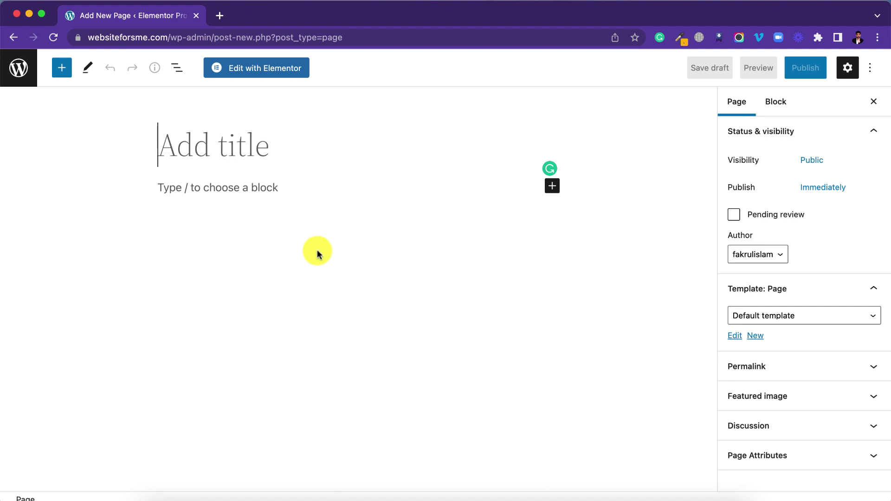
left_click(552, 186)
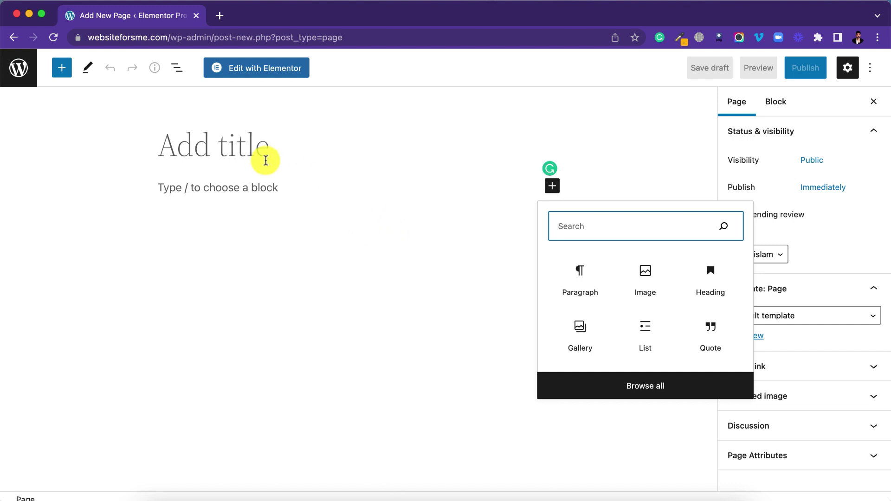
left_click(310, 149)
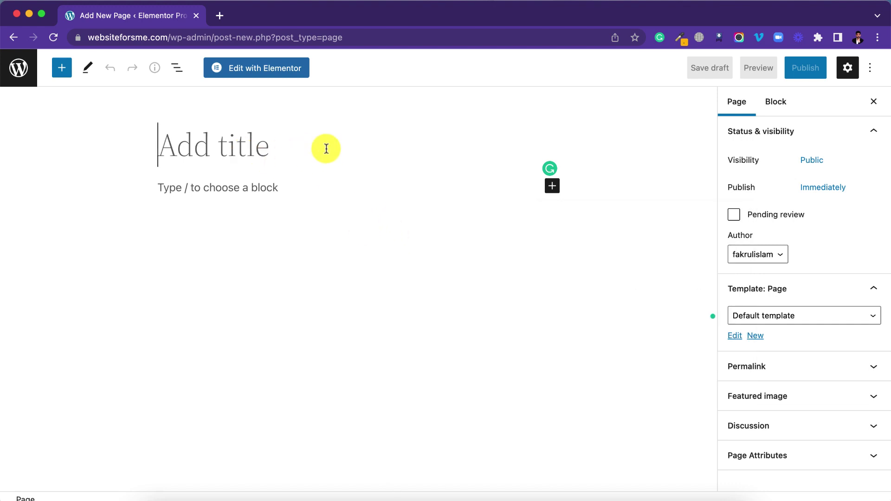
type("Elementor")
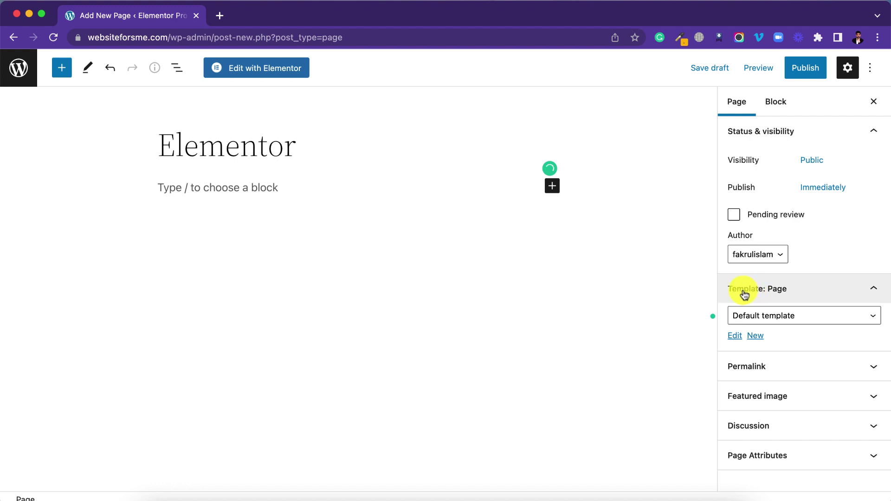
Set the page's template to Elementor Canvas.
left_click(777, 317)
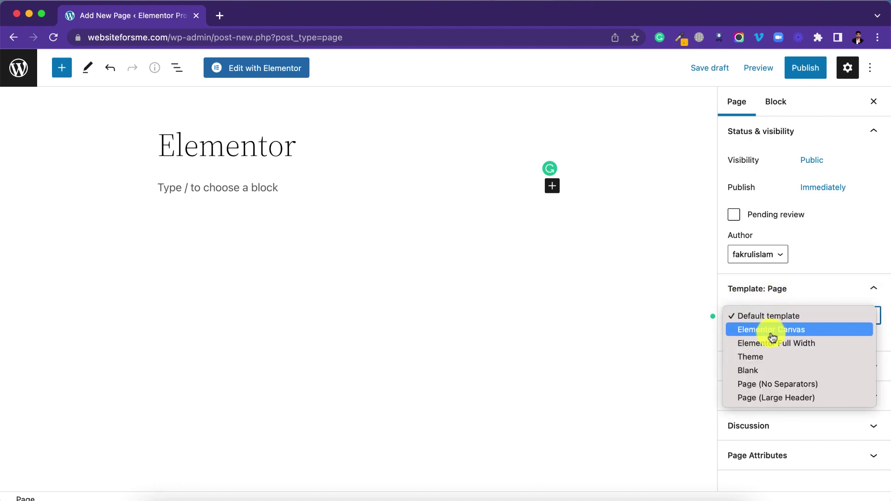
left_click(771, 330)
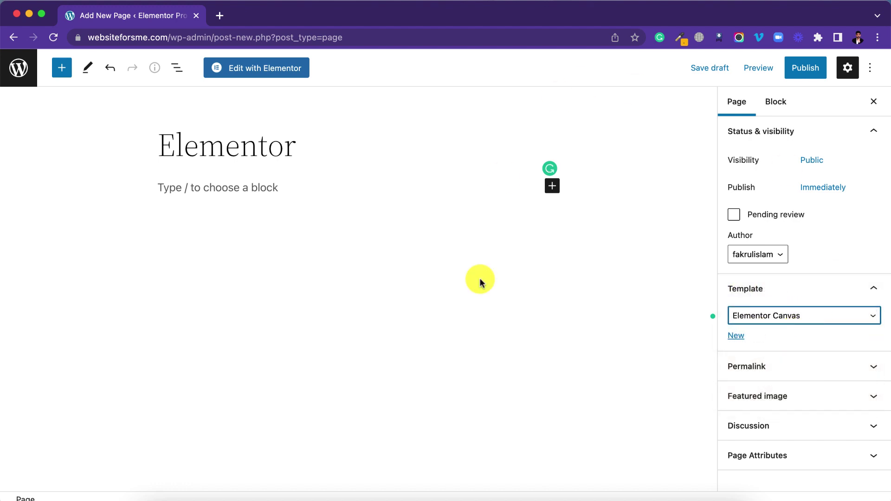
left_click(752, 316)
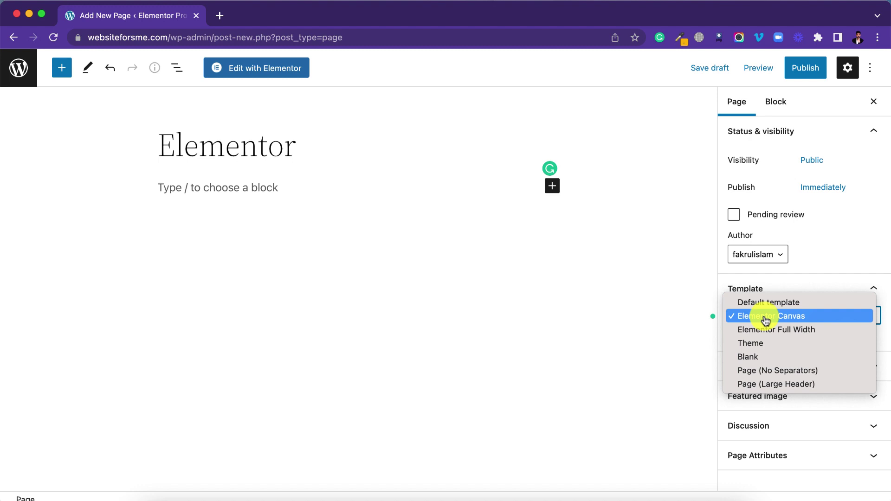
left_click(765, 319)
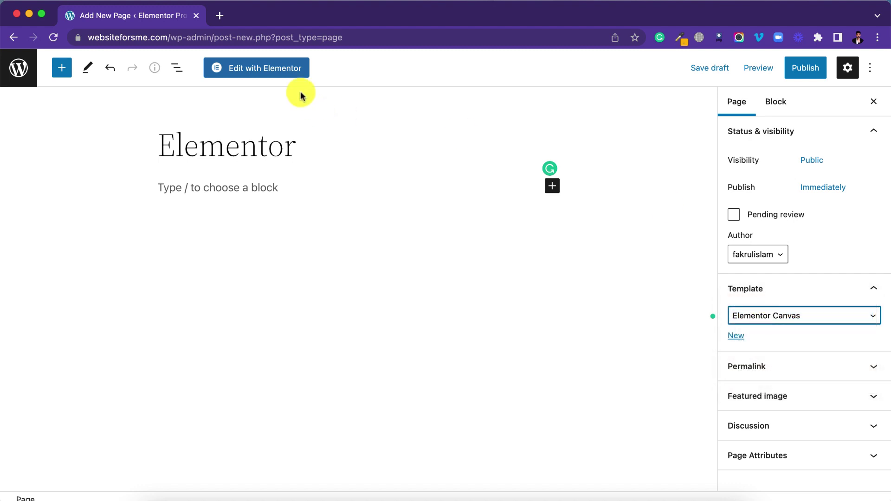
Publish the page and open it for editing with Elementor.
left_click(807, 70)
left_click(794, 71)
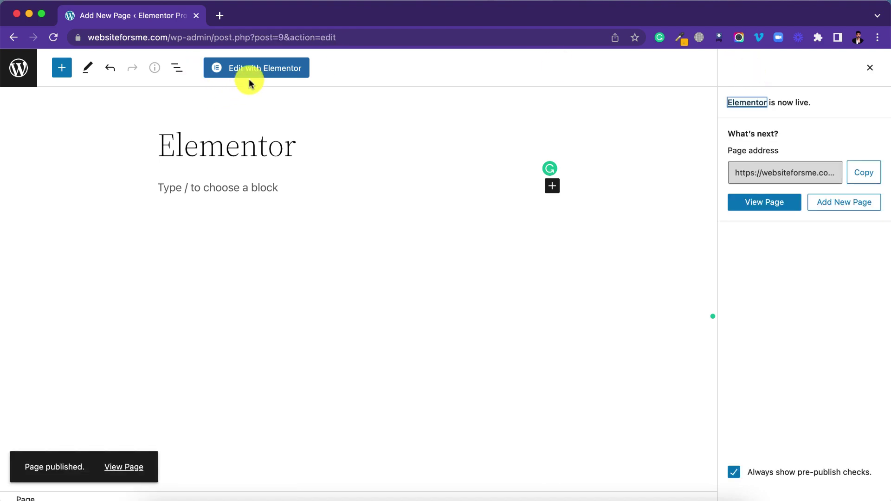
left_click(260, 71)
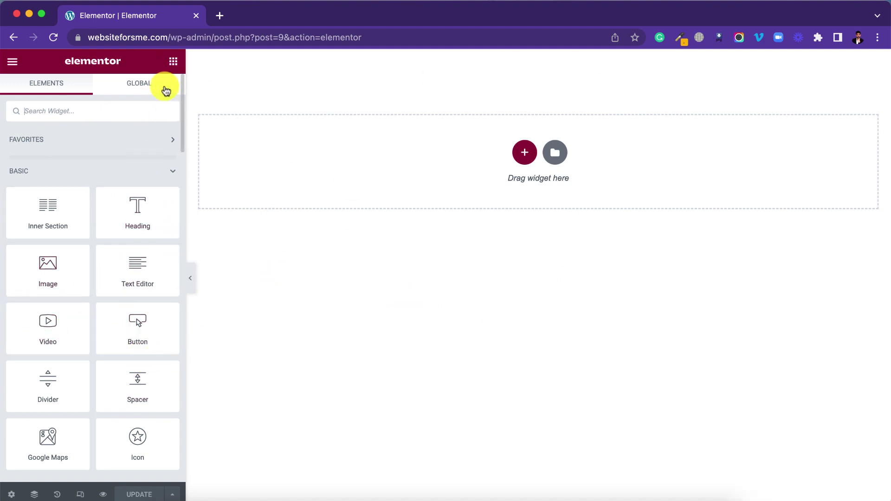
Look through the Basic and Pro widgets available in the Elementor editor.
scroll(91, 259, "down", 3)
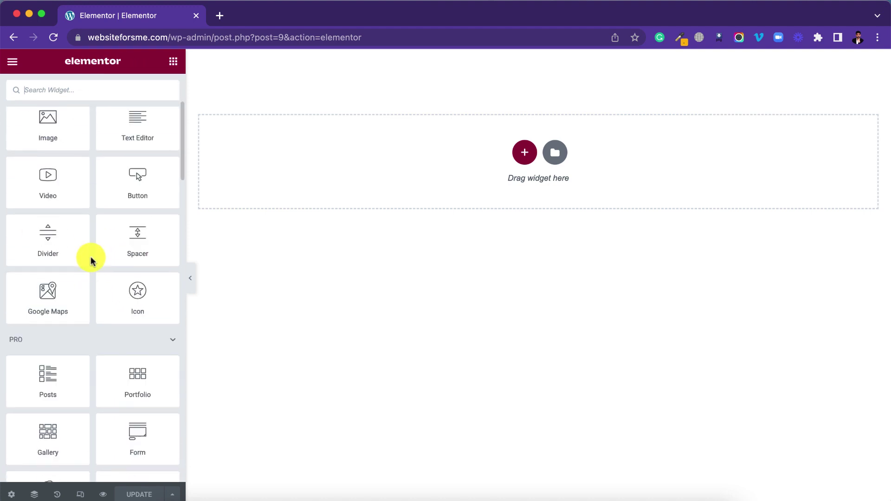
scroll(91, 260, "down", 6)
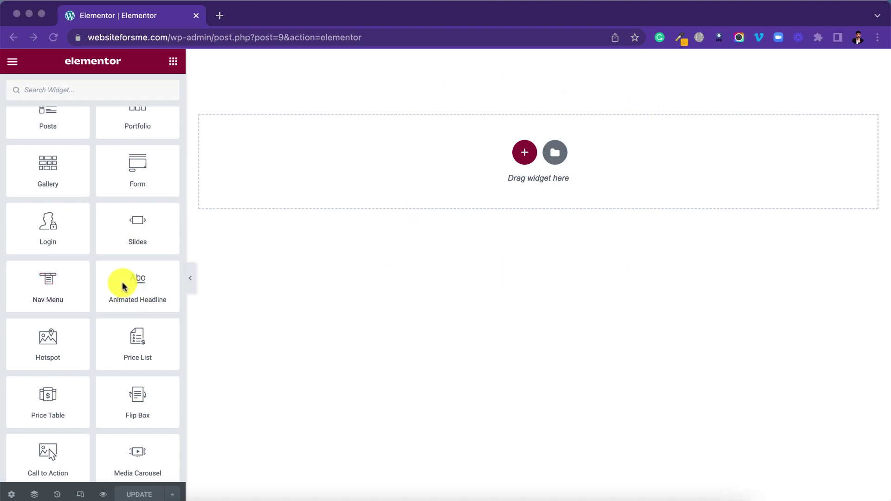
scroll(113, 285, "up", 5)
scroll(100, 280, "down", 1)
scroll(100, 279, "up", 5)
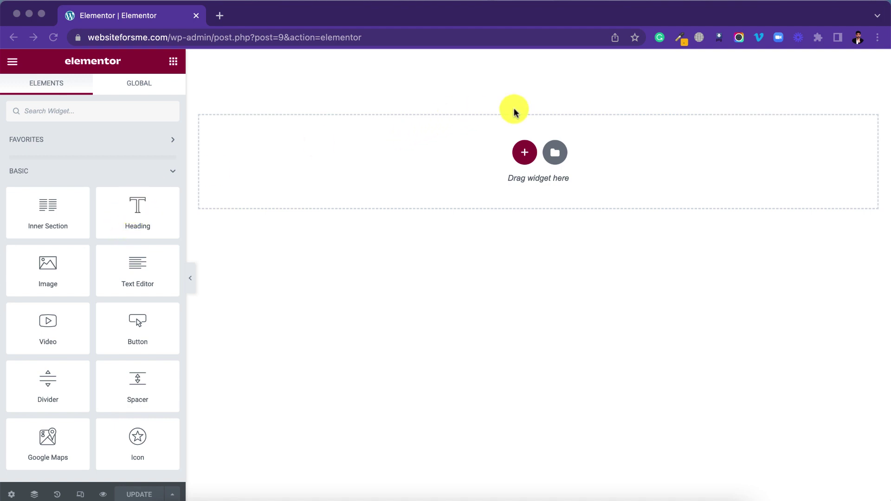
key("super+Tab")
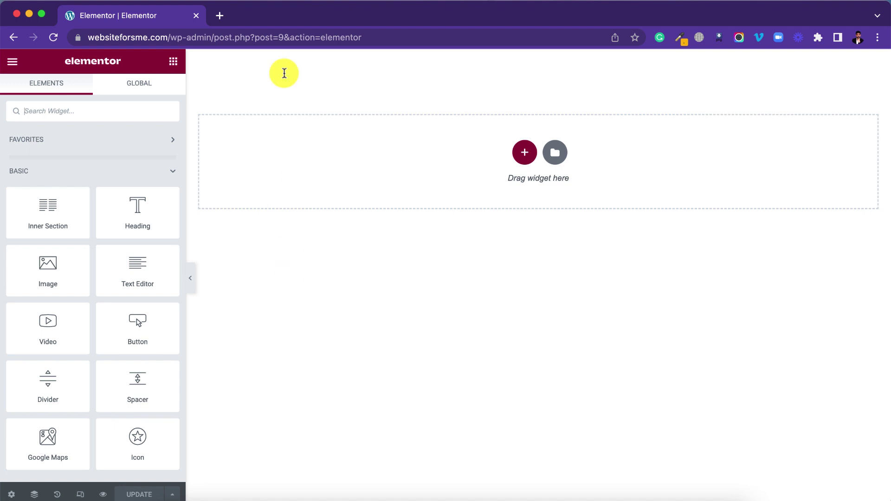
View the Facebook login page in a new browser tab as a layout example, and close it.
left_click(219, 16)
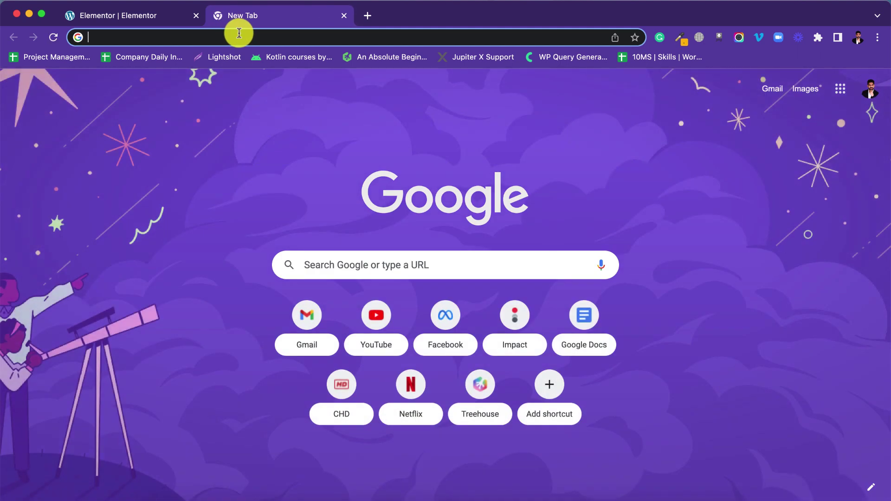
type("f")
key("Return")
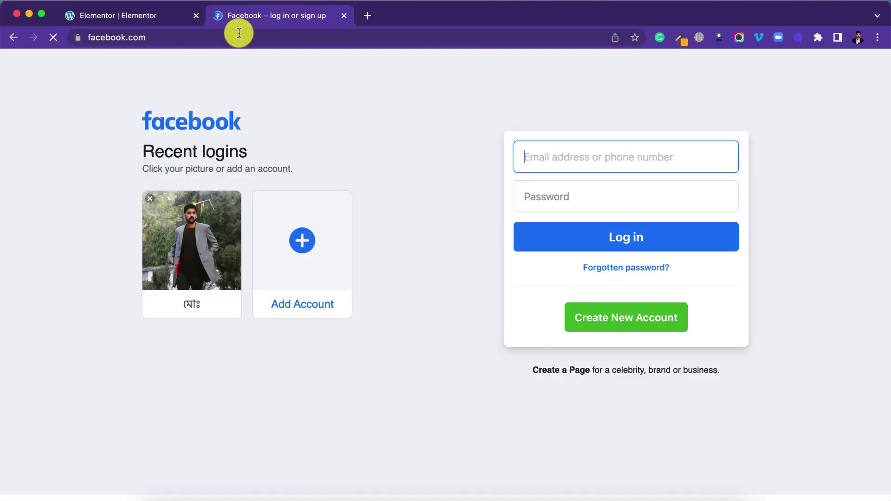
left_click(149, 198)
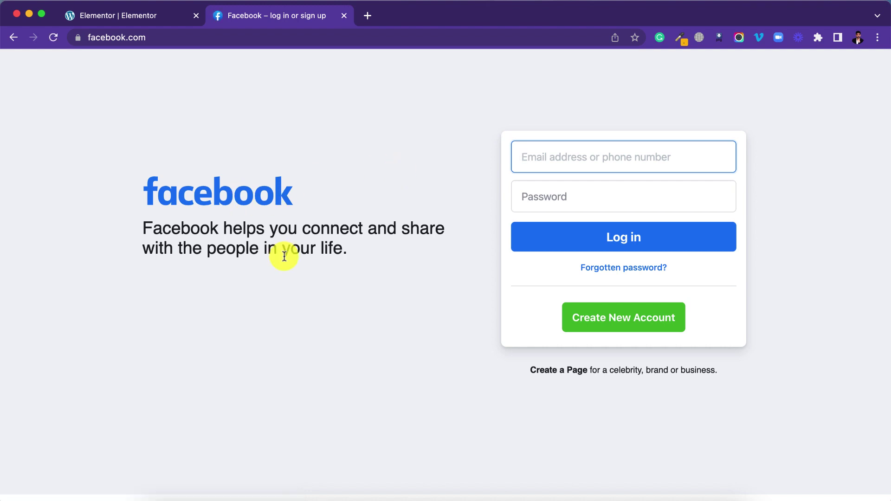
left_click(557, 191)
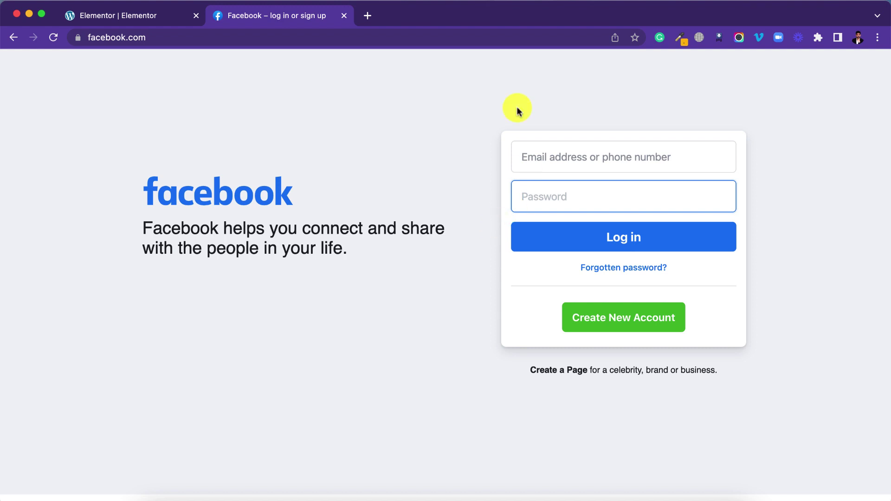
left_click(343, 16)
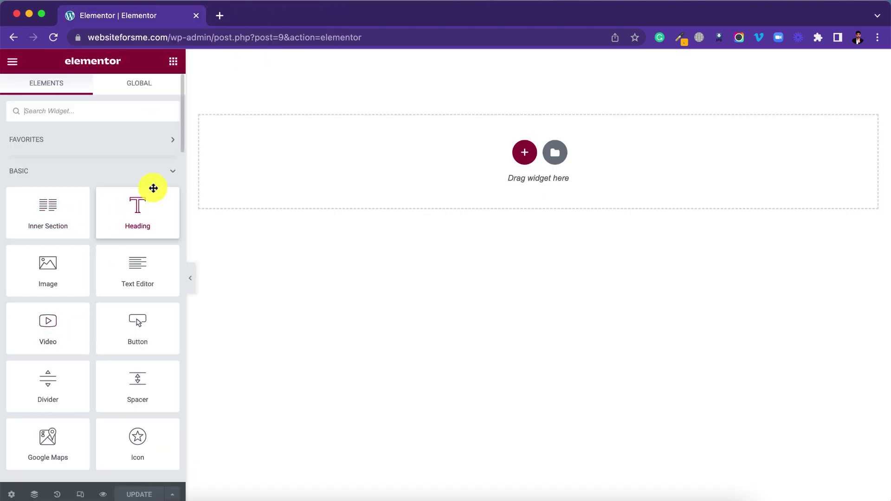
Collapse the Basic widget category, look through the Pro widgets, and expand Basic again.
left_click(171, 172)
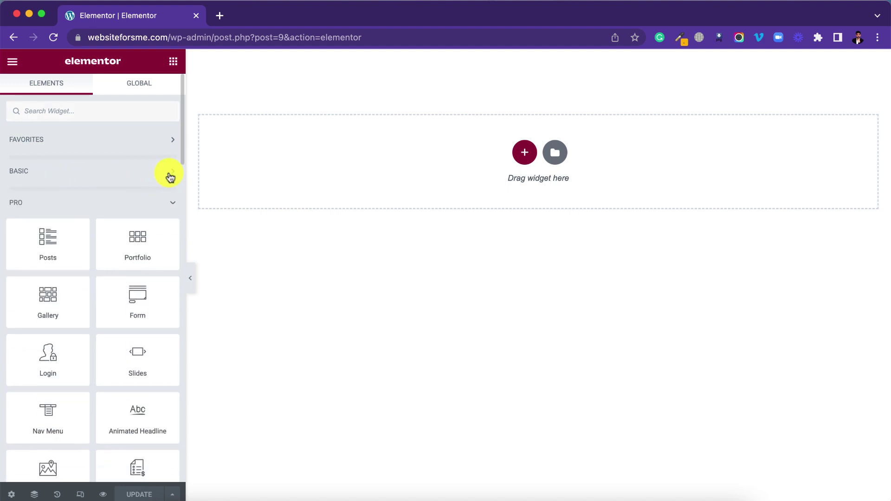
left_click(169, 175)
left_click(167, 176)
scroll(87, 261, "down", 4)
scroll(115, 186, "up", 4)
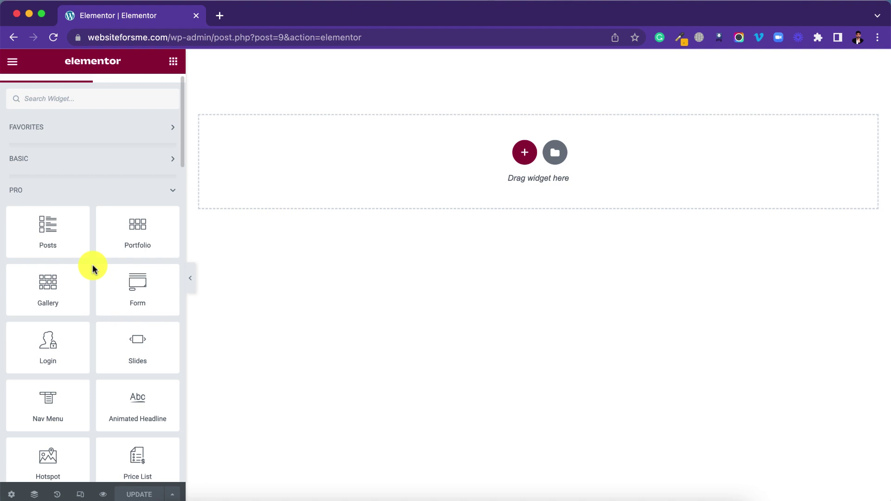
scroll(93, 268, "up", 1)
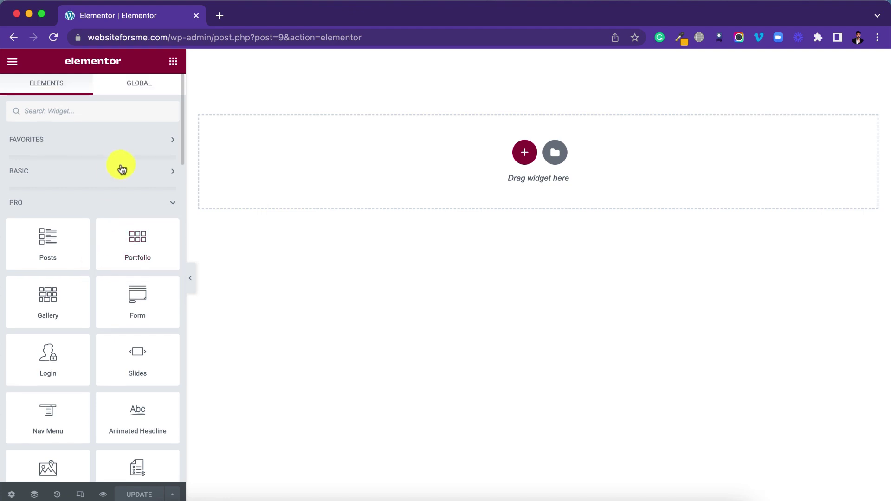
left_click(121, 169)
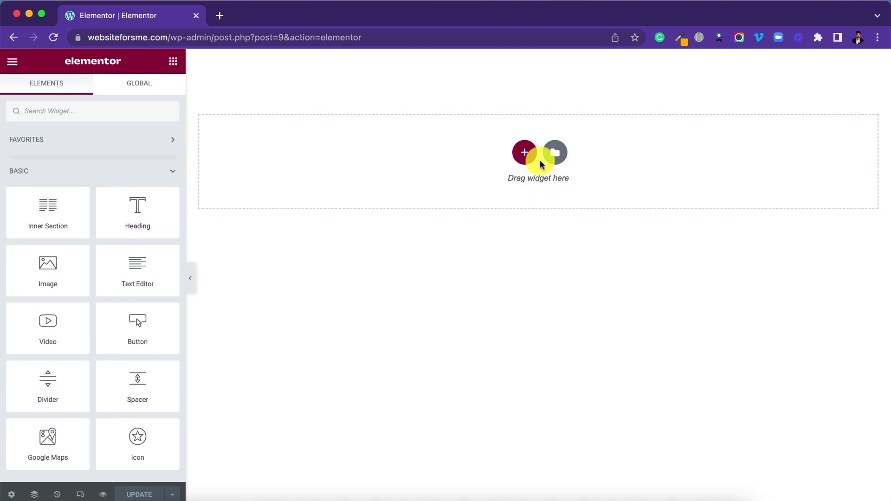
Add a single-column section to the page and place a Heading widget in it.
left_click(524, 155)
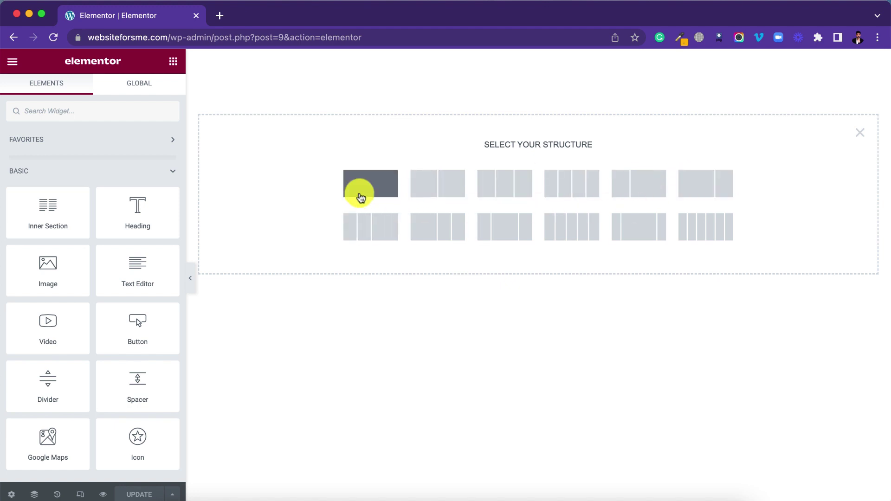
left_click(384, 202)
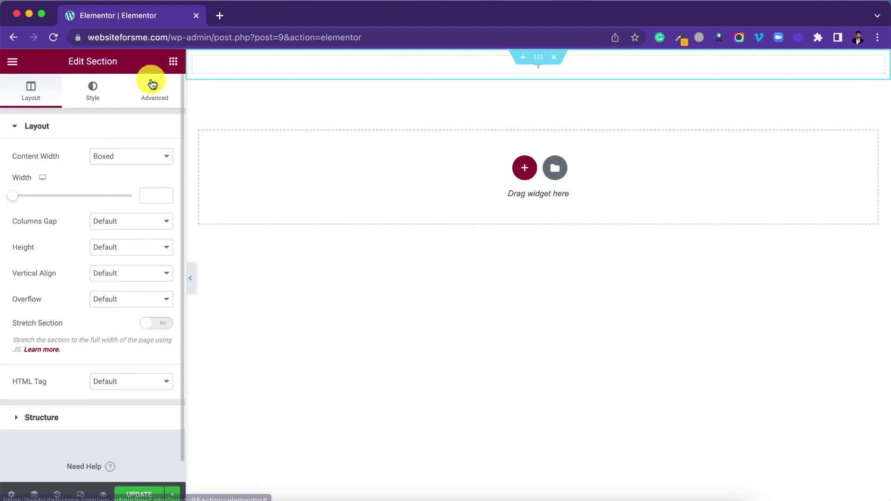
left_click(173, 62)
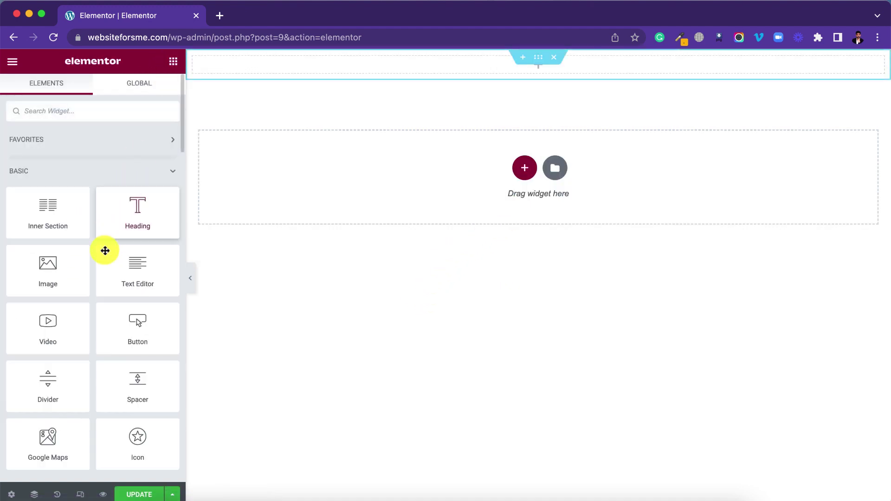
left_click_drag(154, 219, 509, 63)
left_click_drag(135, 222, 474, 66)
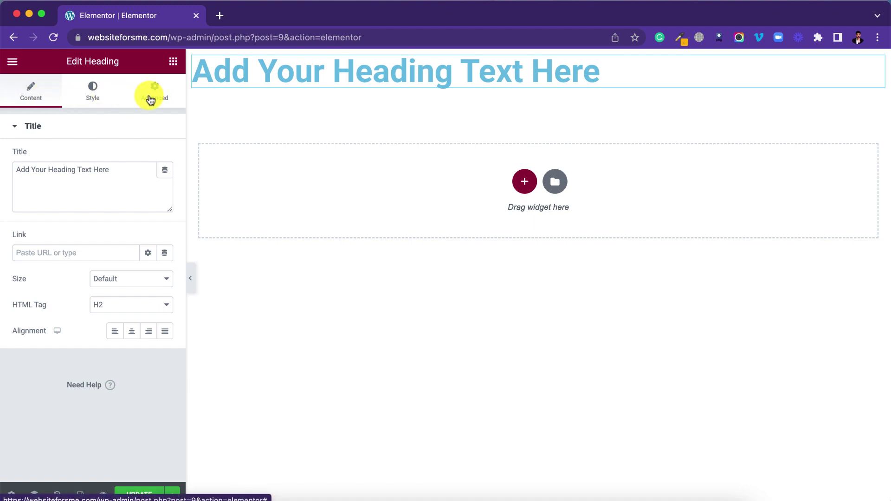
Look through the heading's Content, Style and Advanced settings.
left_click(30, 98)
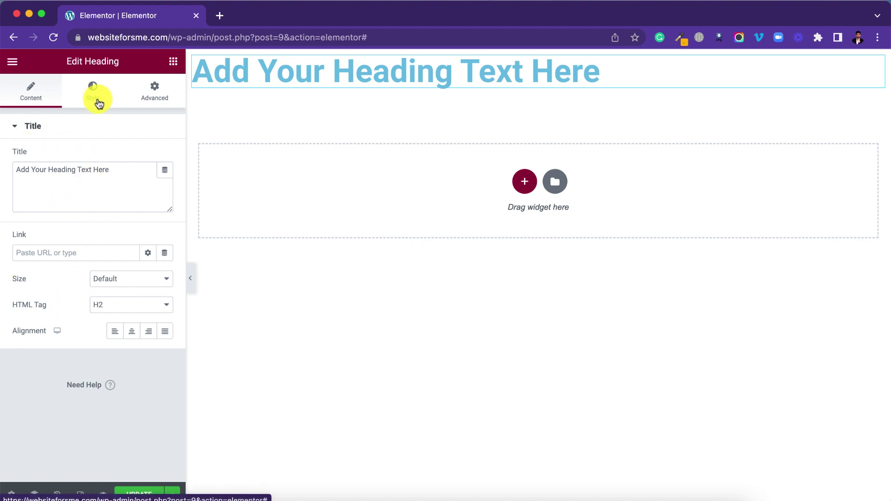
left_click(98, 101)
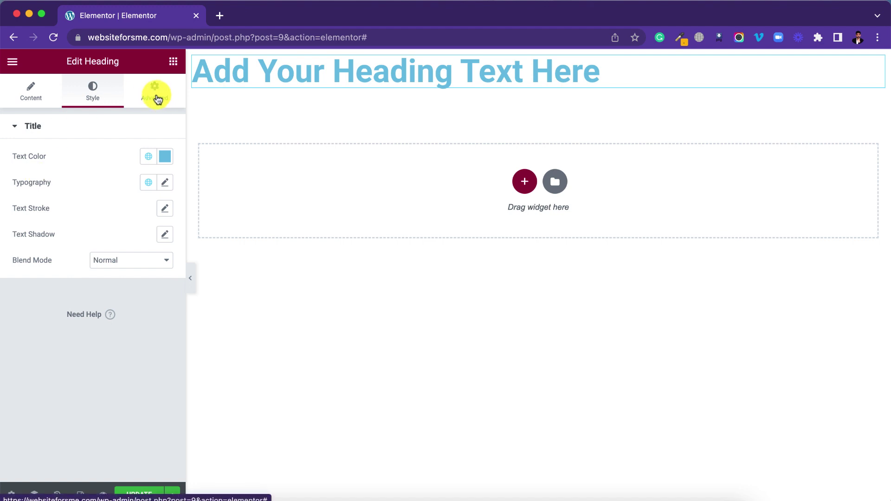
left_click(158, 99)
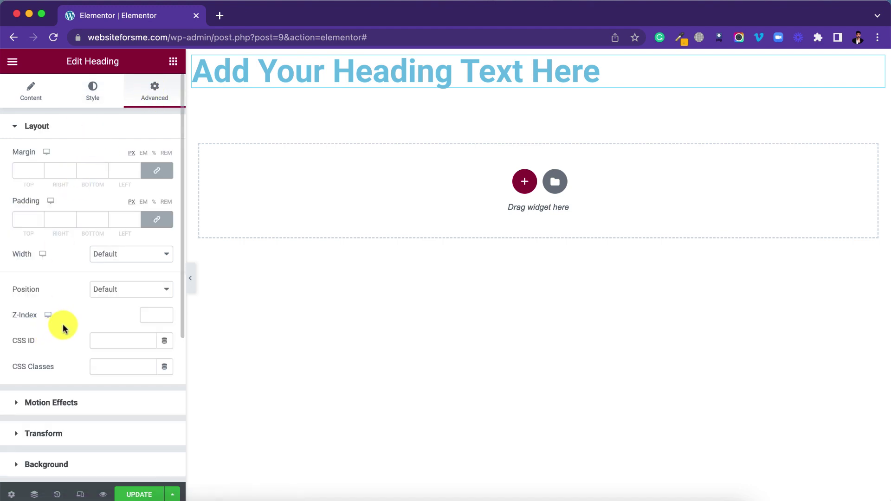
scroll(69, 325, "down", 2)
scroll(69, 324, "up", 2)
scroll(67, 321, "down", 5)
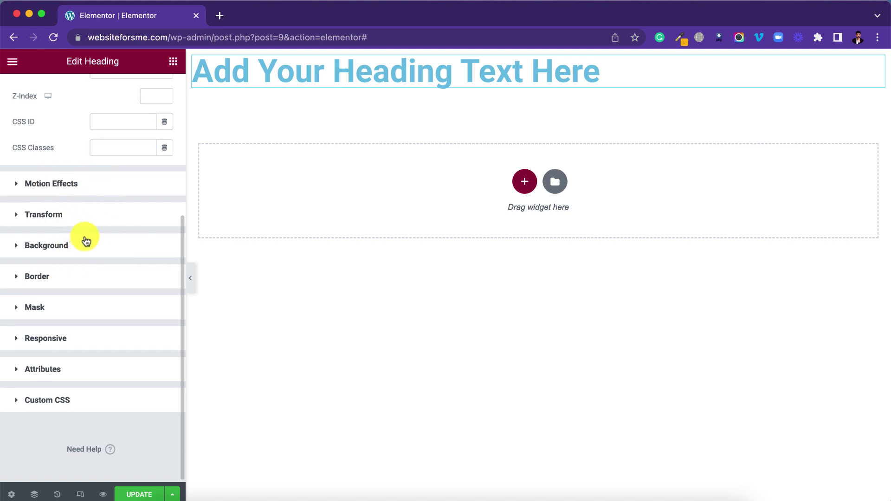
scroll(88, 232, "up", 5)
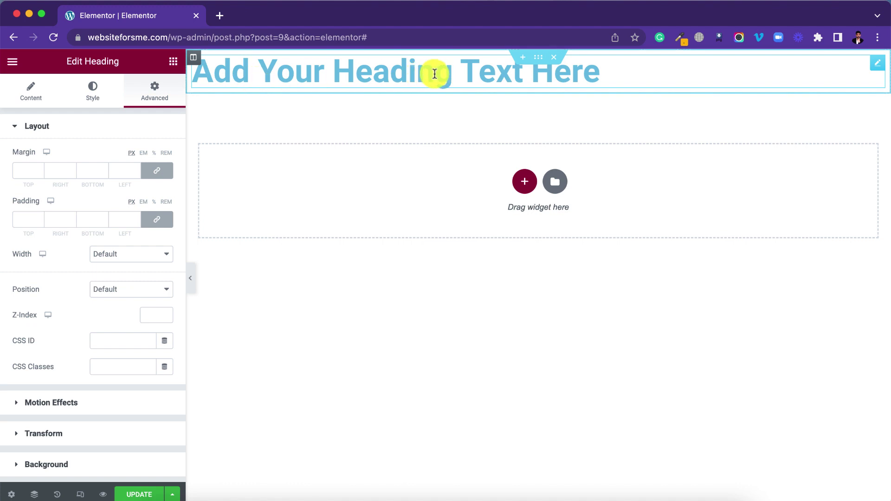
Add the Pro Posts widget to the section, directly below the heading.
left_click(172, 64)
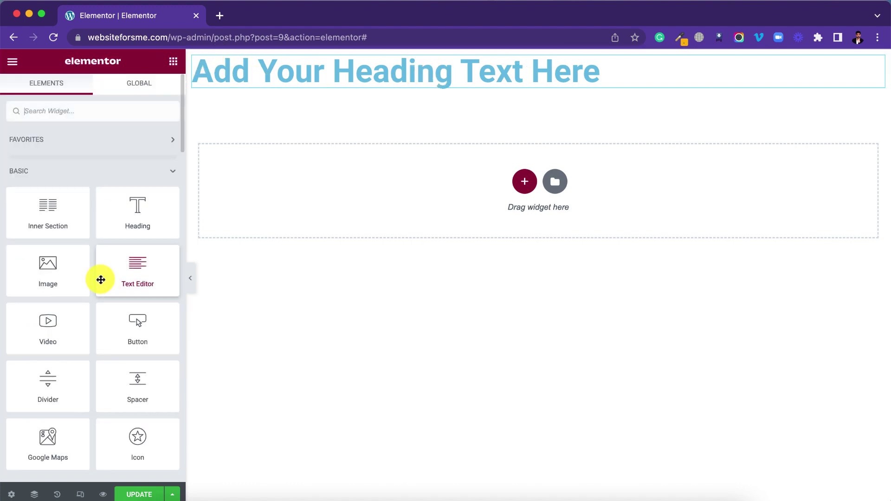
scroll(99, 280, "down", 7)
scroll(99, 281, "up", 4)
scroll(101, 279, "up", 2)
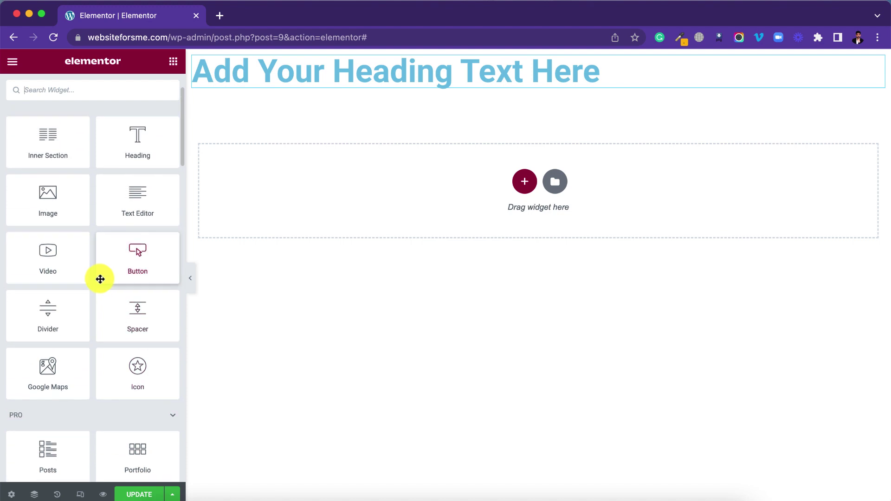
scroll(100, 278, "down", 8)
scroll(101, 277, "up", 2)
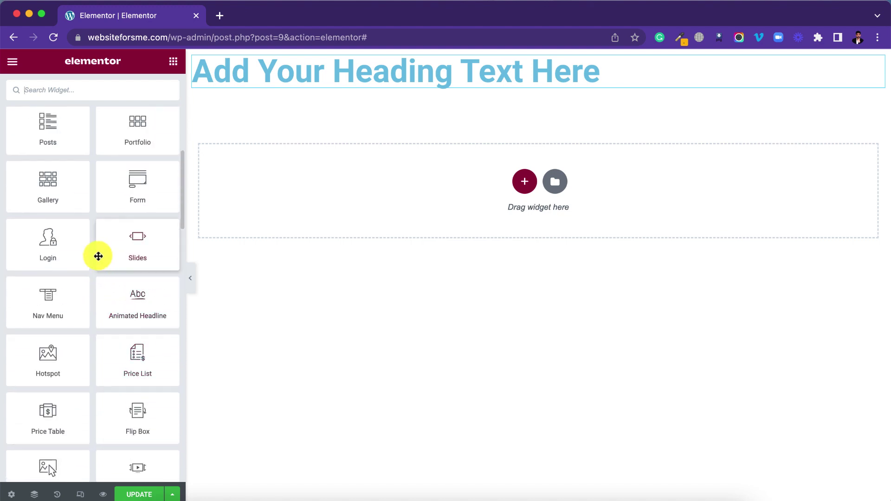
scroll(97, 250, "up", 3)
scroll(95, 238, "down", 2)
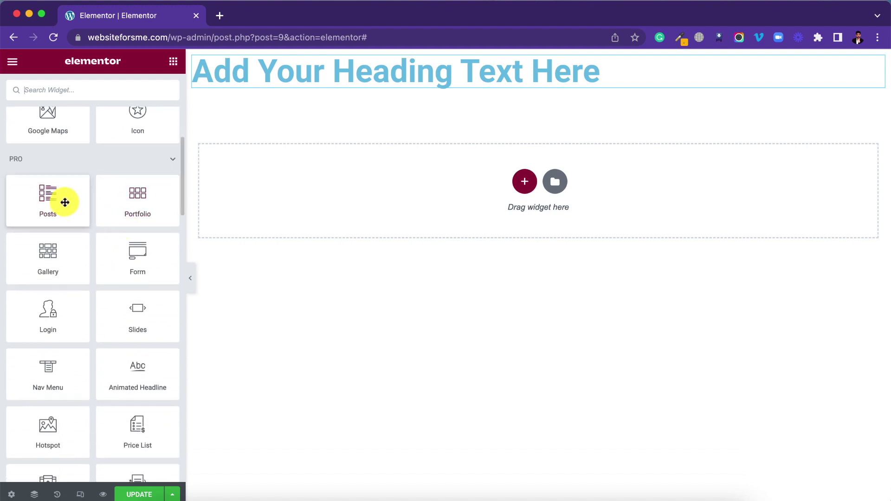
left_click_drag(64, 201, 374, 86)
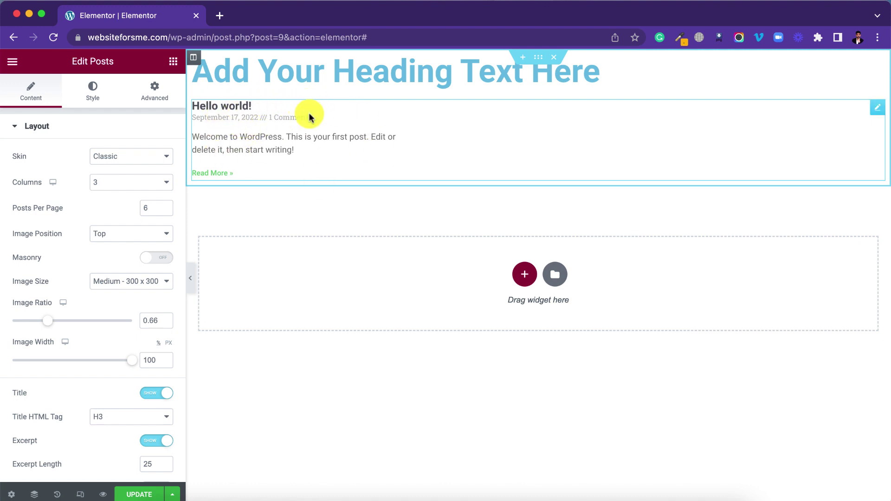
Look through the Posts widget's Style and Advanced settings.
left_click(93, 91)
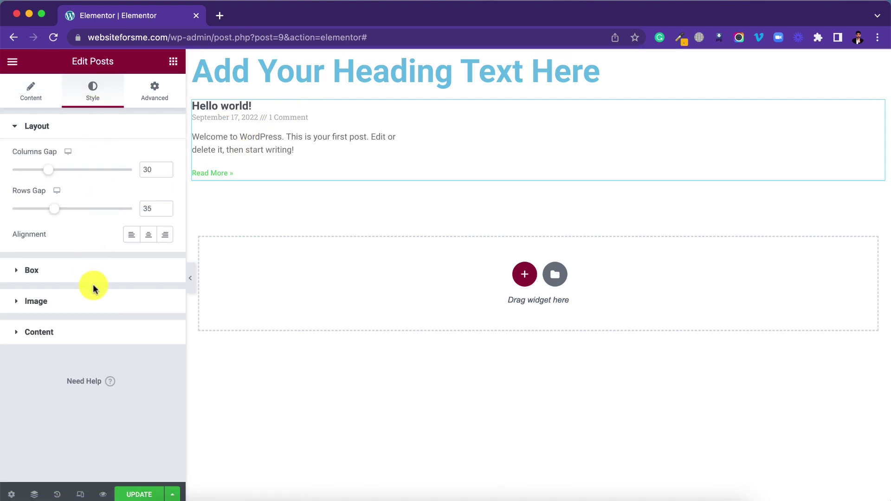
left_click(157, 95)
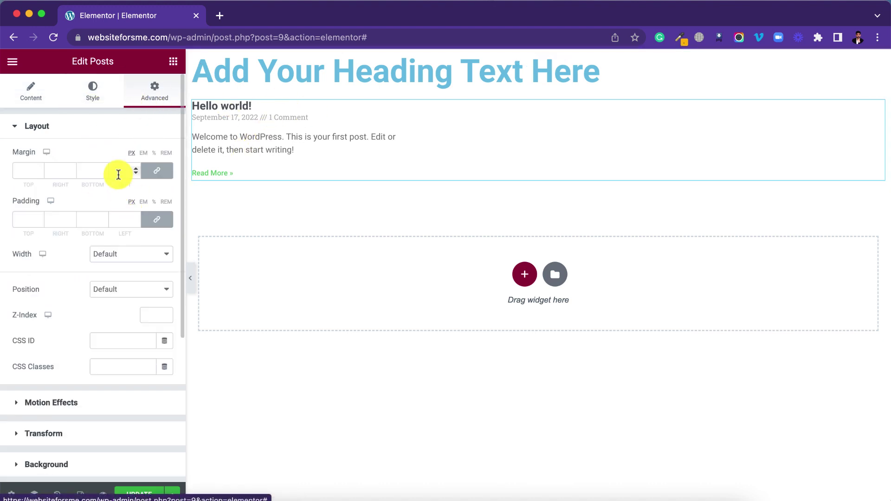
scroll(93, 313, "down", 5)
scroll(93, 311, "up", 5)
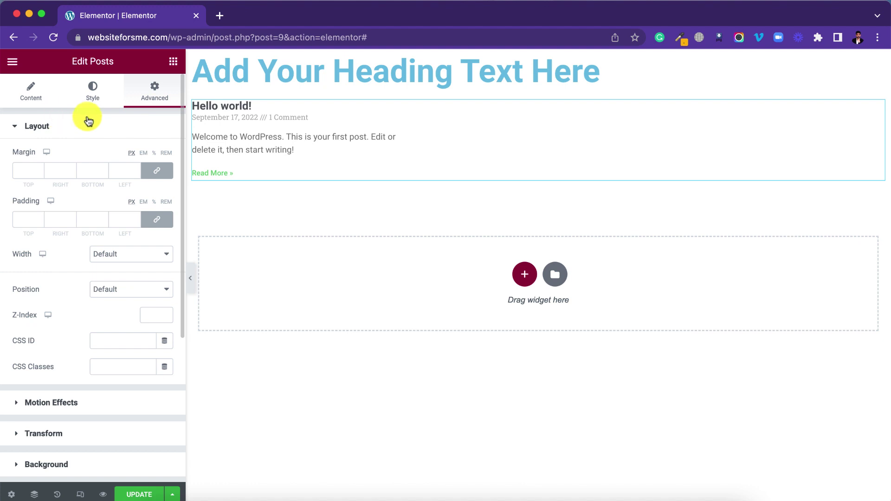
Delete the Posts widget below the heading.
left_click(172, 60)
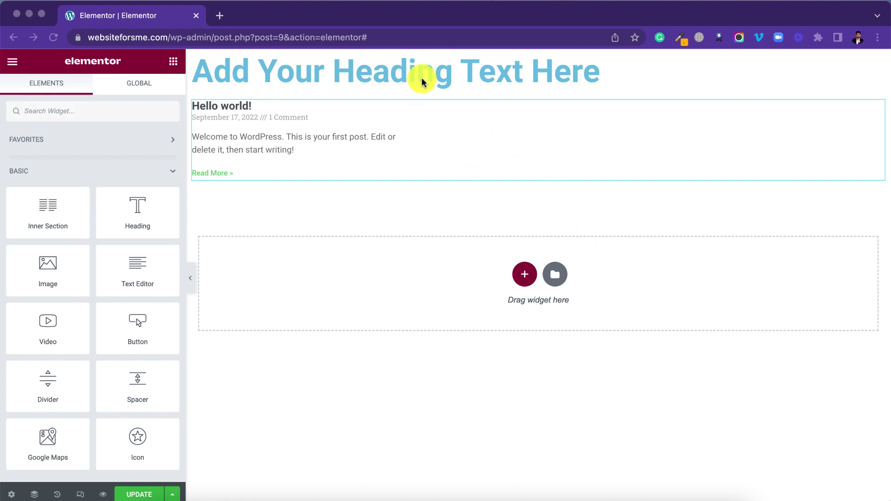
right_click(315, 131)
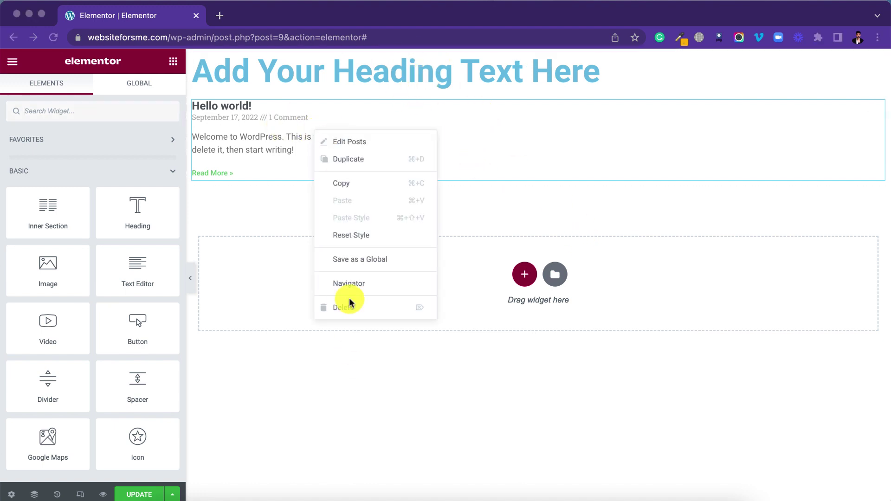
left_click(350, 310)
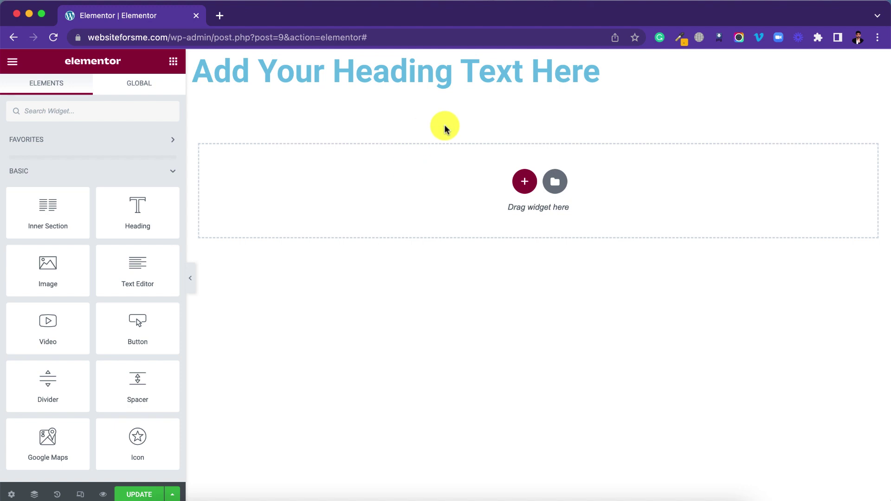
Replace the heading's placeholder title with "This is our example heading".
left_click(402, 78)
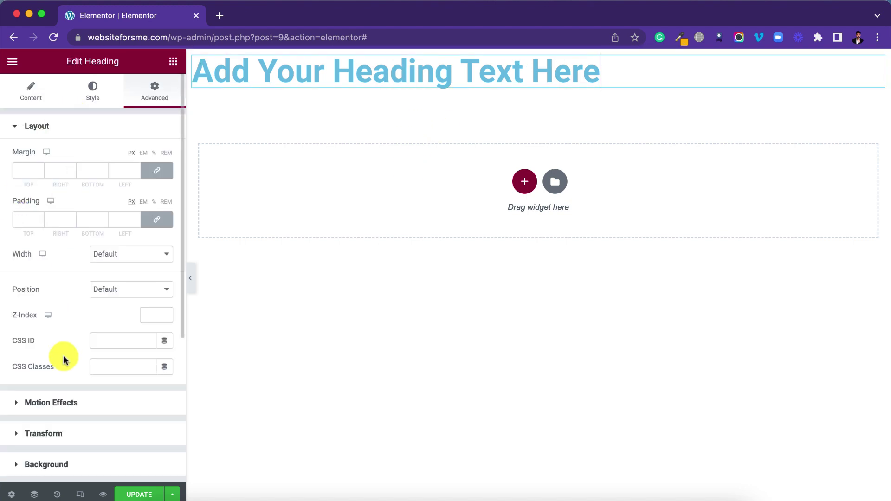
left_click(30, 99)
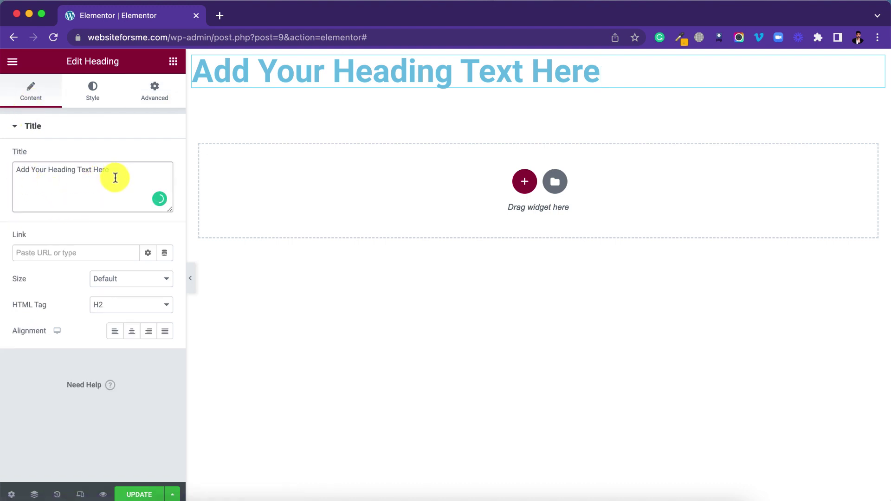
triple_click(115, 178)
type("This is our")
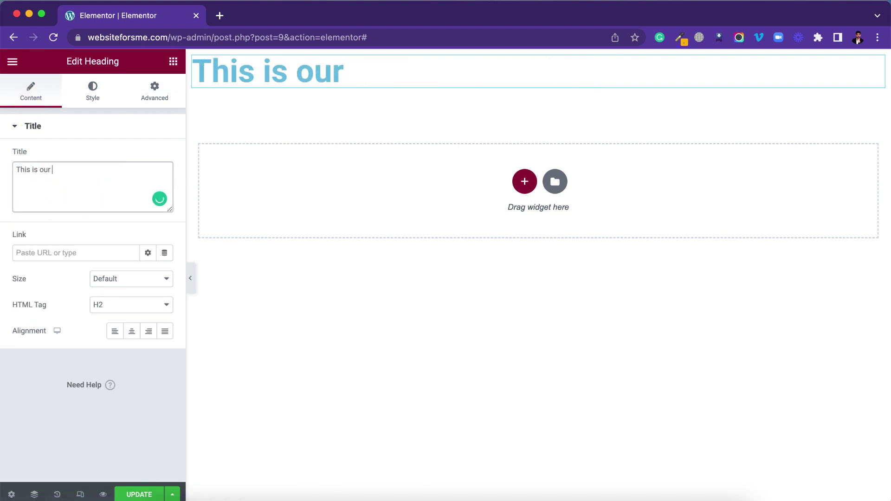
type(" example")
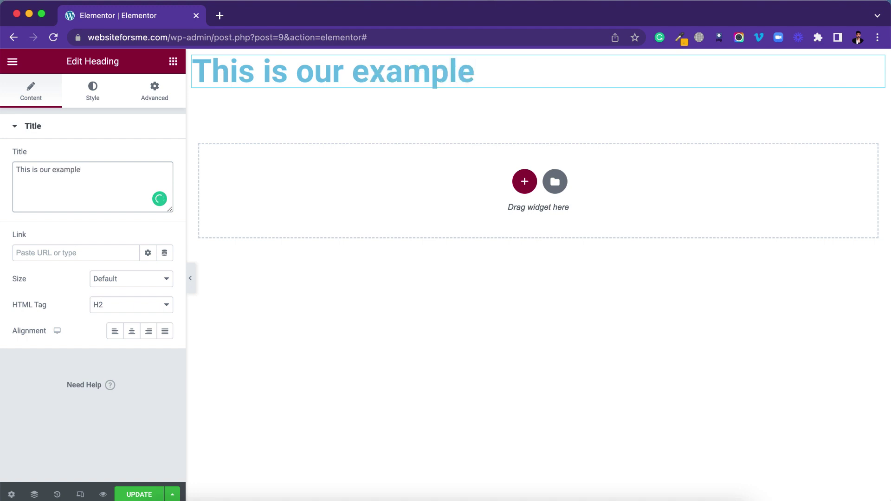
type(" heading")
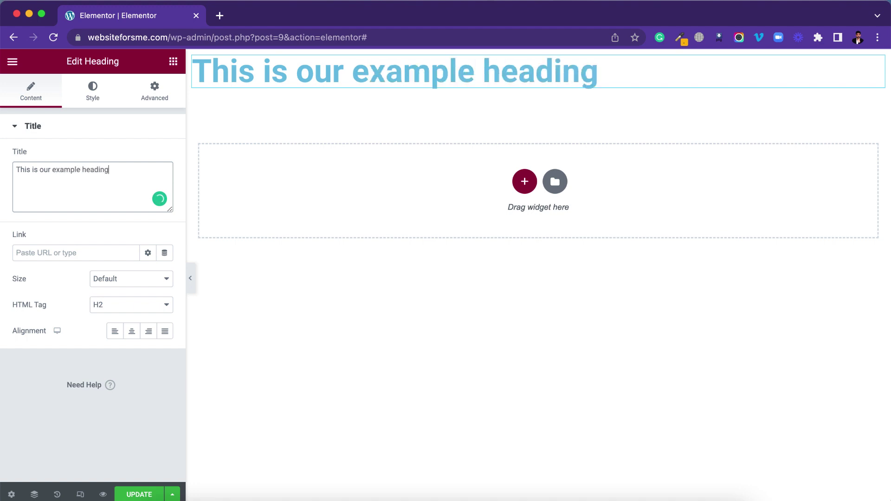
Set the example heading to size XL with the H1 HTML tag and centred alignment.
left_click(122, 280)
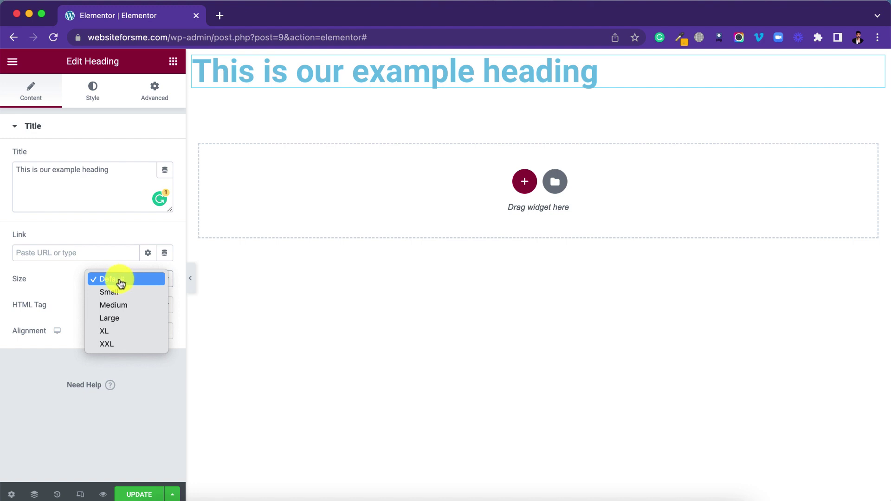
left_click(112, 331)
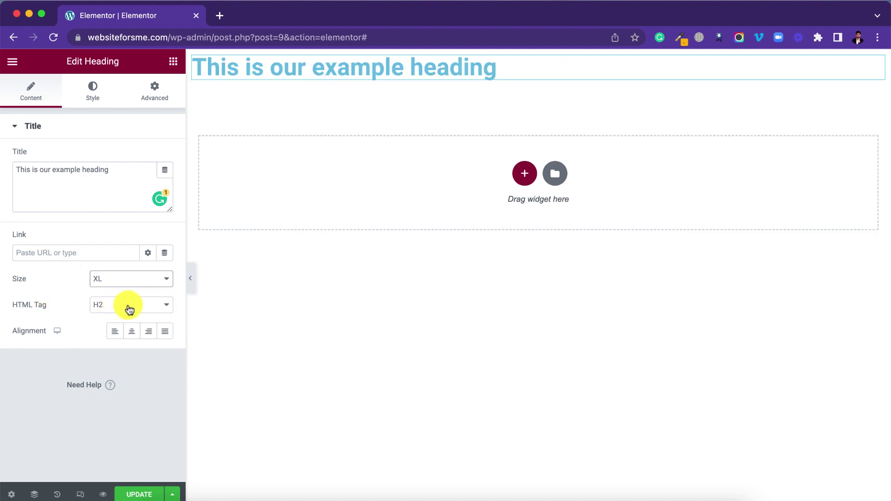
left_click(130, 305)
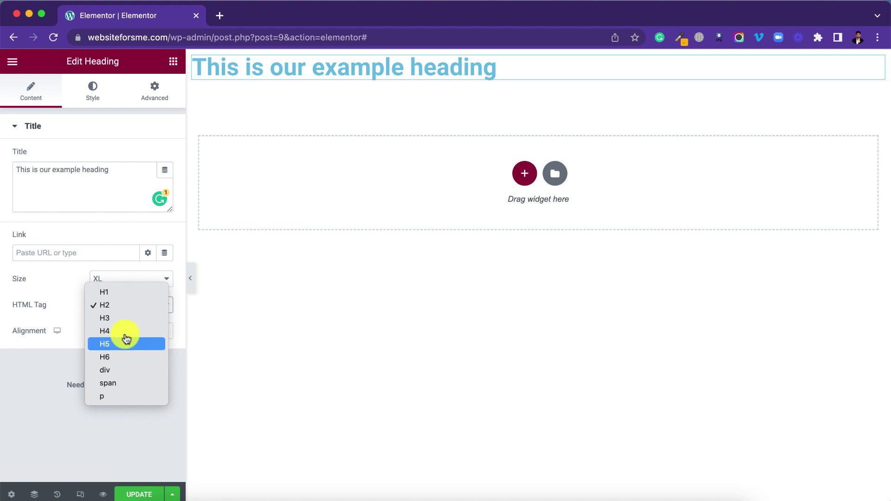
key("Return")
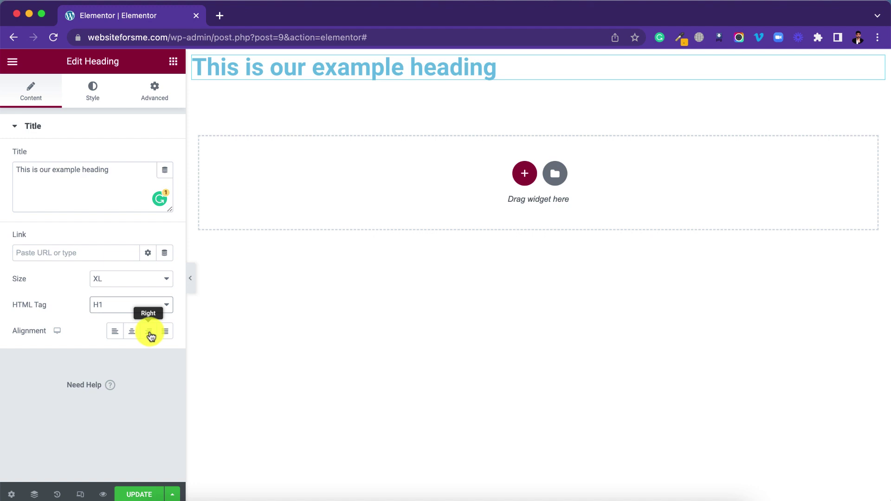
left_click(151, 334)
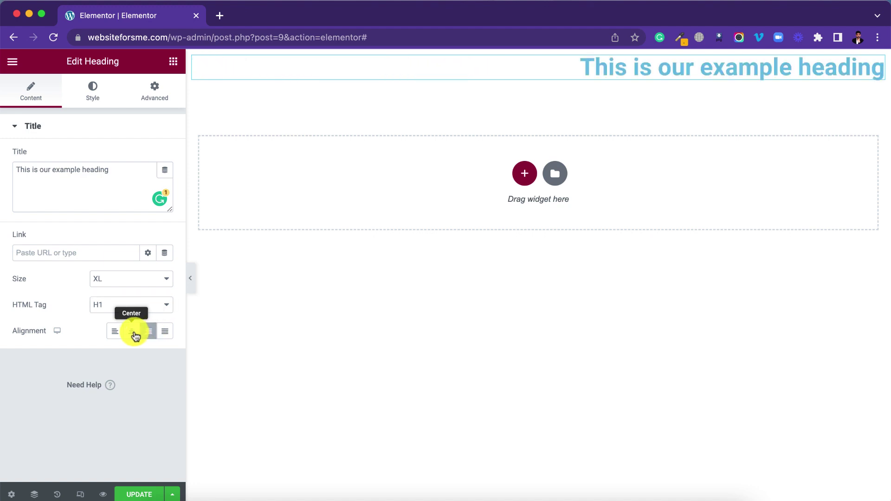
left_click(134, 334)
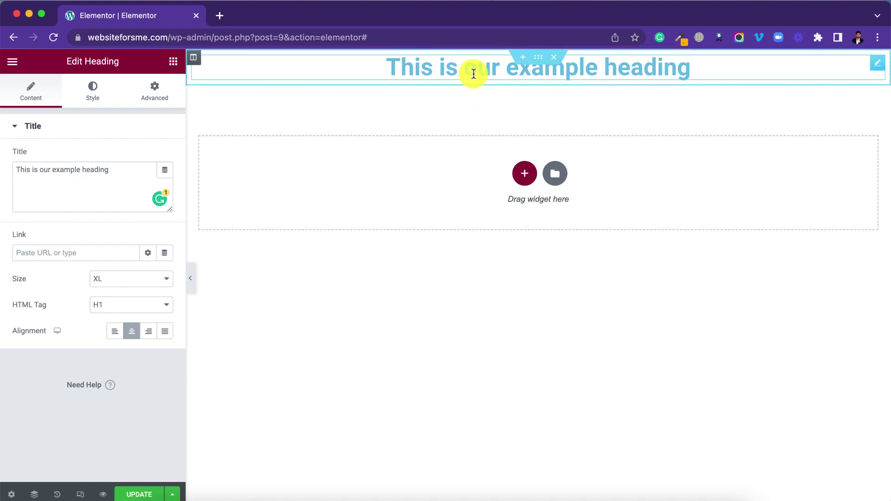
Change the heading's text color to purple.
left_click(95, 96)
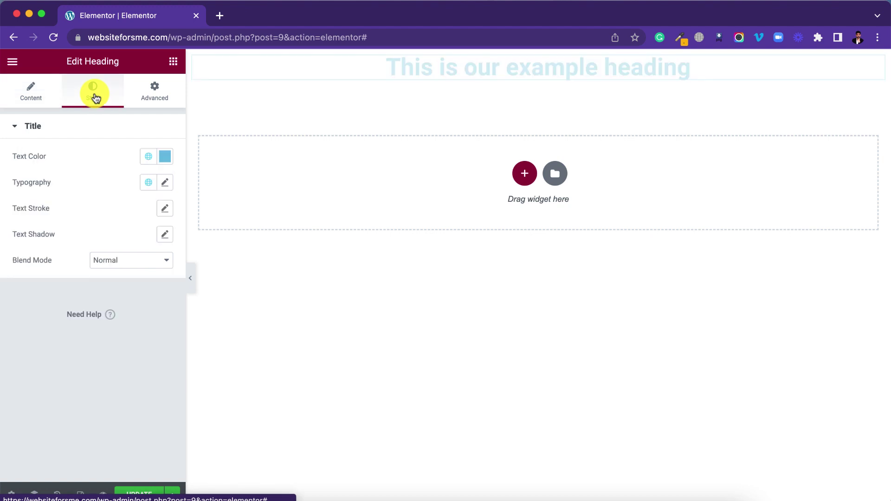
left_click(164, 158)
left_click_drag(113, 316, 116, 316)
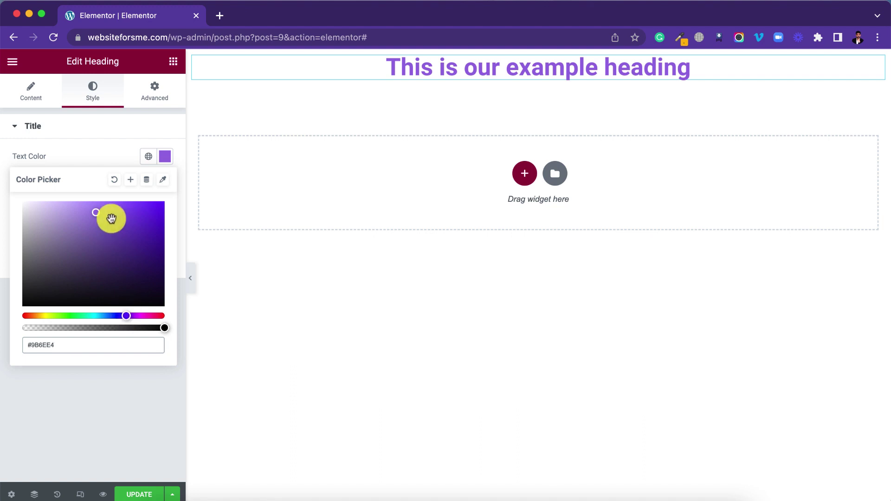
left_click(109, 145)
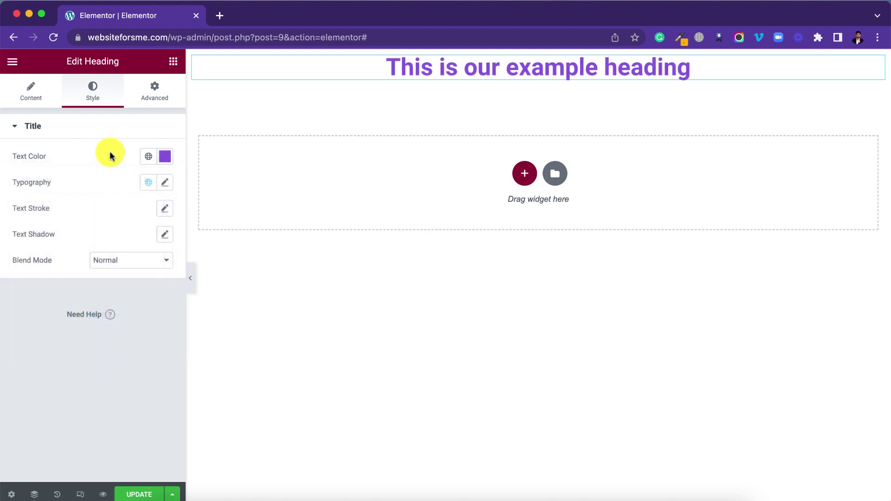
Set the heading's font family to Risque and its font size to 50 px.
left_click(164, 183)
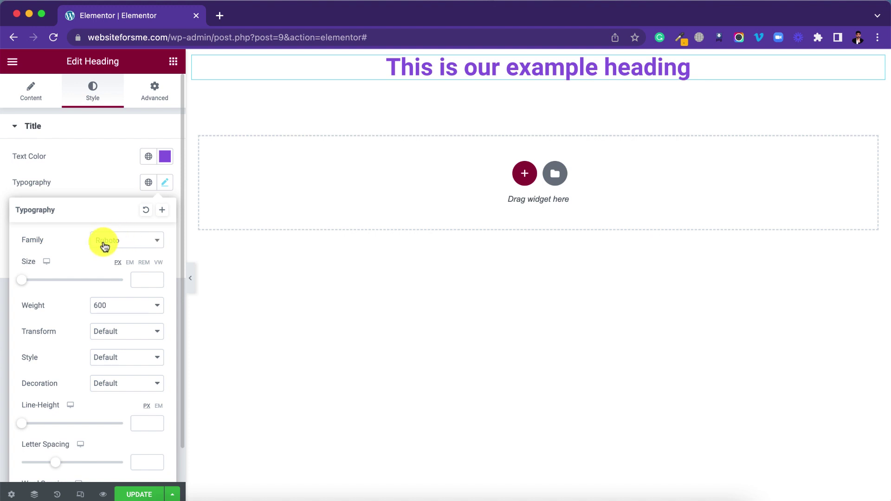
left_click(104, 245)
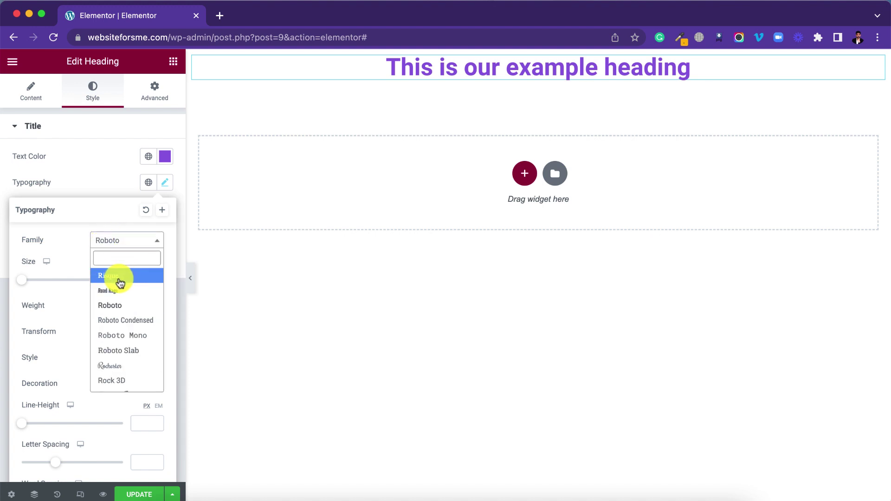
left_click(121, 279)
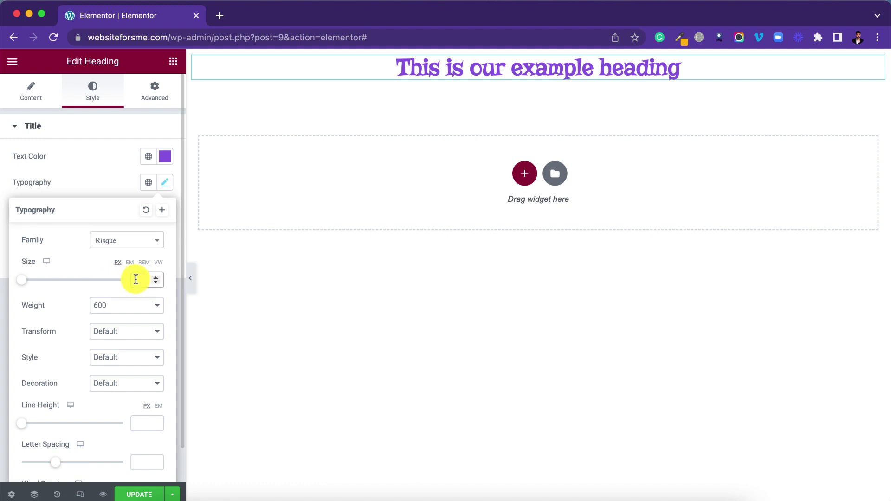
left_click(136, 279)
type("50")
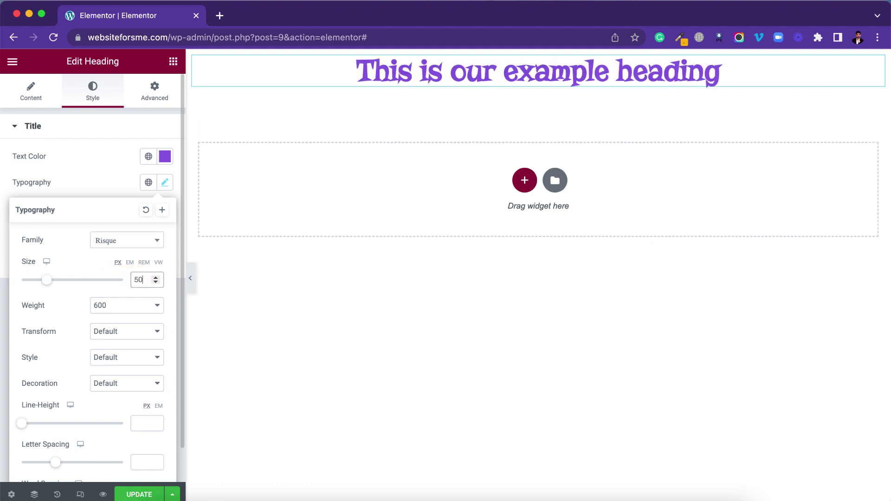
Set the heading's font weight to Bold and its text transform to Uppercase.
left_click(128, 307)
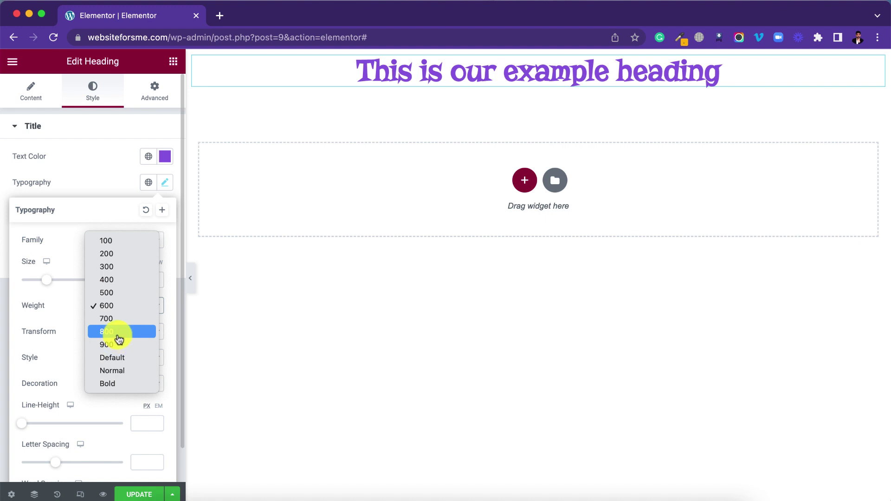
key("Escape")
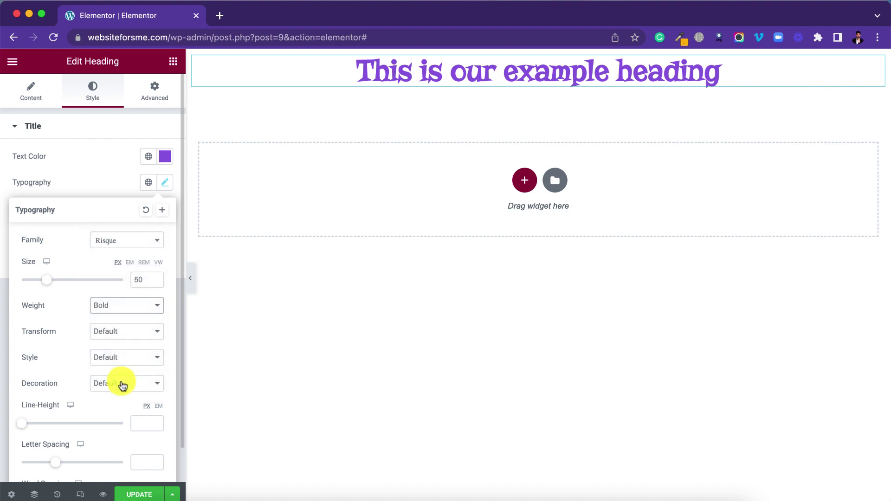
left_click(123, 332)
left_click(124, 345)
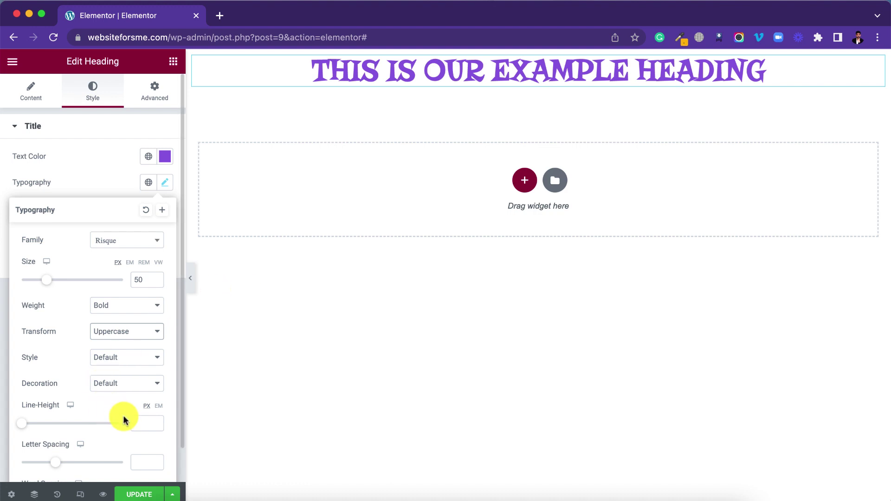
Set the heading's line height to 55 px and widen its letter spacing.
left_click(137, 422)
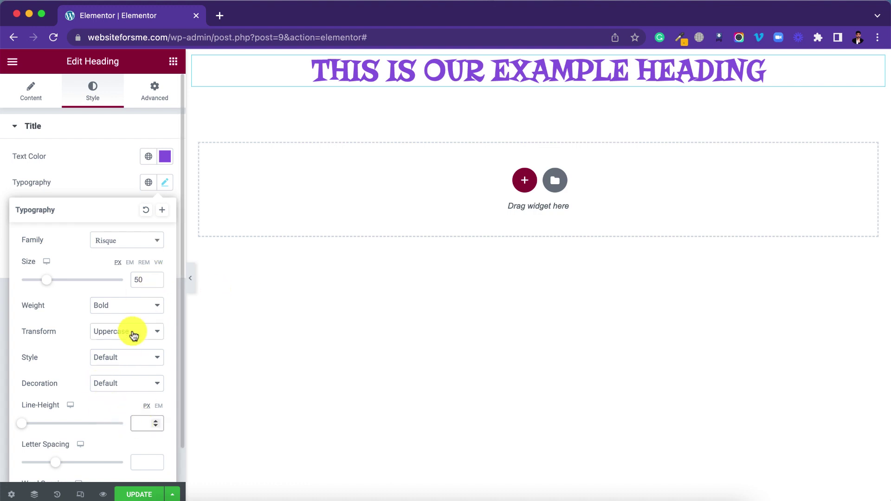
type("55")
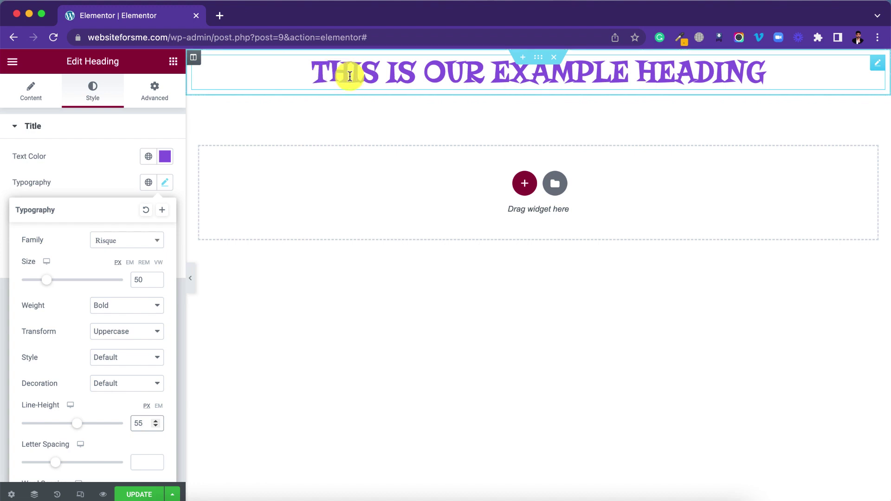
left_click_drag(57, 464, 101, 466)
left_click(165, 182)
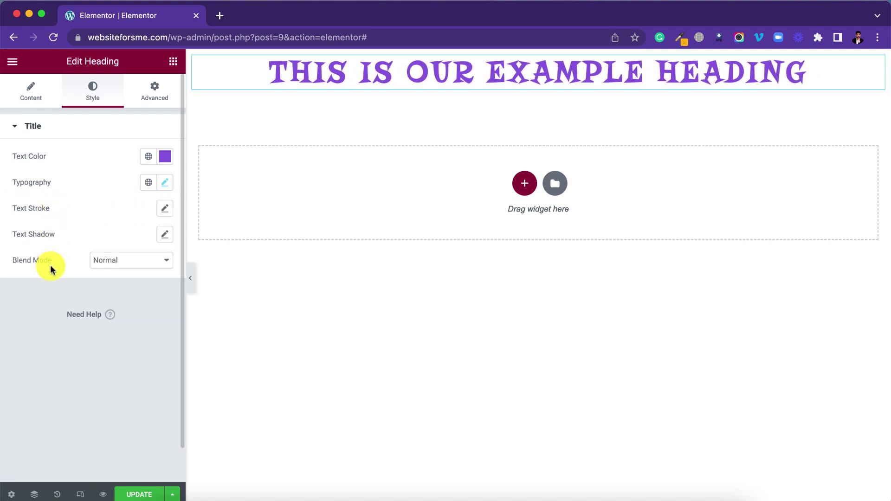
Try a text shadow with a blur of 20 on the heading, and reset it.
left_click(165, 236)
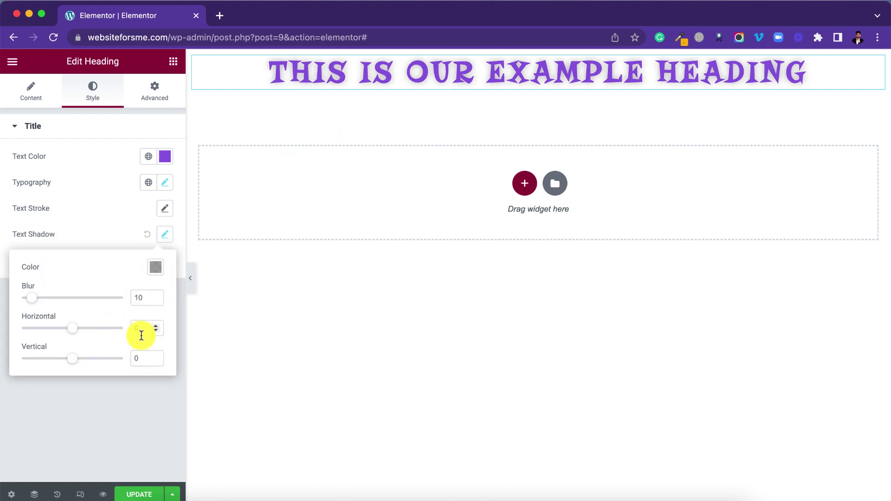
mouse_move(33, 298)
left_mouse_down()
mouse_move(71, 301)
mouse_move(42, 298)
left_mouse_up()
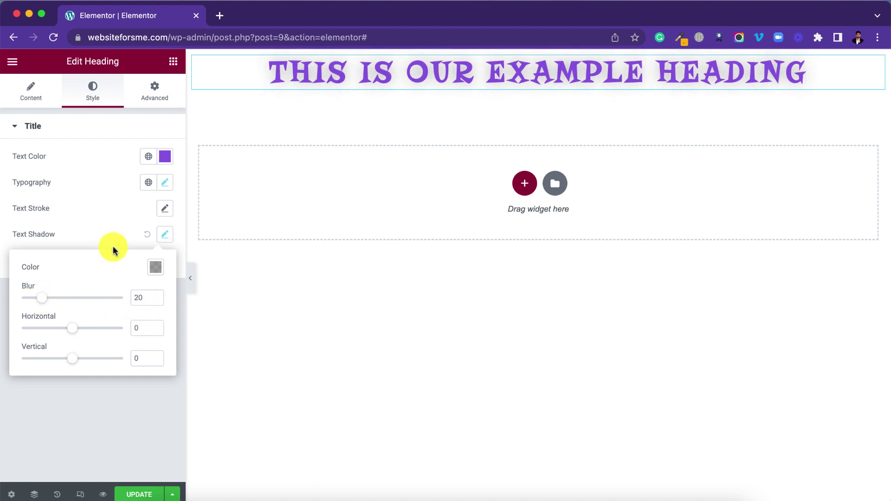
left_click(148, 236)
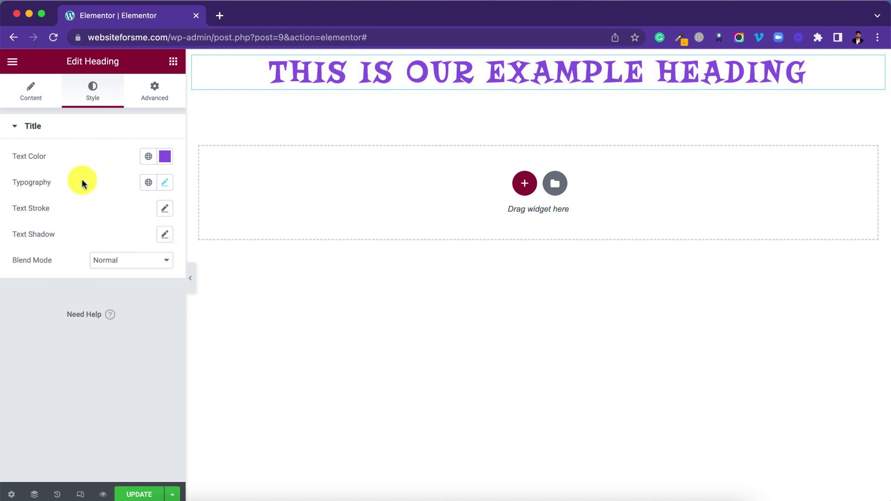
Add an Image widget directly below the heading and look through its Style settings.
left_click(173, 62)
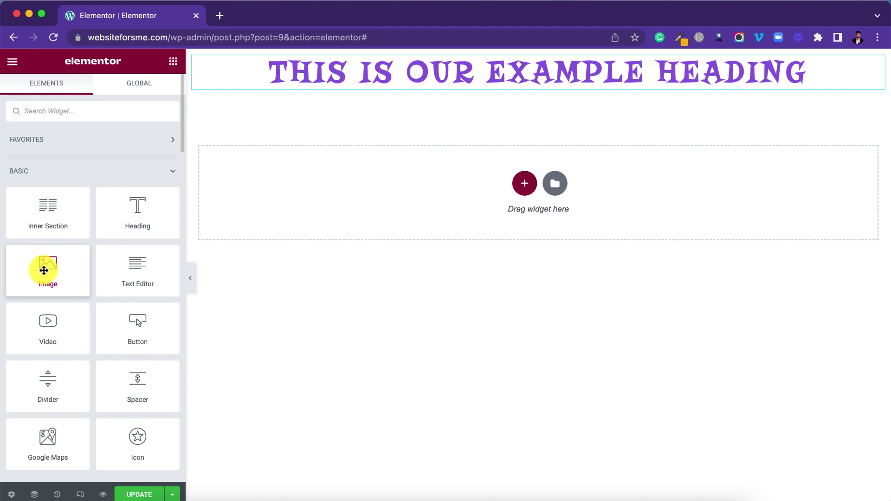
left_click_drag(44, 270, 487, 90)
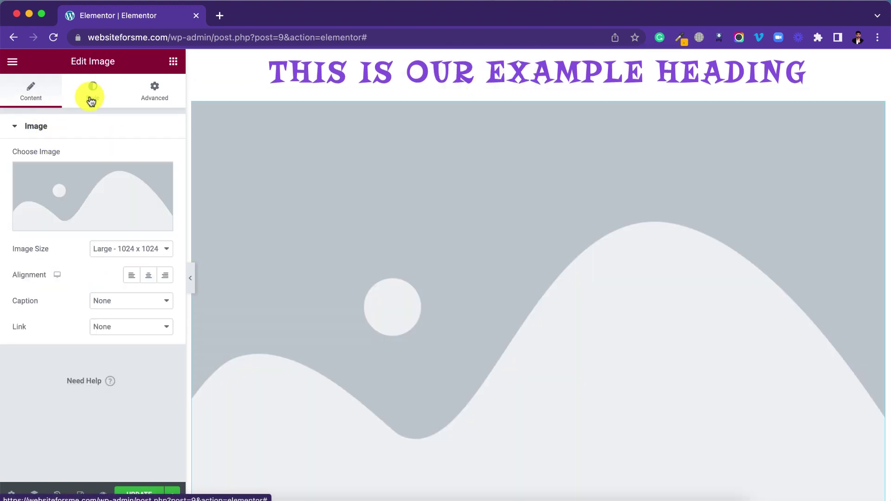
left_click(91, 95)
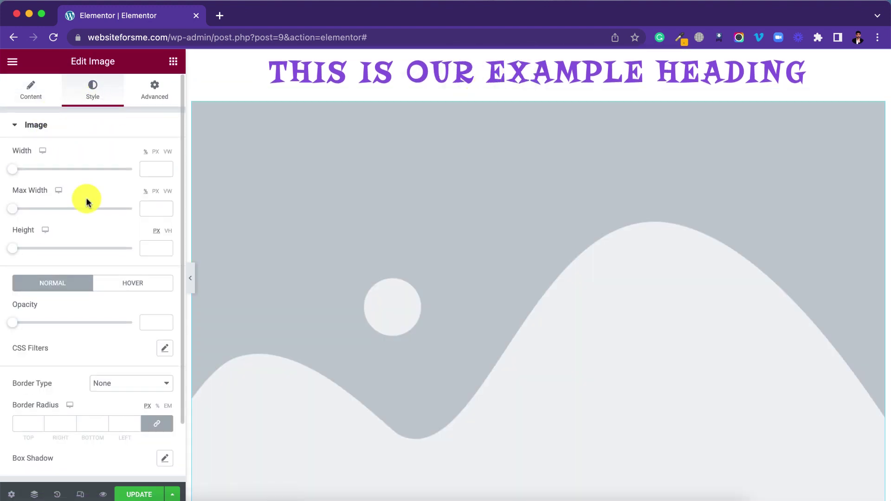
scroll(86, 202, "down", 3)
scroll(78, 263, "up", 3)
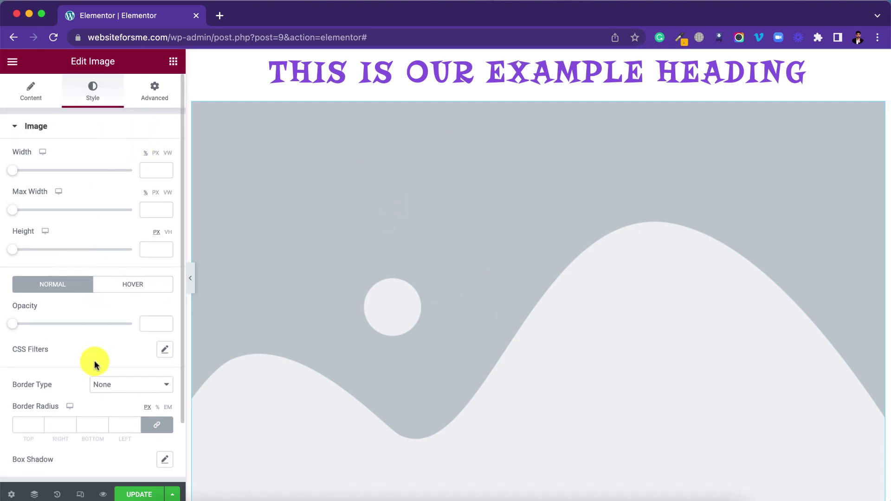
Delete the Image widget below the heading.
right_click(315, 205)
left_click(338, 382)
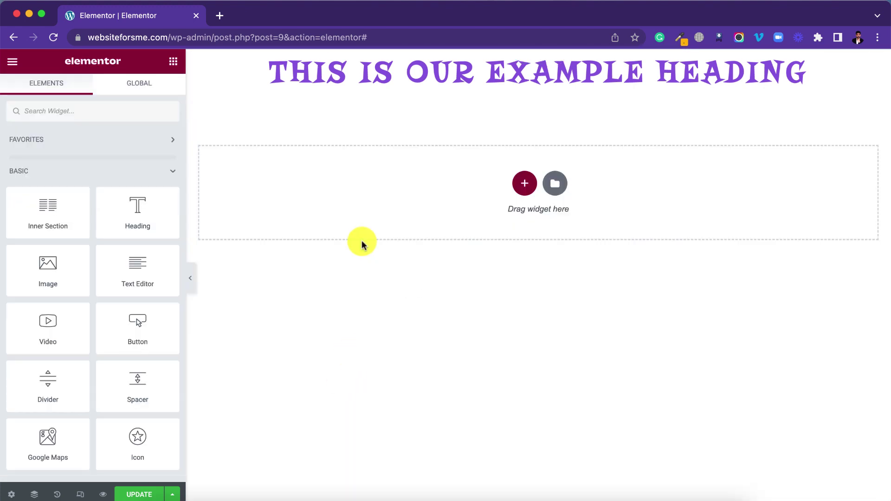
Unlink the heading's margin values and set only its top margin to 100 px.
left_click(408, 80)
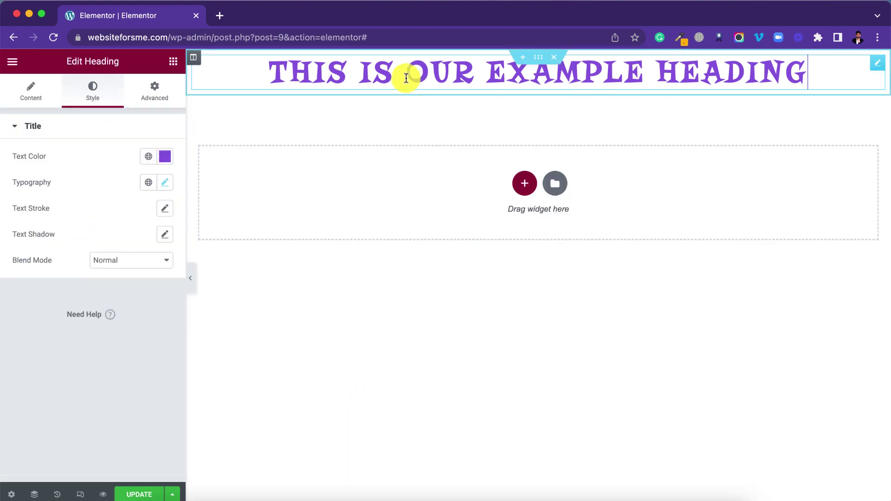
left_click(152, 97)
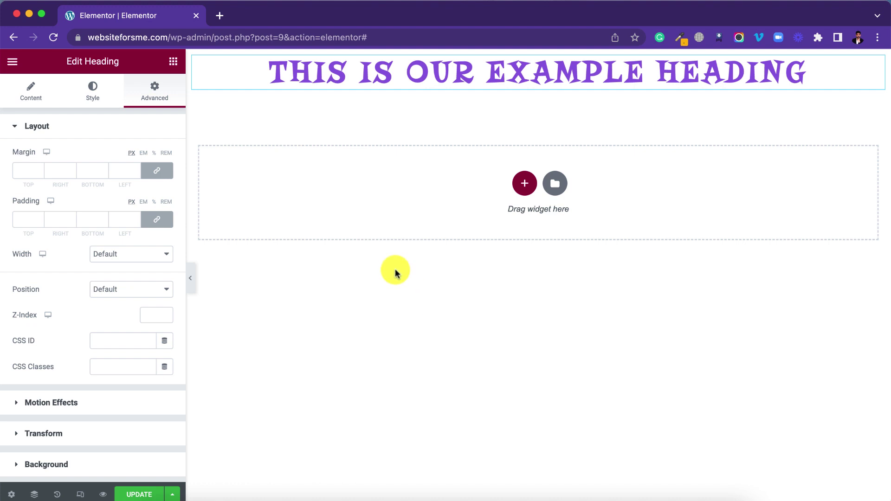
left_click(160, 174)
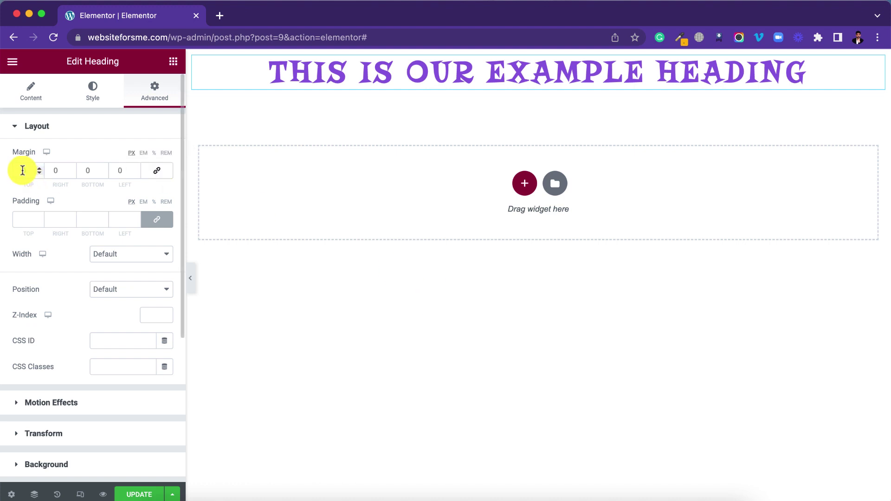
left_click(24, 170)
type("100")
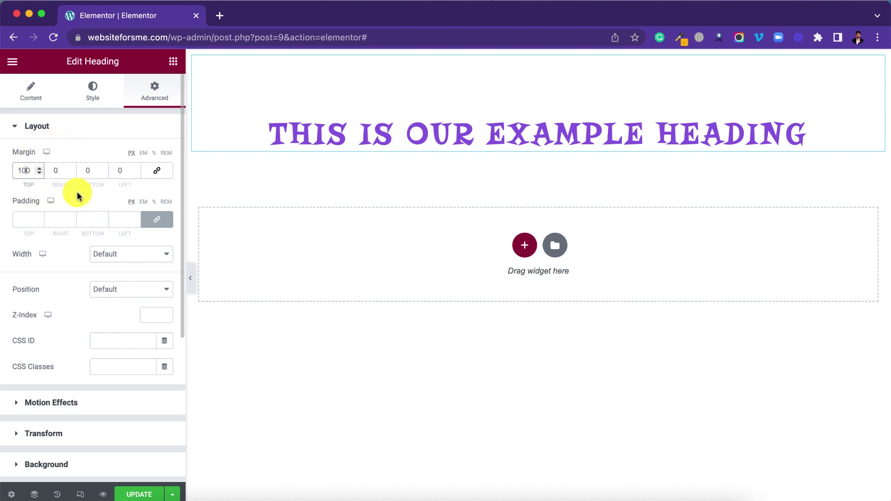
Look through the heading's Width and Position options and the remaining Advanced sections.
scroll(94, 204, "down", 3)
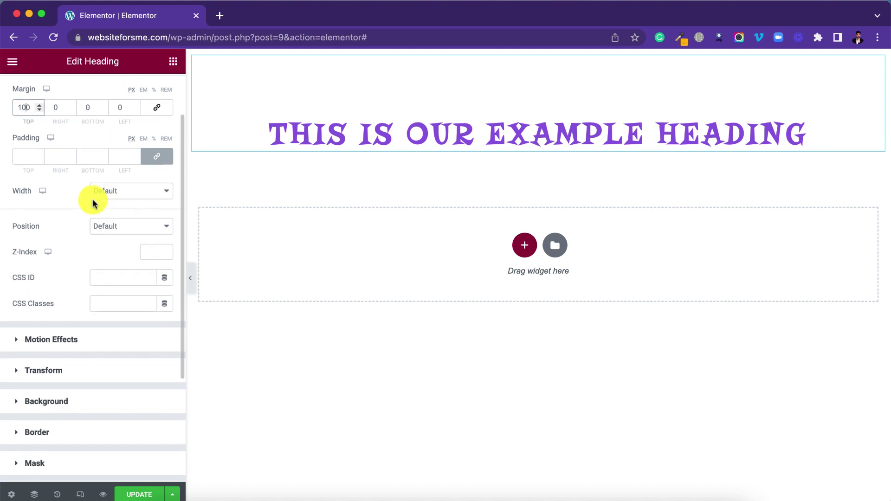
left_click(124, 186)
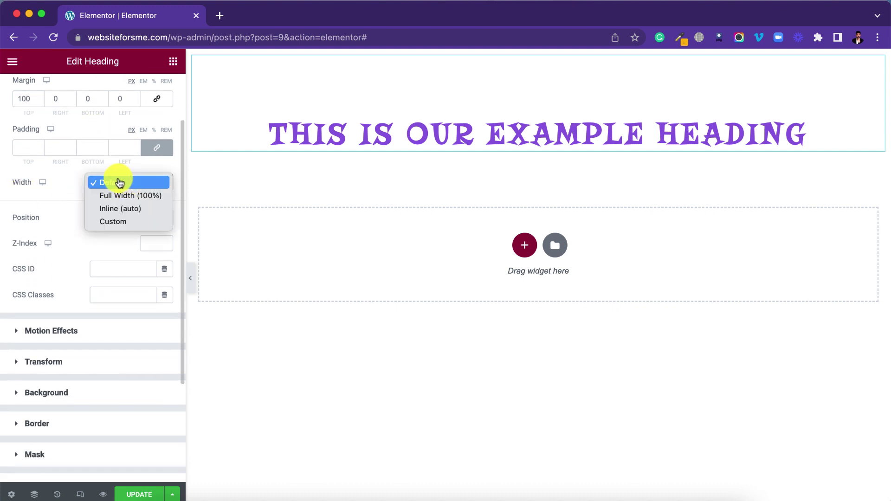
left_click(51, 217)
left_click(126, 218)
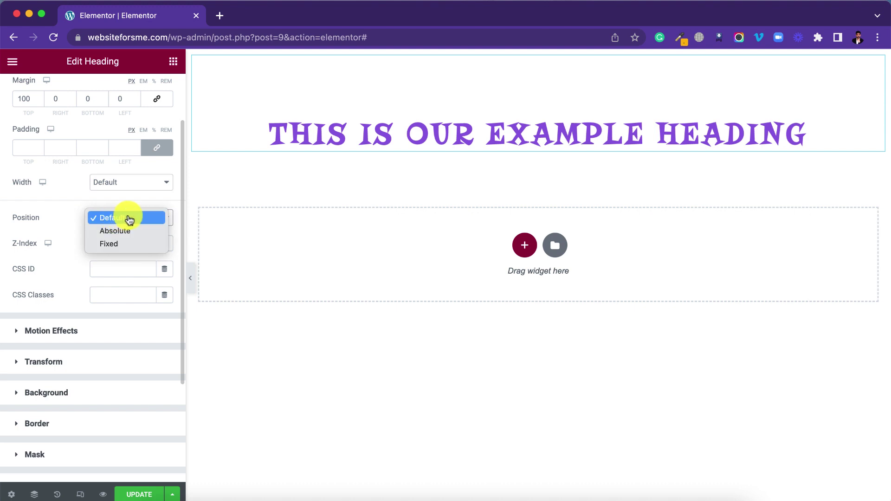
left_click(75, 228)
scroll(67, 239, "down", 3)
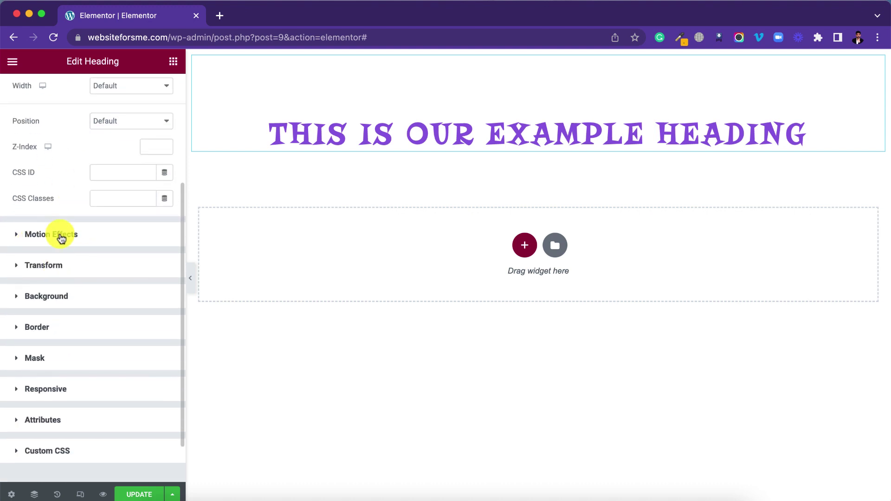
Turn on the heading's Scrolling Effects to look through their options, and switch them off again.
left_click(61, 237)
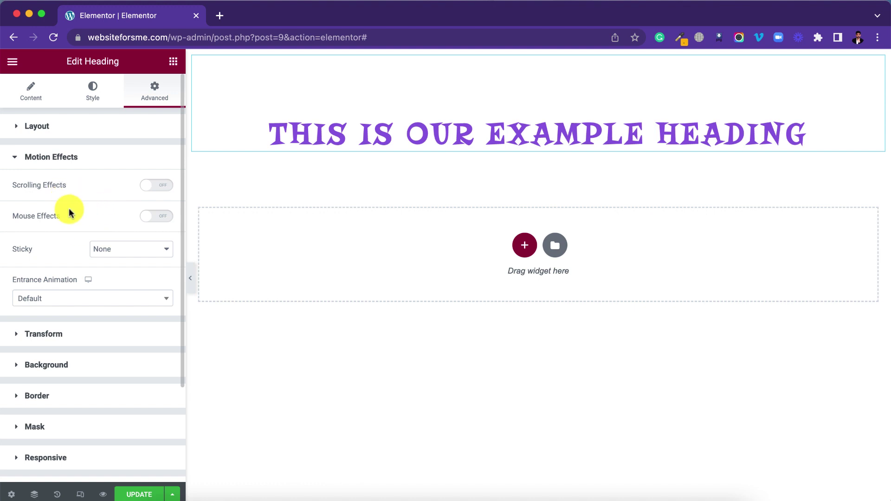
left_click(156, 186)
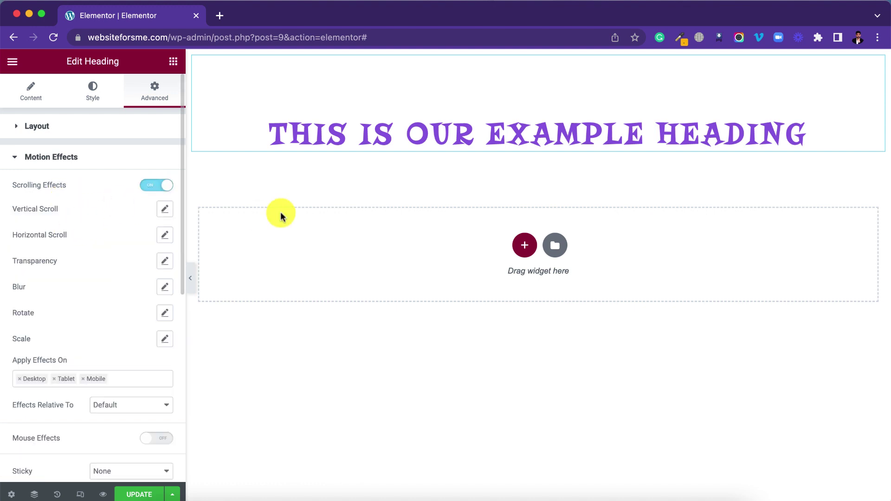
scroll(81, 253, "down", 3)
scroll(107, 232, "up", 3)
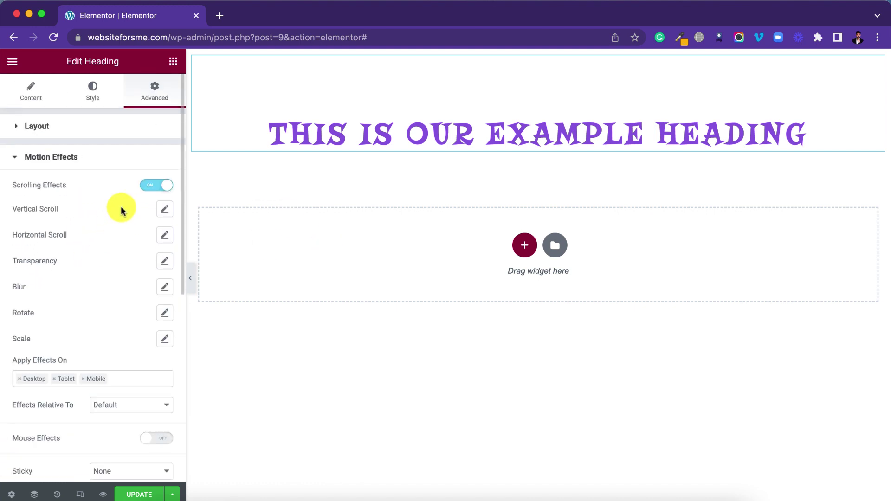
left_click(145, 185)
scroll(105, 232, "down", 2)
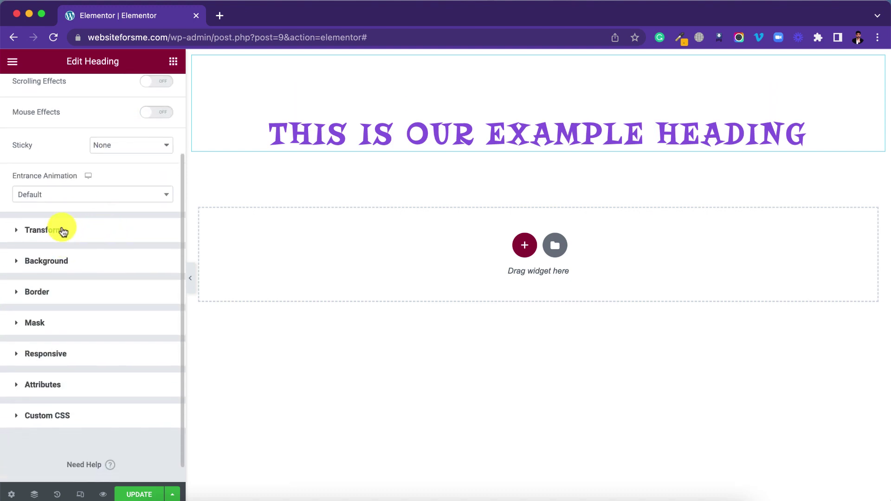
Try the Fade In, Fade In Right and Zoom In entrance animations on the heading.
left_click(64, 231)
left_click(53, 157)
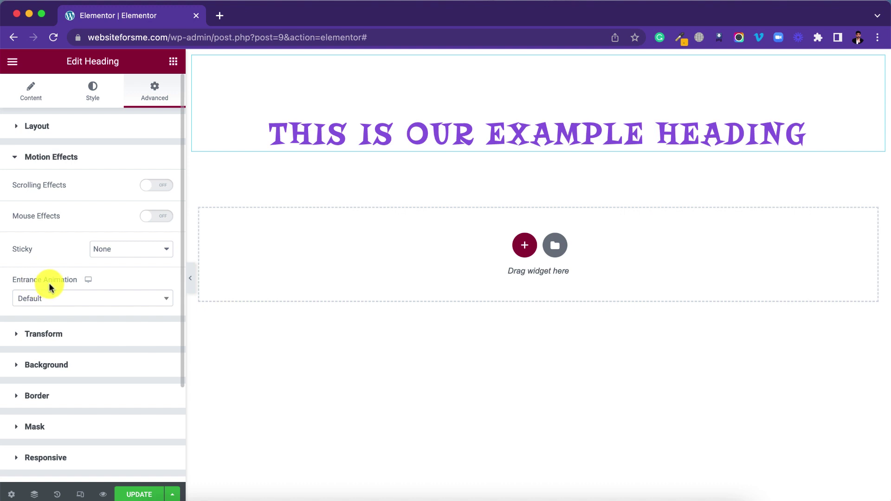
left_click(65, 298)
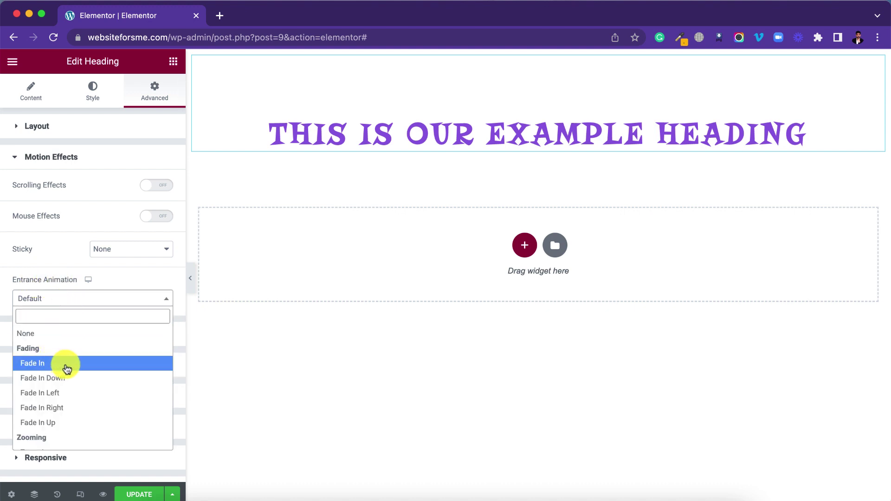
left_click(69, 366)
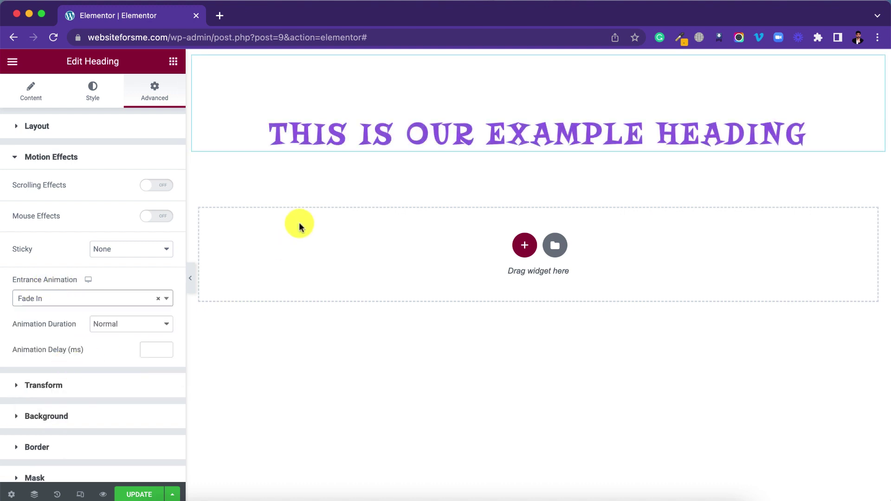
left_click(71, 301)
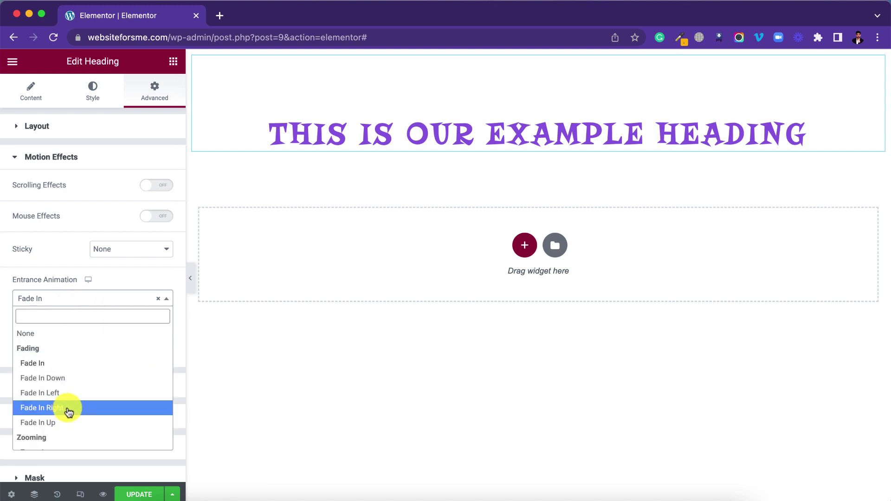
left_click(69, 409)
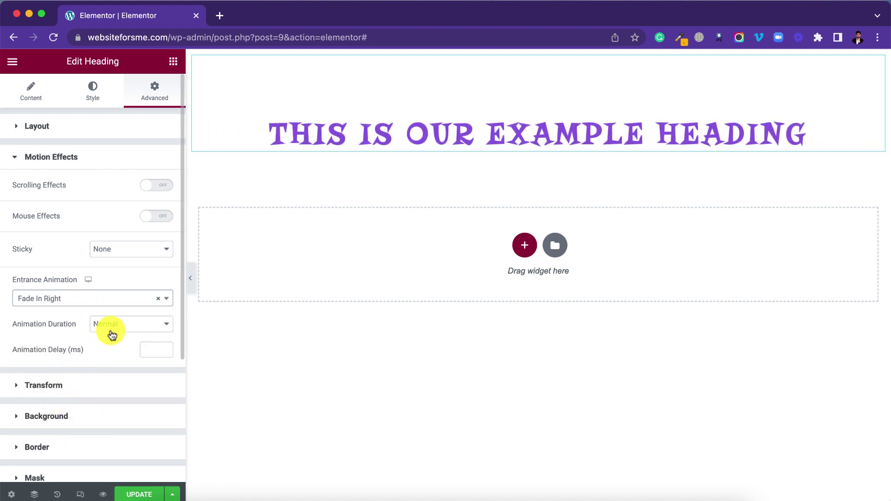
left_click(86, 298)
scroll(61, 417, "down", 2)
scroll(62, 437, "down", 2)
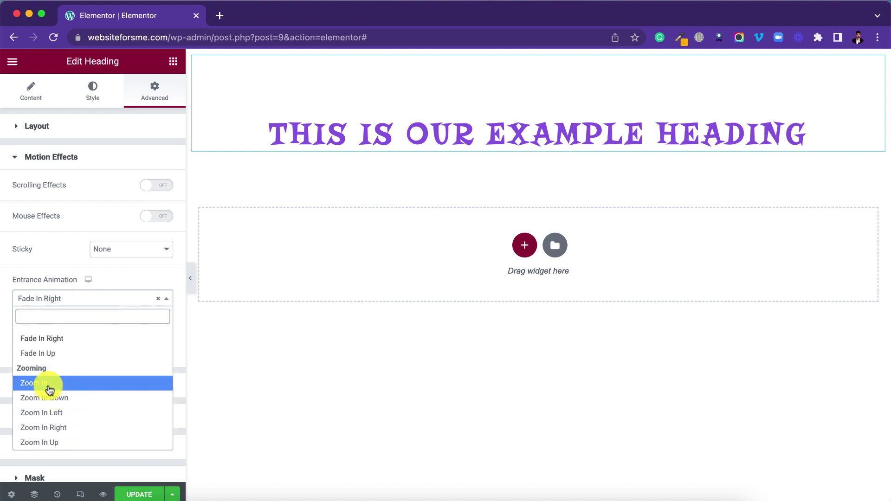
left_click(48, 389)
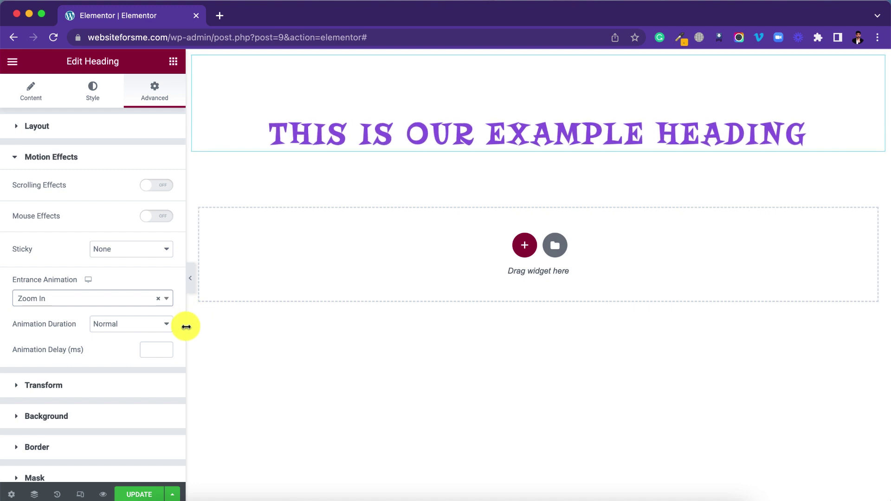
Set the heading's entrance animation to None.
left_click(95, 301)
scroll(56, 337, "up", 3)
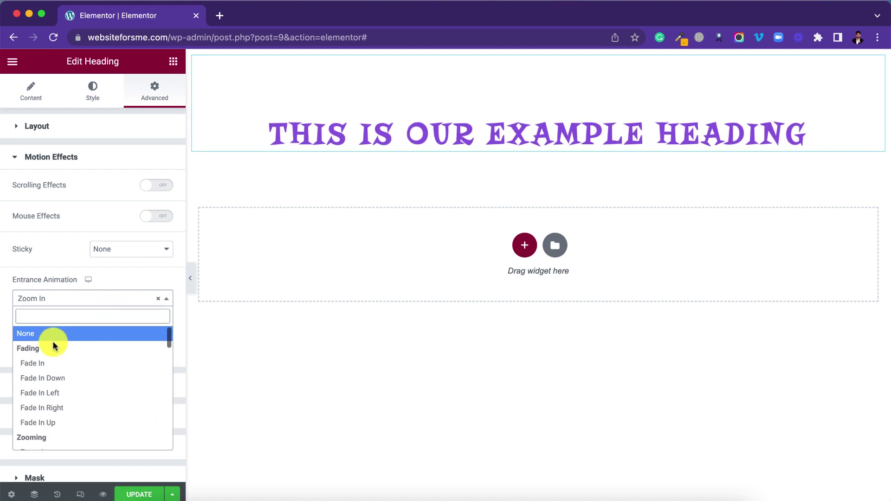
left_click(50, 337)
Look through the heading's Transform scale options with Keep Proportions turned off, and reset the scale.
scroll(93, 274, "down", 4)
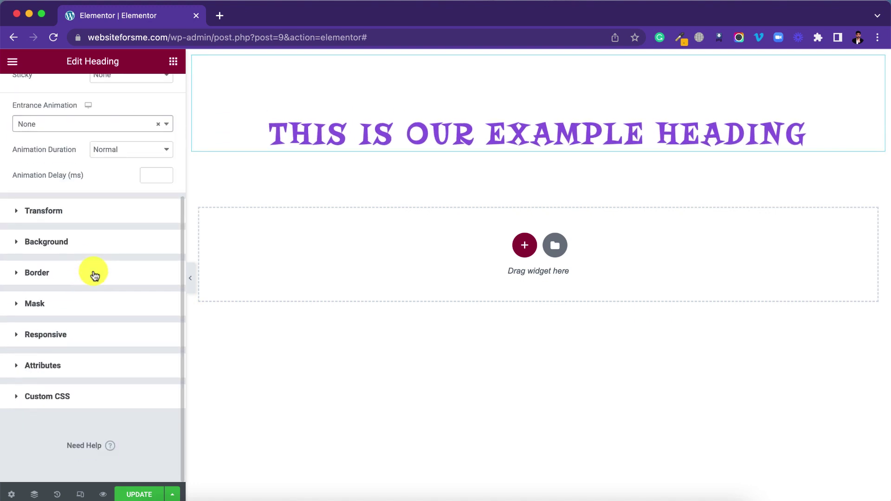
left_click(49, 212)
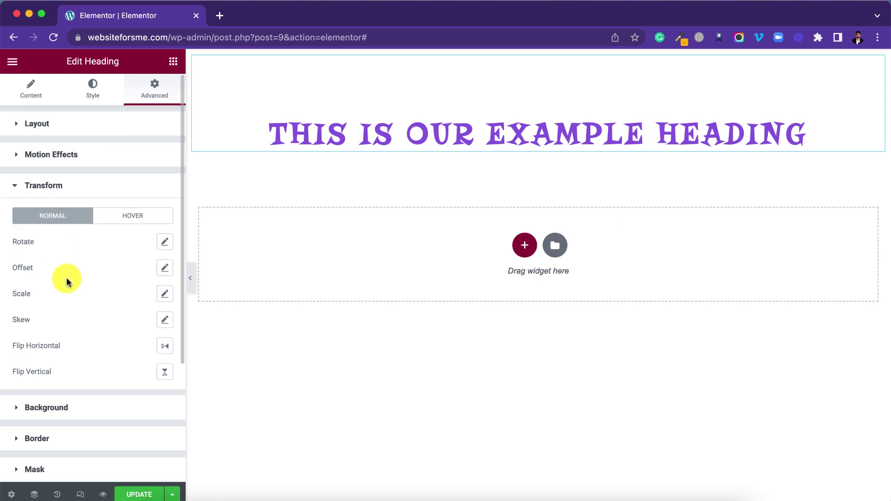
scroll(65, 281, "down", 3)
scroll(74, 232, "up", 1)
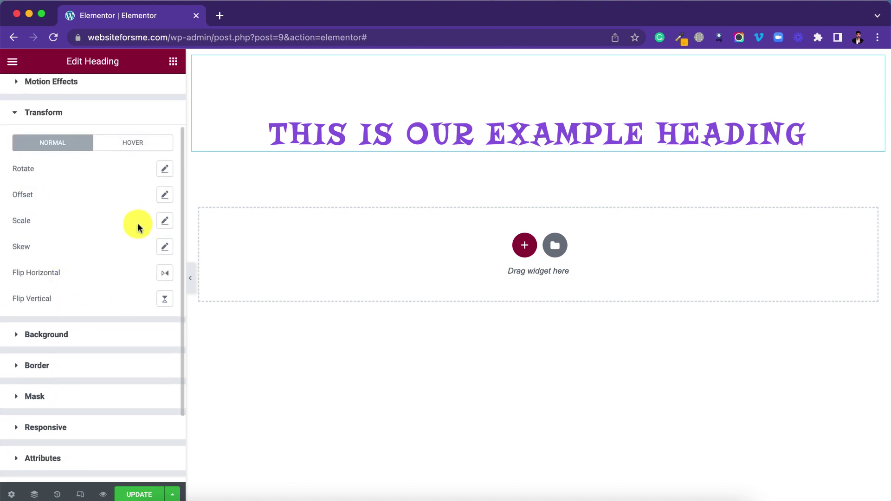
left_click(167, 224)
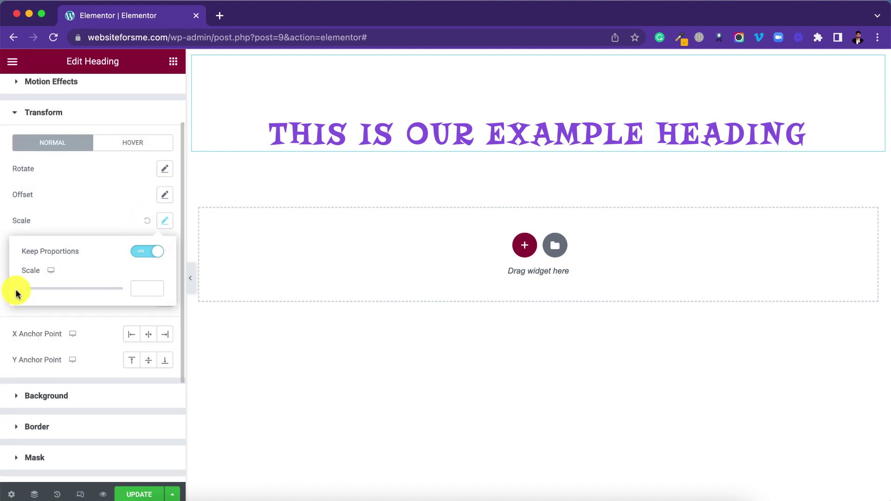
mouse_move(26, 292)
left_mouse_down()
mouse_move(70, 295)
mouse_move(22, 291)
left_mouse_up()
left_click(153, 256)
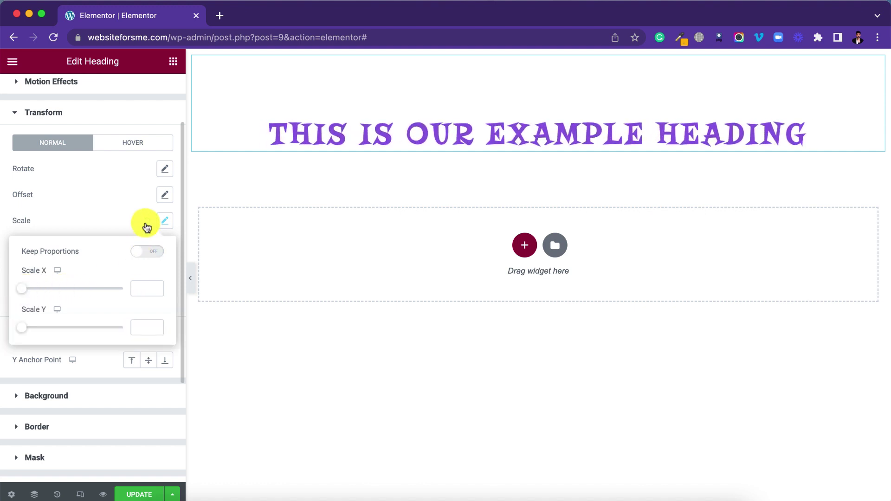
left_click(147, 221)
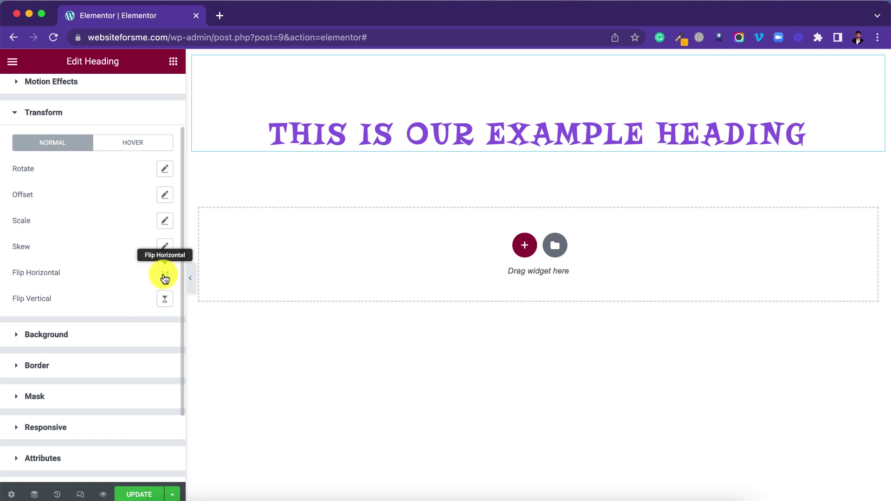
Try flipping the heading horizontally and vertically, reverting each flip.
left_click(164, 274)
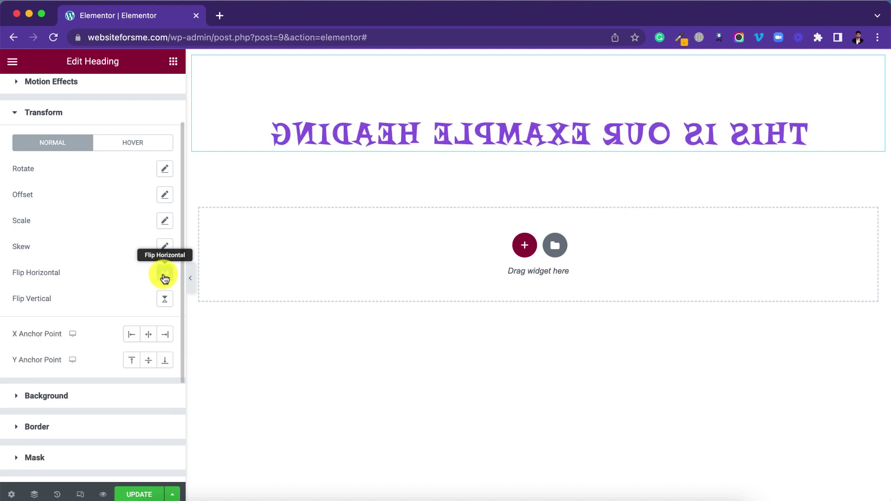
left_click(164, 276)
left_click(165, 302)
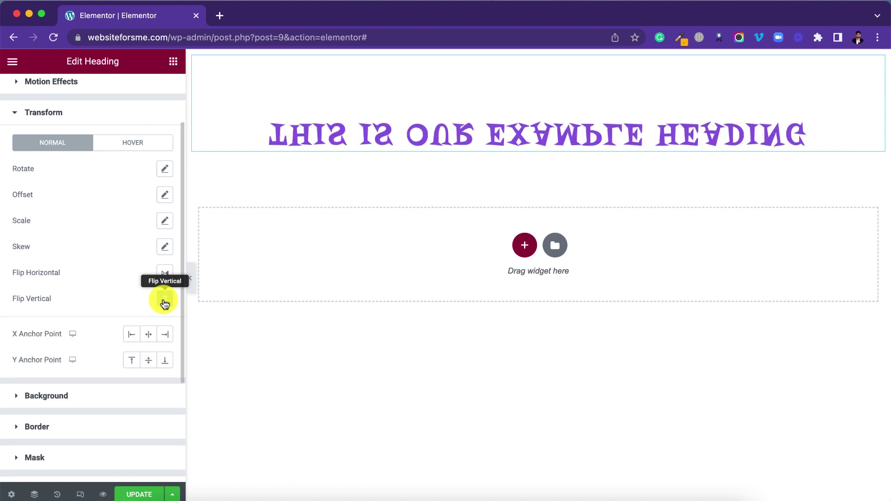
left_click(165, 302)
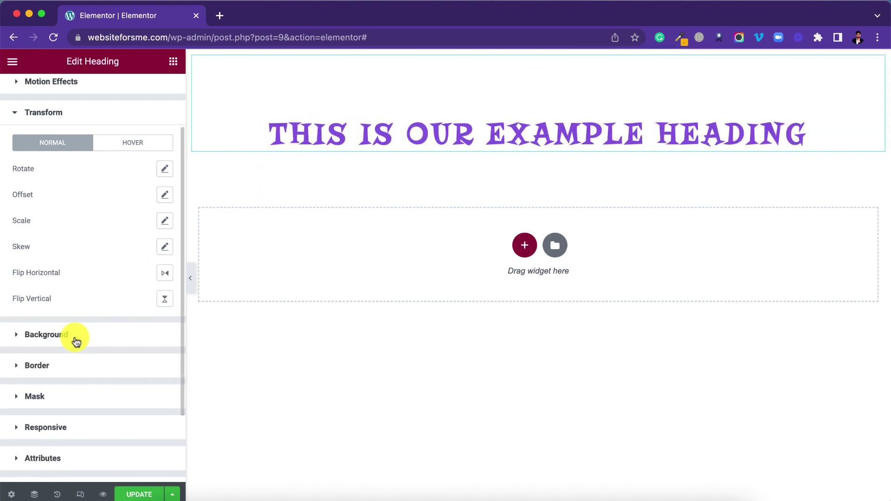
Set the heading's normal-state background type to Classic.
left_click(74, 337)
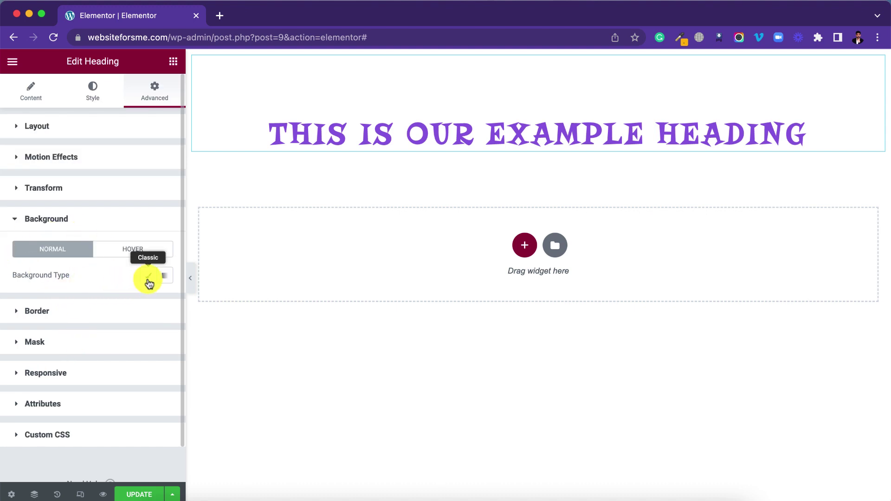
left_click(148, 278)
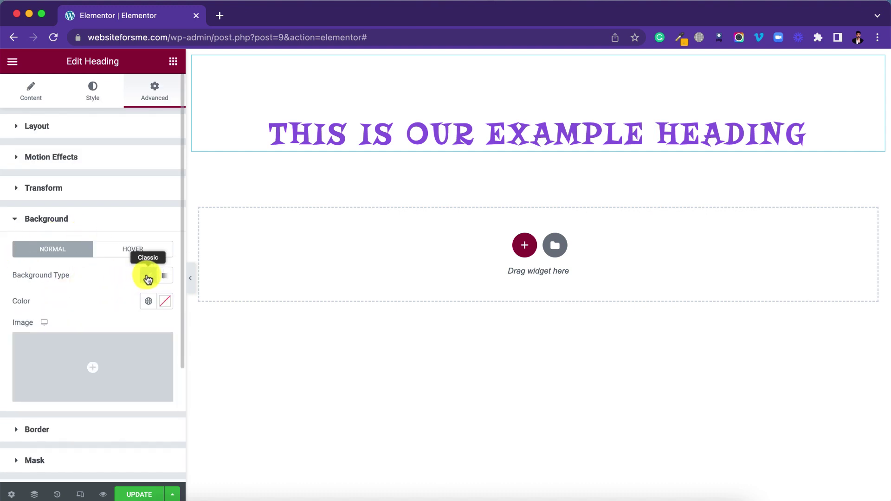
scroll(109, 302, "down", 2)
Try a red background colour on the heading, clear it, and look at the background image chooser without inserting anything.
left_click(165, 227)
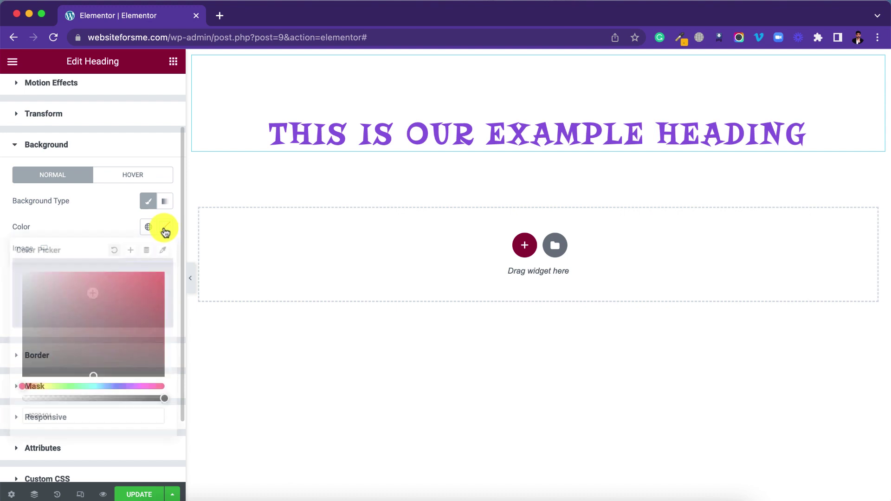
left_click(135, 300)
mouse_move(142, 293)
left_mouse_down()
mouse_move(149, 284)
mouse_move(135, 294)
left_mouse_up()
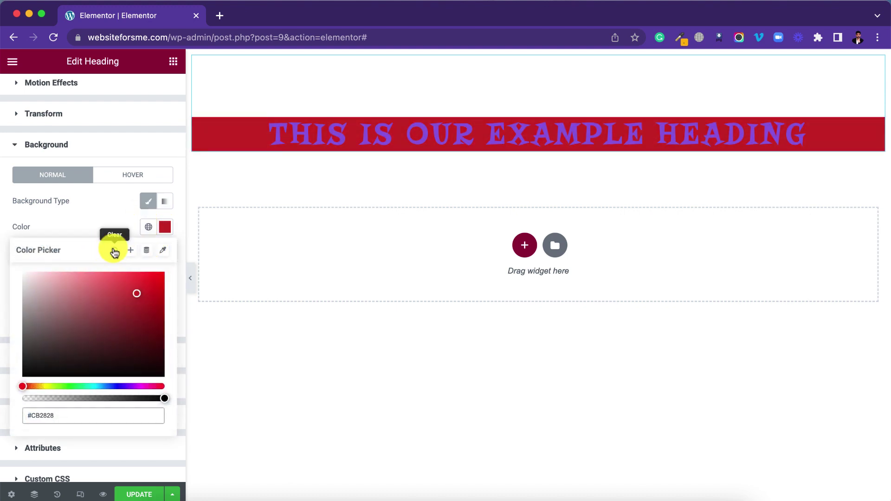
left_click(114, 251)
left_click(105, 225)
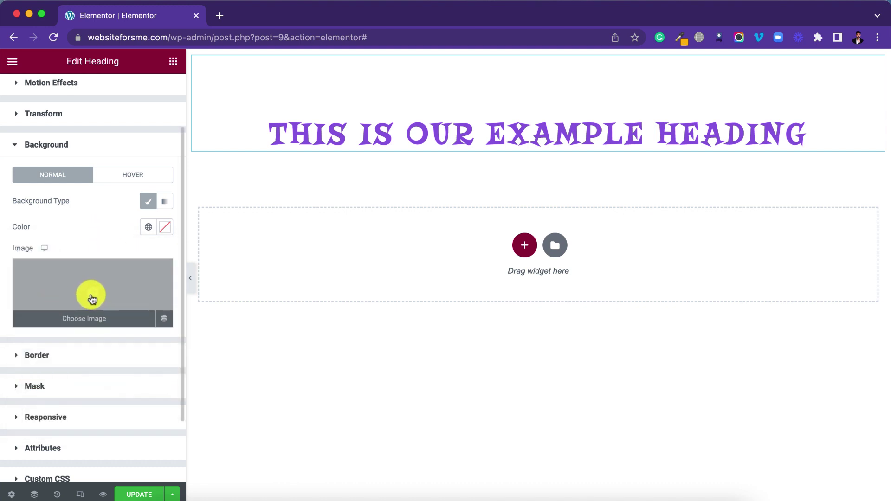
left_click(92, 298)
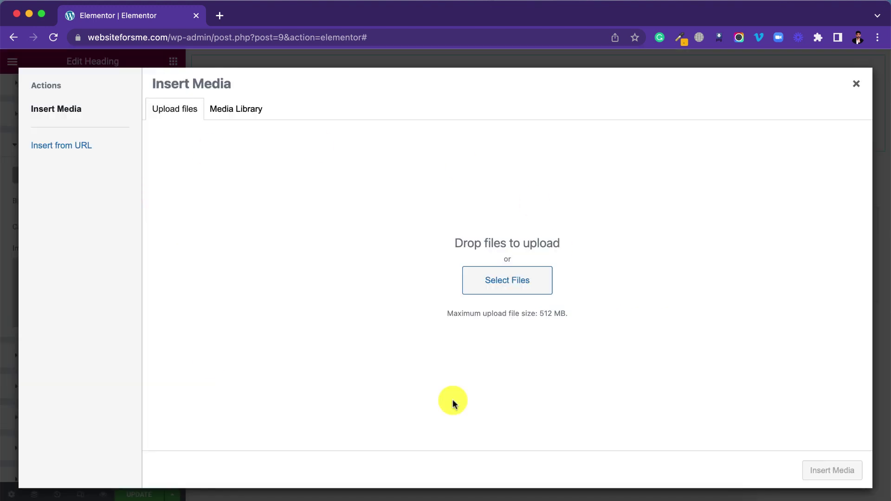
left_click(854, 86)
Give the heading a Solid border with a linked width of 3 px on all sides.
scroll(61, 273, "down", 3)
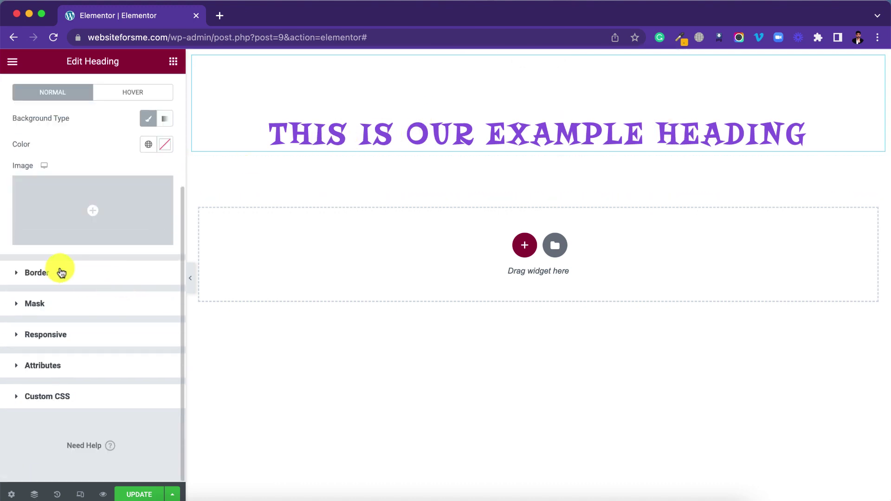
left_click(61, 273)
scroll(69, 260, "down", 3)
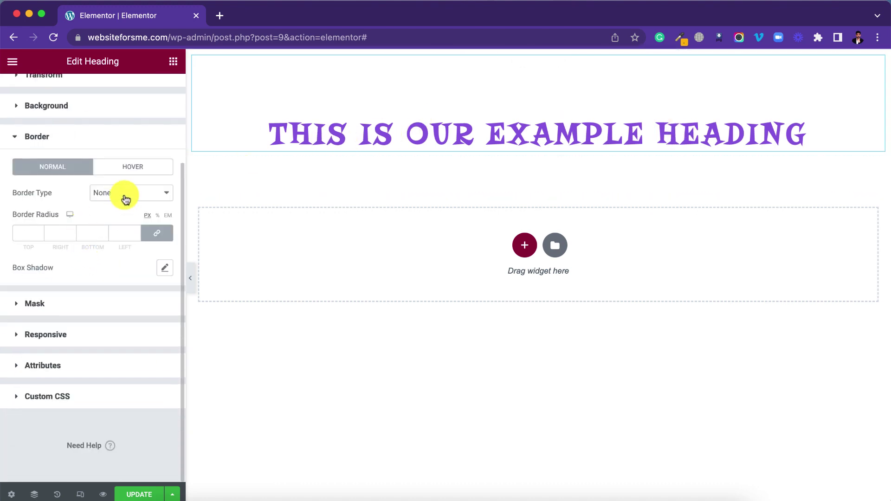
left_click(125, 199)
left_click(124, 204)
left_click(26, 232)
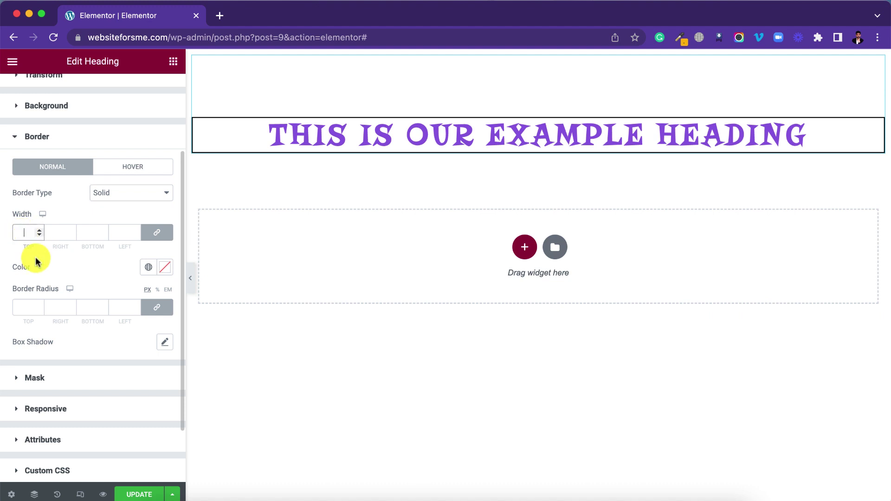
type("3")
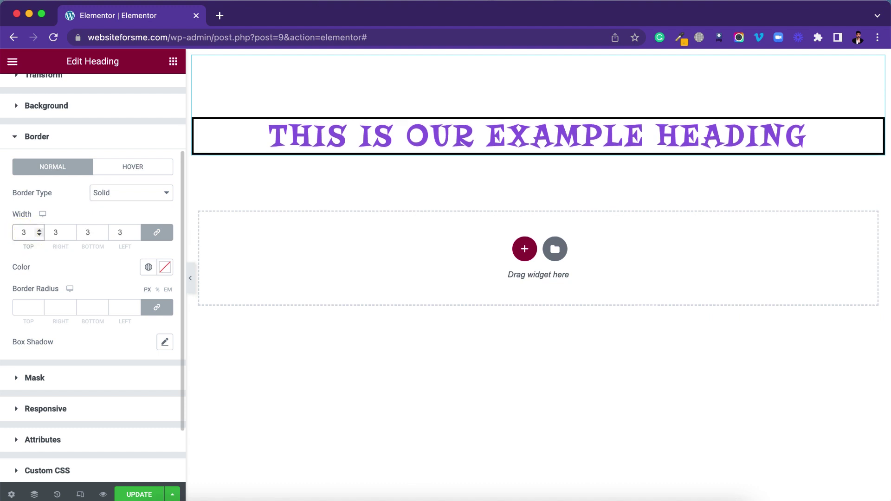
Set the heading's border colour to a bright red.
left_click(164, 268)
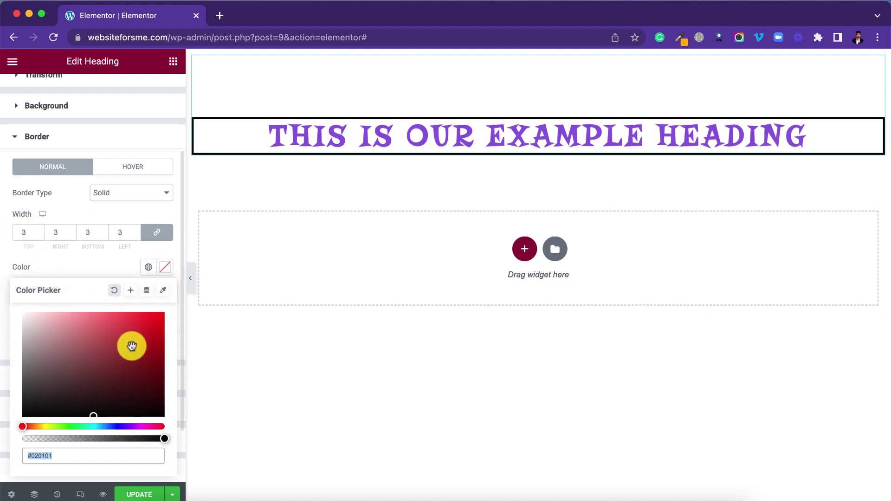
left_click_drag(131, 346, 163, 318)
left_click(118, 272)
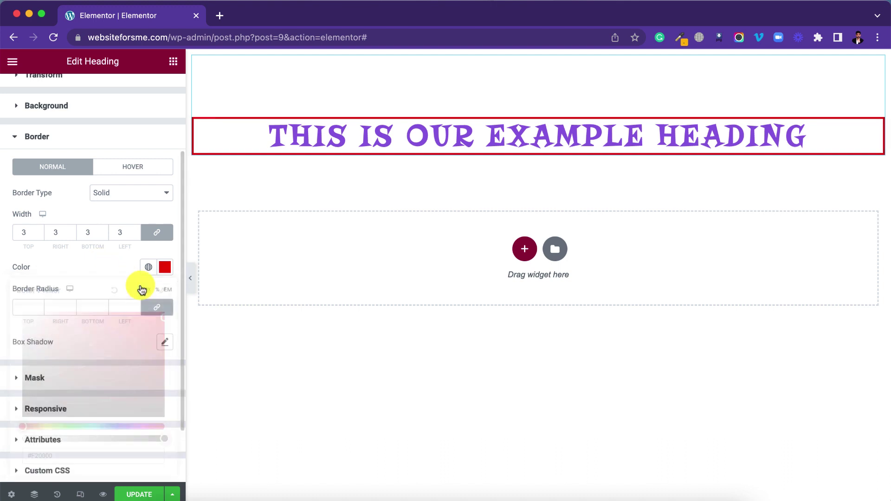
scroll(119, 285, "down", 3)
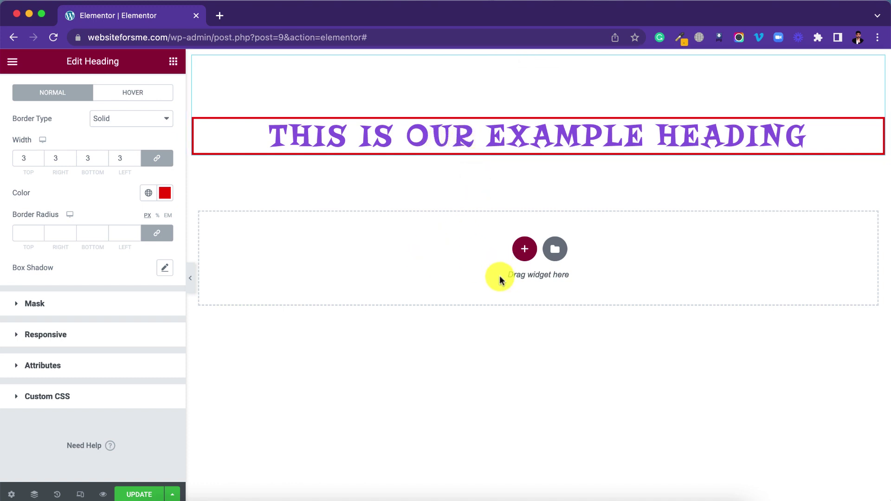
Add a two-column section below the heading and set its top margin to 100 px.
left_click(523, 249)
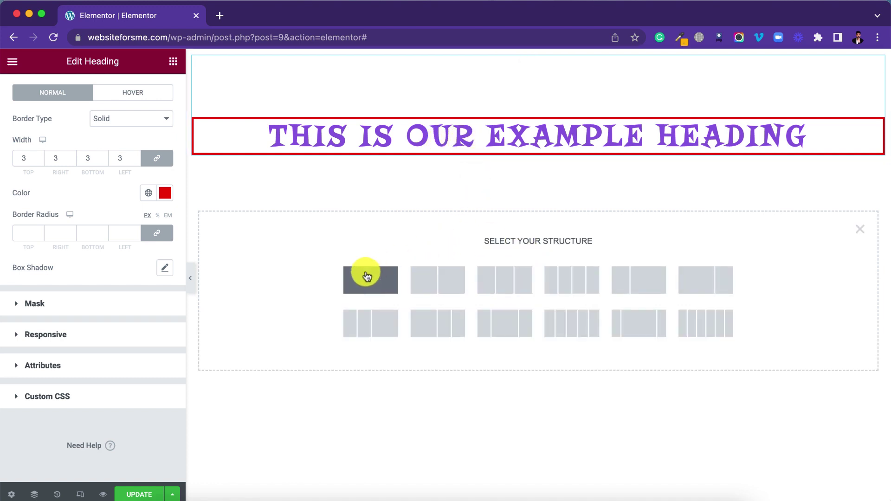
left_click(440, 284)
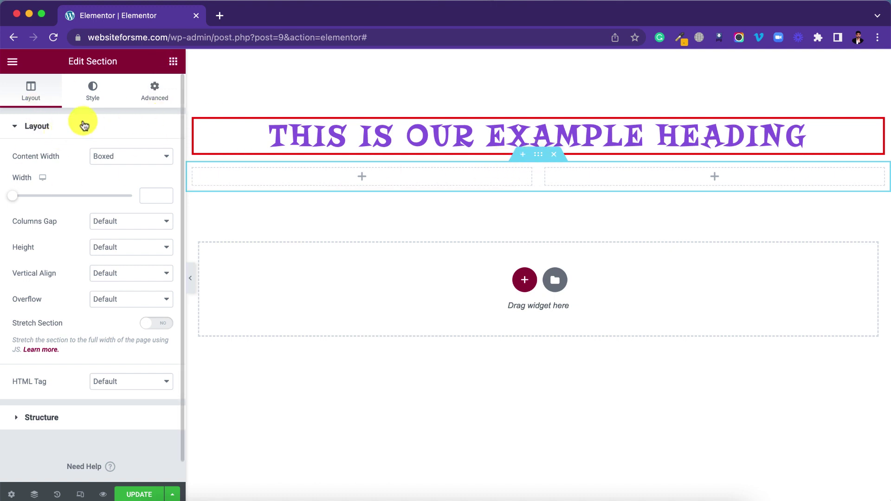
left_click(155, 96)
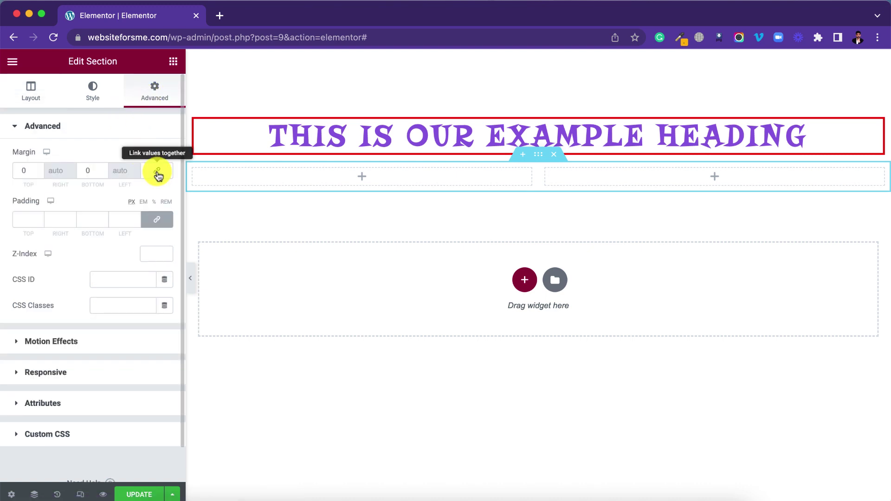
left_click(23, 172)
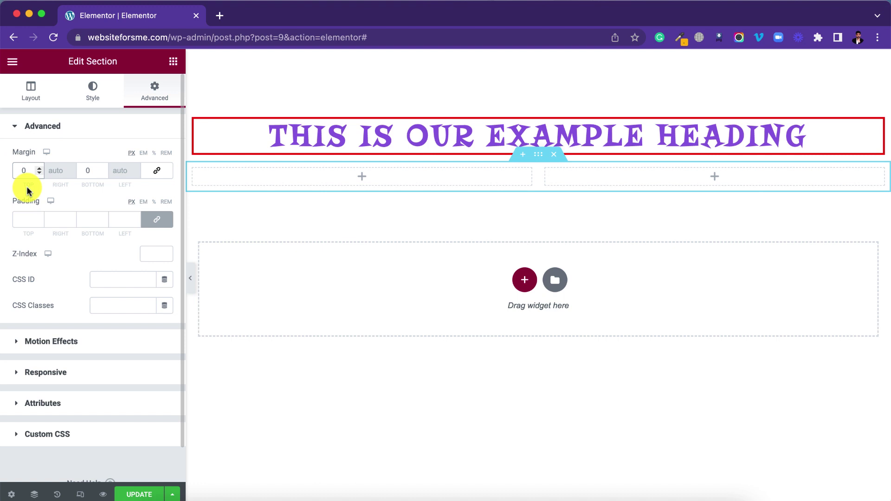
type("100")
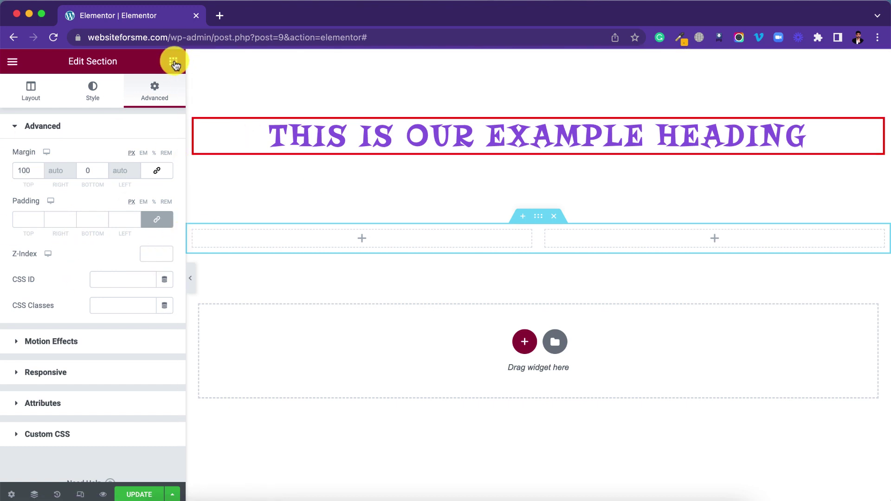
Look over the widget list, the editor's main menu and the page settings.
left_click(173, 62)
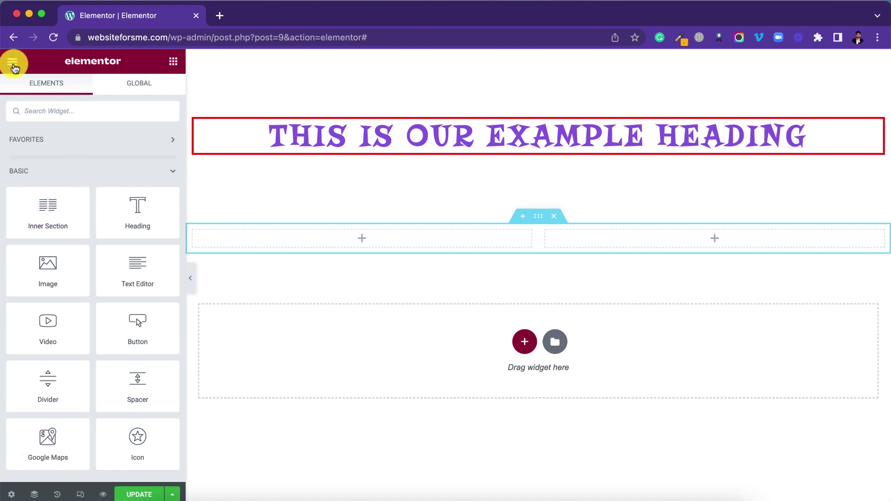
left_click(13, 64)
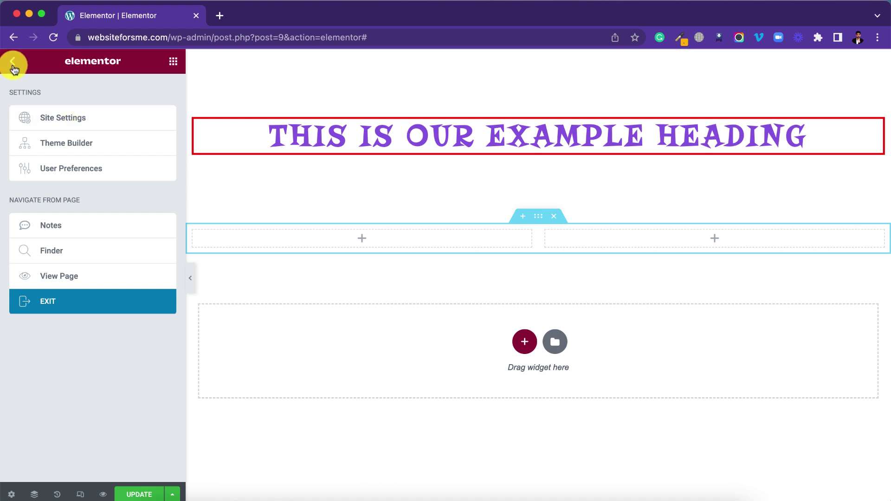
left_click(14, 60)
left_click(14, 59)
left_click(13, 61)
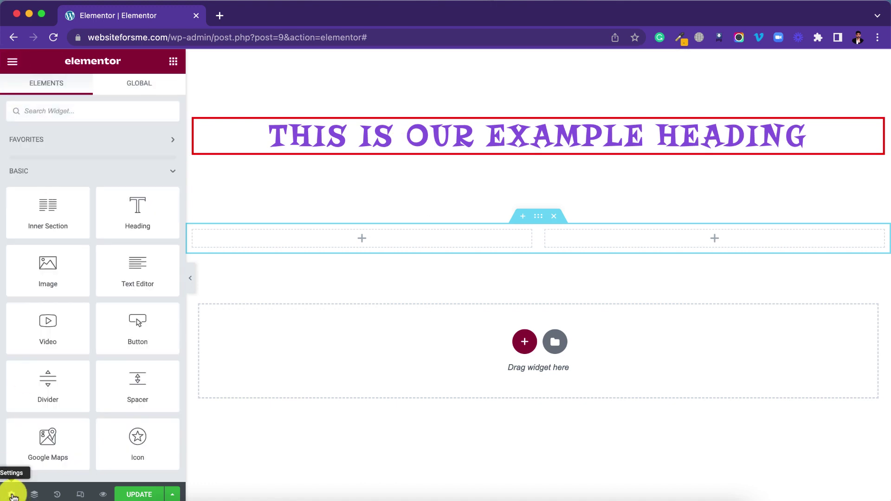
left_click(12, 495)
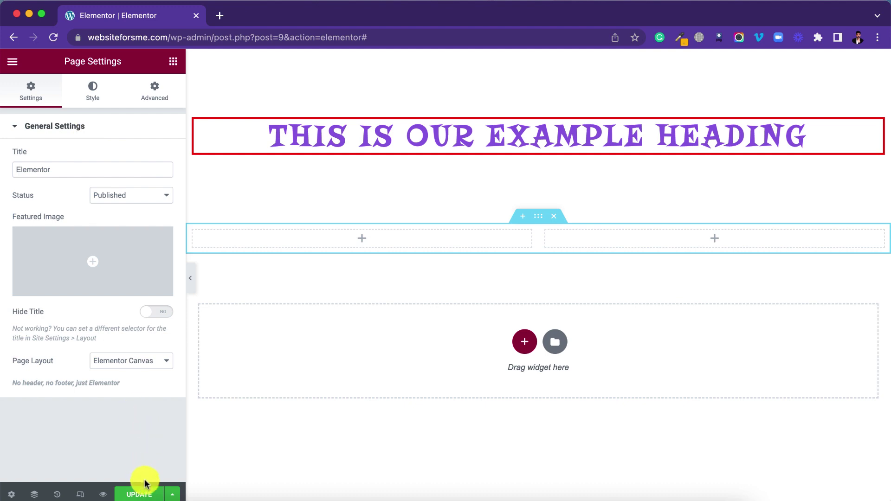
Update the page and exit to the WordPress page editor, keeping This Post as the exit destination.
left_click(140, 495)
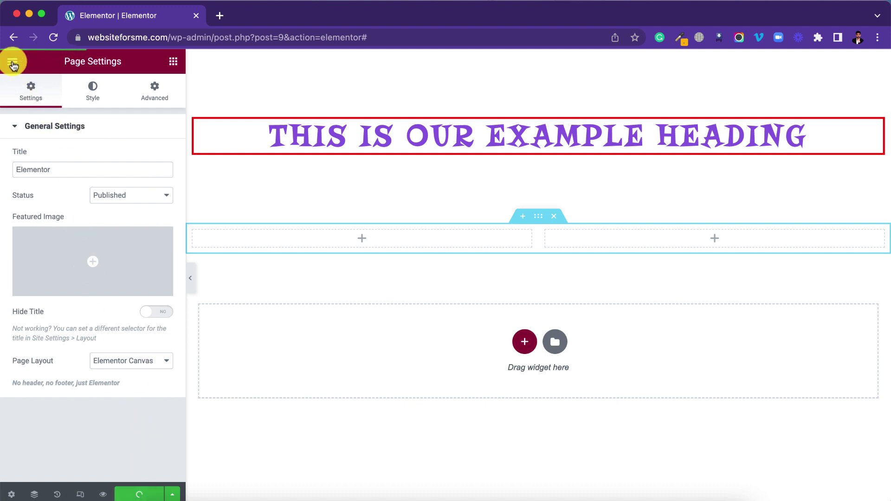
left_click(12, 62)
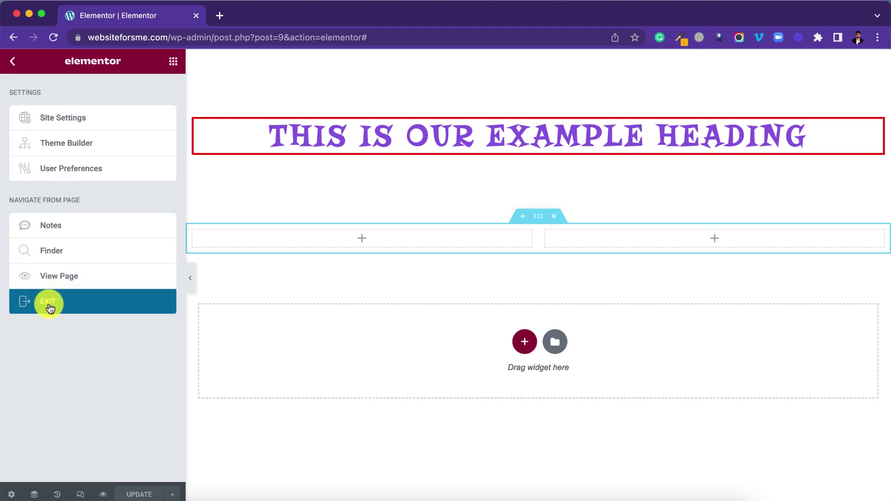
left_click(49, 308)
left_click(495, 335)
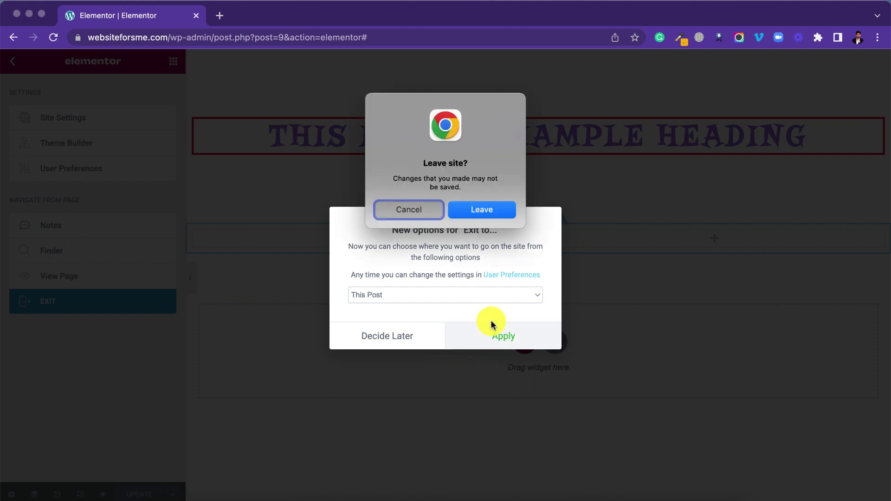
left_click(473, 213)
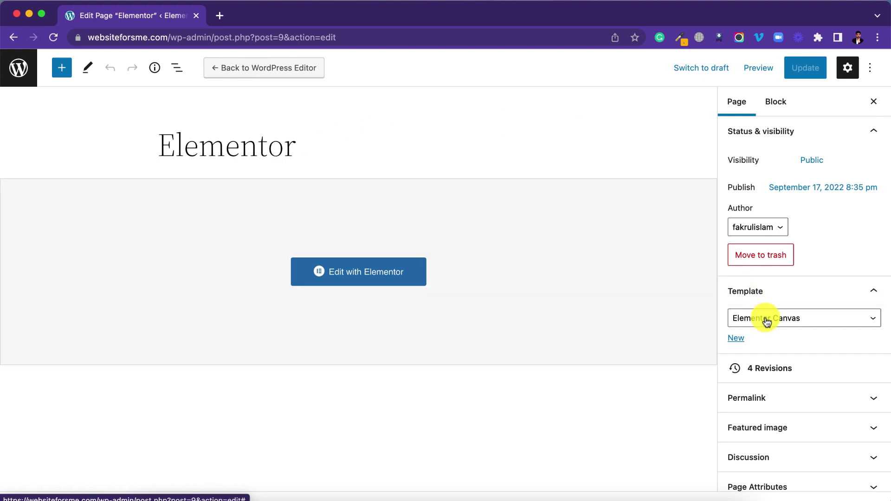
Reopen the page for editing with Elementor and show its page settings.
scroll(765, 319, "down", 1)
scroll(784, 135, "up", 1)
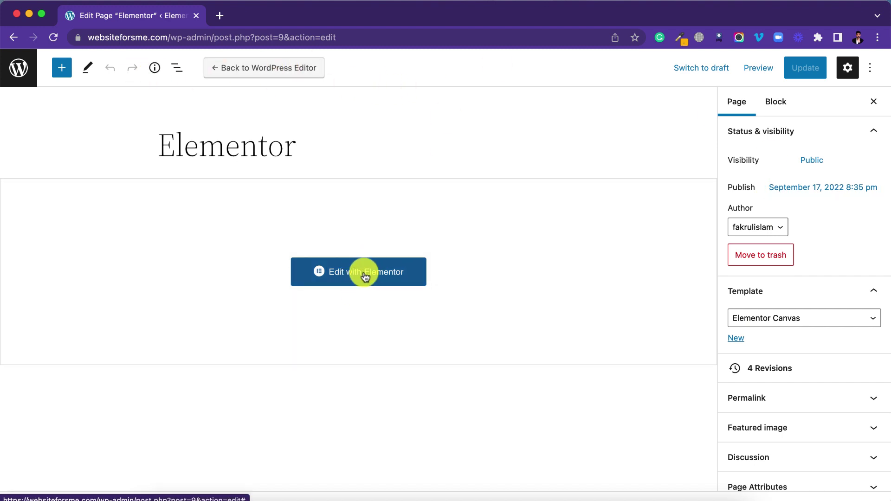
left_click(360, 271)
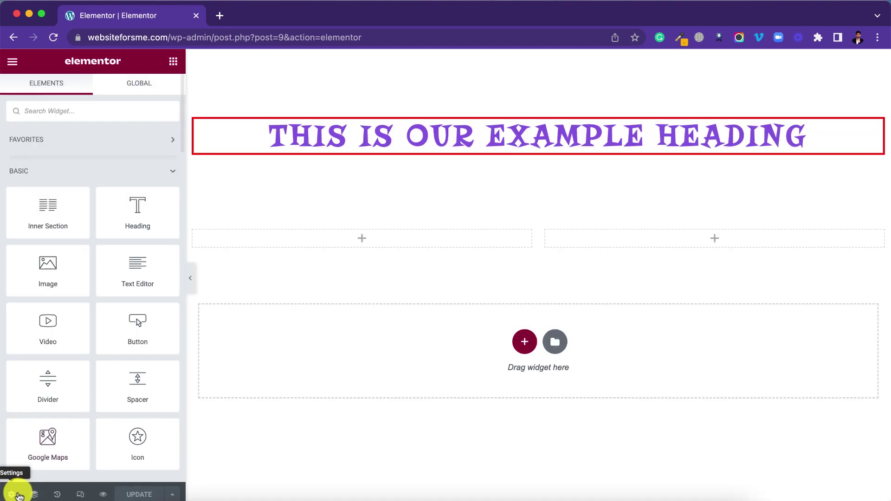
left_click(13, 495)
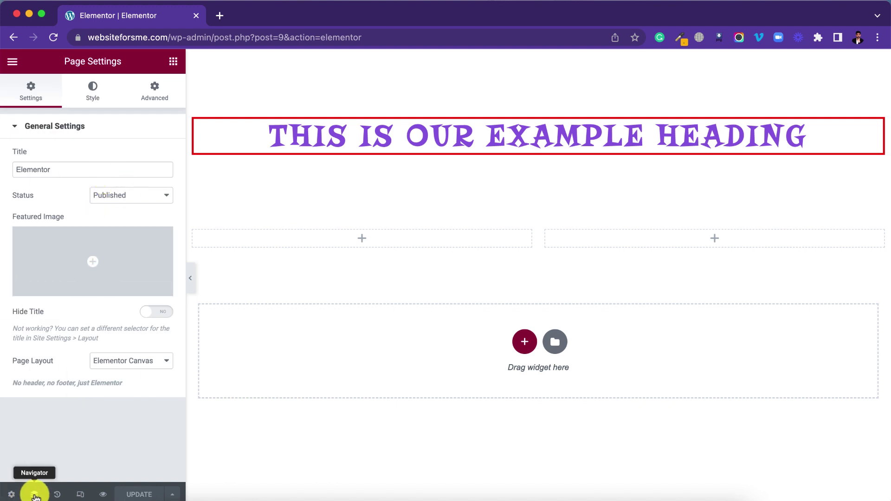
Examine the page structure in the Navigator by expanding both sections and selecting each of their columns, and close the Navigator.
left_click(35, 496)
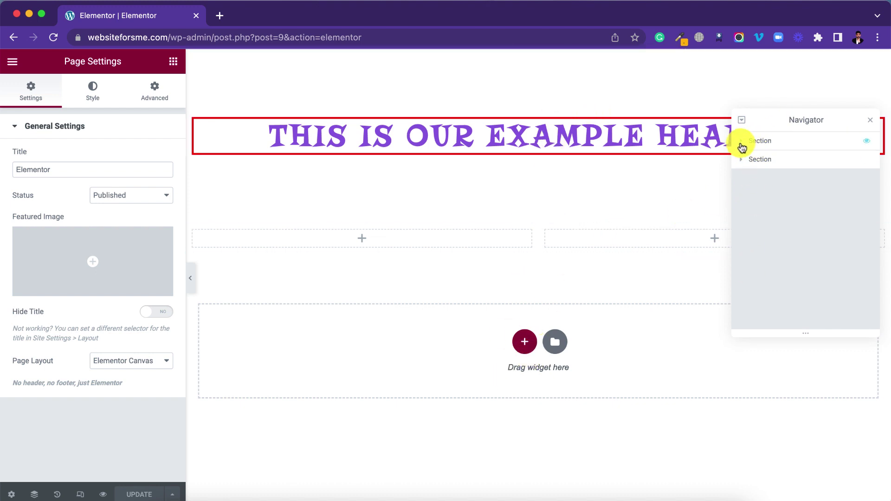
left_click(741, 141)
left_click(778, 162)
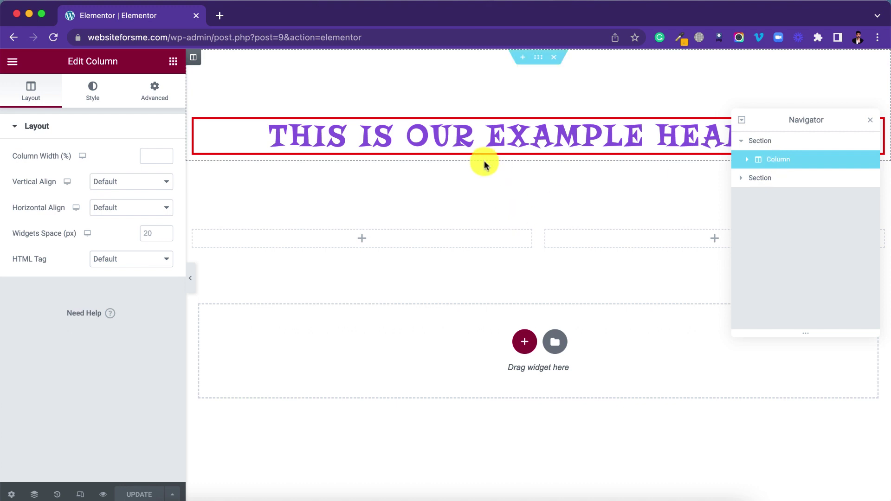
left_click(743, 179)
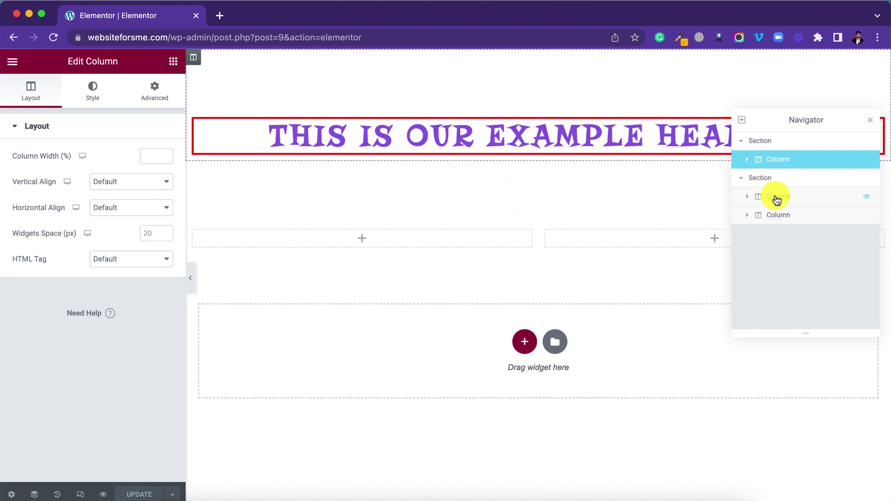
left_click(765, 199)
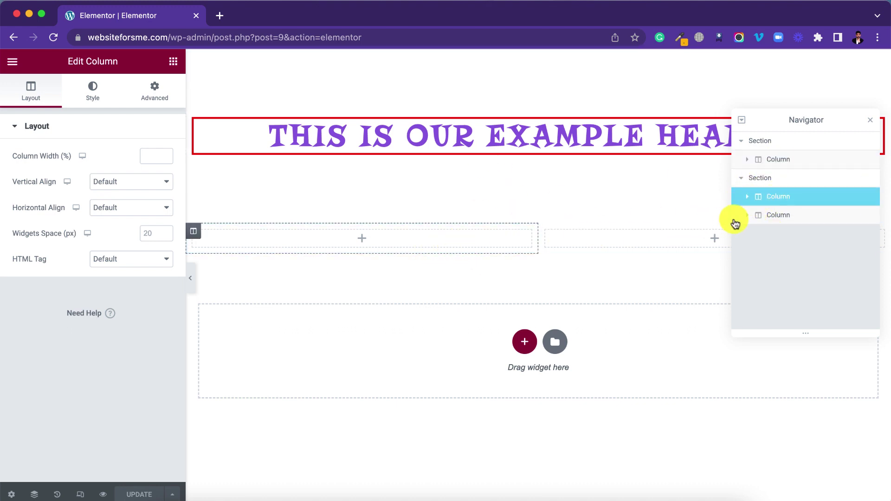
left_click(775, 216)
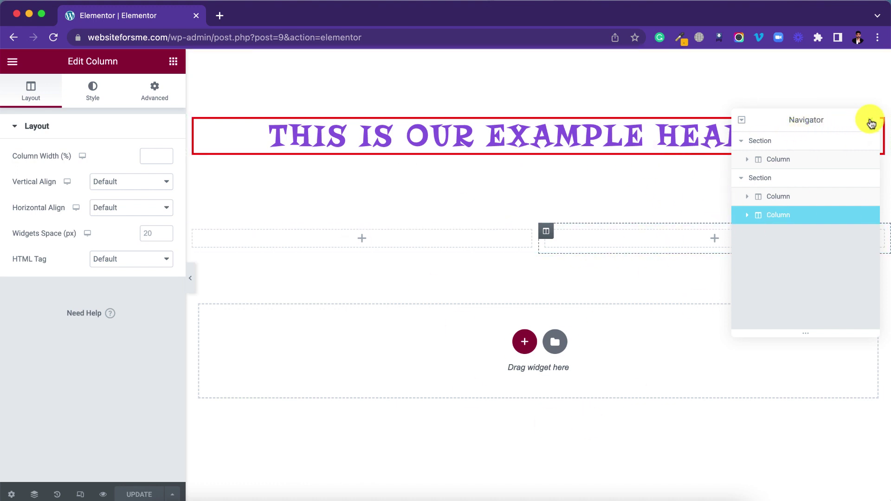
left_click(871, 122)
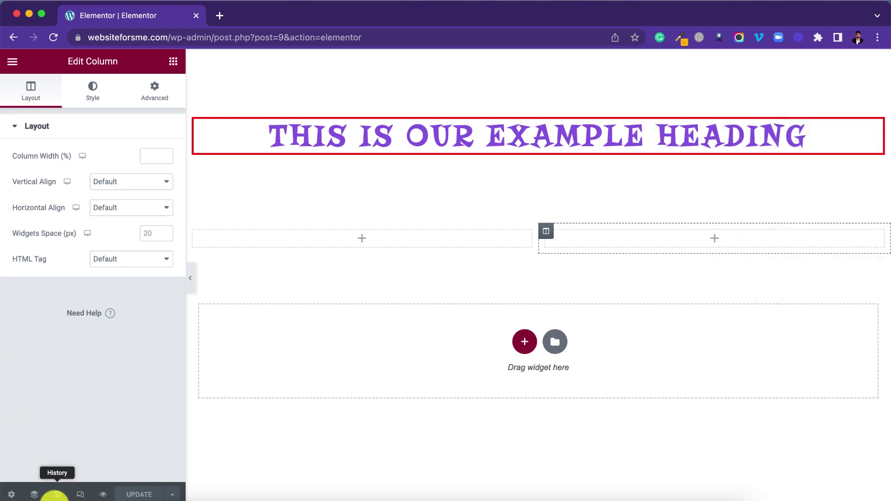
Preview the earlier revision from the page's history and switch back to the current version.
left_click(57, 495)
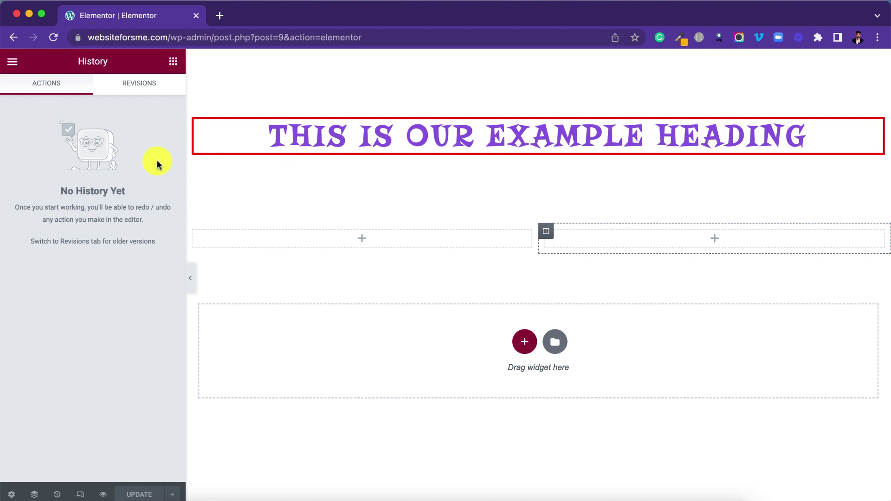
left_click(141, 86)
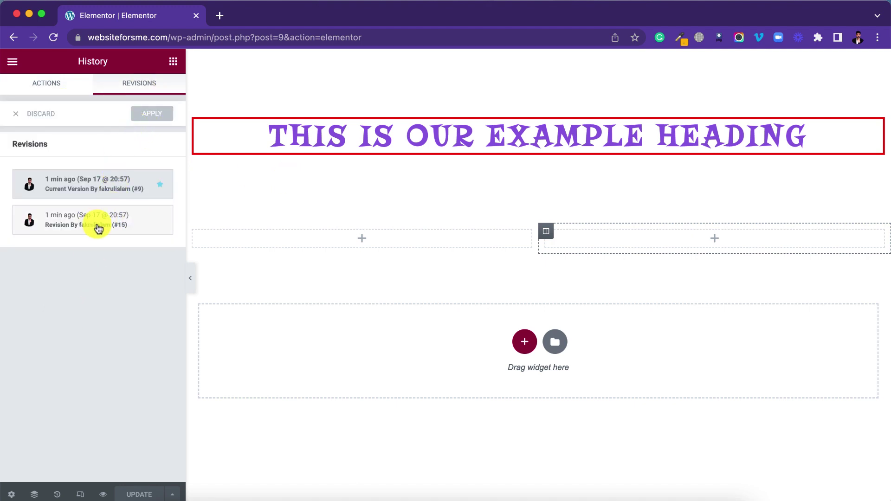
left_click(97, 226)
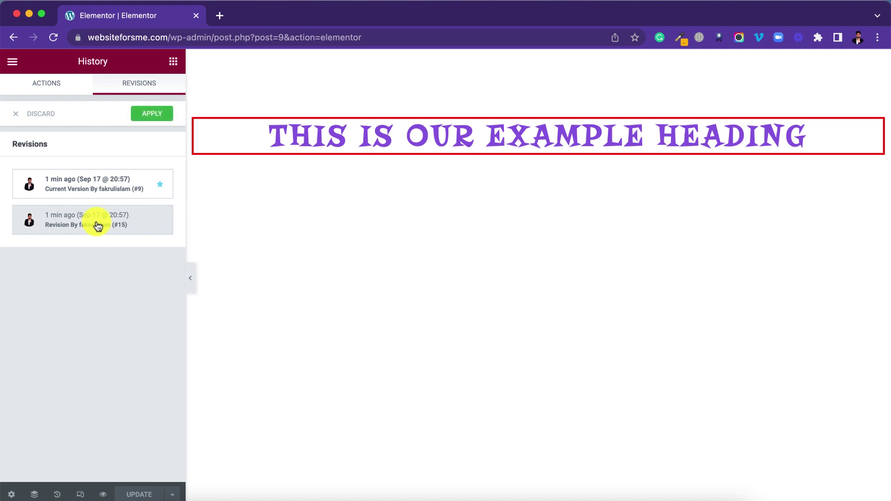
left_click(587, 185)
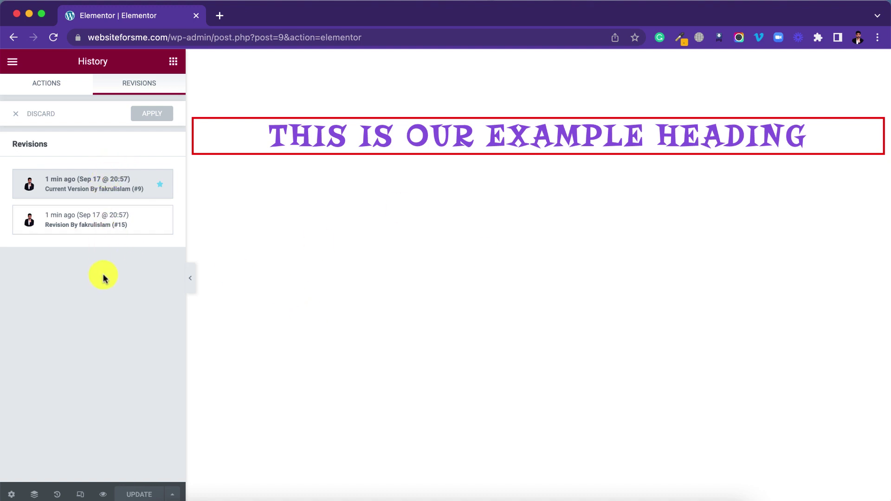
Check the heading in the mobile responsive view and return to the desktop view.
left_click(79, 495)
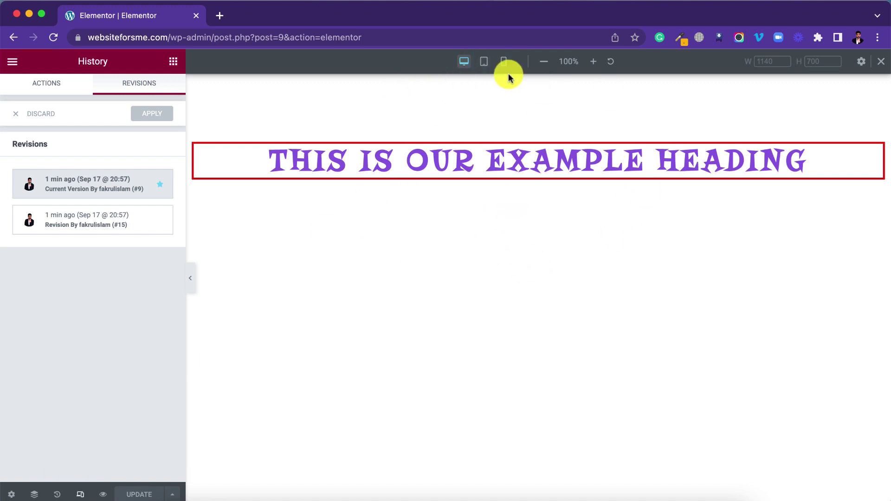
left_click(485, 62)
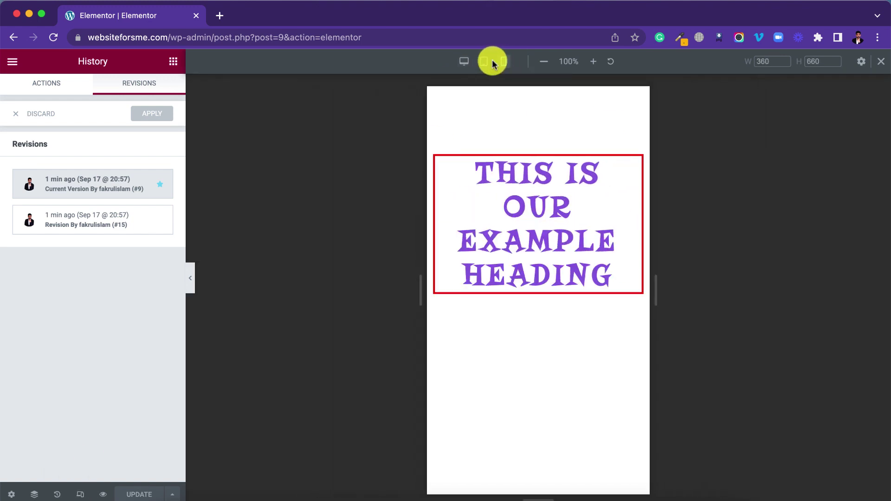
left_click(467, 63)
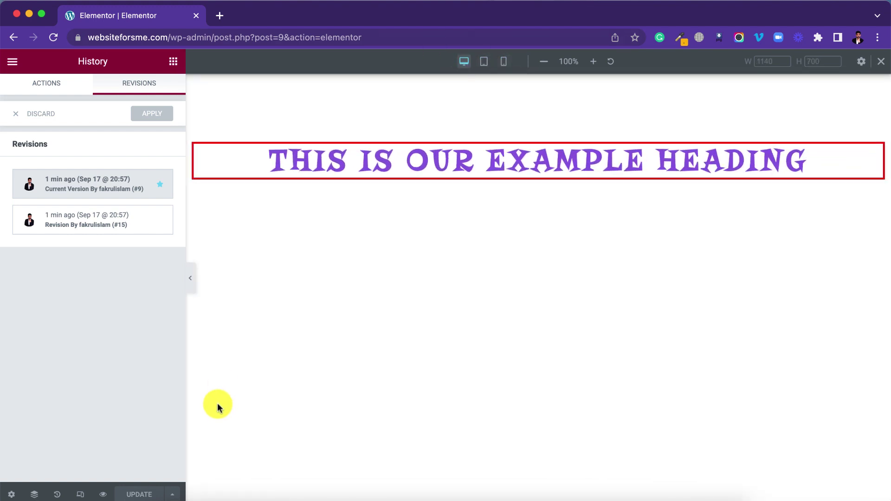
Preview the page in a new browser tab, return to the editor and leave responsive mode.
left_click(103, 495)
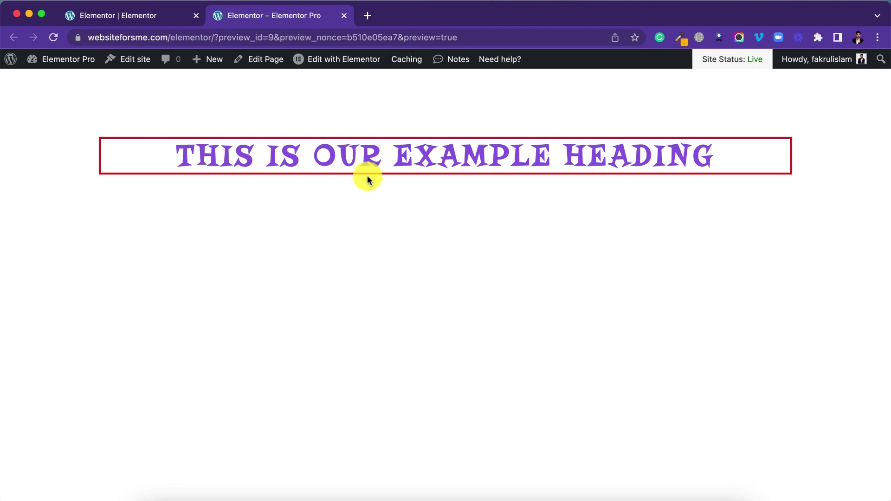
left_click(142, 15)
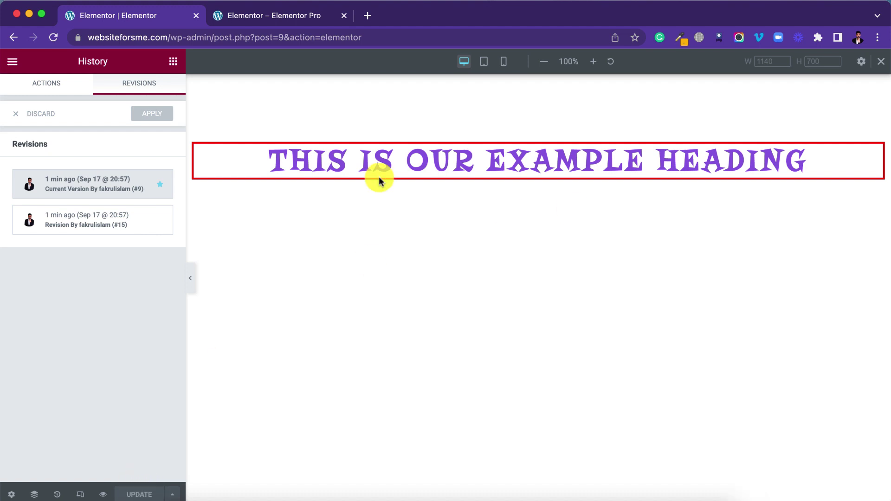
left_click(880, 62)
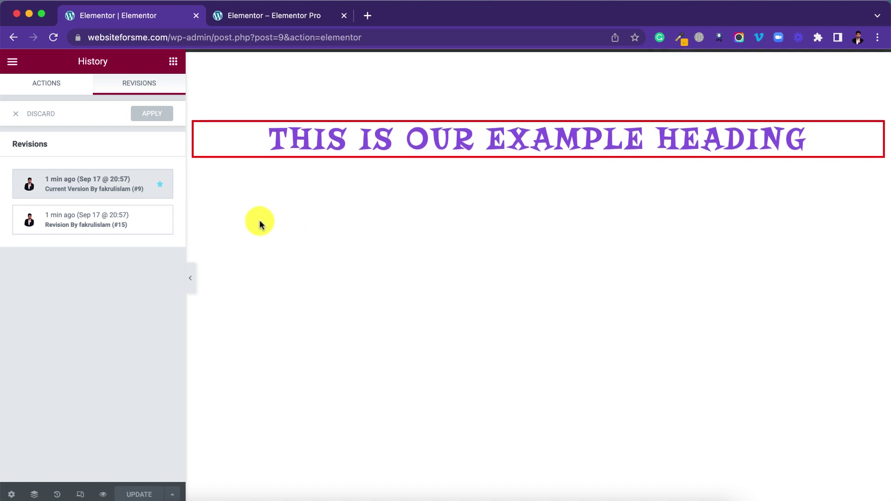
Open the Site Settings and look through the design system, theme style and general setting categories.
left_click(11, 64)
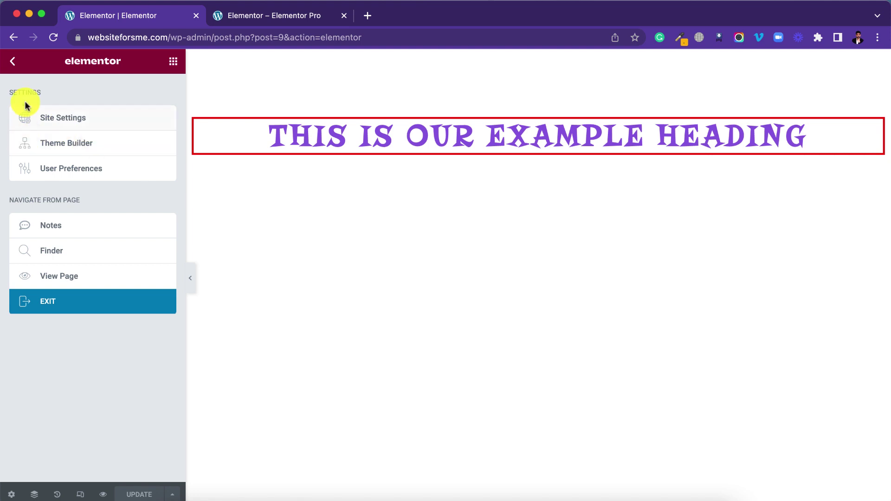
left_click(82, 122)
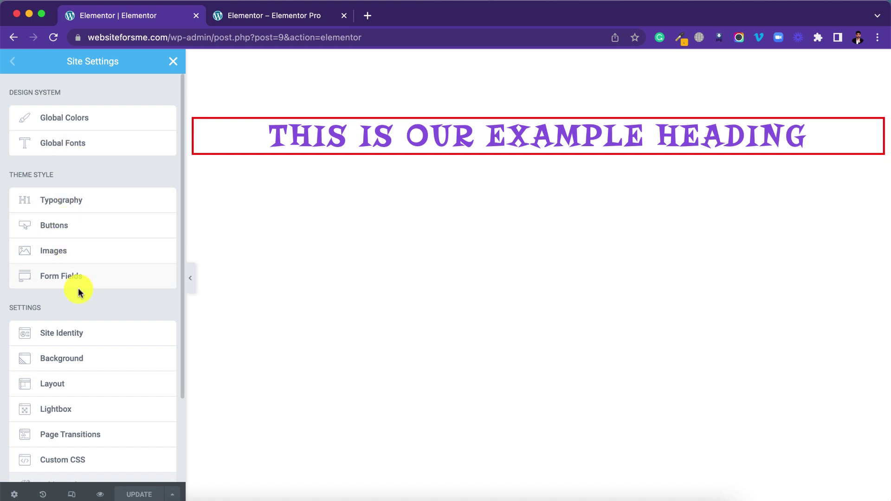
scroll(81, 273, "down", 4)
scroll(79, 279, "up", 4)
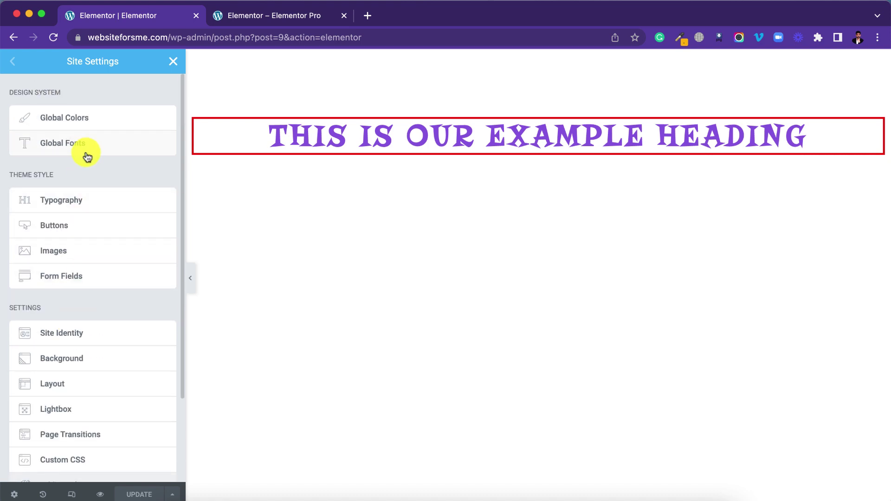
Add a custom global color named "red" with the value #FF0000.
left_click(83, 125)
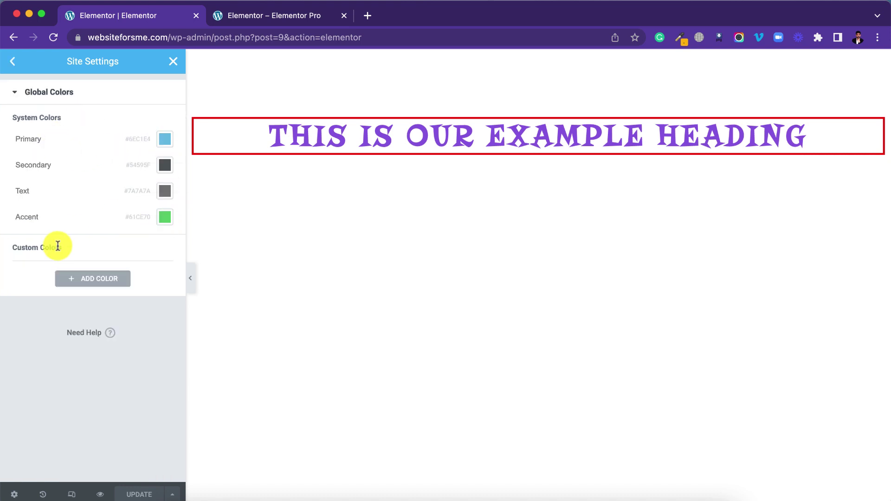
left_click(98, 282)
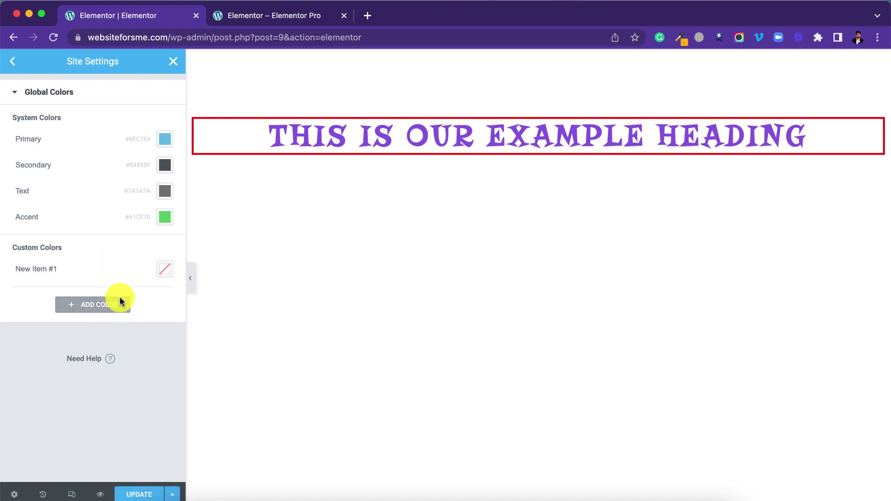
left_click(81, 273)
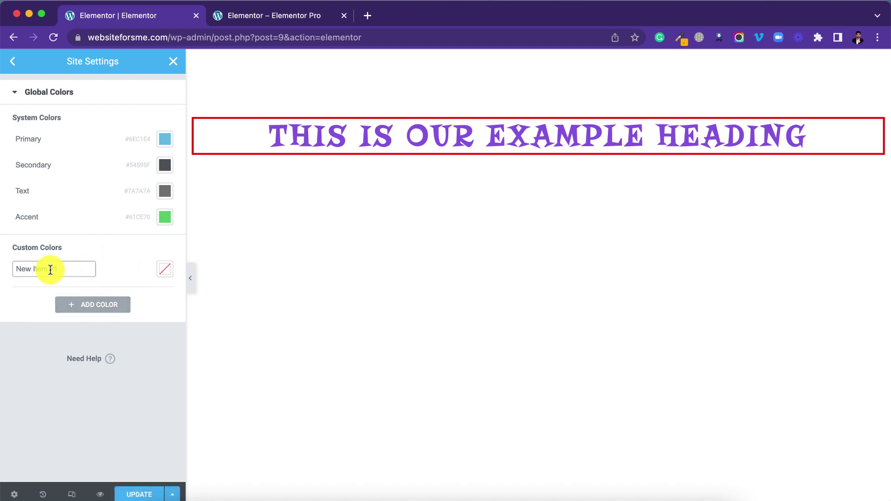
type("red")
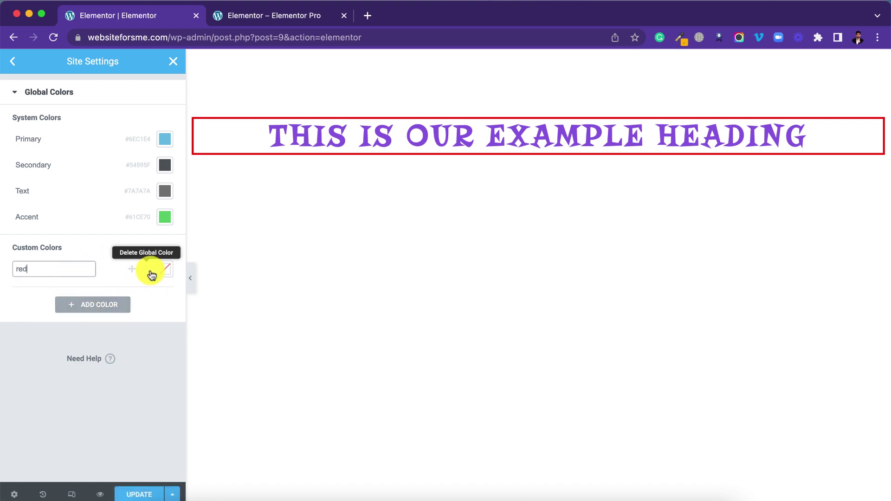
left_click(164, 271)
type("#FF0000")
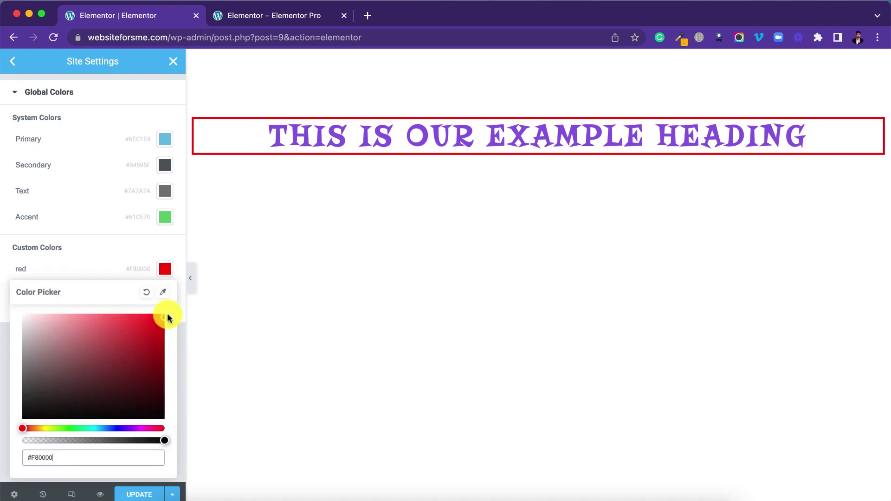
left_click(103, 254)
Add a second custom global color in dark blue (#1126C9) and name it "blue".
left_click(99, 304)
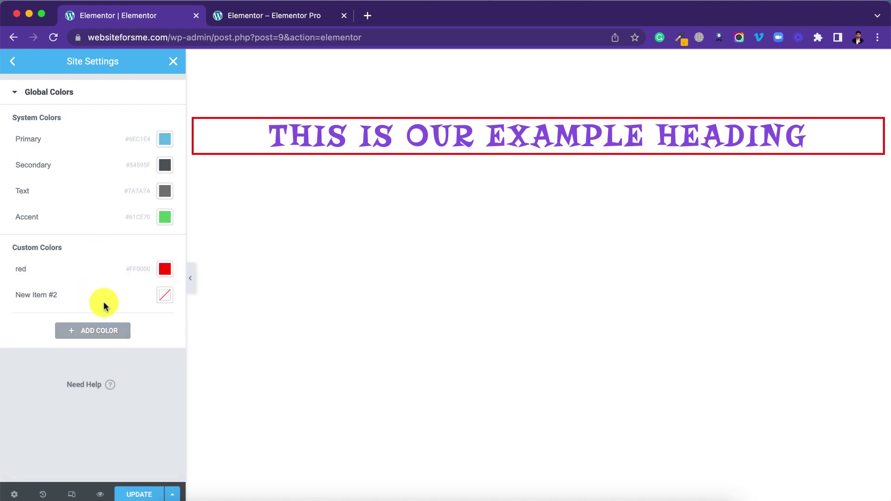
left_click(165, 299)
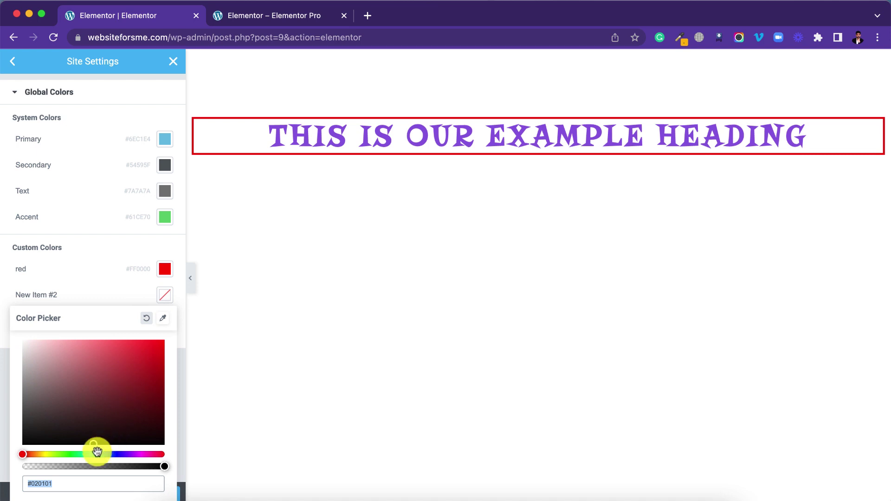
mouse_move(96, 454)
left_mouse_down()
mouse_move(80, 454)
mouse_move(87, 456)
left_mouse_up()
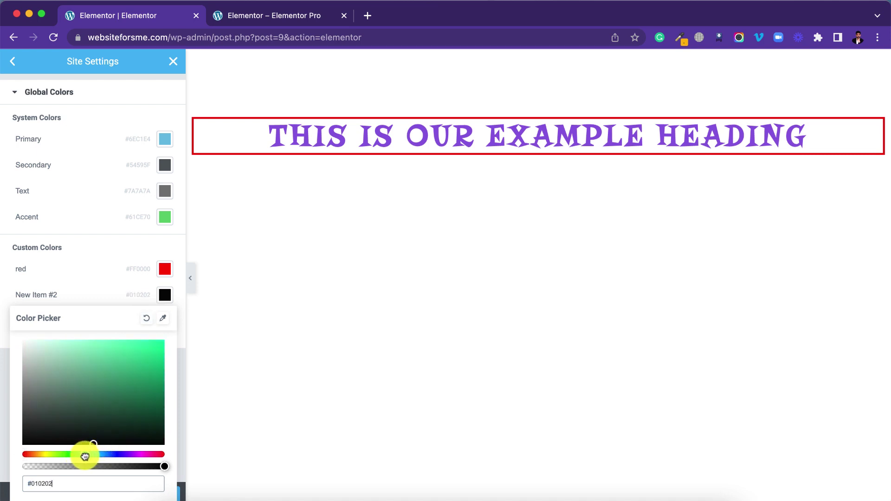
left_click_drag(123, 412, 172, 332)
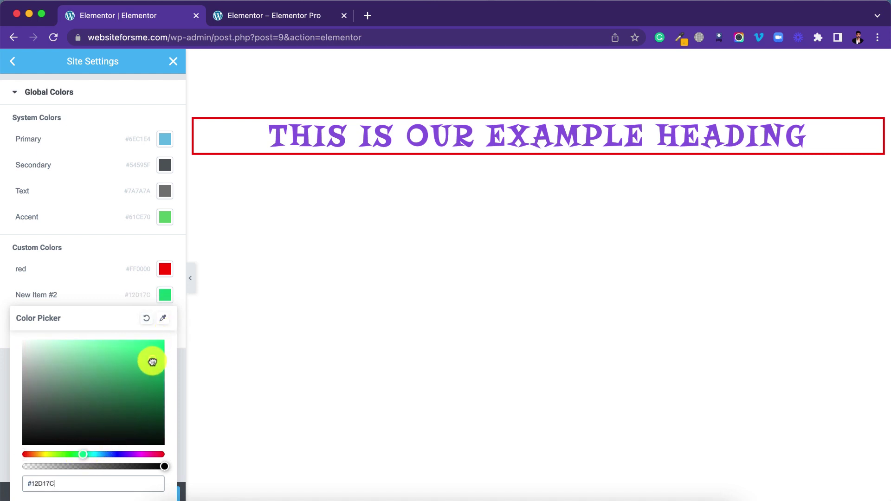
left_click_drag(145, 455, 116, 454)
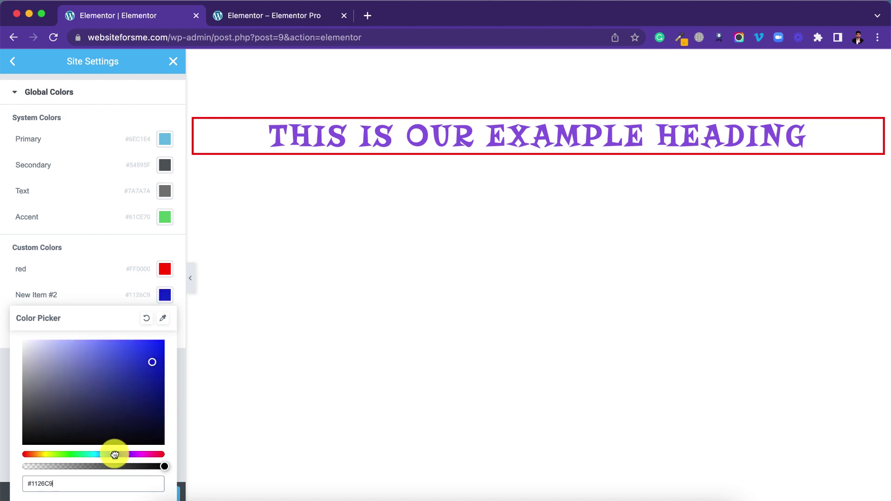
left_click(96, 281)
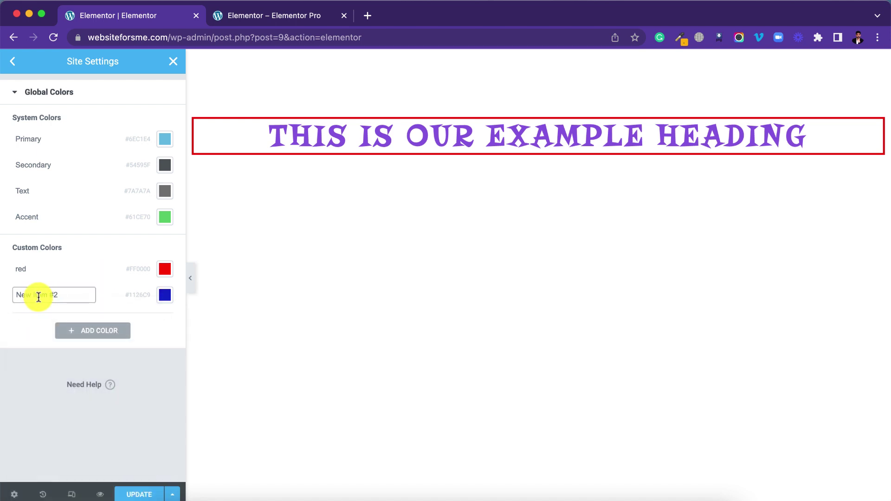
type("blue")
Switch to the Global Fonts settings and look through the typography options of the Primary and Secondary system fonts.
left_click(13, 61)
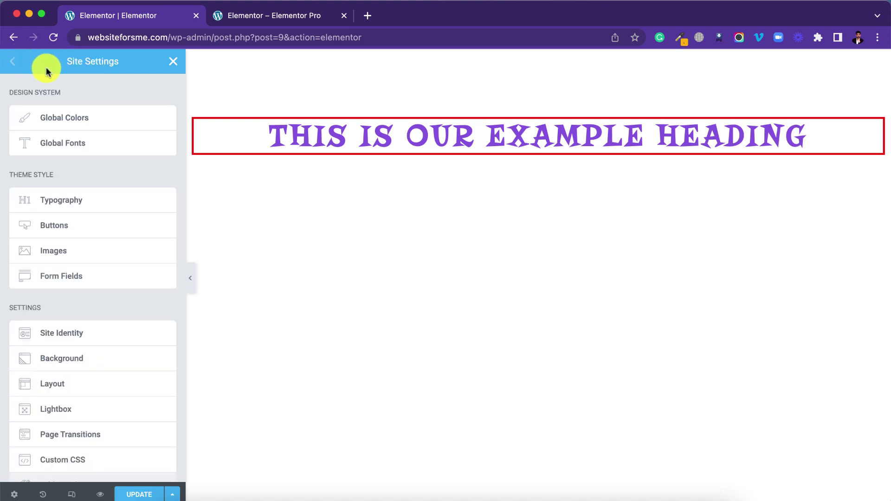
left_click(86, 145)
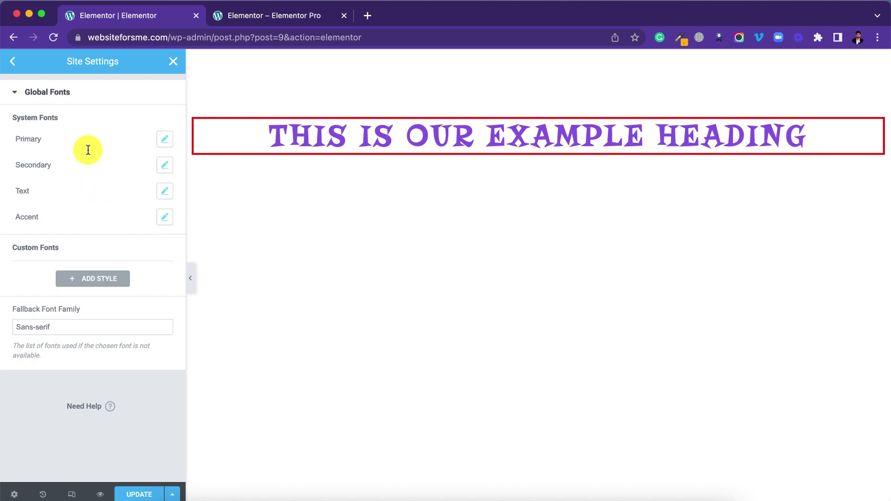
left_click(164, 142)
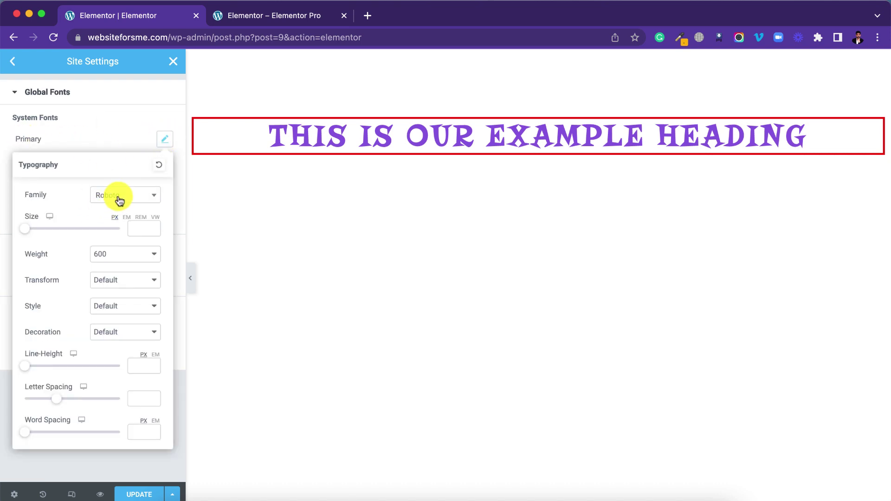
key("Escape")
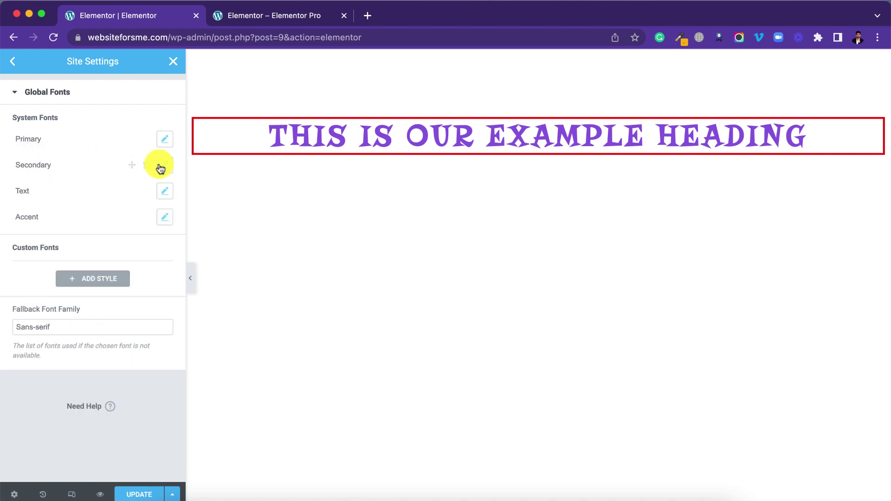
left_click(164, 165)
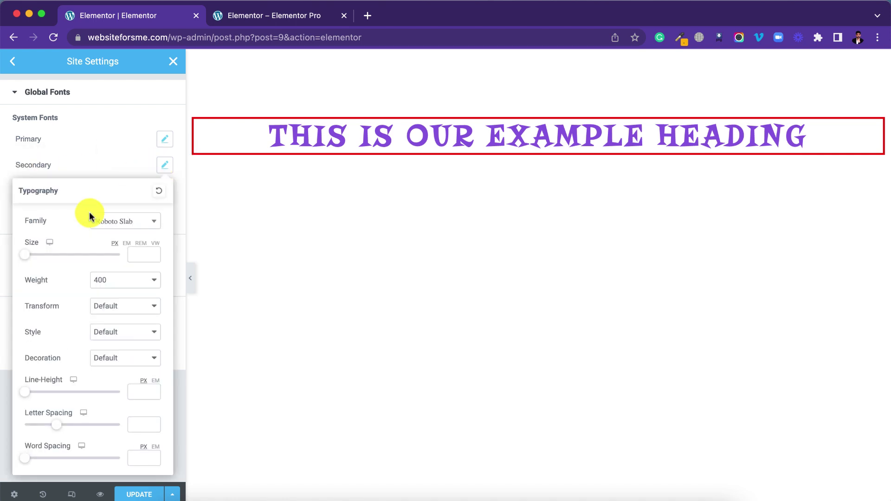
left_click(129, 225)
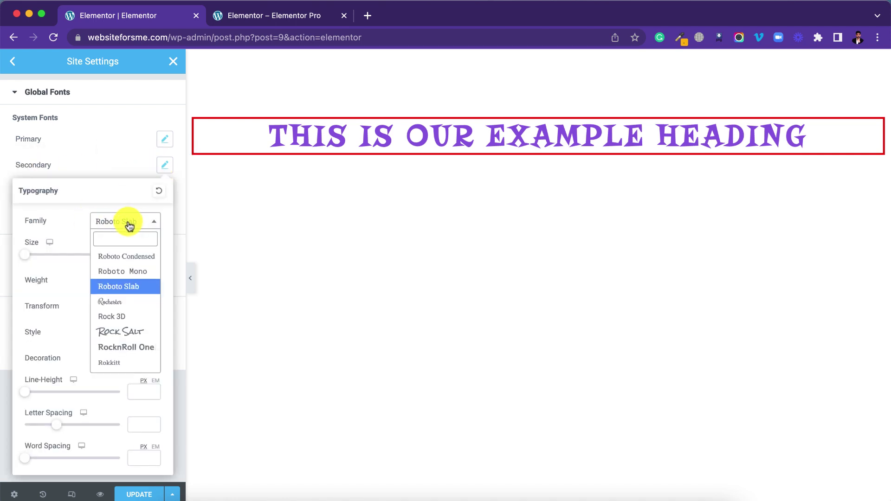
left_click(119, 165)
Set the Text system font to the Rochester family with a size of 30 px and a line height of 35 px.
left_click(164, 190)
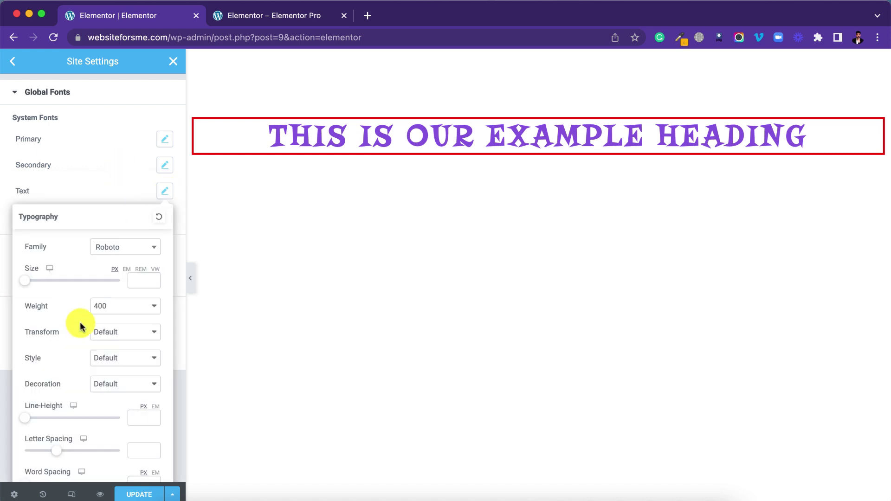
left_click(119, 246)
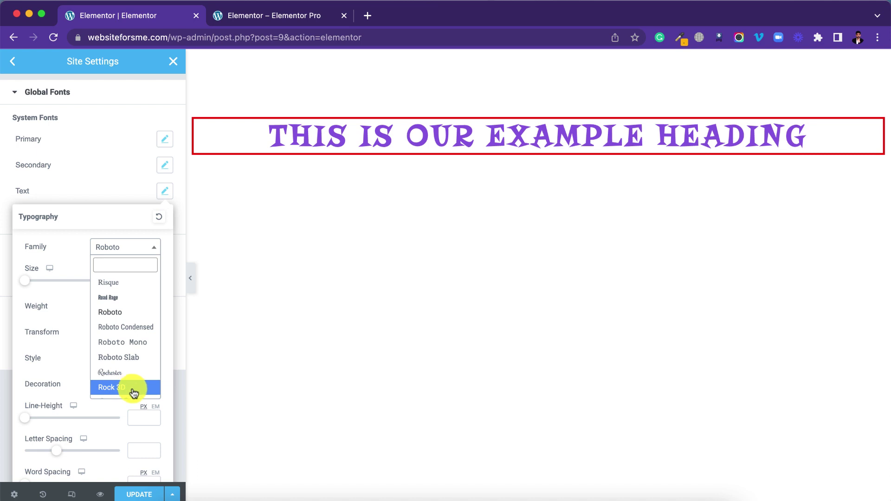
left_click(123, 371)
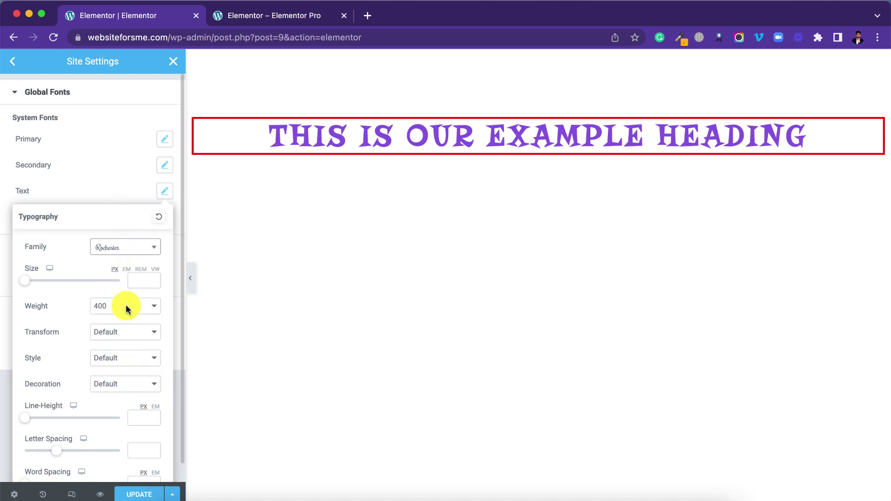
left_click(138, 281)
type("30")
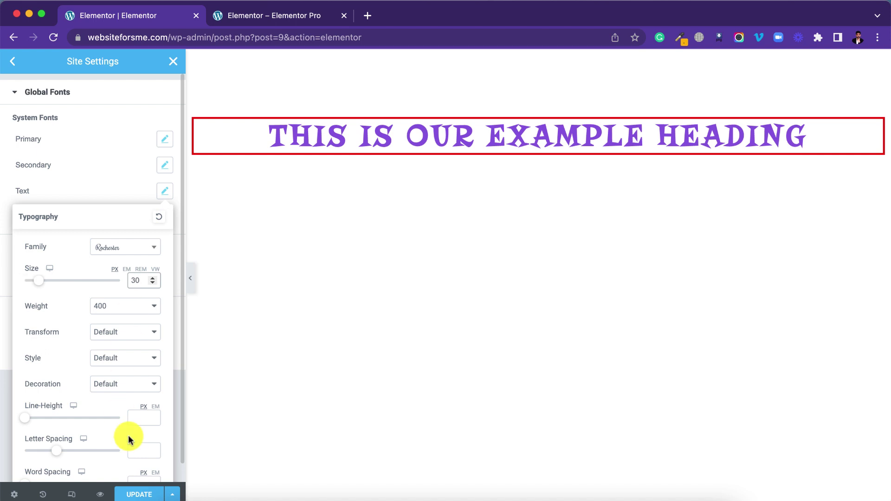
left_click(138, 418)
type("35")
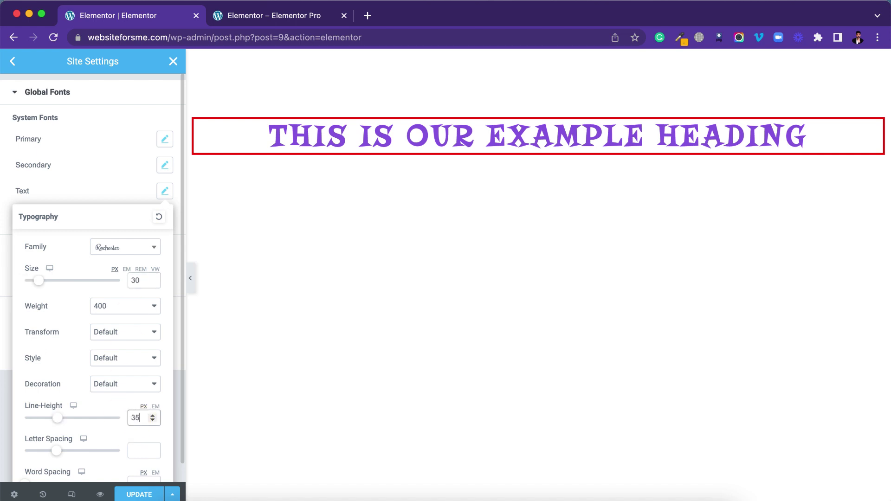
left_click(107, 184)
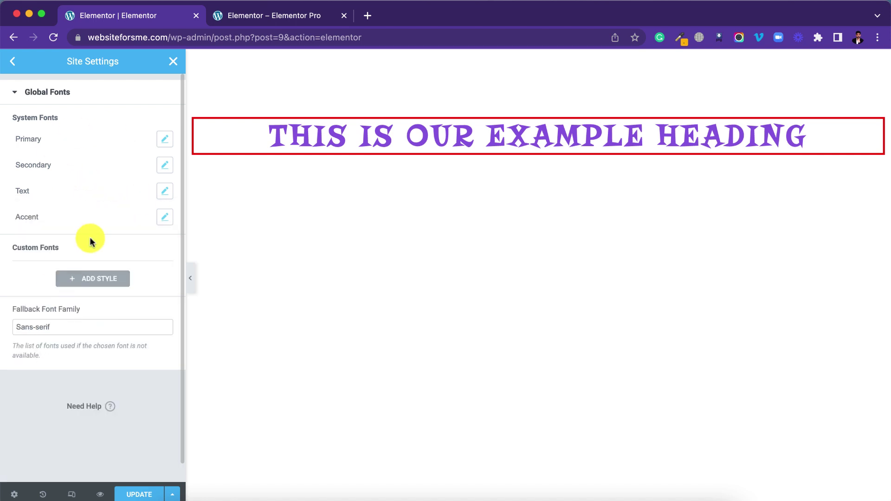
Add a custom global font style and set its family to Verdana.
left_click(95, 281)
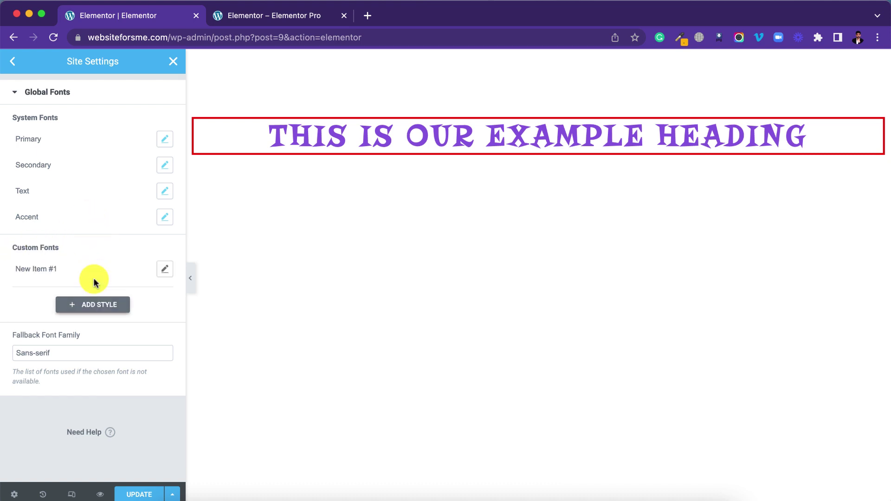
left_click(167, 270)
left_click(126, 325)
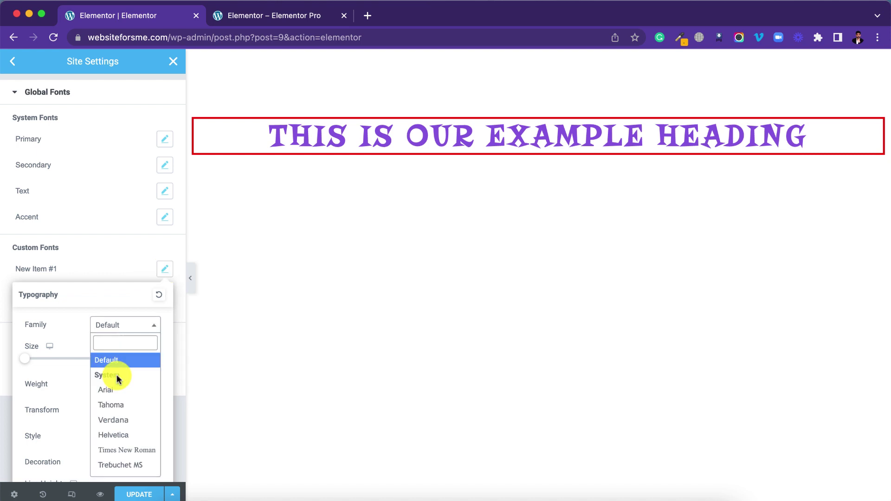
scroll(121, 390, "down", 3)
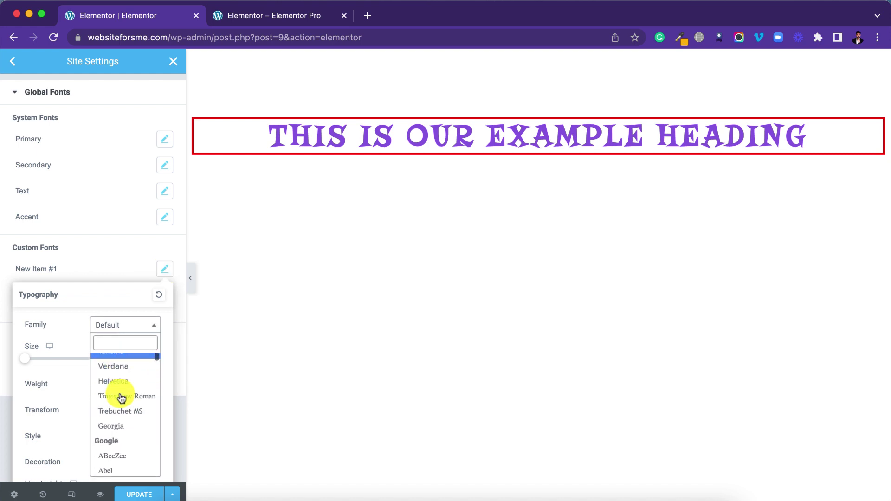
left_click(122, 367)
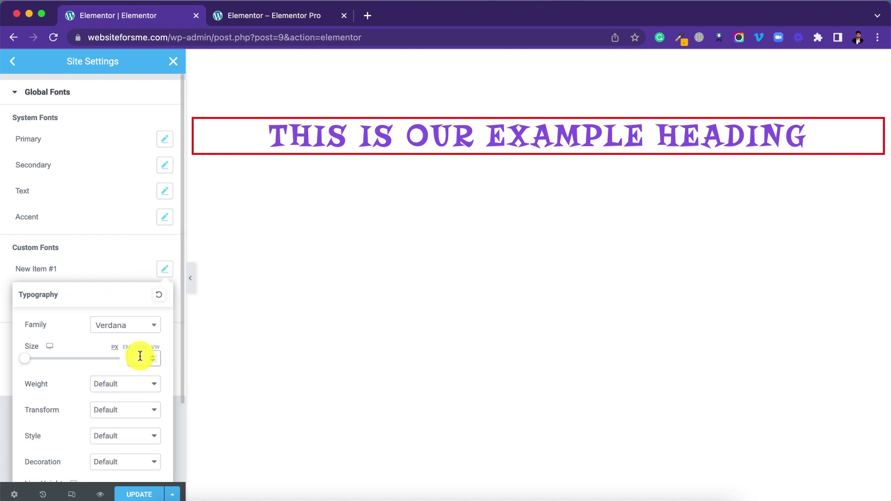
Give the custom font a size of 20 px, line height of 25 px and weight of 700, and save the site settings.
left_click(140, 356)
type("20")
scroll(70, 347, "down", 3)
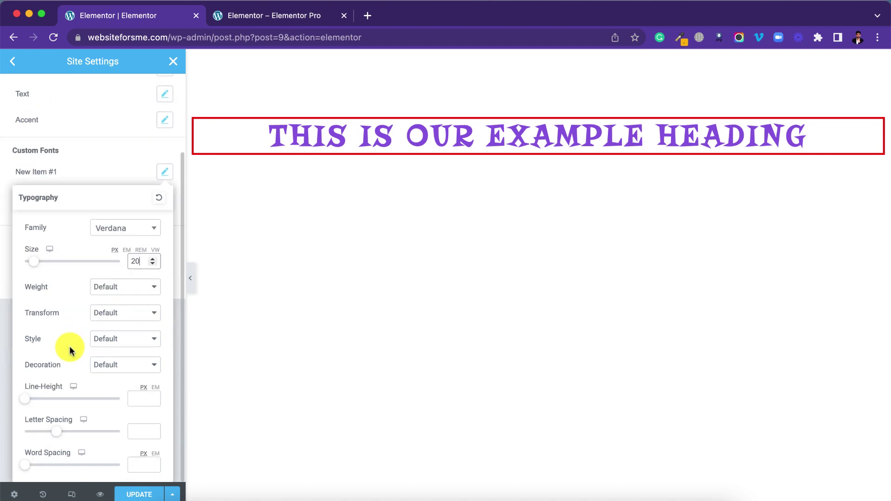
left_click(140, 402)
type("25")
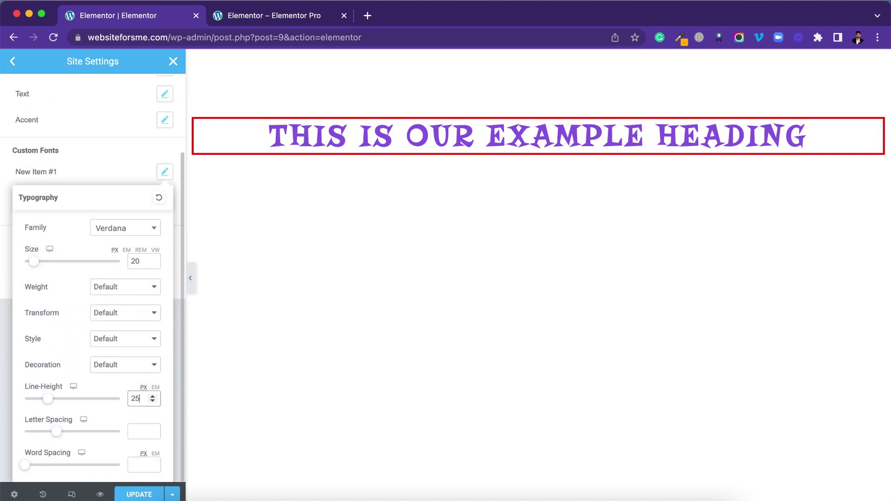
left_click(139, 286)
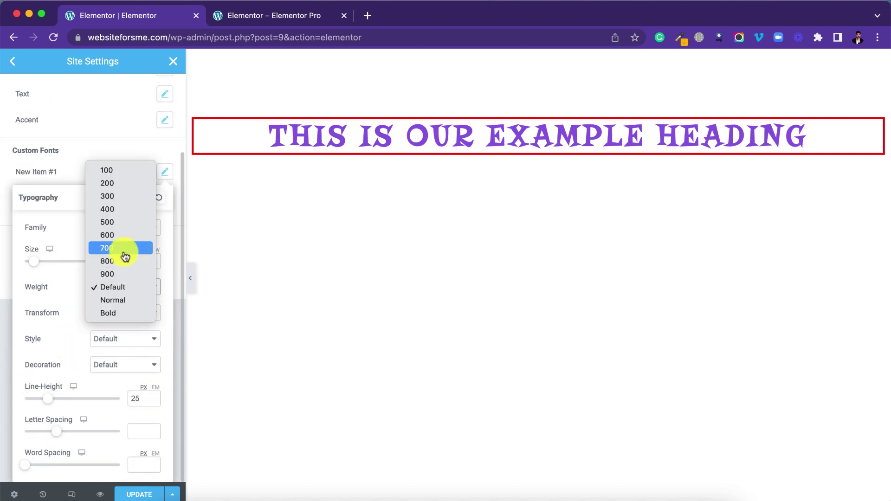
left_click(120, 249)
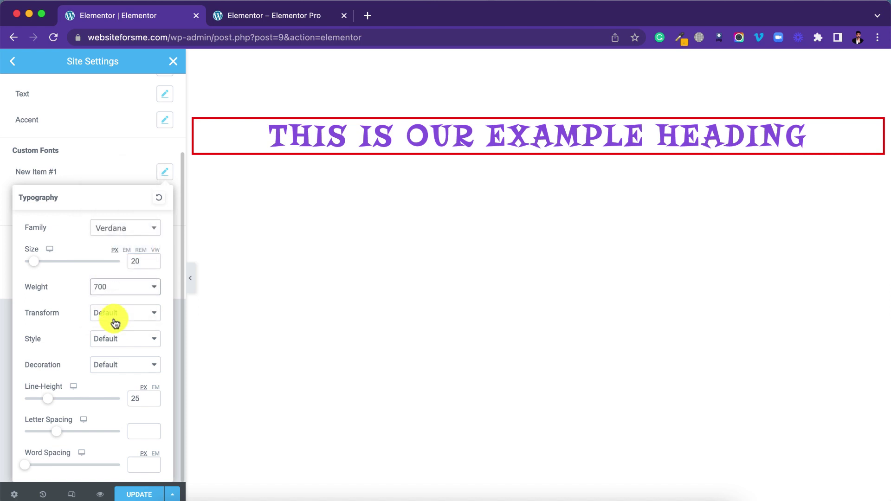
left_click(105, 169)
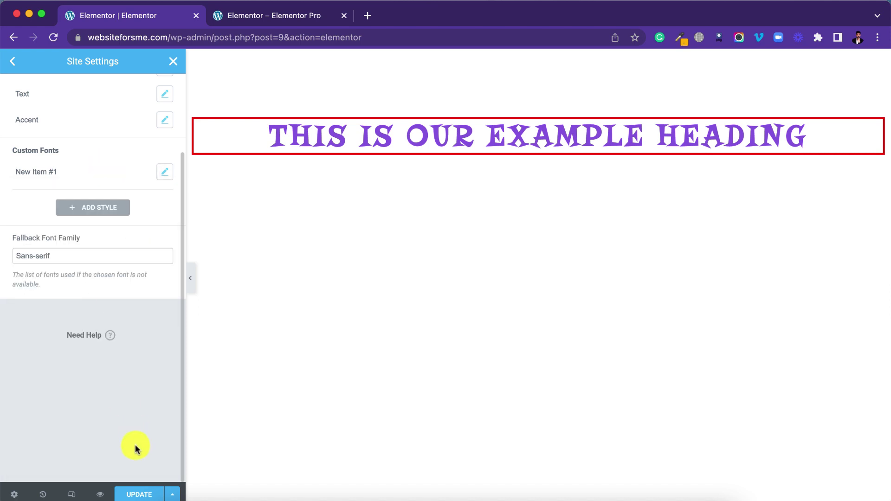
left_click(139, 494)
Rename the custom global font style to Verdana and save the site settings.
scroll(124, 263, "up", 3)
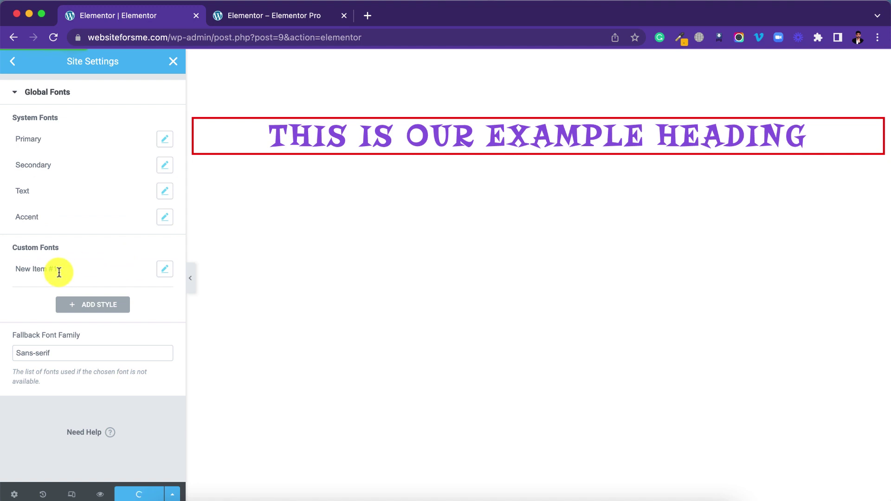
left_click(165, 270)
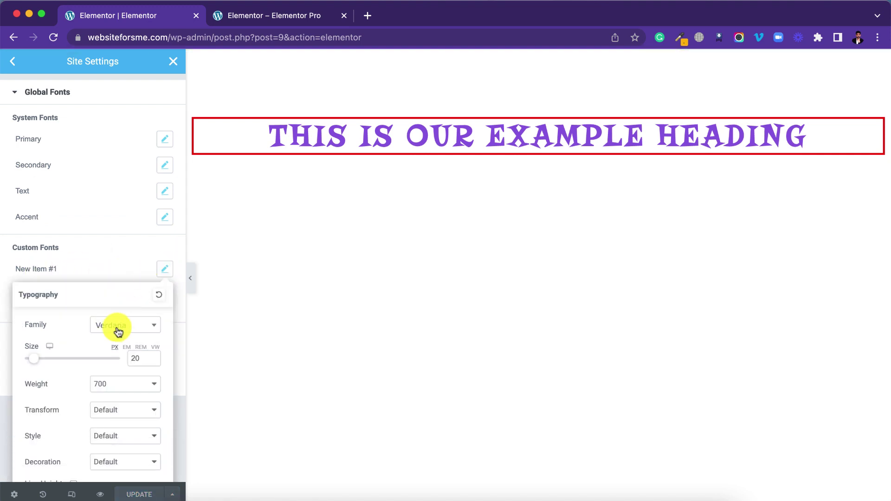
left_click(53, 270)
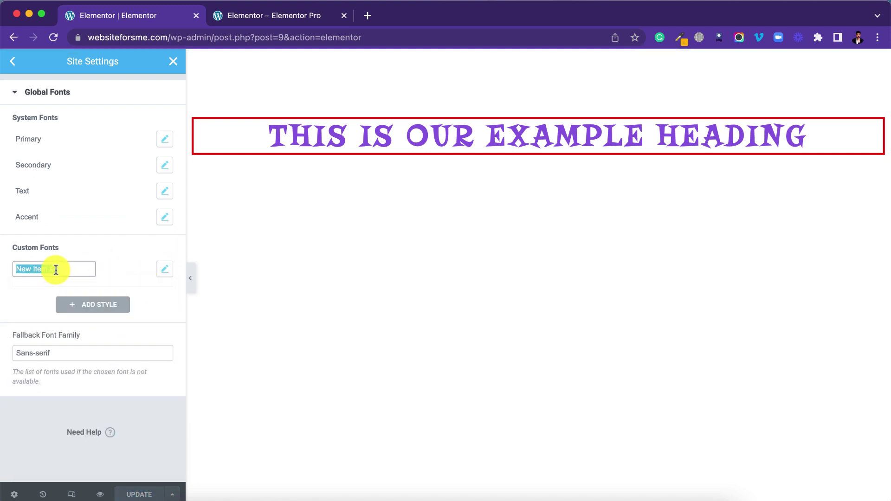
type("Verdana")
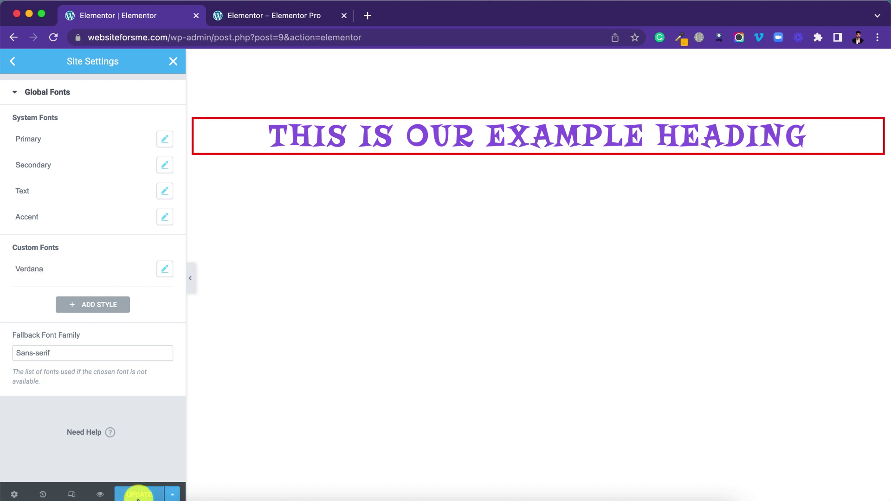
left_click(138, 495)
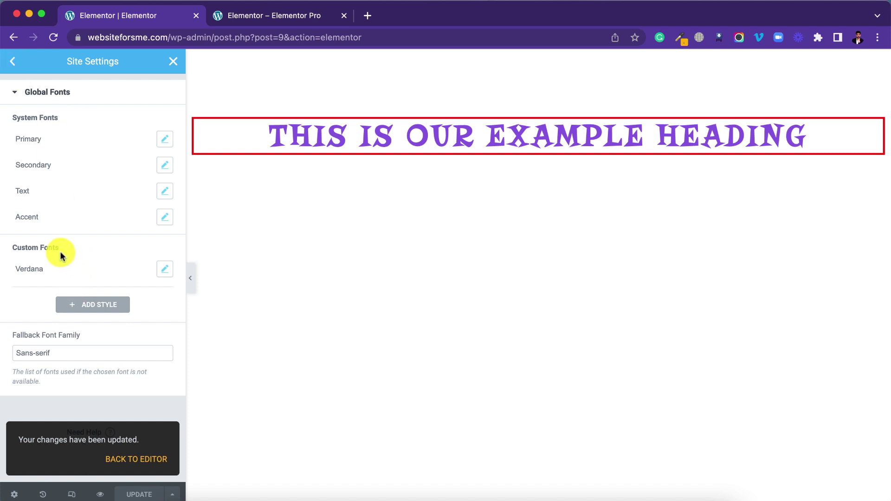
Return from Site Settings to the page and apply the Verdana global font to the example heading's typography.
left_click(17, 63)
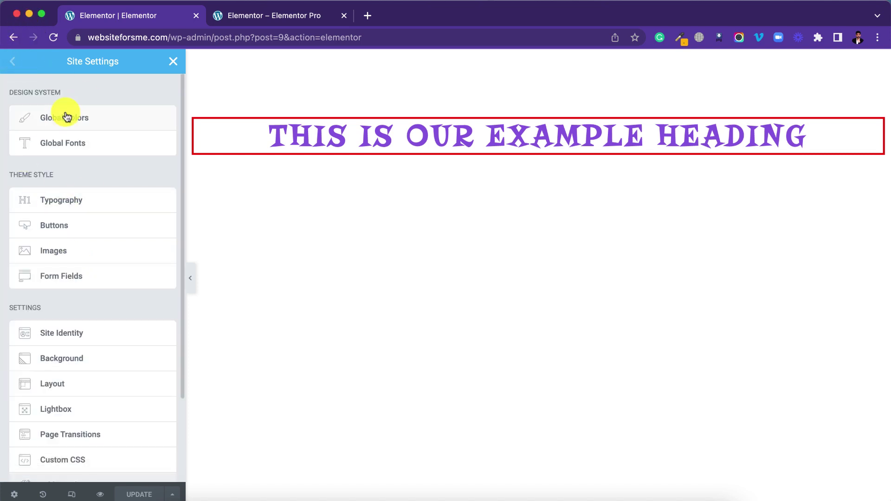
left_click(173, 63)
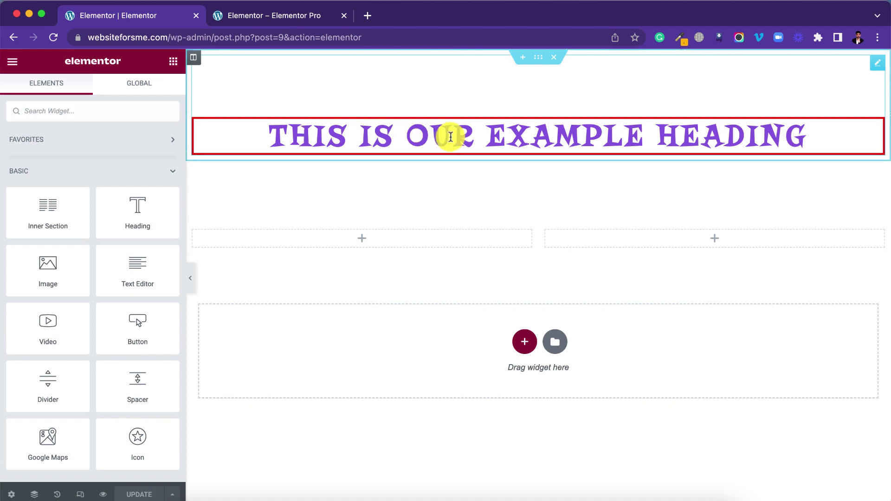
left_click(450, 137)
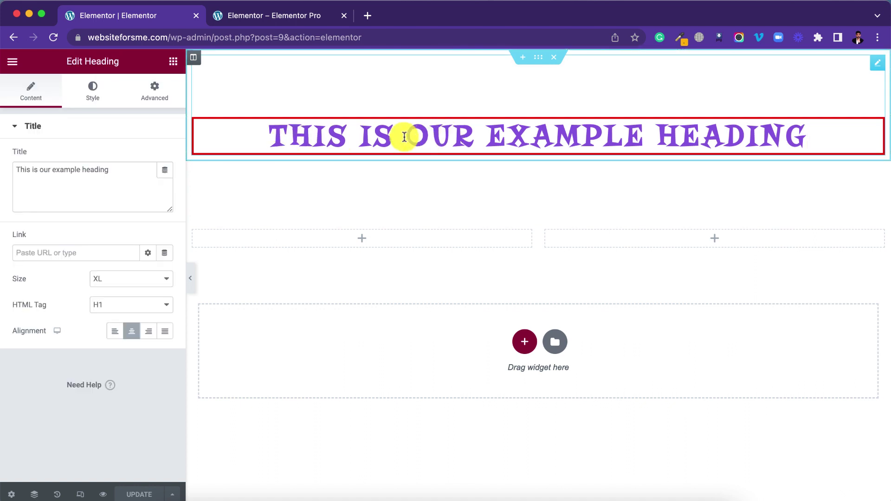
left_click(95, 95)
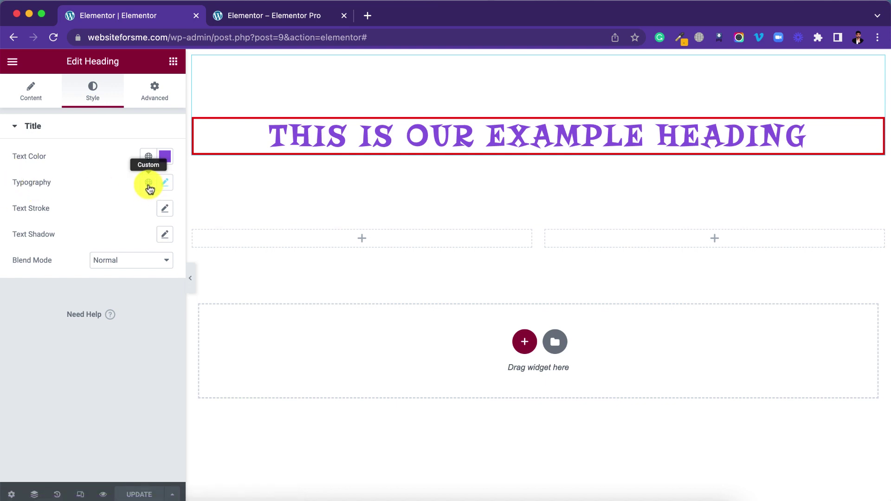
left_click(148, 186)
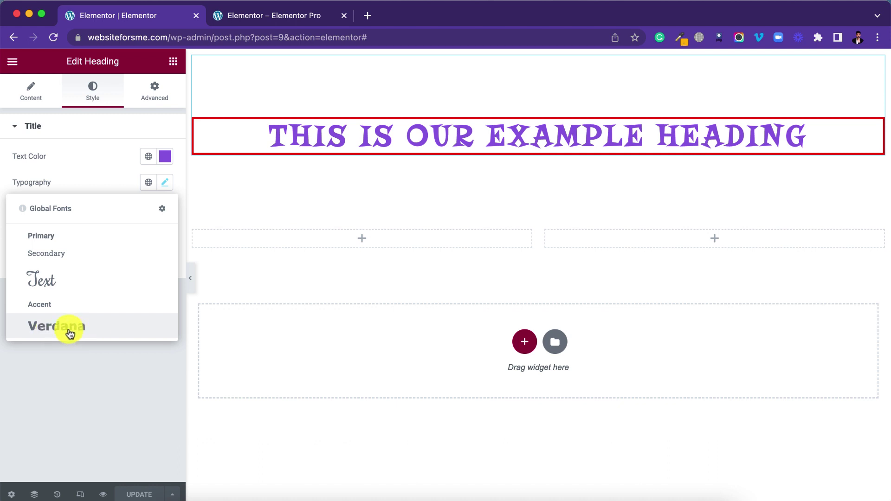
left_click(69, 330)
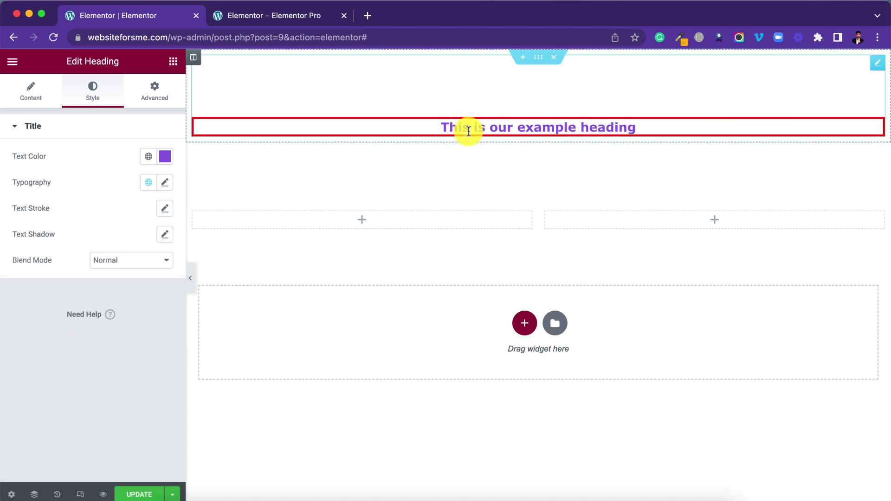
Reapply the Verdana global font to the heading and review the typography values it brings in.
left_click(164, 182)
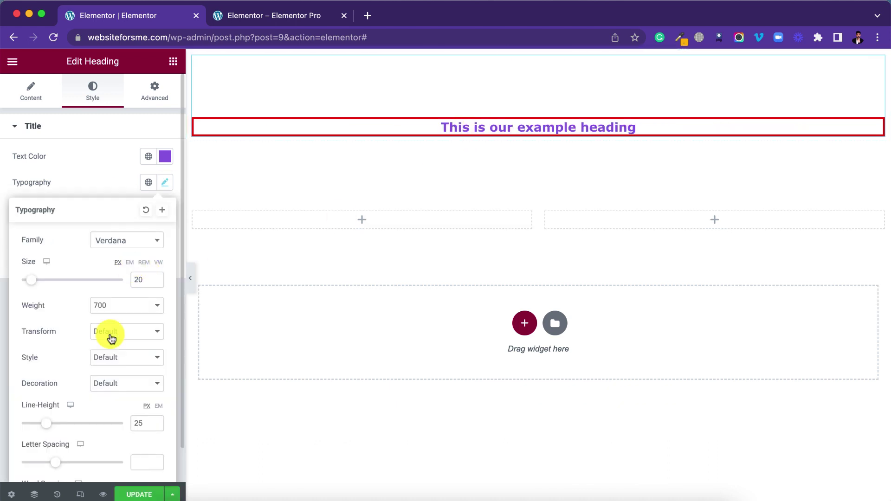
left_click(150, 181)
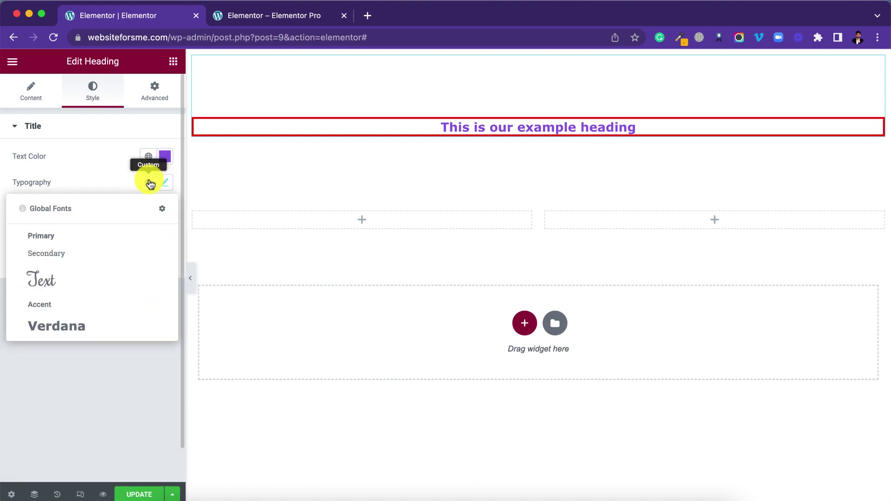
left_click(105, 324)
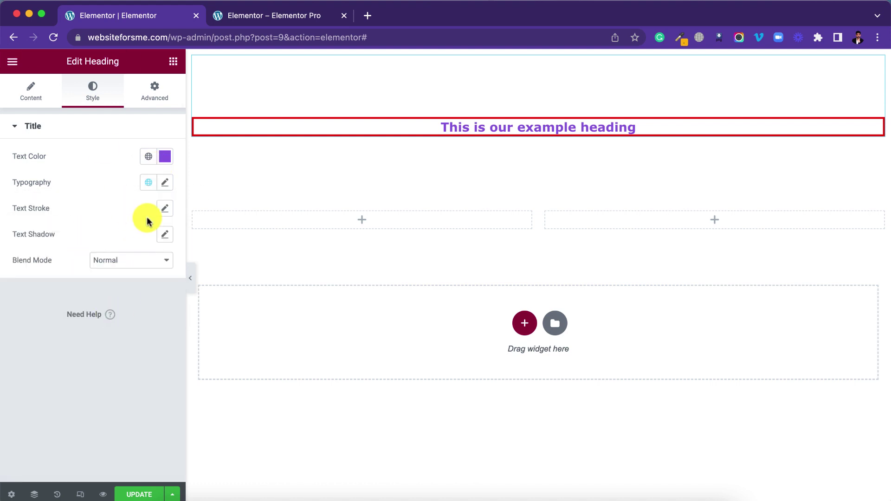
left_click(165, 183)
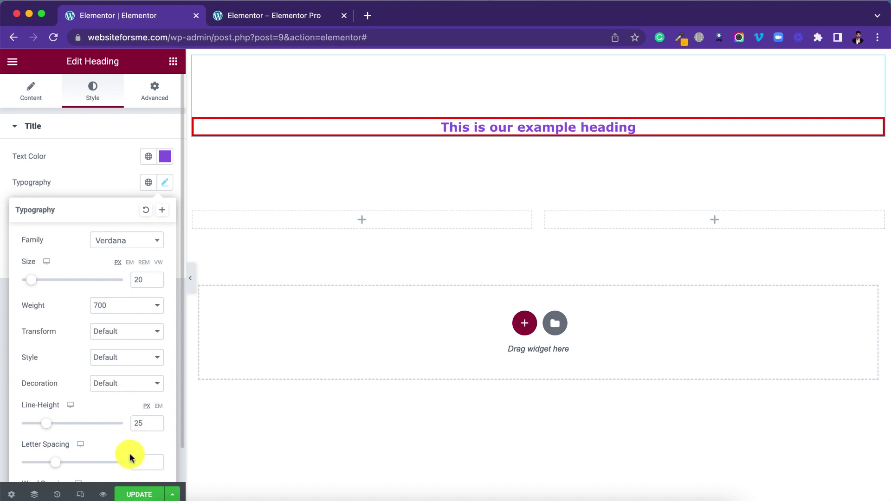
left_click(113, 173)
Try the global red on the heading text, settle on the global blue, and check its color code.
left_click(149, 158)
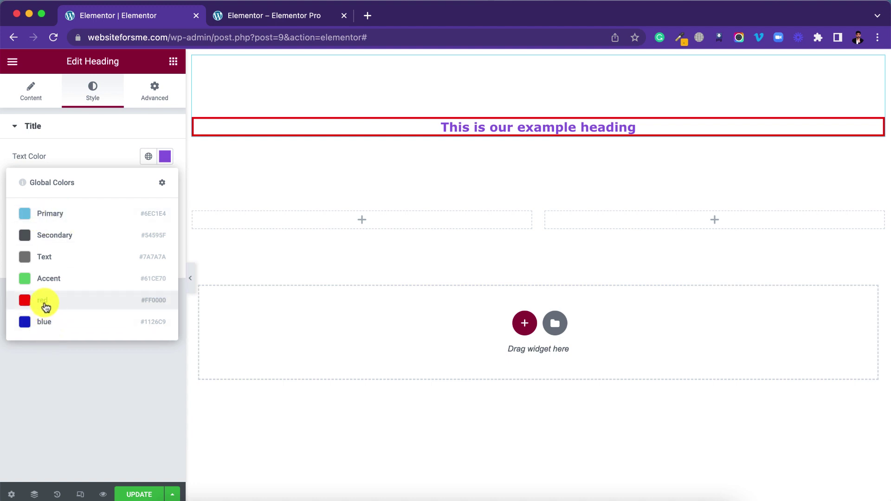
left_click(43, 302)
left_click(145, 160)
left_click(38, 321)
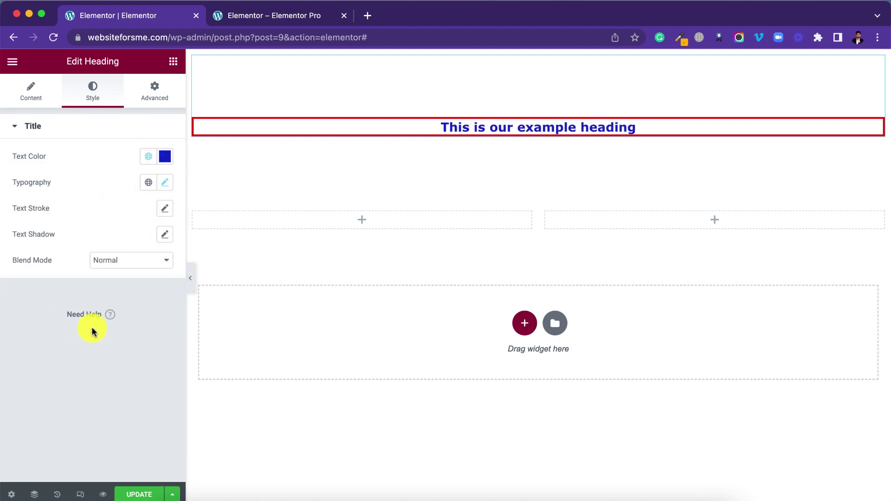
left_click(165, 156)
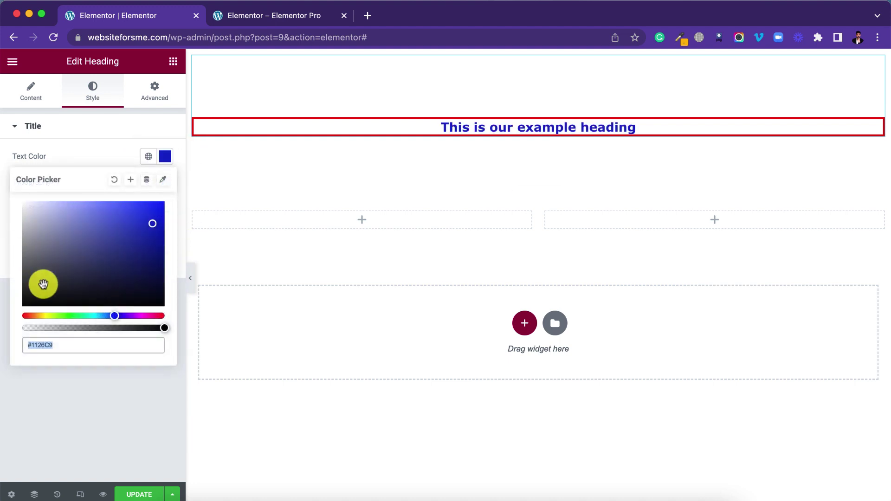
left_click(87, 149)
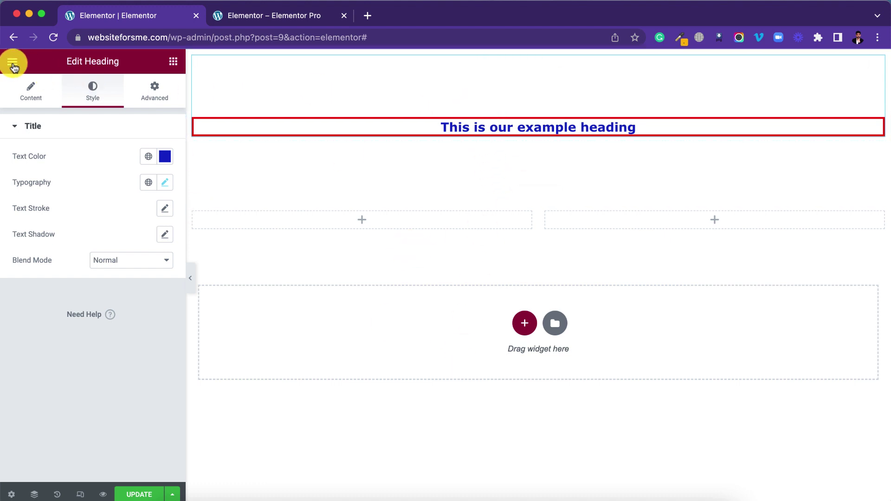
Look over the Site Settings categories and return to the page editor.
left_click(12, 61)
left_click(59, 122)
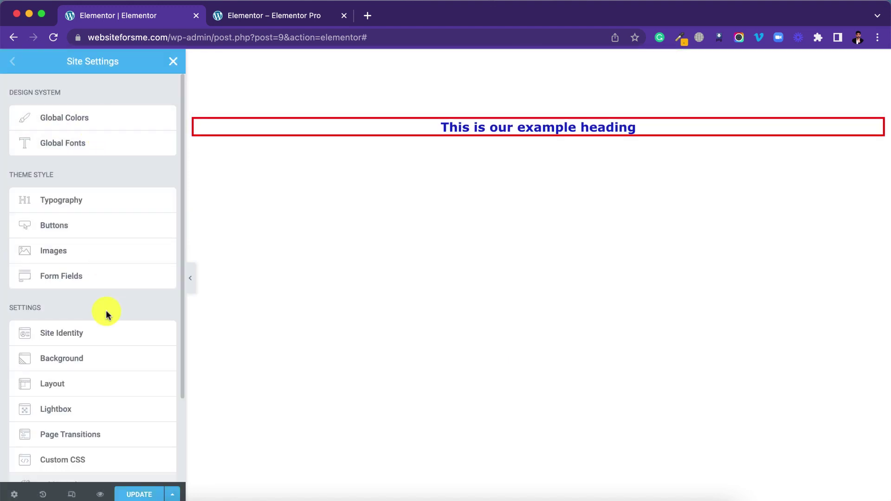
left_click(173, 61)
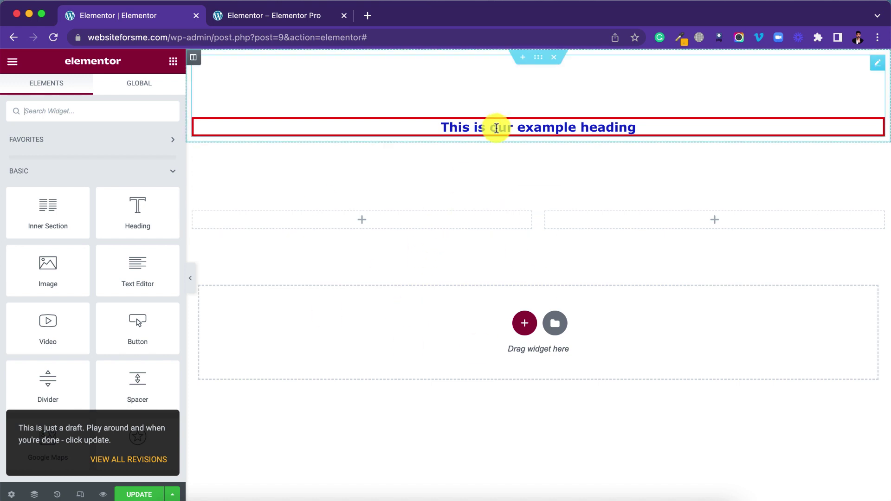
Check the heading's text color and the available global colors, and update the page.
left_click(497, 127)
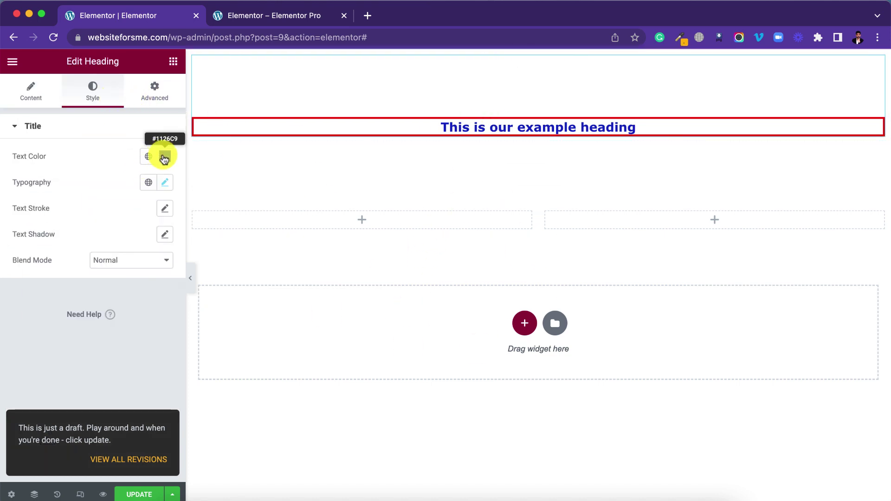
left_click(164, 158)
left_click(125, 162)
left_click(147, 160)
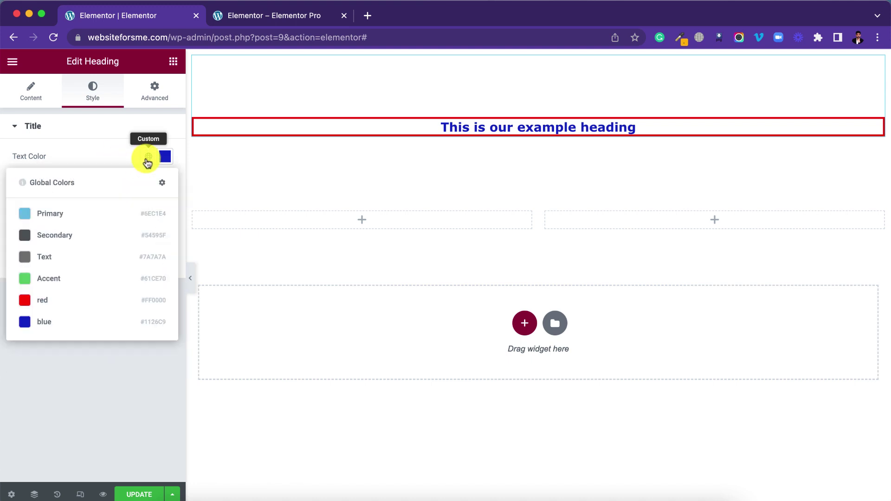
left_click(90, 159)
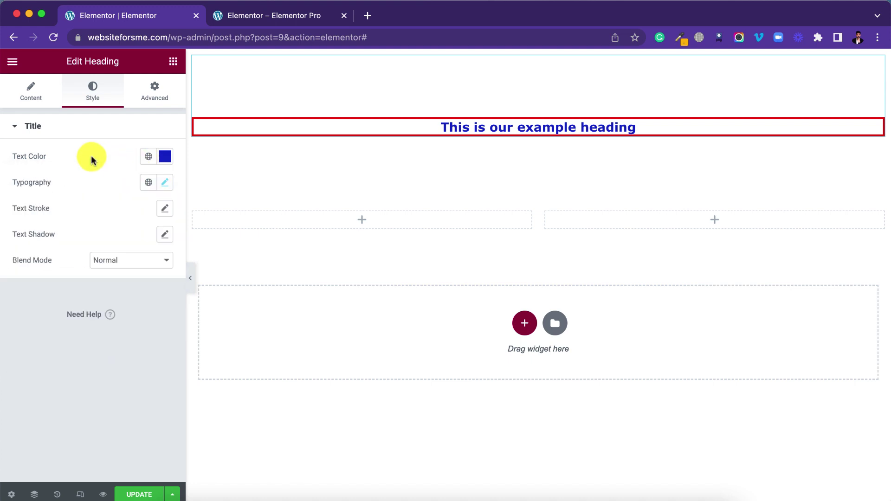
left_click(132, 495)
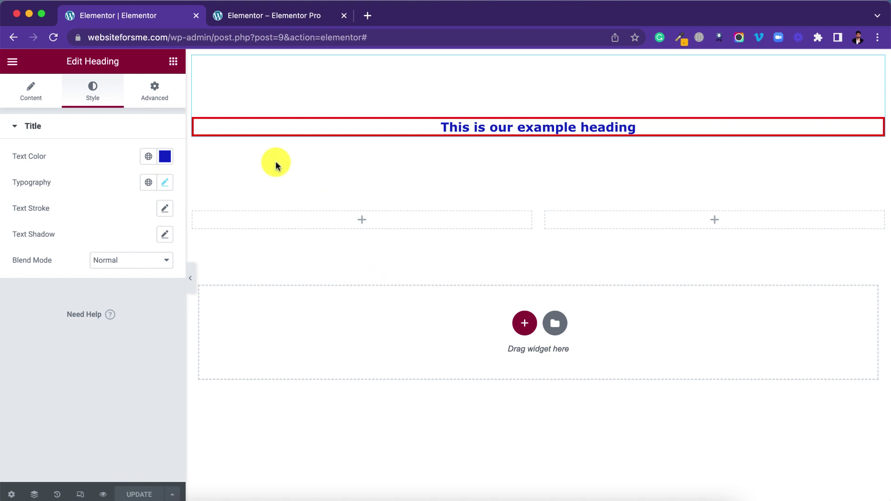
Search the widgets for "butt" and place a Button widget in the first column of the two-column section.
left_click(173, 61)
scroll(88, 233, "down", 1)
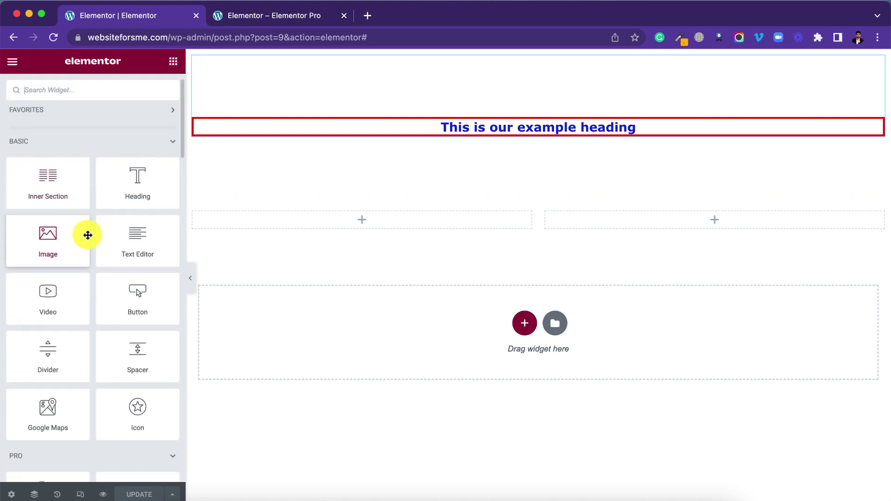
scroll(100, 145, "up", 1)
left_click(94, 106)
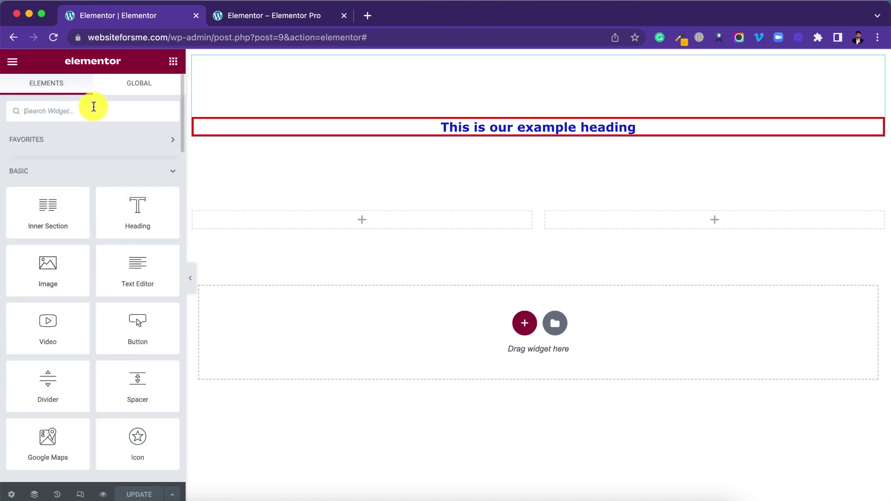
type("butt")
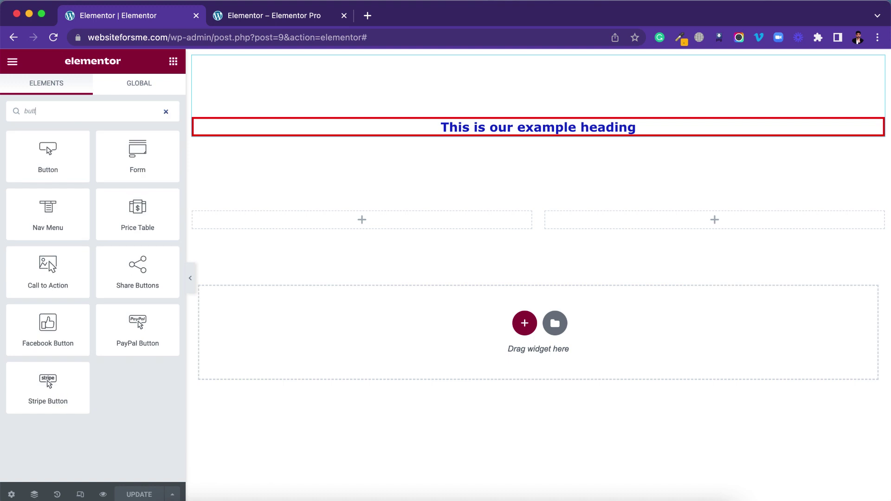
left_click_drag(189, 204, 360, 222)
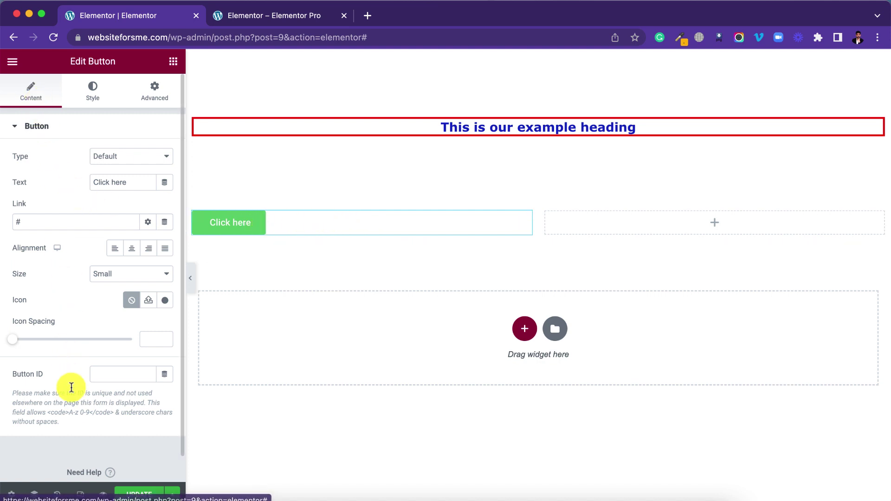
Set the button's text to Read More and, after trying the right and left alignments, center it in its column.
type("Read More")
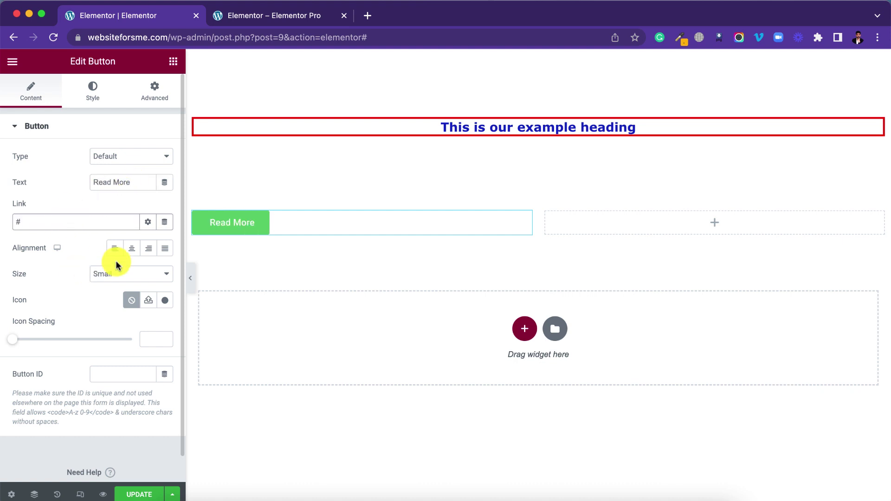
left_click(132, 249)
left_click(147, 249)
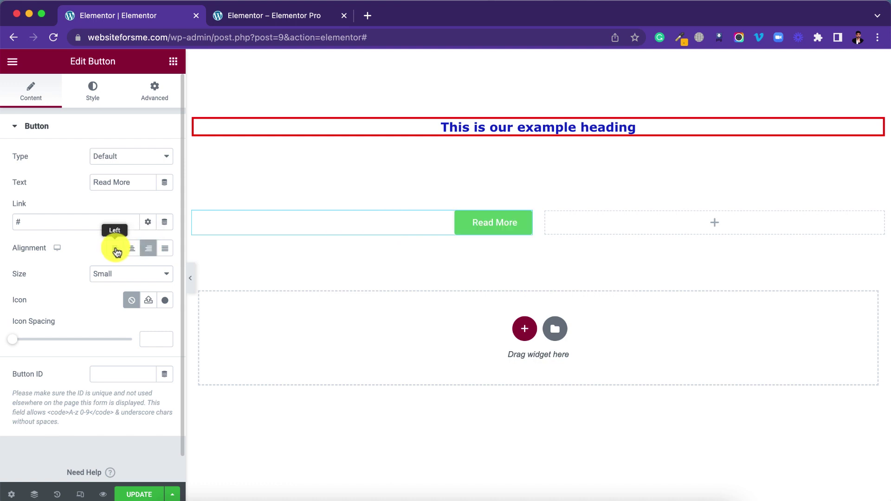
left_click(115, 249)
left_click(131, 249)
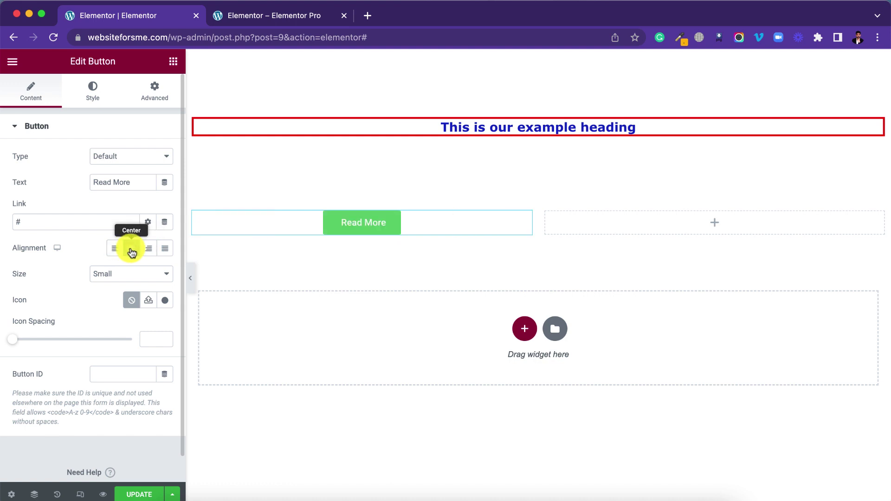
Set the button's size to Medium and insert the address book icon from the Icon Library.
left_click(123, 274)
left_click(118, 288)
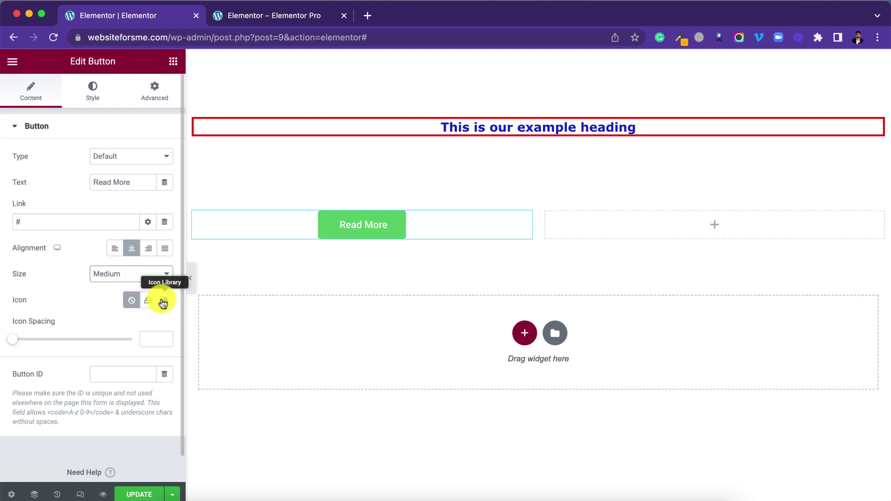
left_click(163, 300)
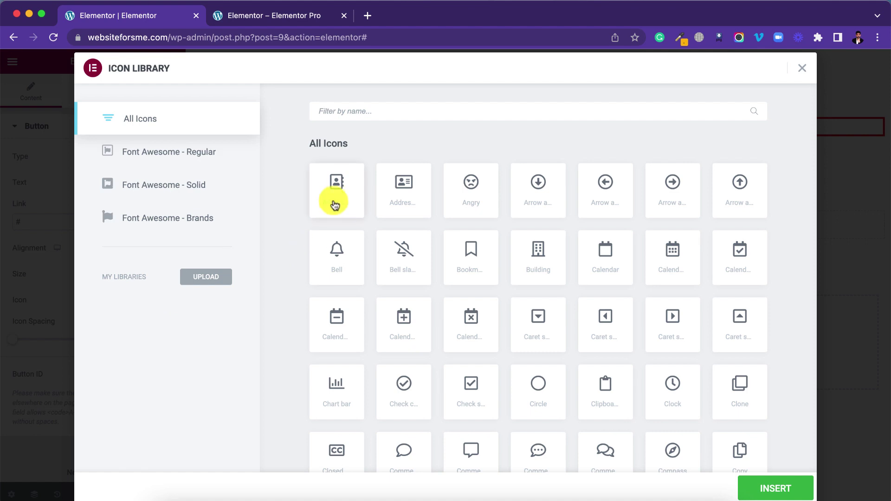
left_click(335, 190)
left_click(772, 487)
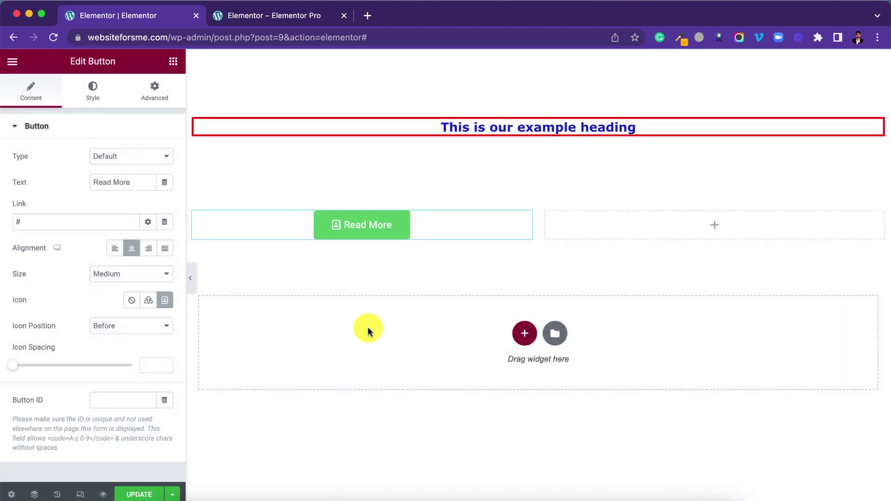
Try placing the button's icon after the text, return it to Before, and set the icon spacing to 10.
left_click(155, 326)
left_click(131, 338)
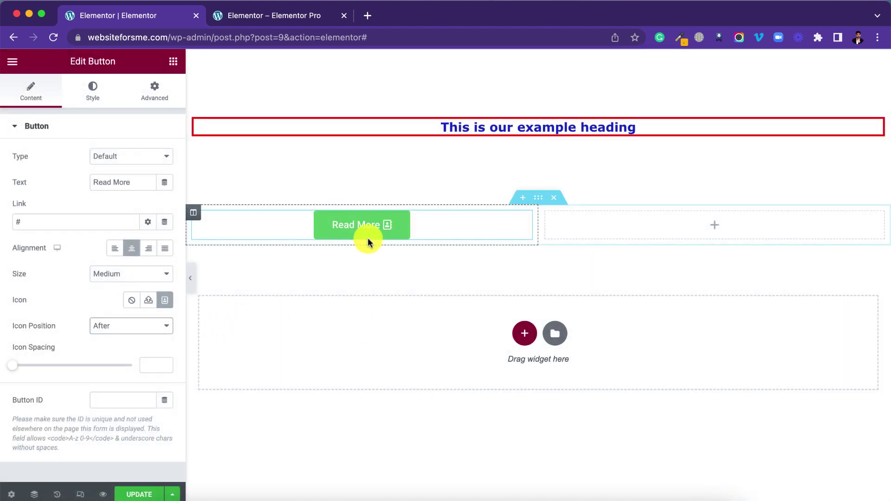
left_click(139, 326)
left_click(119, 316)
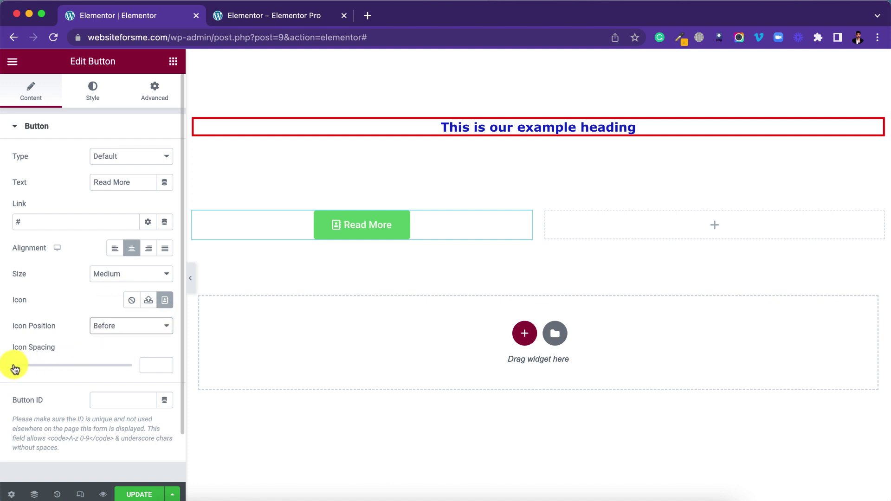
left_click_drag(27, 369, 36, 367)
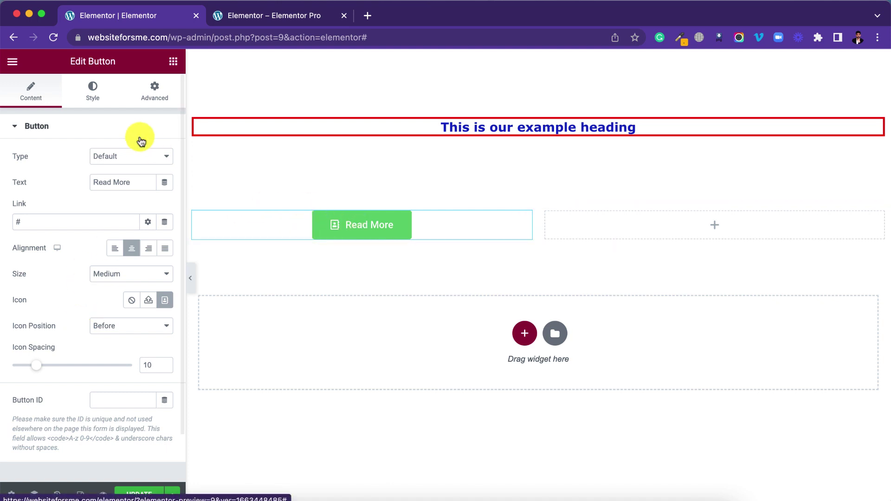
Try the Info, Success and Warning types on the button, and return the type to Default.
left_click(126, 160)
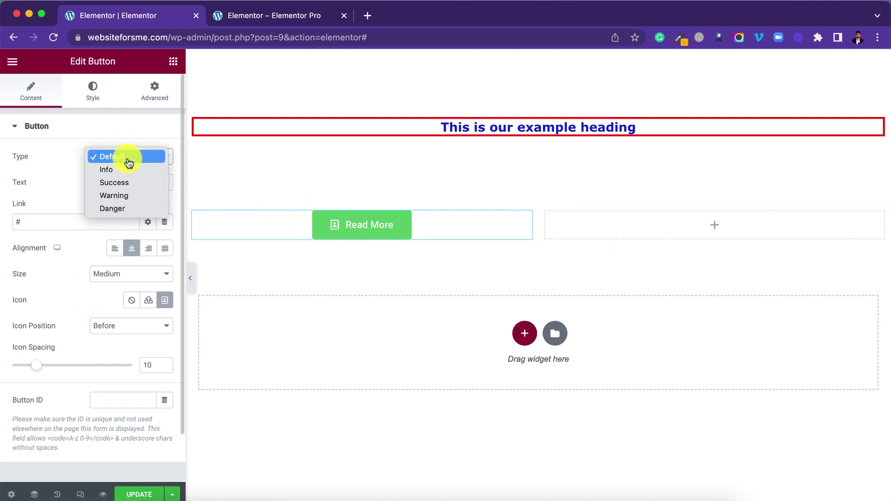
left_click(123, 167)
left_click(123, 158)
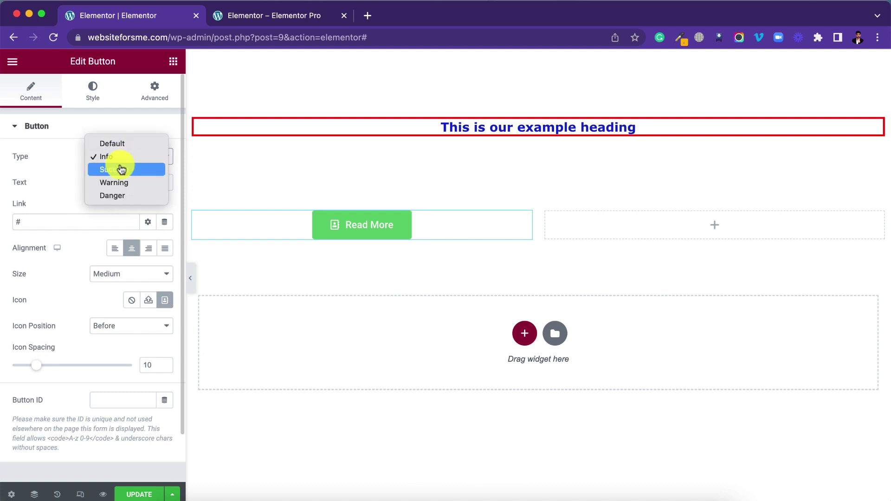
left_click(122, 168)
left_click(124, 158)
left_click(122, 167)
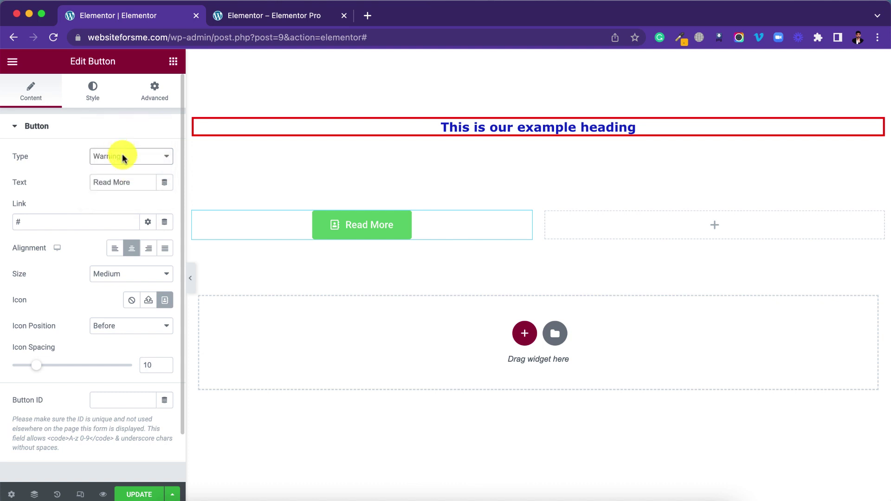
left_click(123, 157)
left_click(109, 117)
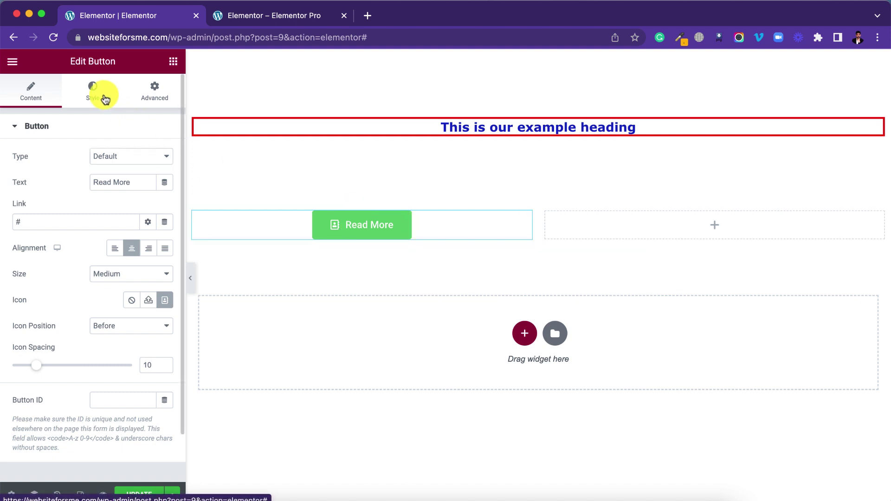
Apply the global Verdana font to the button's typography.
left_click(103, 97)
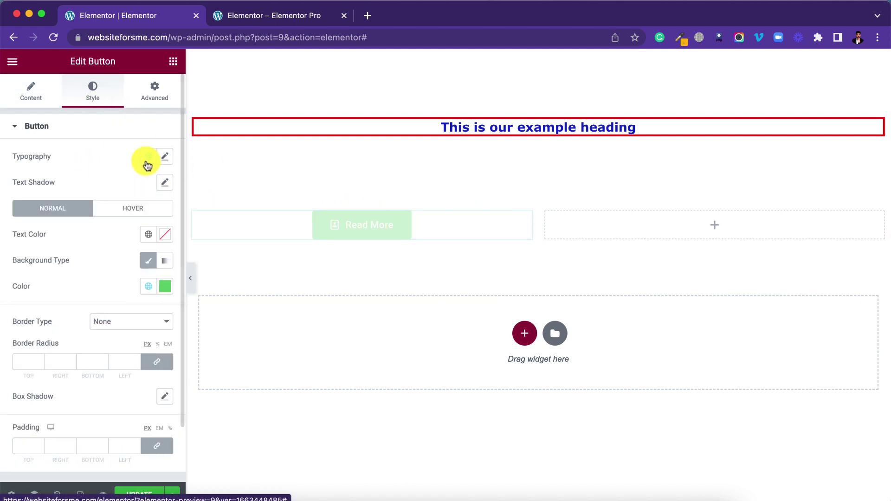
left_click(147, 158)
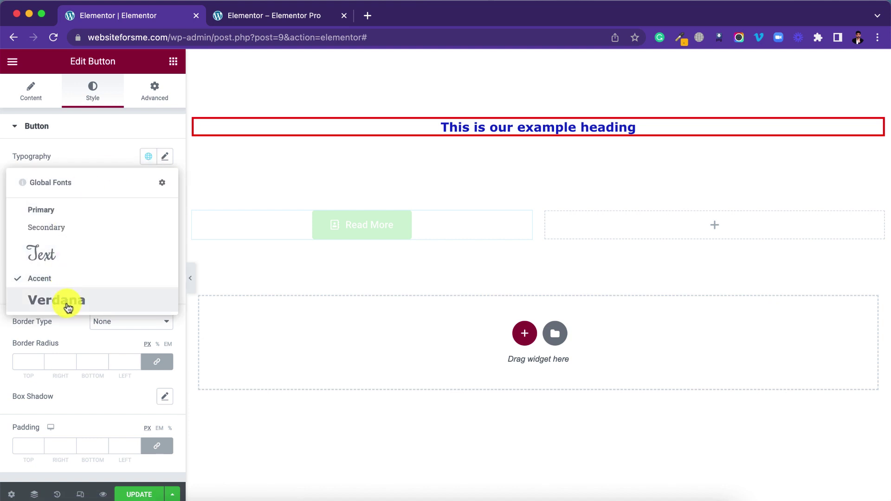
left_click(66, 303)
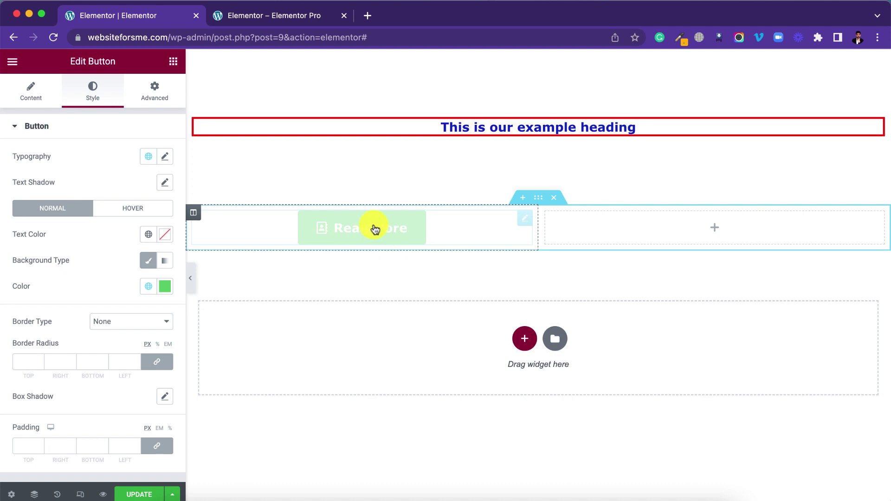
Set the button's background to the global blue color and its border radius to 20 px on all corners.
scroll(103, 270, "down", 3)
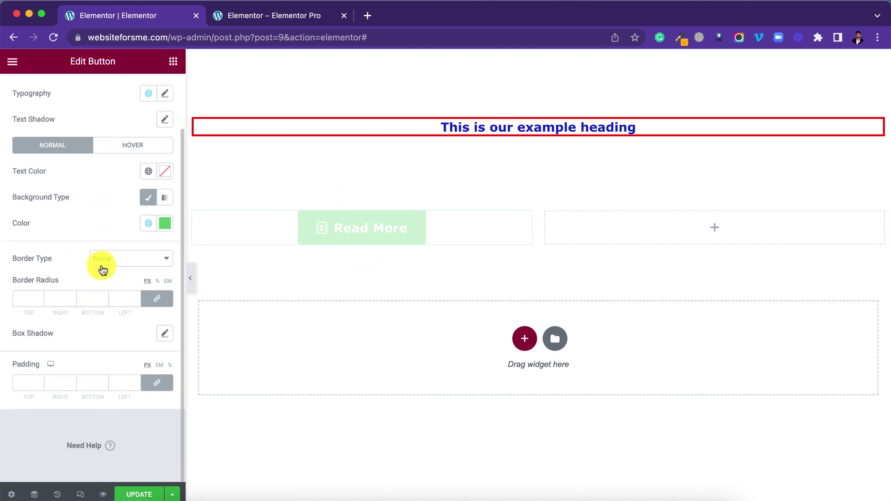
scroll(96, 231, "up", 1)
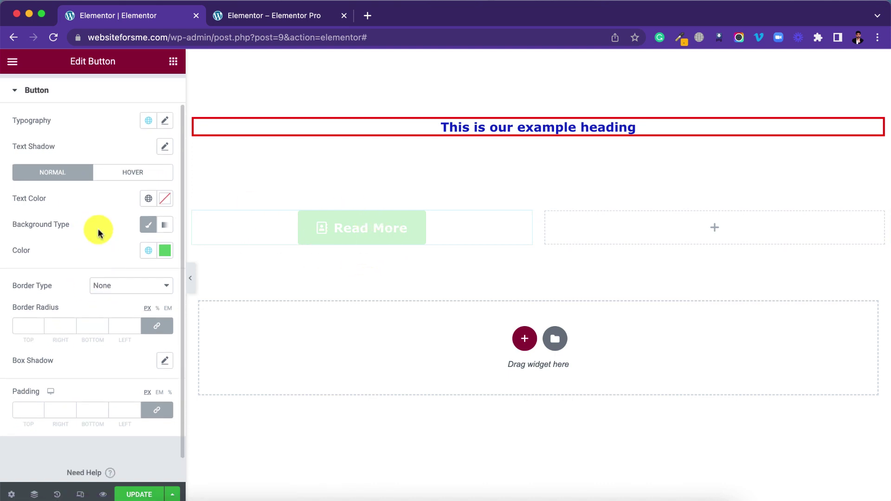
left_click(149, 256)
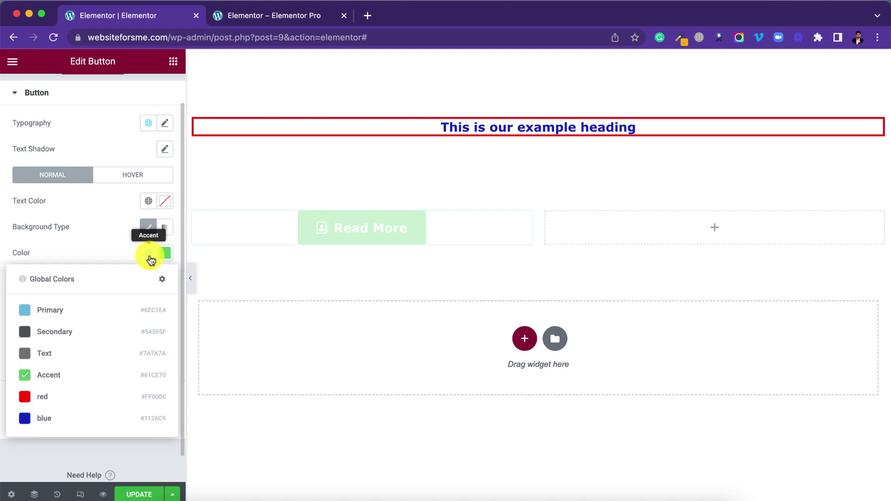
left_click(51, 419)
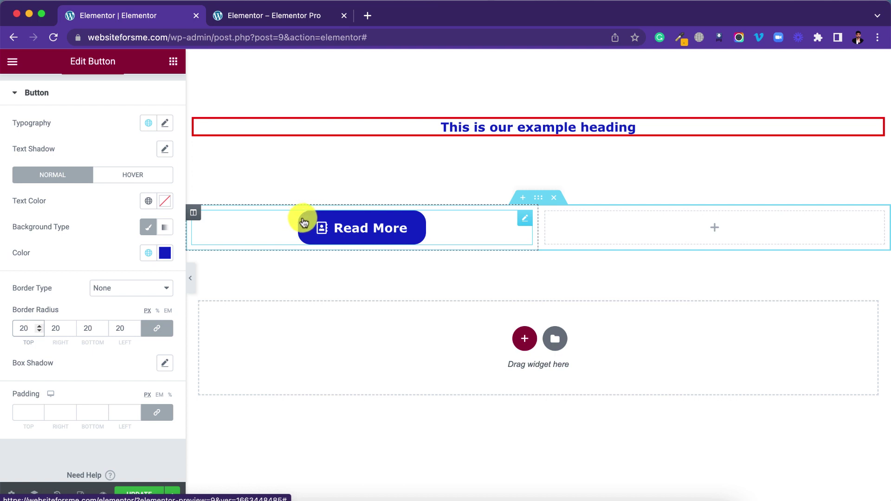
Try a padding of 50 px on all sides of the button, and clear it.
left_click(24, 410)
type("50")
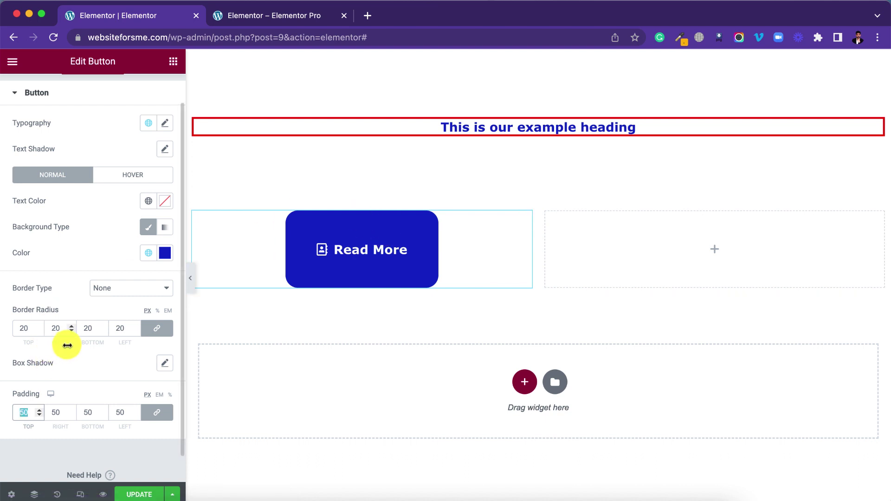
key("BackSpace")
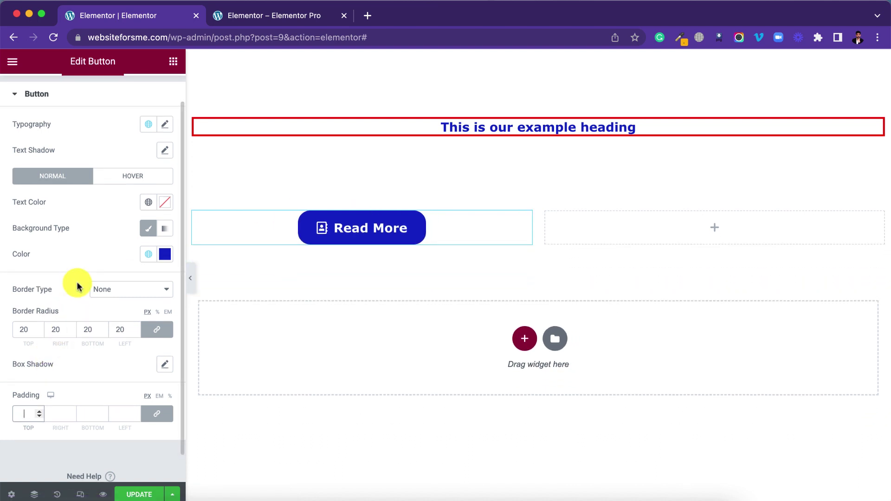
Set the button's hover background to the global red color and its hover animation to Pulse.
scroll(82, 274, "up", 2)
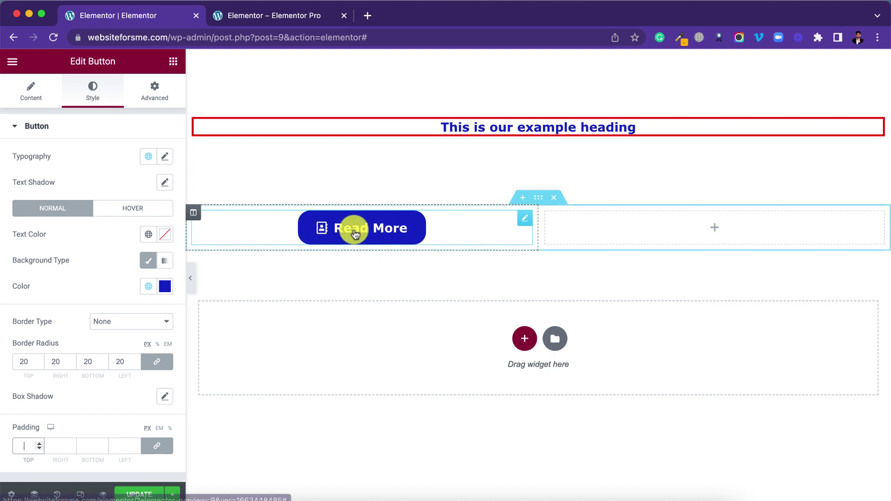
left_click(129, 213)
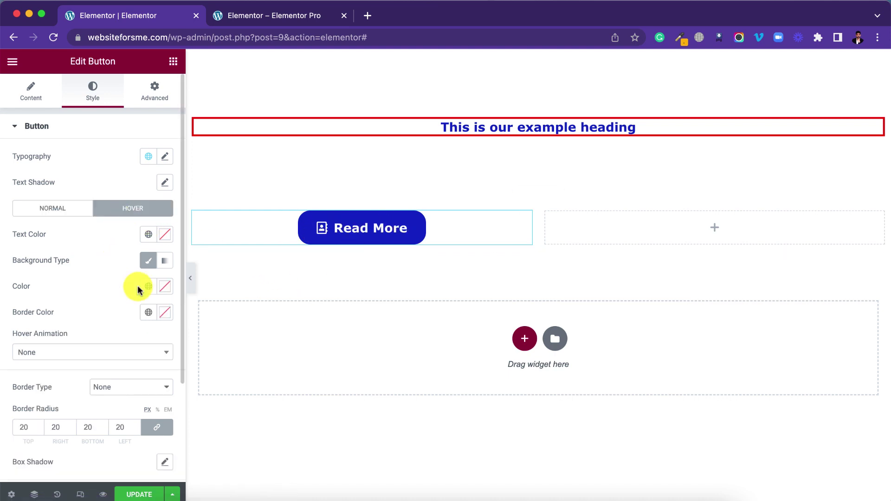
left_click(191, 280)
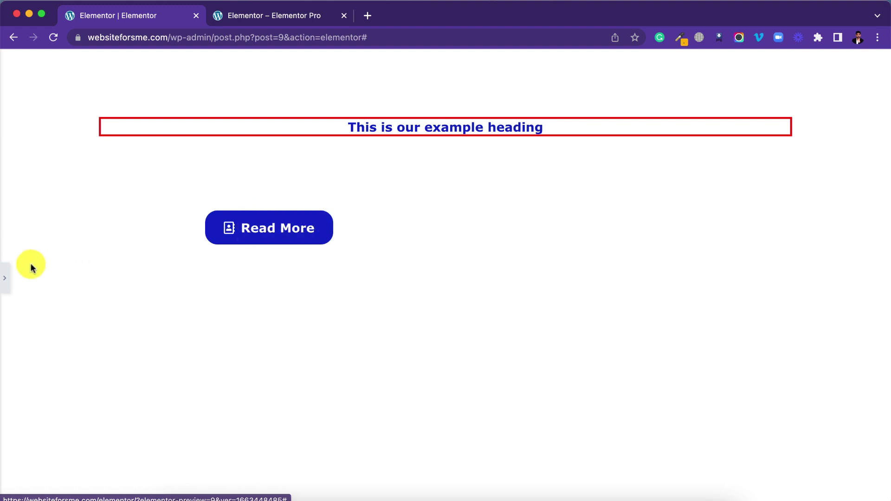
left_click(4, 278)
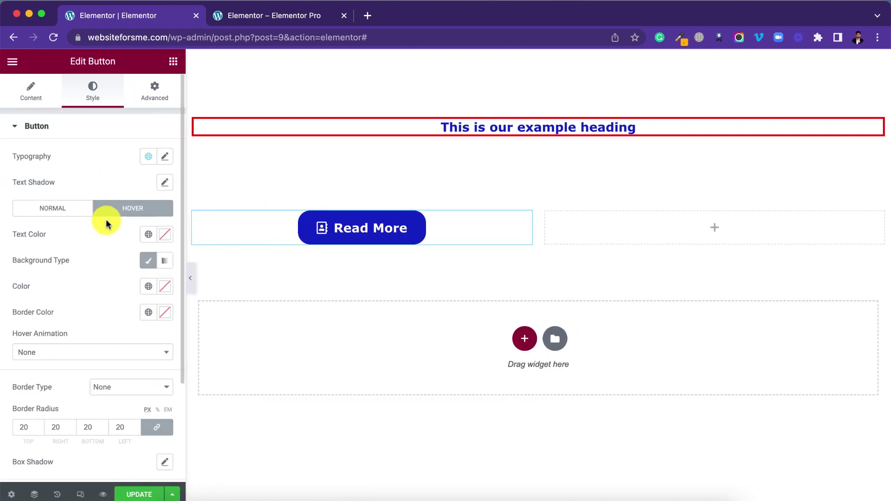
left_click(150, 287)
left_click(84, 426)
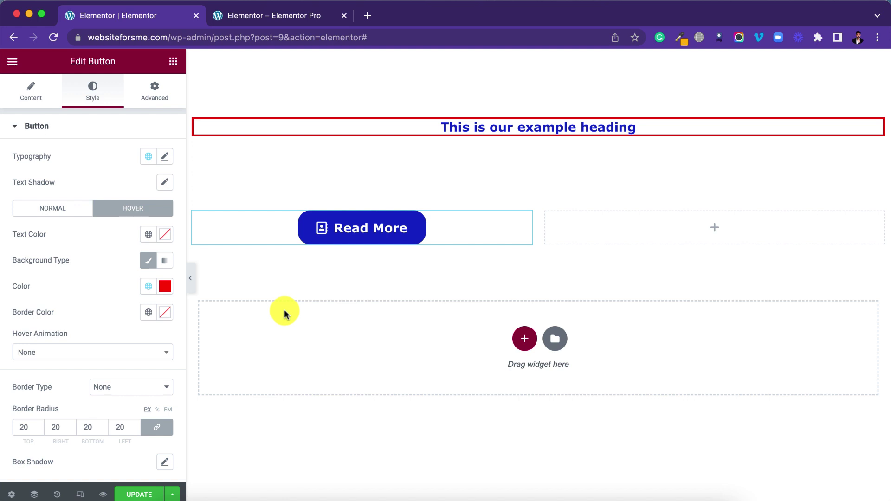
left_click(54, 354)
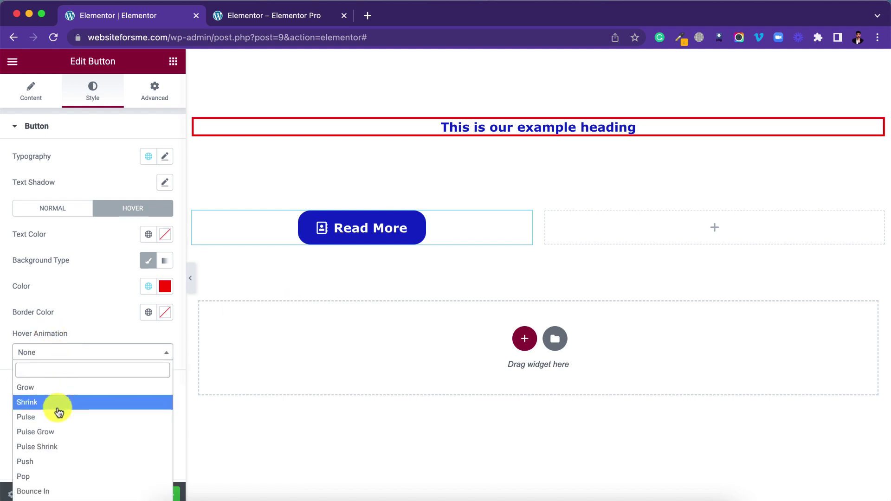
left_click(77, 418)
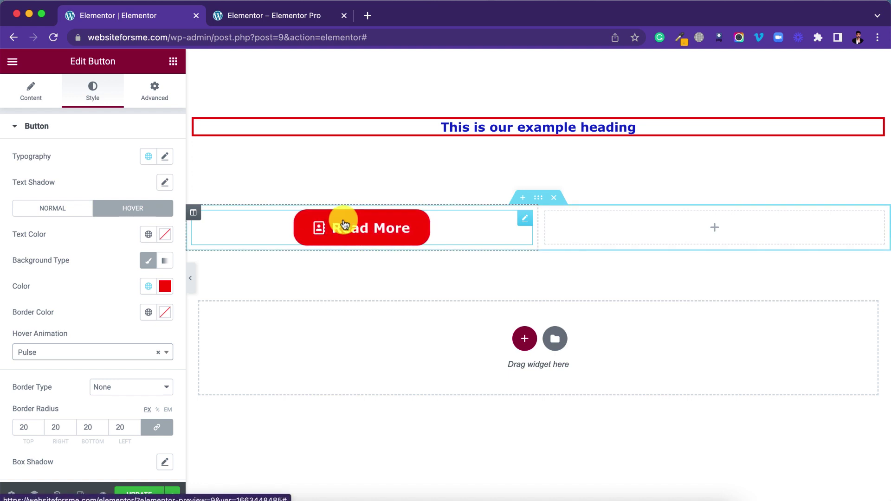
Unlink the button's margin values, try a top margin of 50 px, and reset it to 0.
left_click(156, 96)
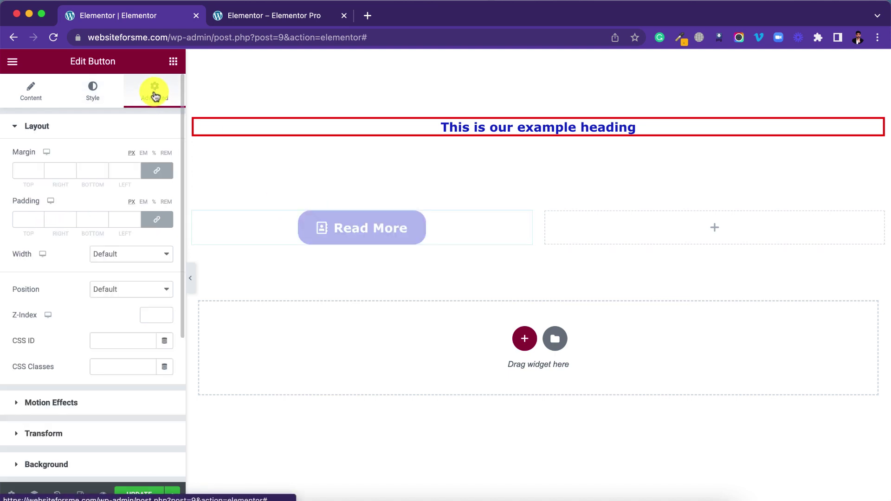
left_click(17, 170)
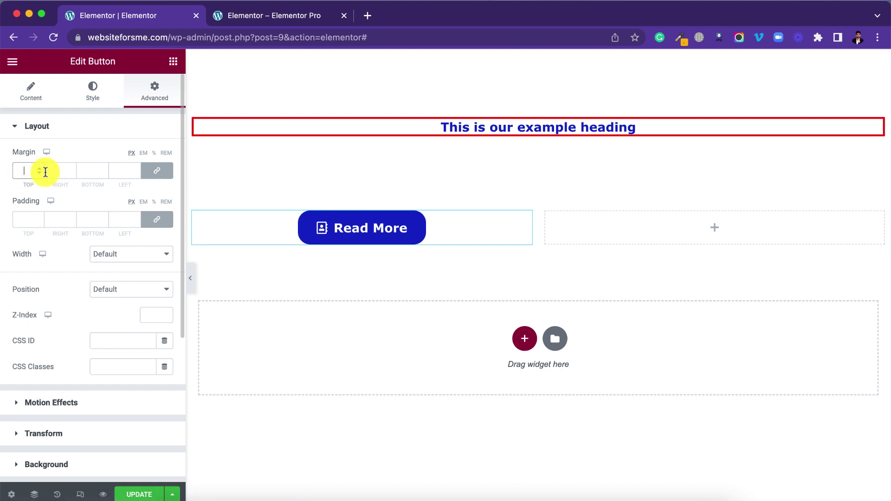
left_click(157, 172)
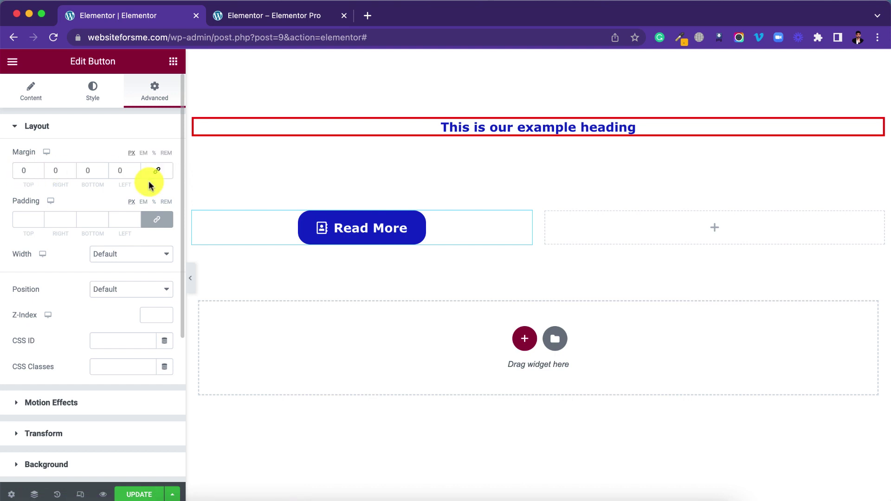
left_click(24, 168)
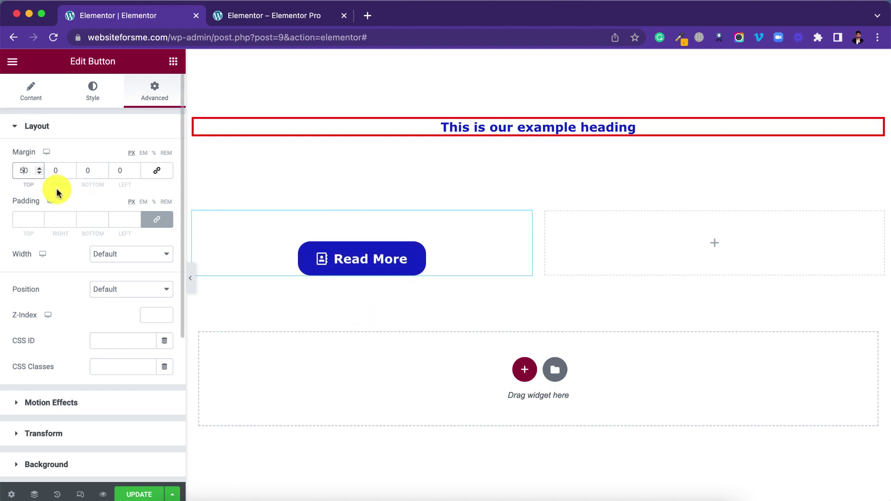
key("BackSpace")
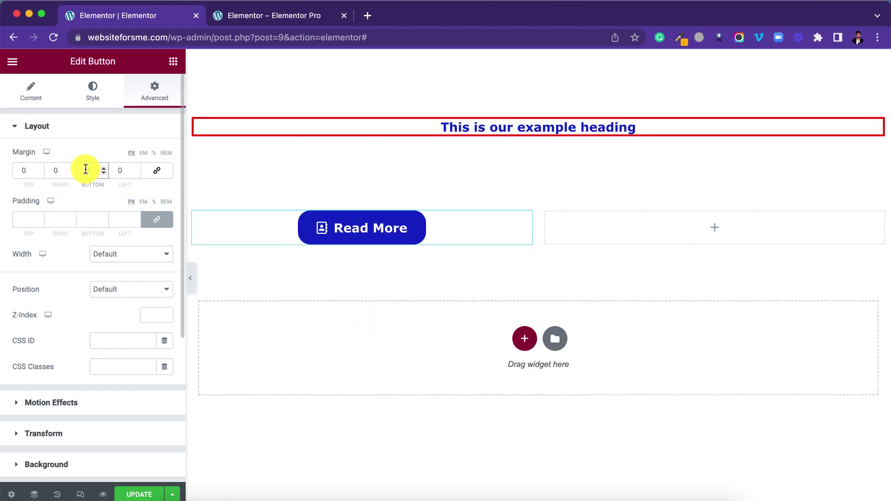
Try a bottom margin of -50 px on the button, and reset it to 0.
left_click(85, 168)
type("-1")
type("50")
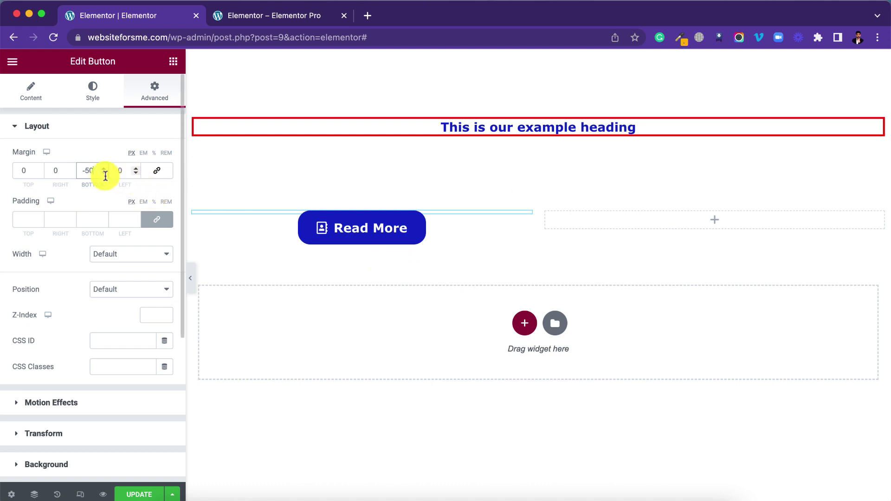
type("0")
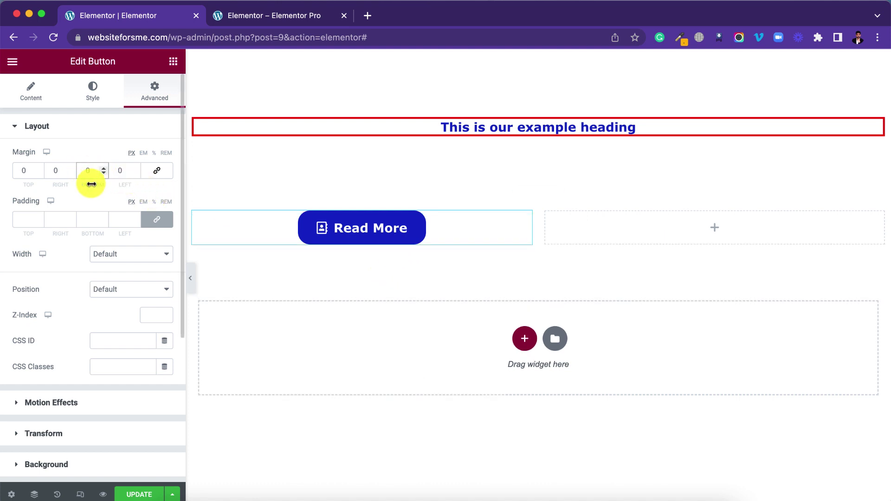
Examine the button's remaining advanced settings, including the Background and Custom CSS sections.
scroll(73, 257, "down", 5)
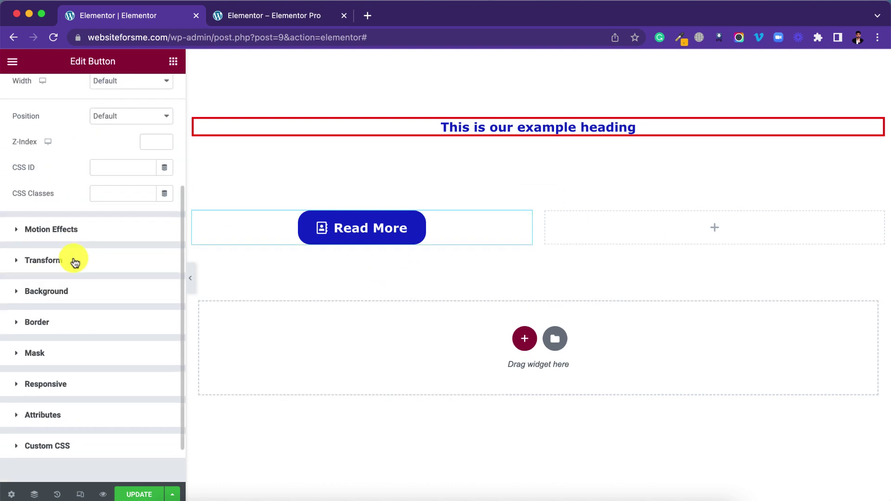
scroll(74, 260, "up", 1)
scroll(75, 260, "down", 4)
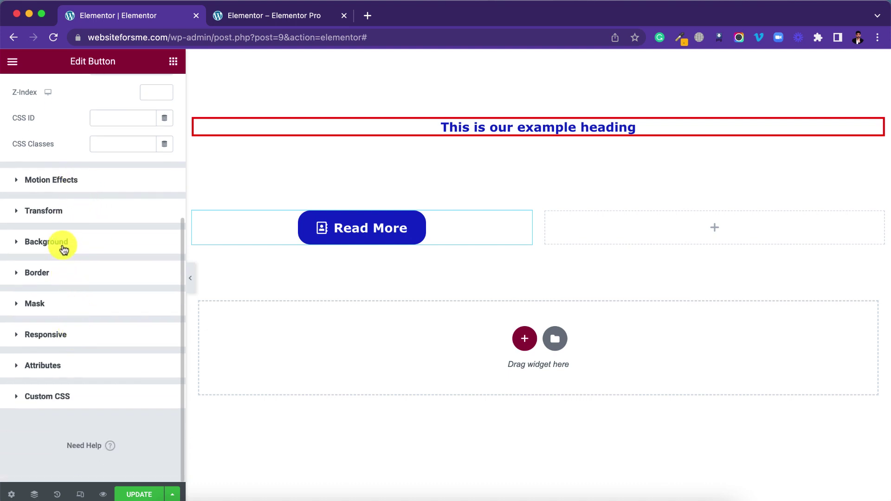
left_click(36, 242)
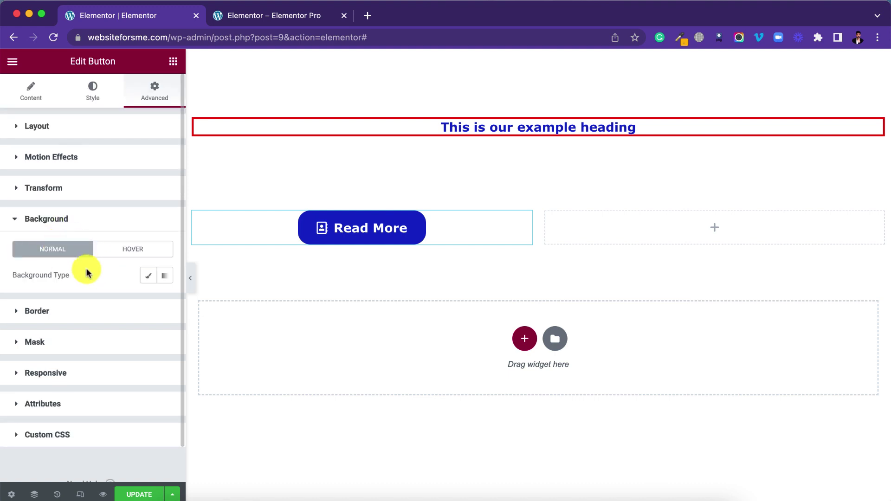
left_click(70, 441)
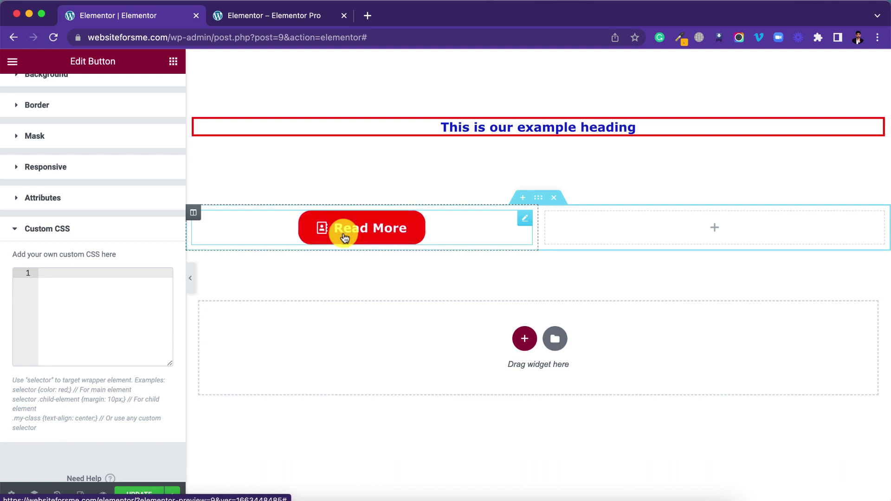
scroll(91, 174, "up", 3)
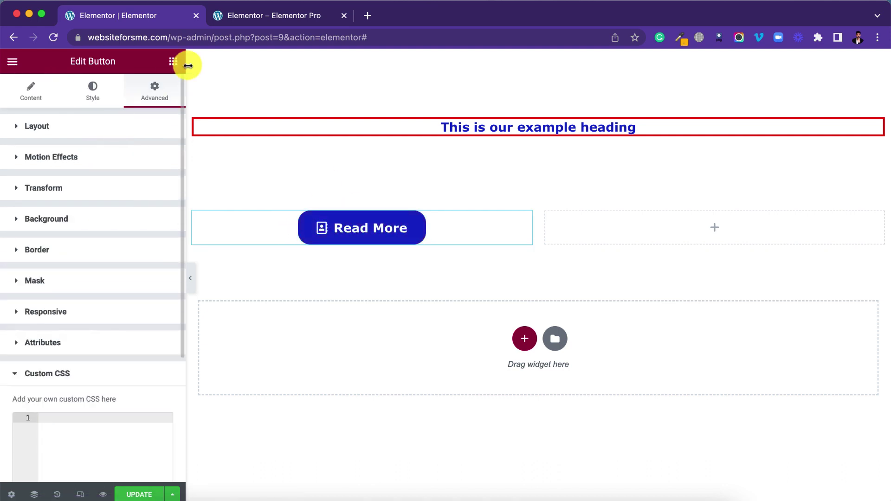
Search the widgets for "post" and add the Posts widget to the empty column beside the Read More button.
left_click(174, 60)
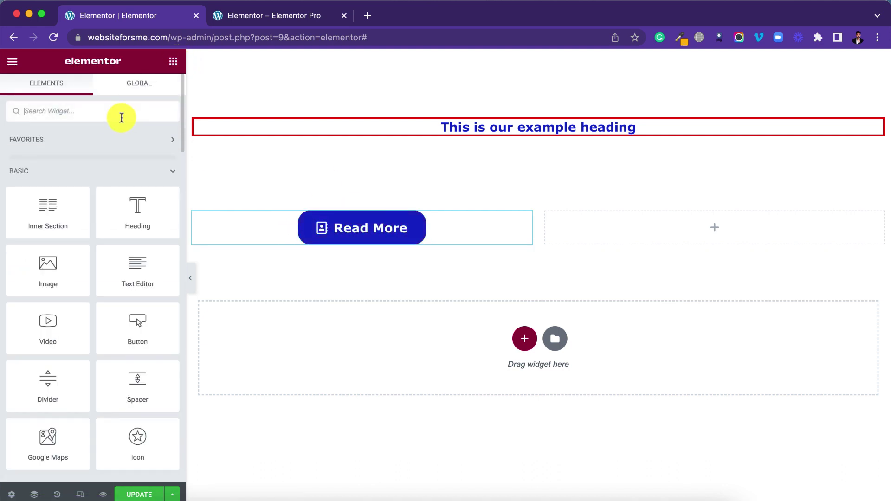
type("pos")
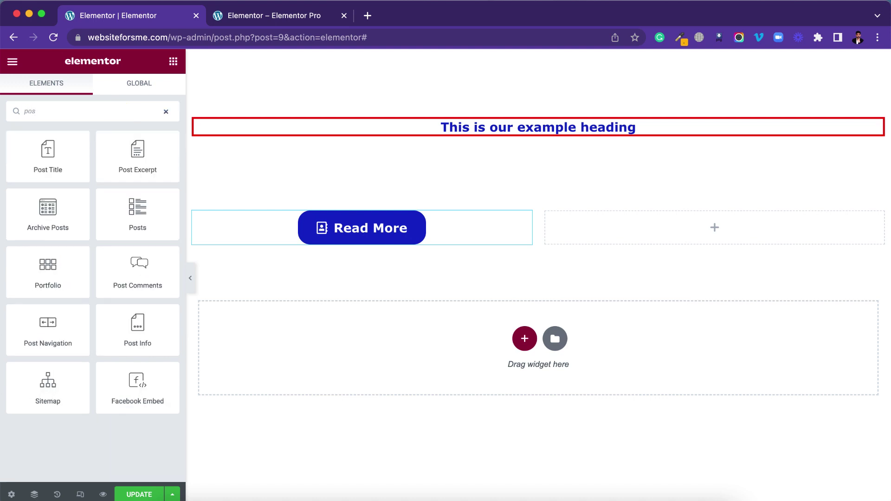
type("t")
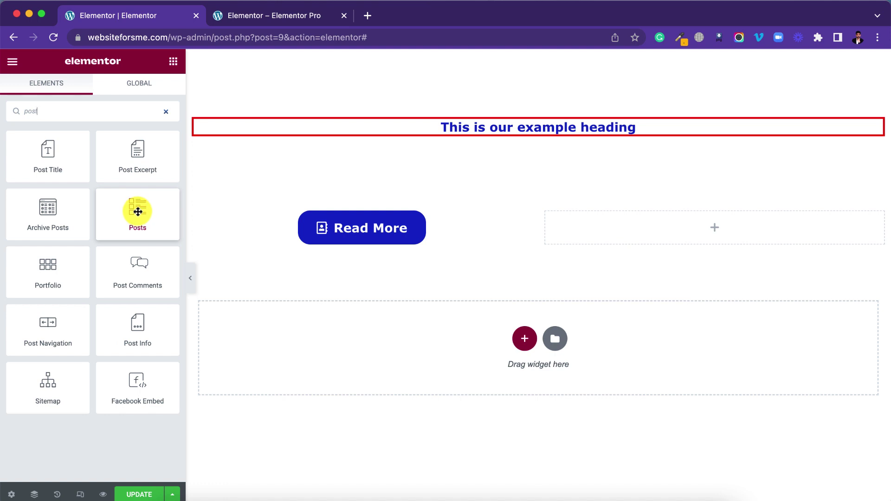
left_click_drag(134, 211, 740, 225)
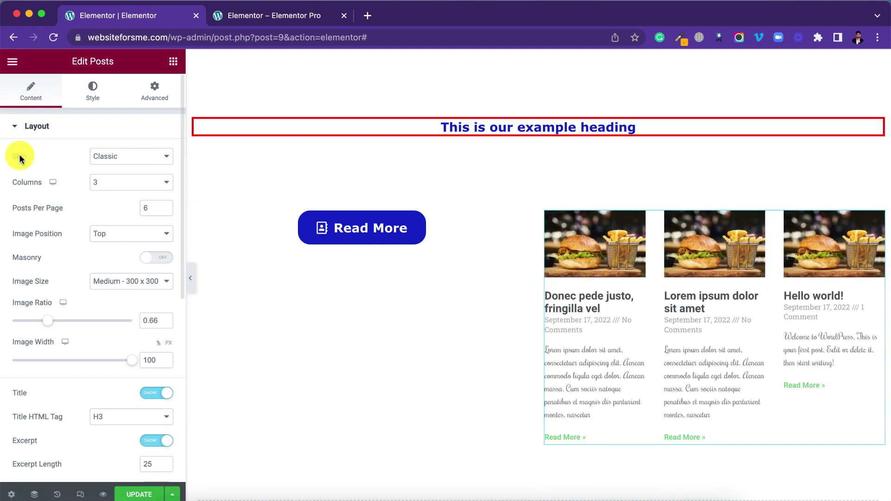
Try the Cards and Full Content skins on the Posts widget, and return the skin to Classic.
left_click(117, 158)
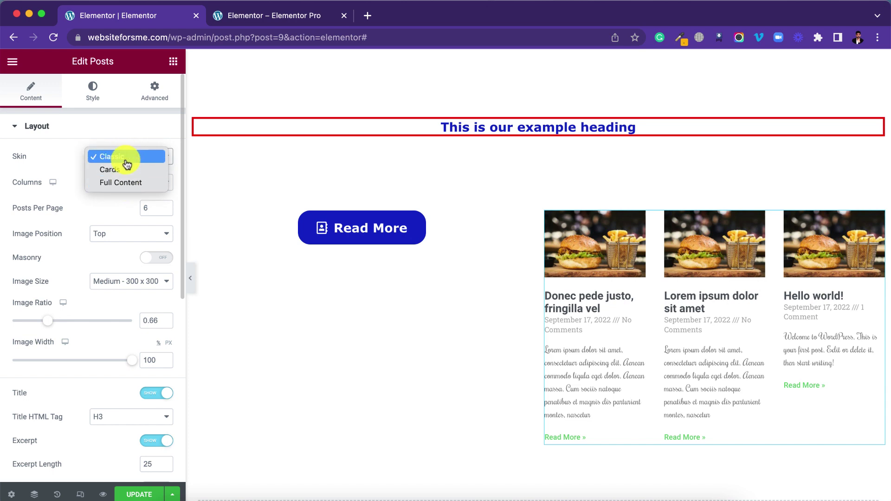
left_click(128, 170)
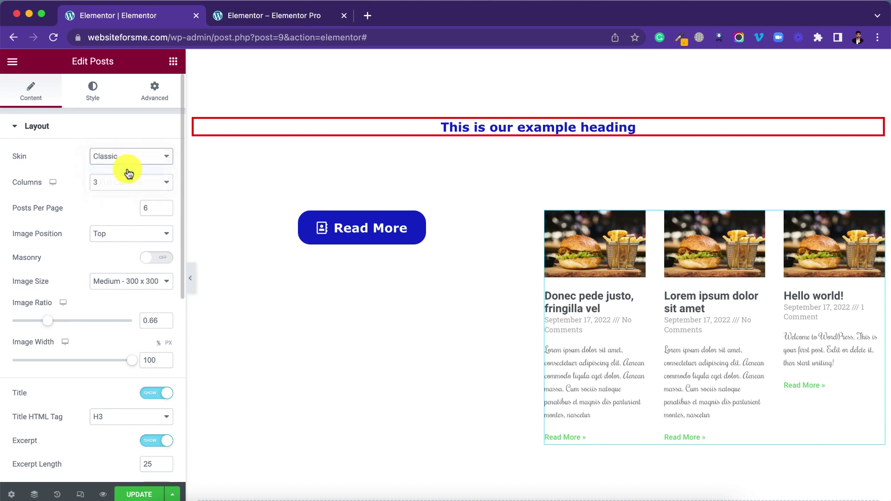
left_click(126, 157)
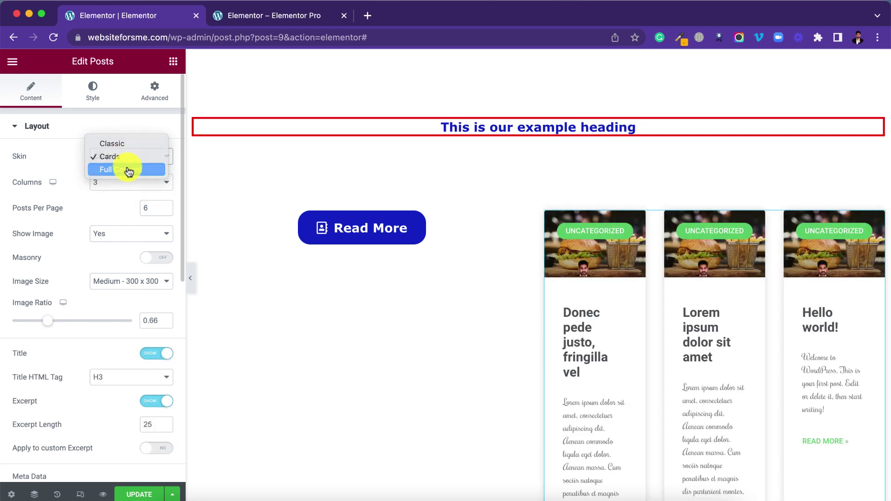
left_click(128, 168)
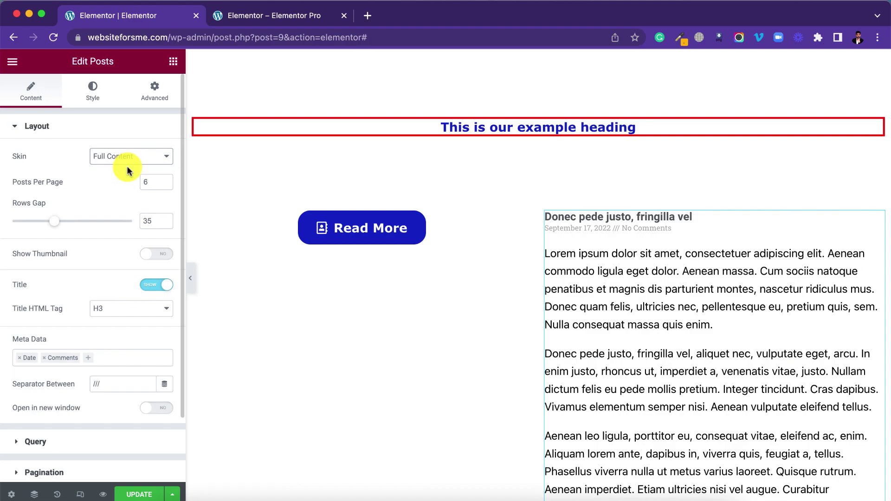
scroll(676, 304, "down", 5)
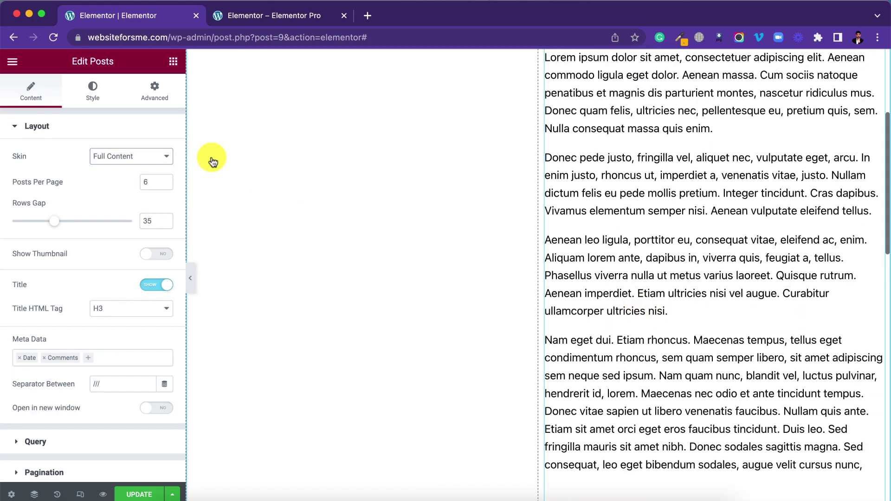
left_click(115, 156)
left_click(116, 156)
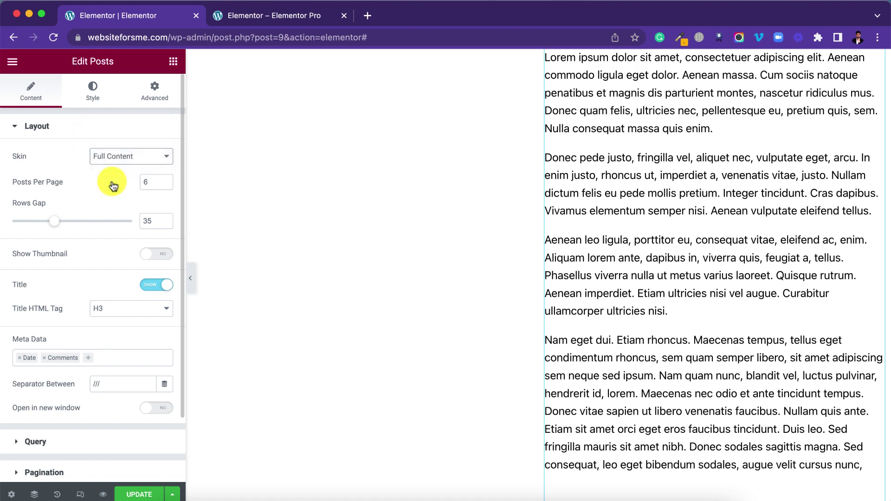
key("c")
scroll(511, 246, "up", 2)
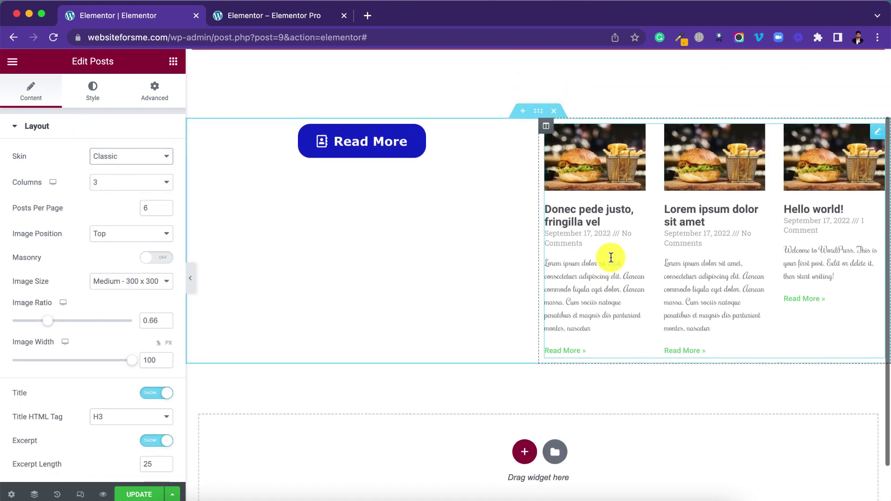
Set the Posts widget to 2 columns, try 2 posts per page, and set it to 3.
left_click(124, 186)
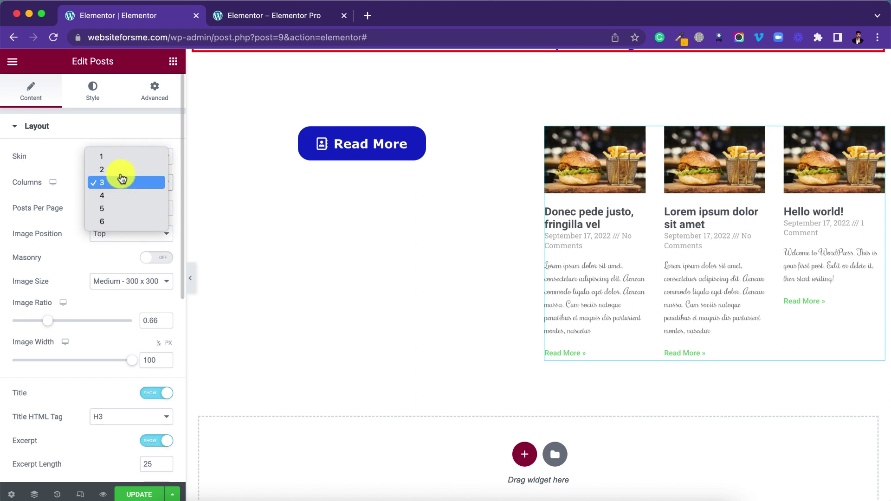
left_click(119, 169)
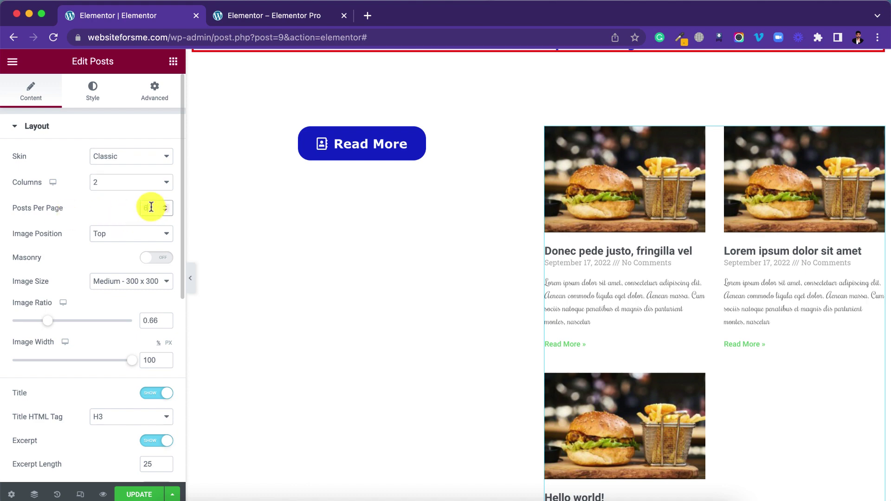
type("2")
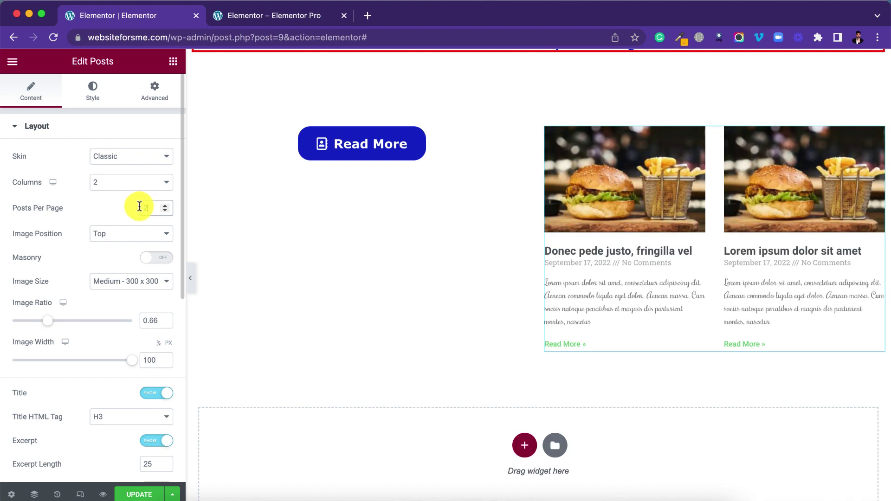
double_click(146, 207)
type("3")
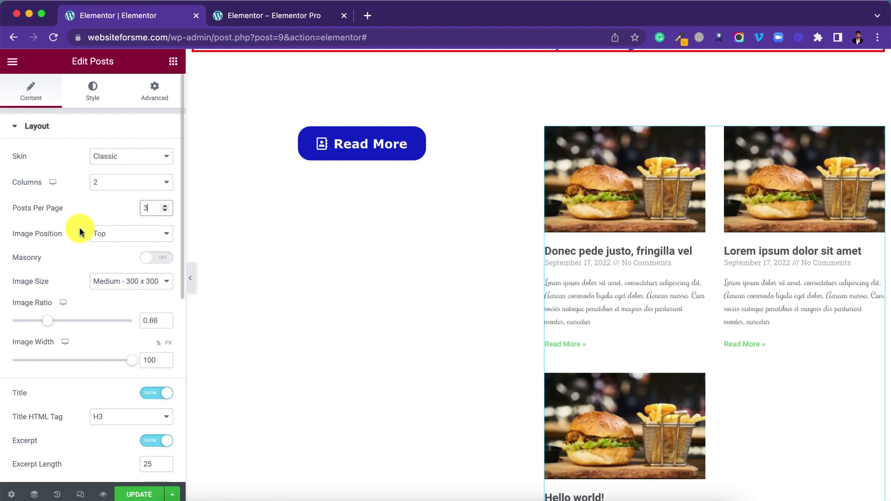
Try the Left, Right and None image positions on the Posts widget.
left_click(159, 233)
left_click(148, 251)
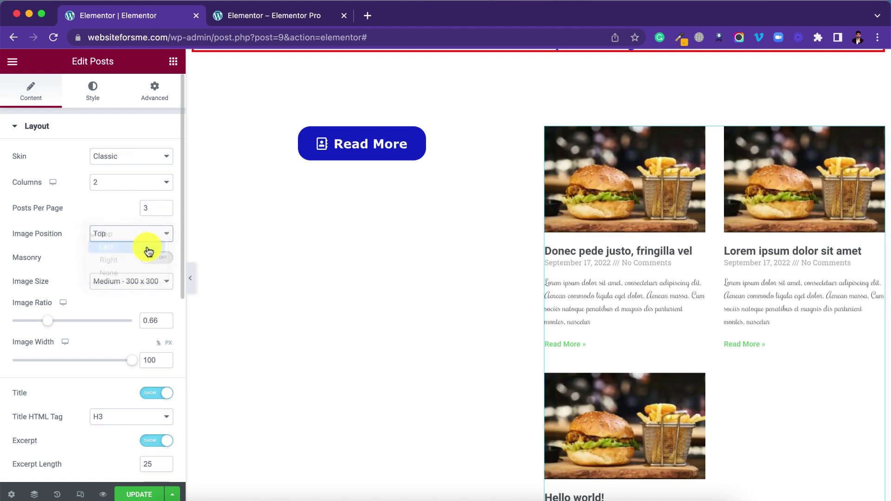
left_click(135, 241)
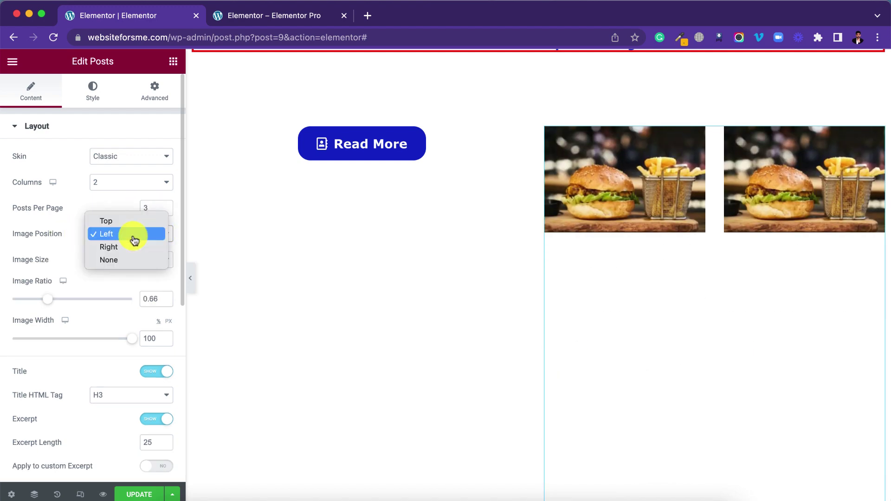
left_click(133, 248)
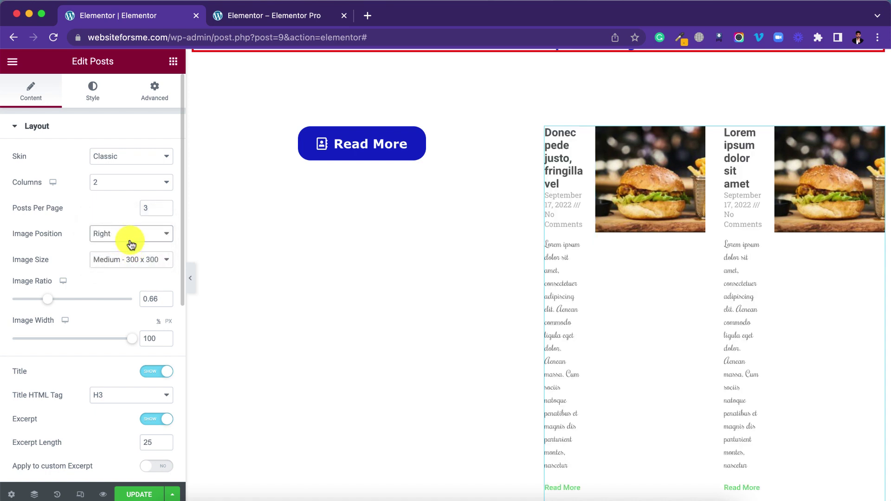
left_click(131, 242)
left_click(129, 246)
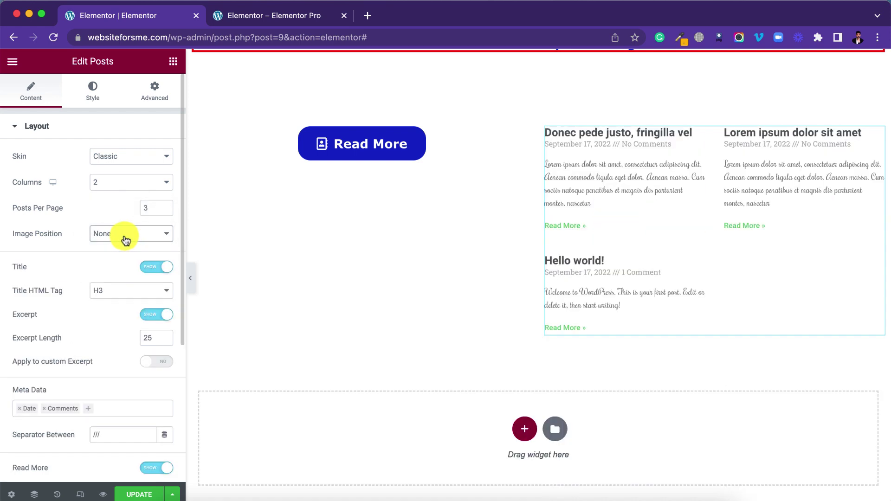
left_click(127, 238)
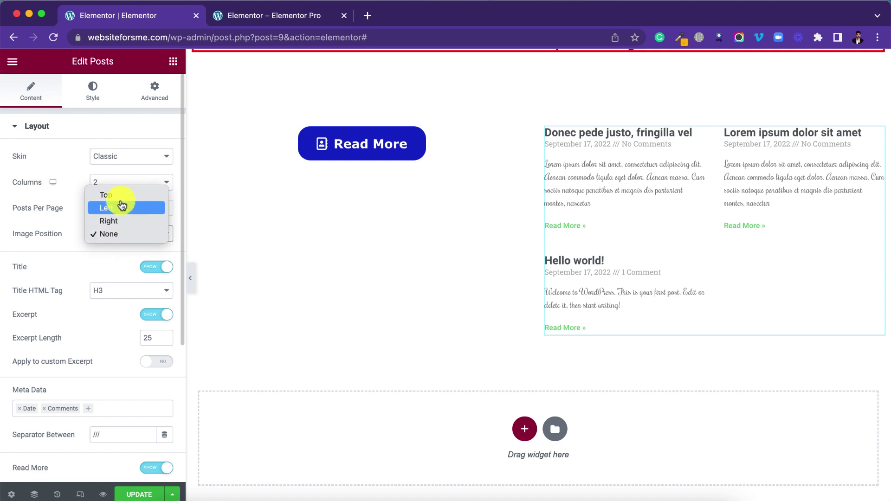
Set the image position of the Posts widget to Top.
key("Up")
key("Return")
scroll(84, 262, "down", 1)
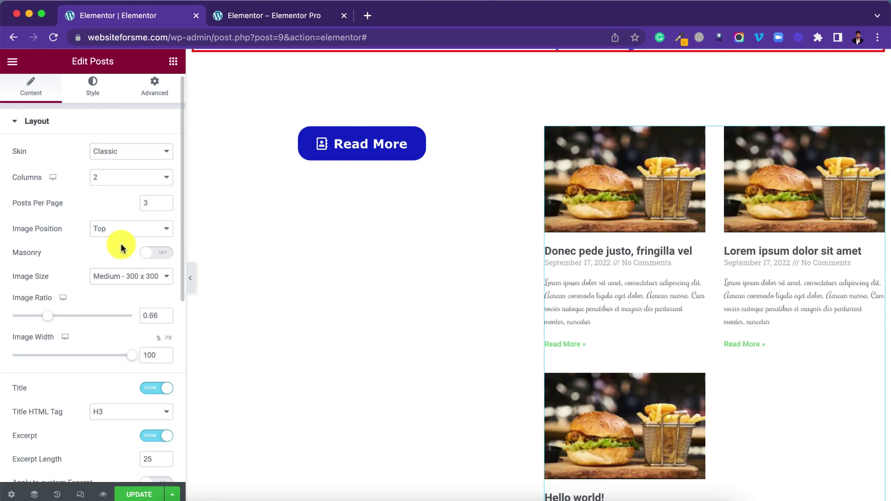
Try the Thumbnail - 150 x 150 image size for the posts and return it to Medium - 300 x 300.
left_click(118, 278)
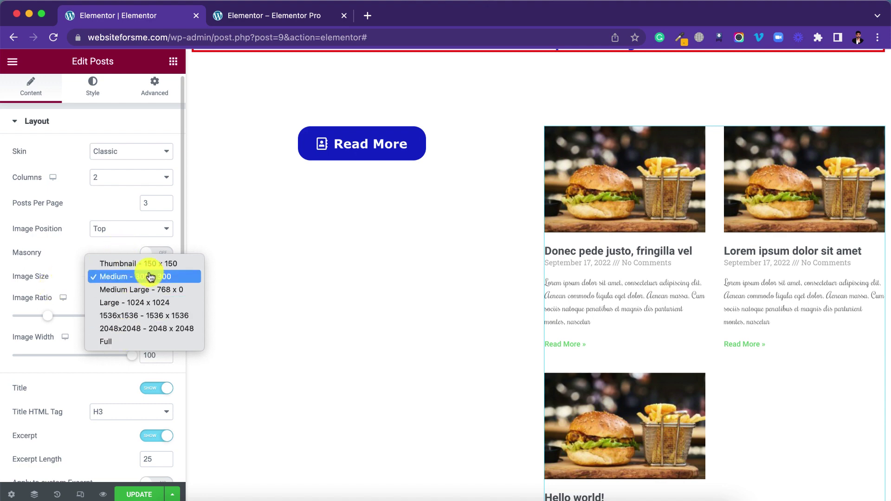
left_click(129, 263)
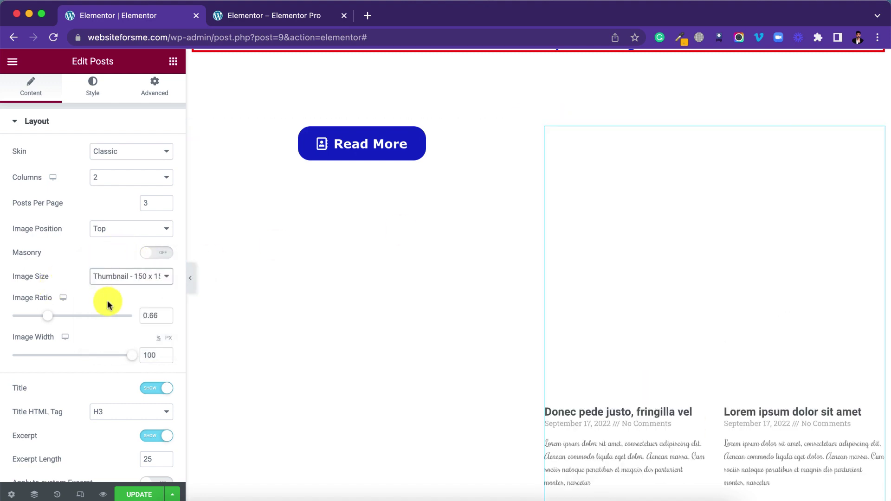
left_click(127, 278)
left_click(135, 290)
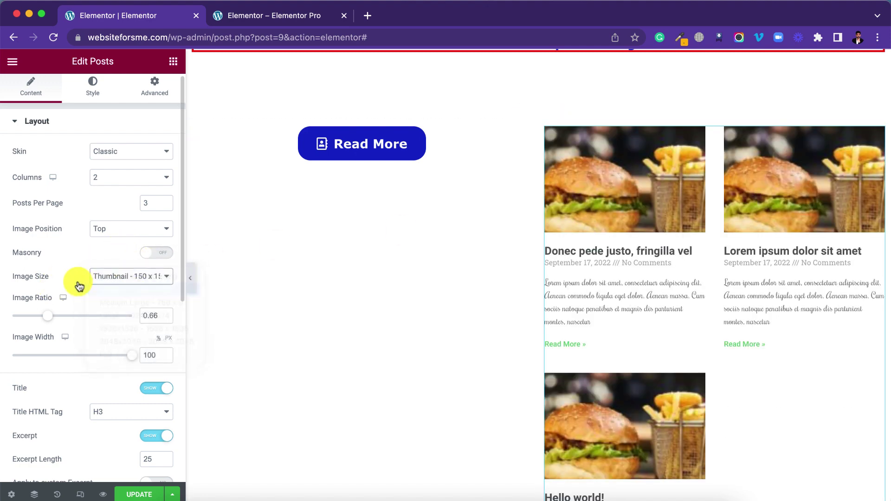
Reduce the image ratio of the post images to 0.47.
scroll(74, 283, "down", 3)
mouse_move(46, 255)
left_mouse_down()
mouse_move(37, 254)
mouse_move(81, 259)
mouse_move(36, 258)
left_mouse_up()
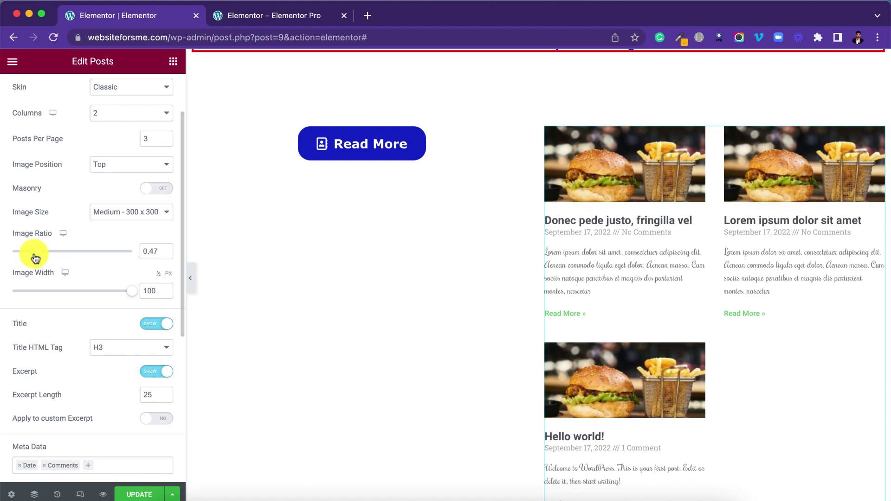
scroll(74, 209, "up", 3)
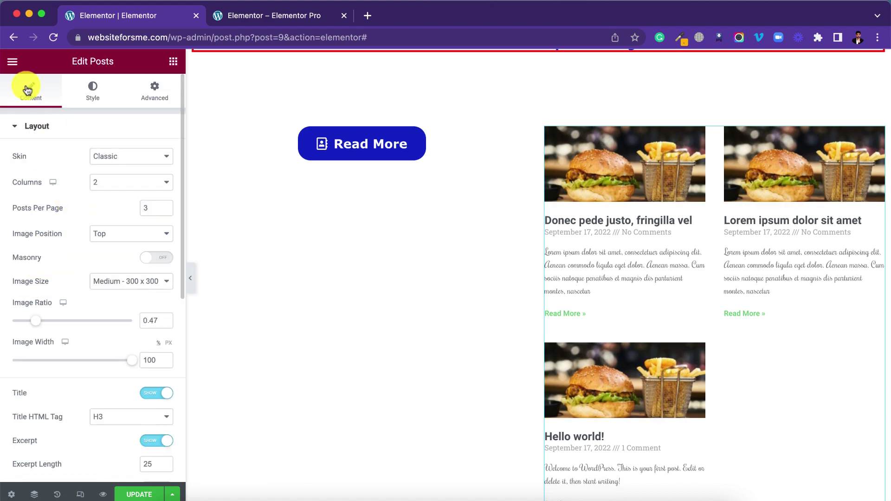
Try hiding the post titles and show them again.
scroll(93, 233, "down", 5)
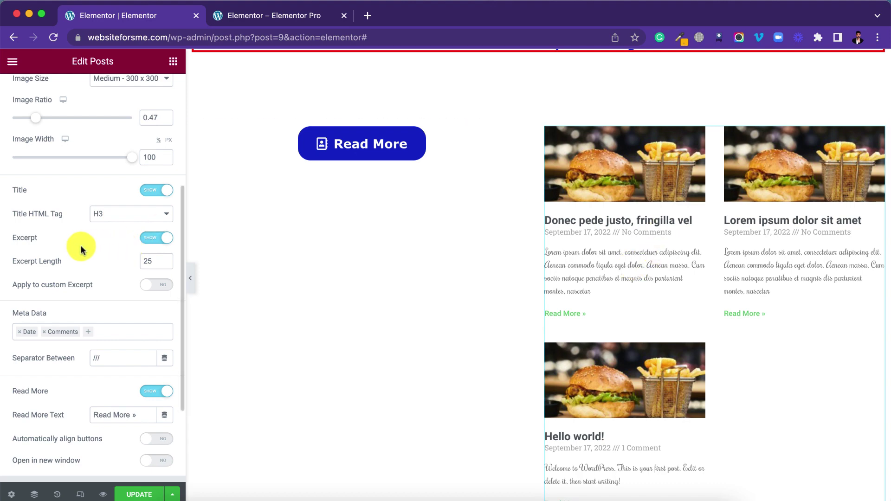
left_click(150, 191)
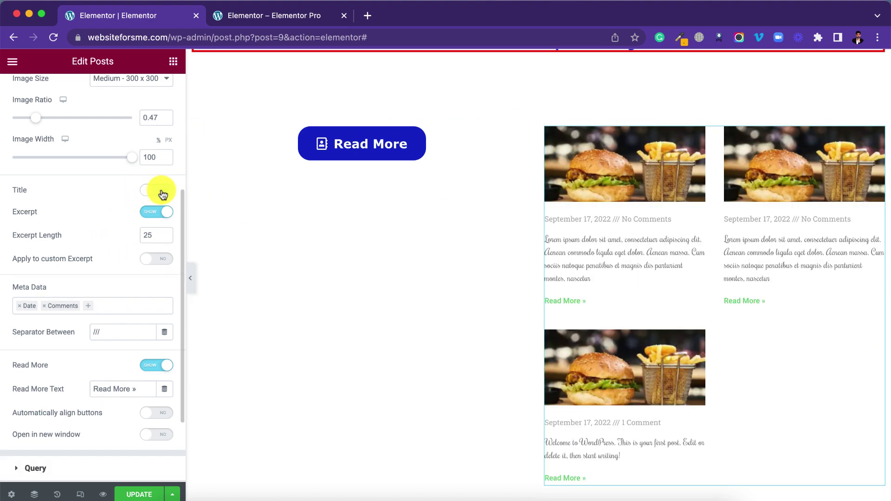
left_click(160, 190)
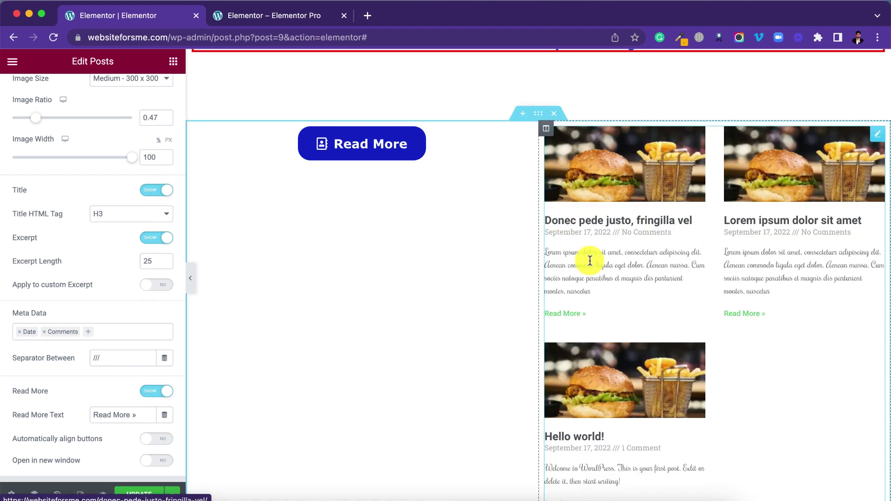
Hide the post excerpts and add Author to the displayed meta data.
left_click(162, 288)
left_click(147, 239)
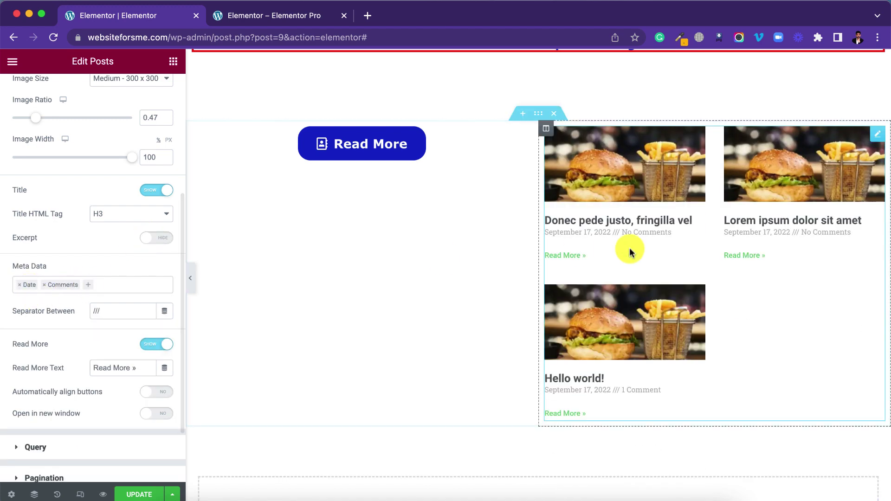
left_click(118, 283)
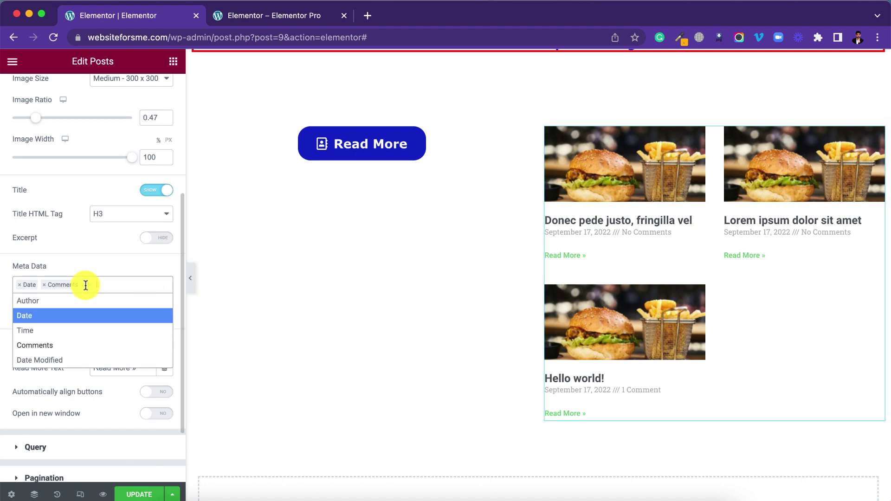
left_click(58, 306)
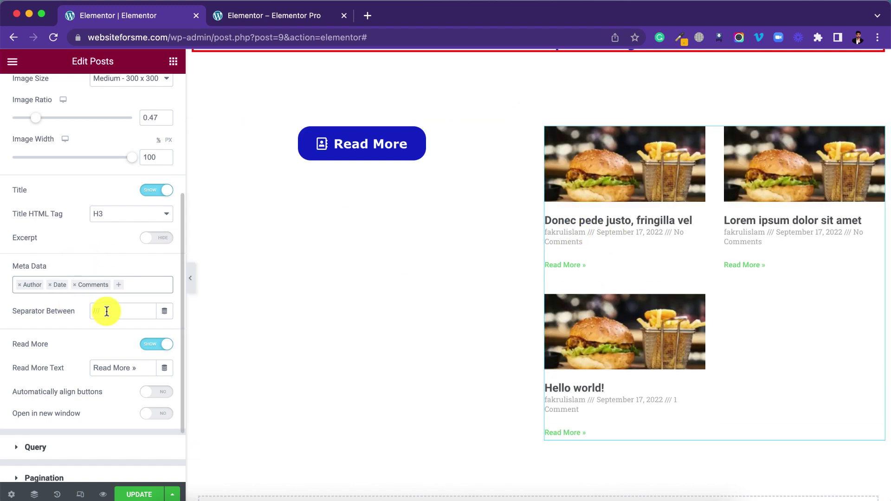
Set the meta data separator to "--" and hide the posts' Read More link.
left_click_drag(107, 311, 86, 313)
type("--")
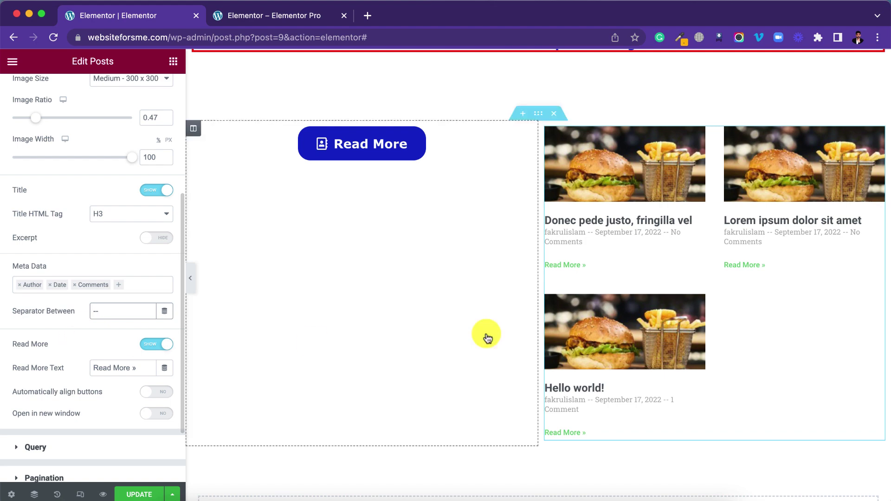
left_click(152, 346)
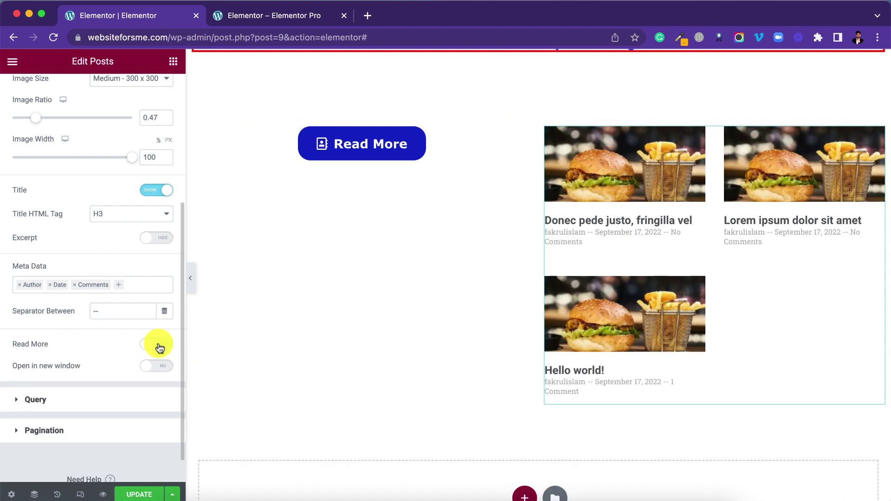
Open the Query settings of the Posts widget and examine the available Source options.
left_click(18, 400)
left_click(125, 134)
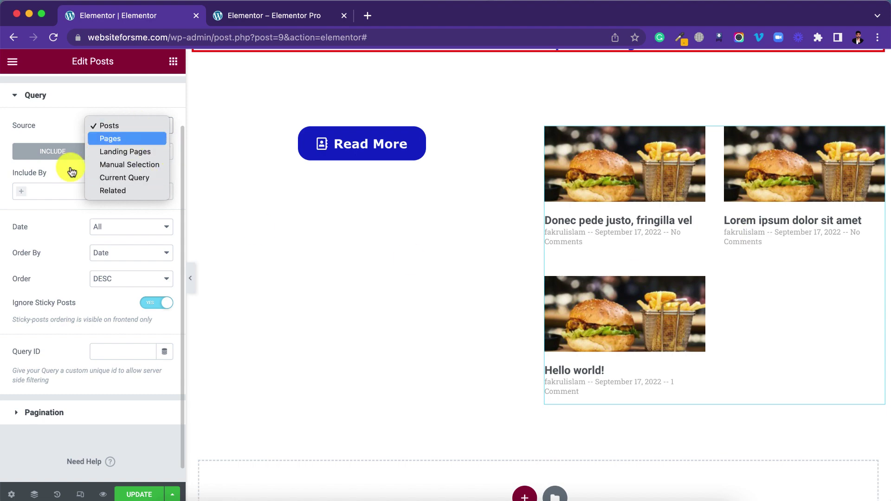
left_click(63, 207)
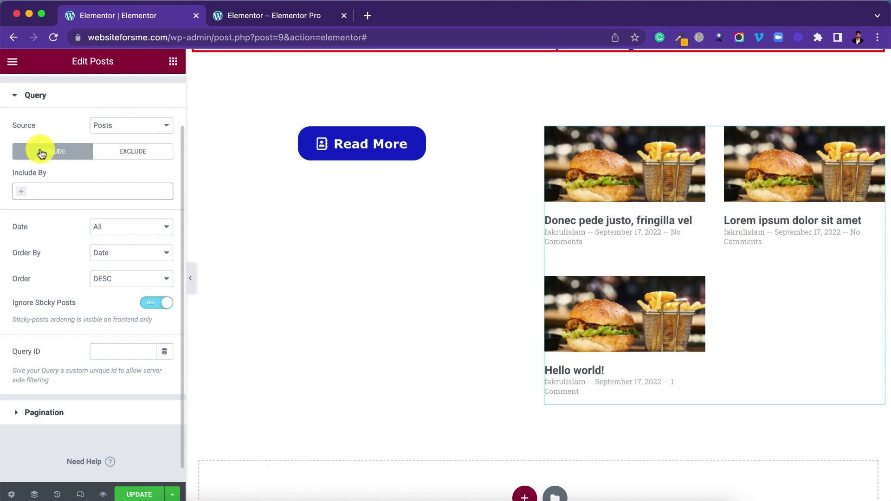
Try including posts by the term Categories: Uncategorized and remove that include filter again.
left_click(61, 186)
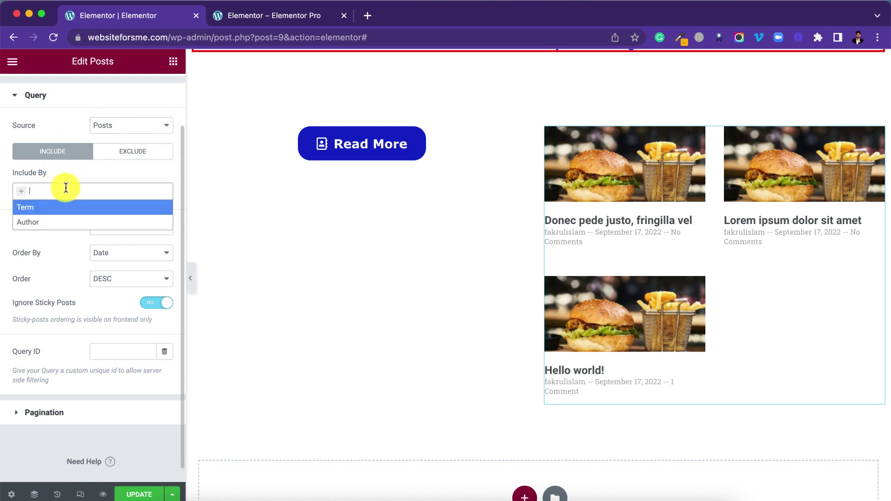
left_click(47, 207)
left_click(59, 233)
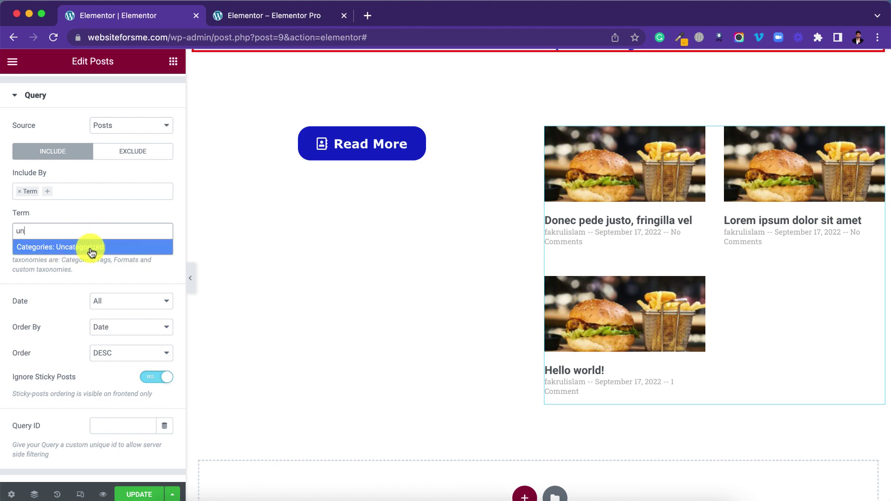
left_click(88, 247)
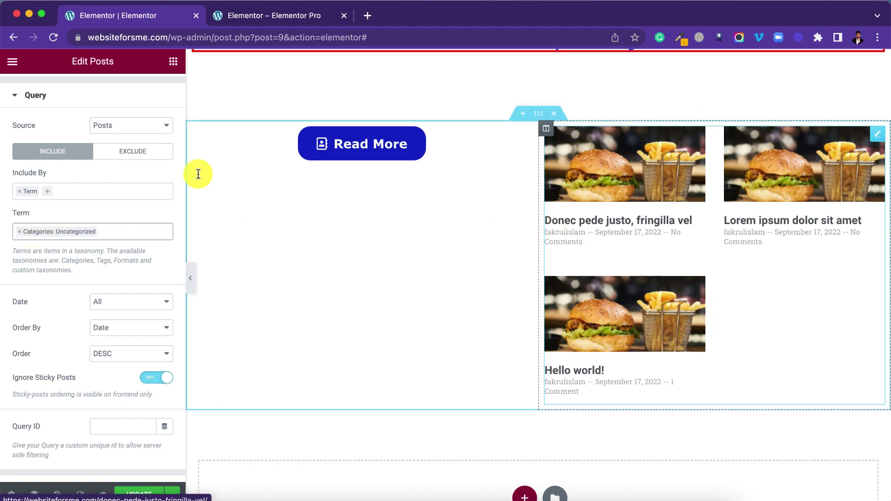
left_click(19, 233)
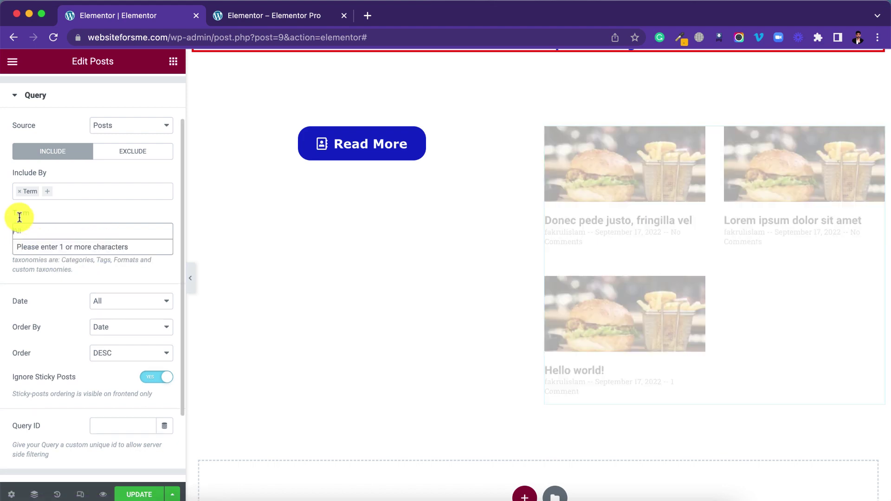
left_click(20, 194)
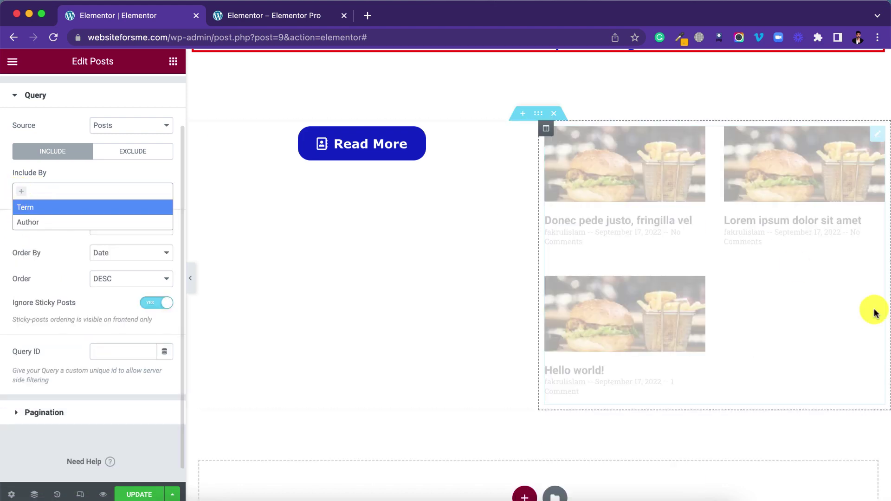
Exclude posts by the term Categories: Uncategorized in the query.
left_click(134, 152)
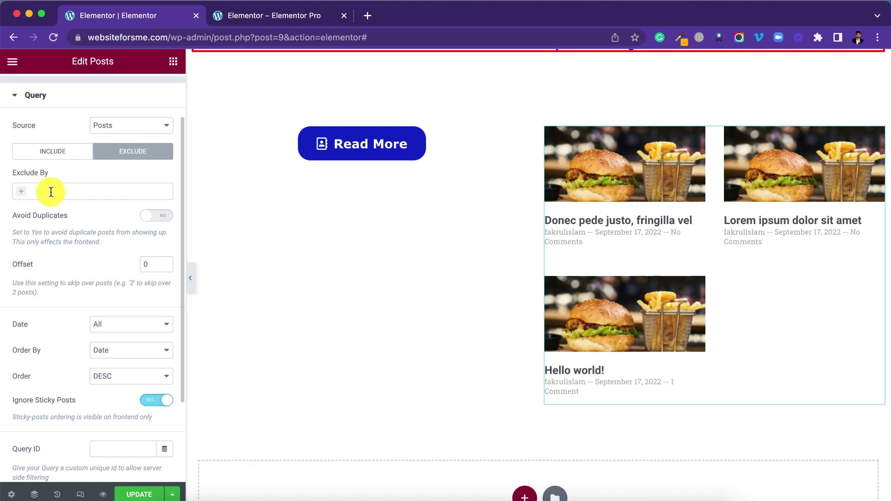
left_click(82, 194)
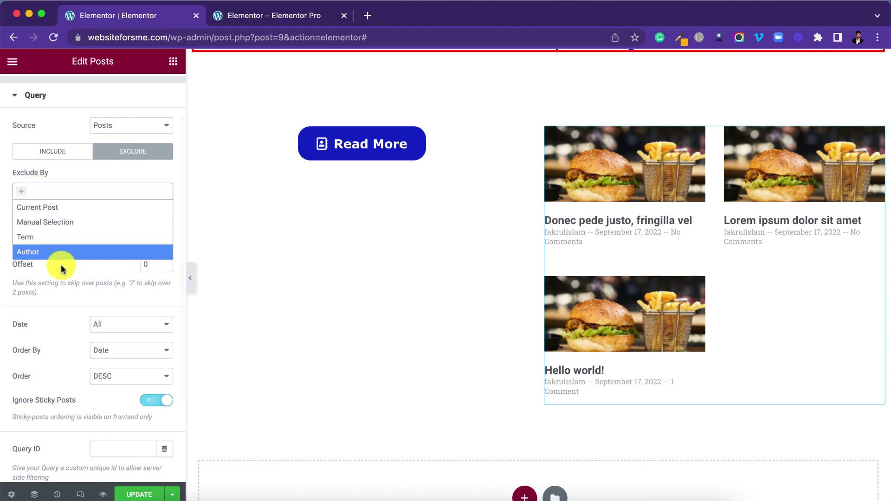
left_click(50, 237)
left_click(66, 230)
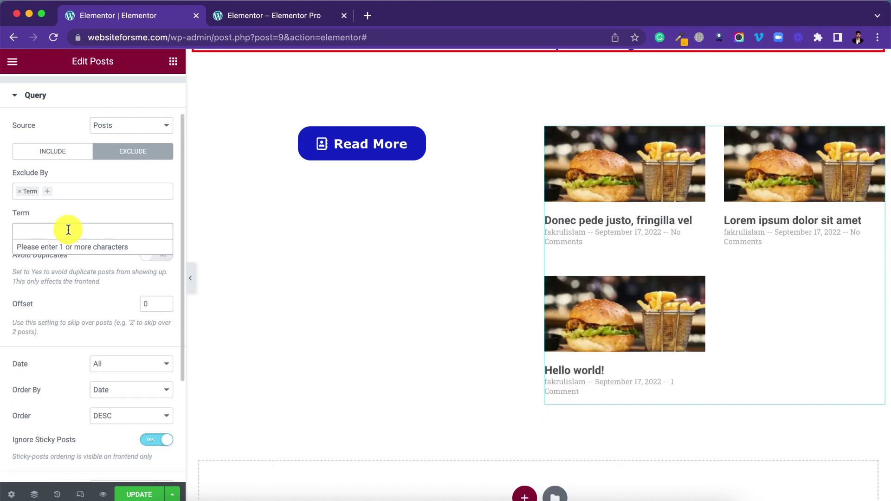
type("un")
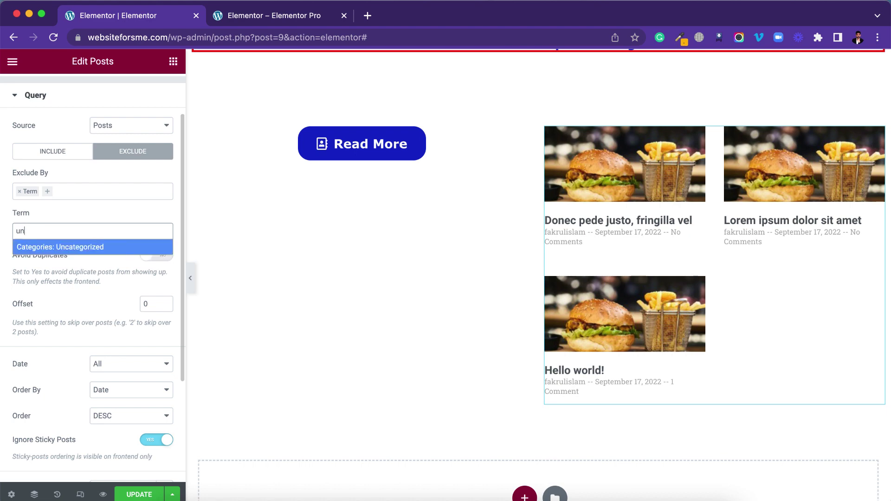
left_click(96, 246)
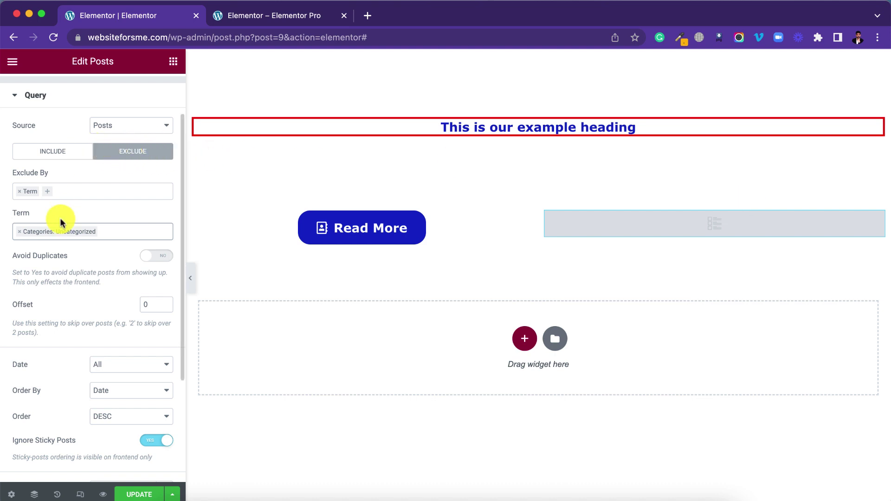
Remove the Uncategorized term and the Term condition from the query's exclusions.
left_click(19, 231)
left_click(20, 191)
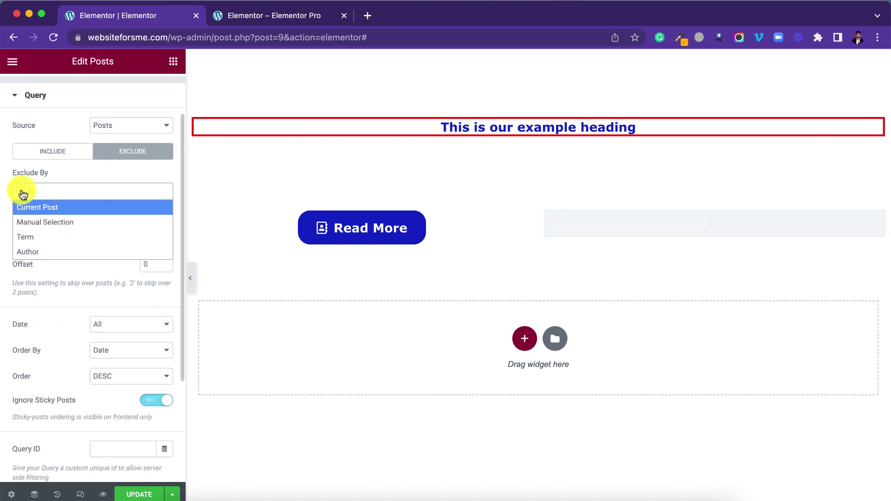
left_click(64, 295)
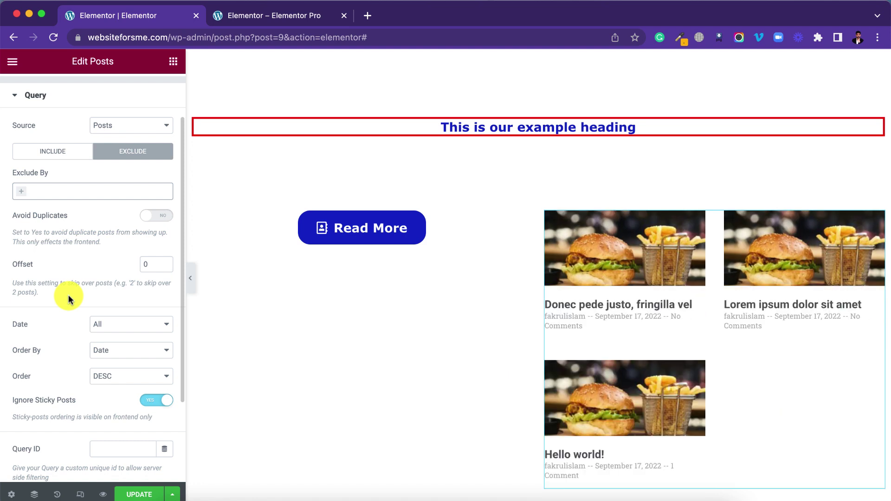
Set the pagination of the Posts widget to Numbers.
scroll(77, 283, "down", 3)
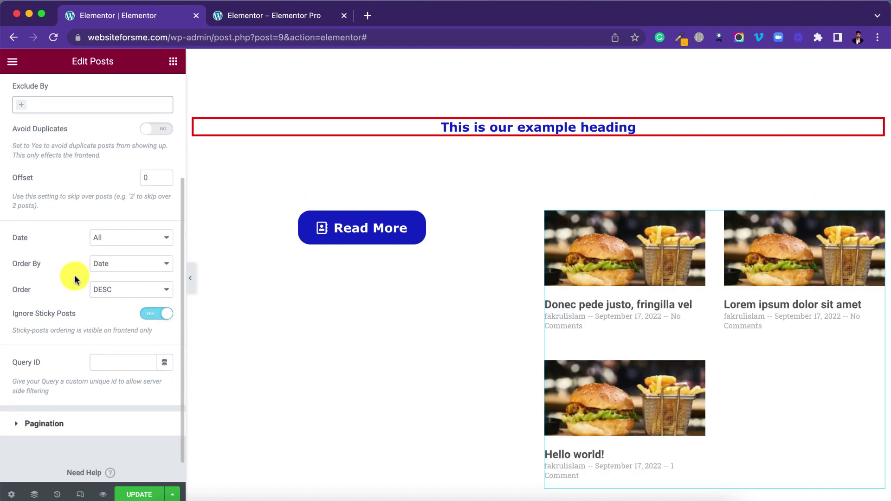
scroll(75, 275, "up", 2)
scroll(75, 275, "down", 3)
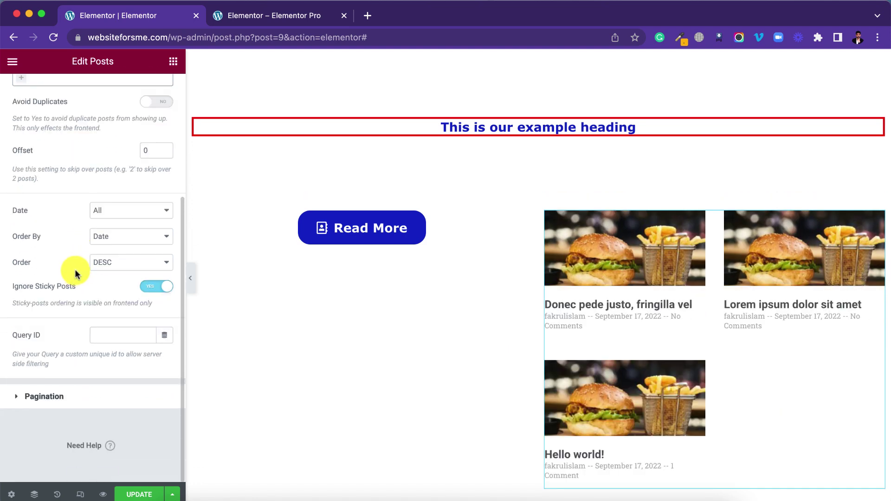
left_click(48, 400)
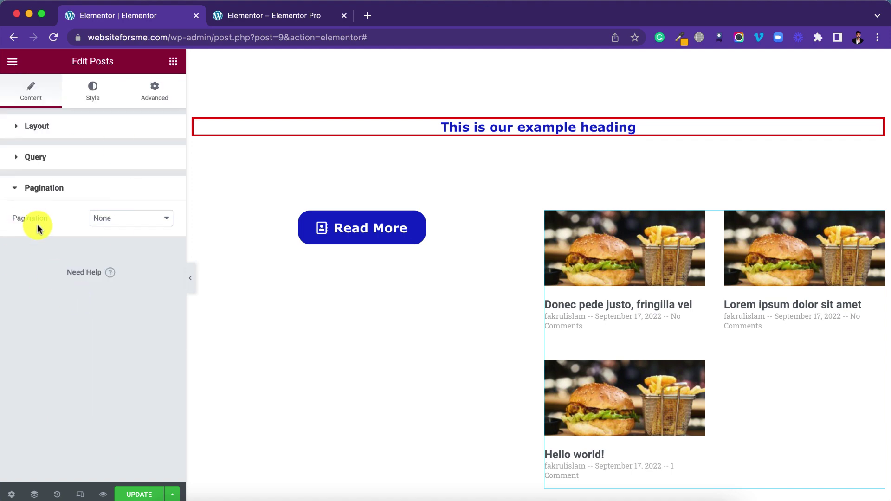
left_click(106, 222)
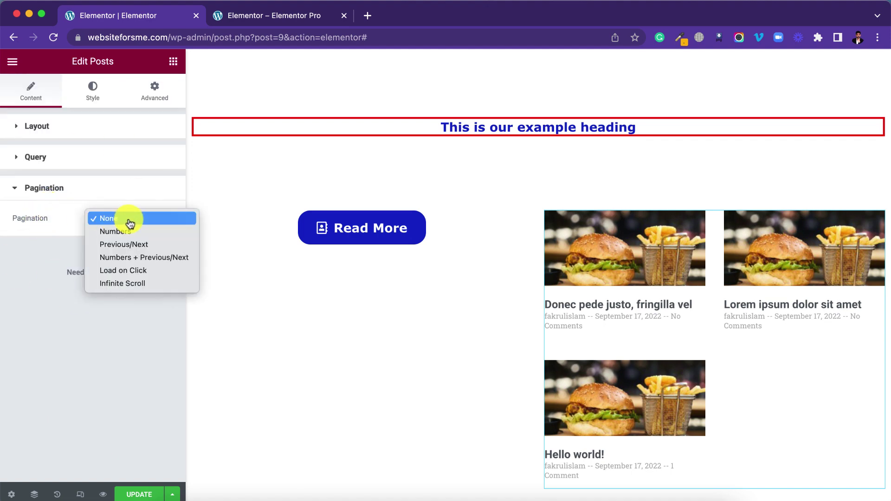
left_click(104, 222)
left_click(102, 223)
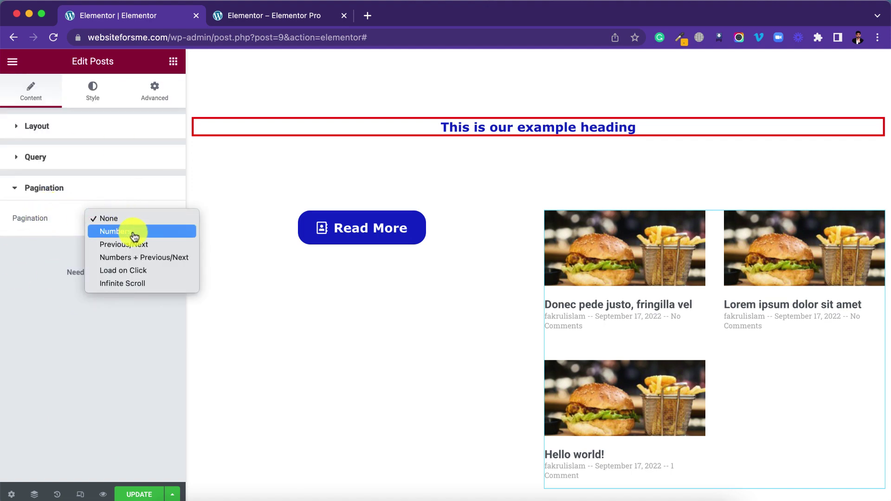
left_click(133, 232)
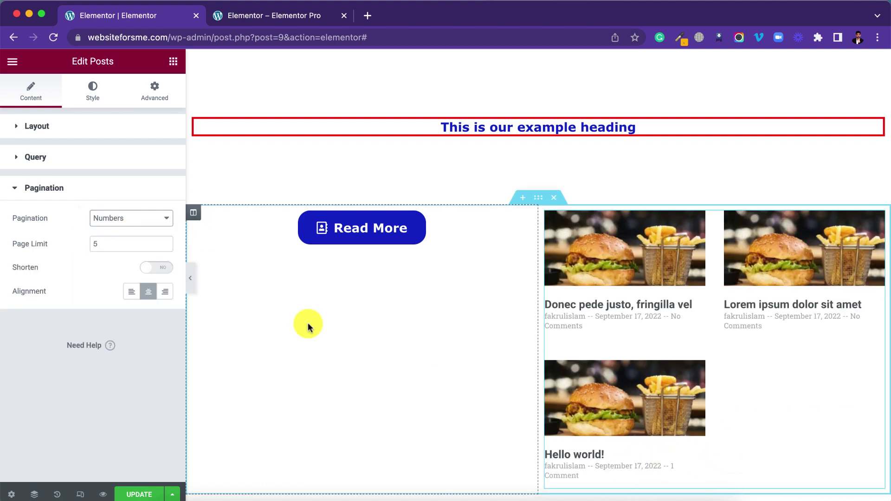
Set Posts Per Page to 2 in the Posts widget's layout settings.
left_click(30, 127)
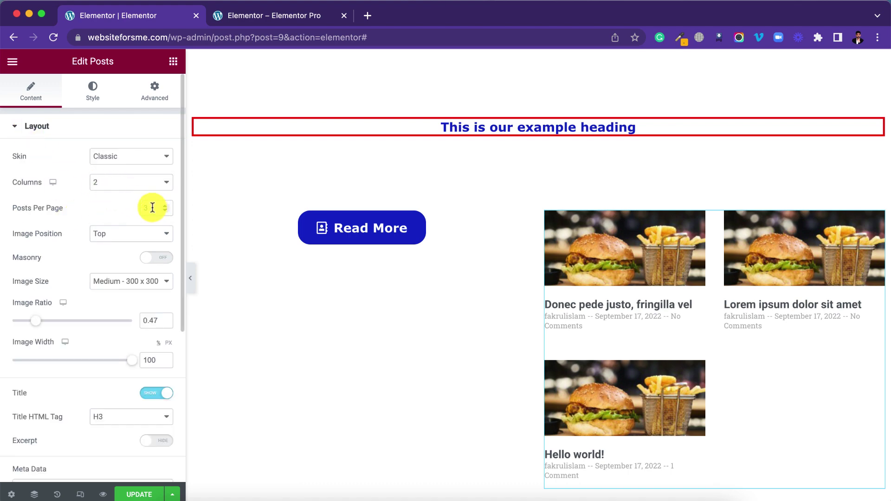
double_click(138, 208)
type("2")
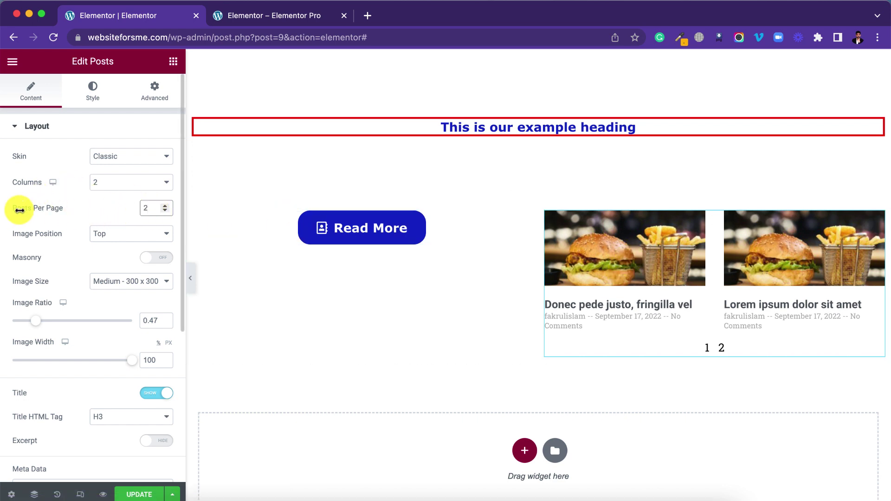
Change the Posts widget's pagination type to Previous/Next.
scroll(69, 316, "down", 5)
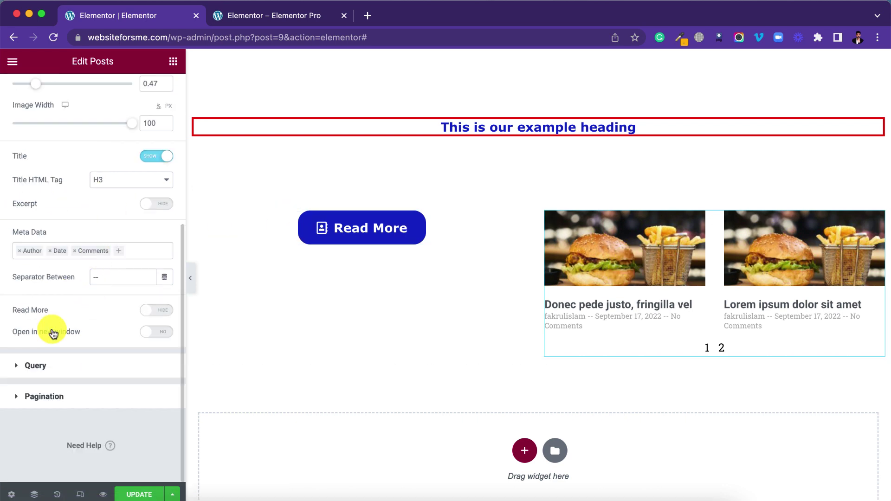
left_click(46, 397)
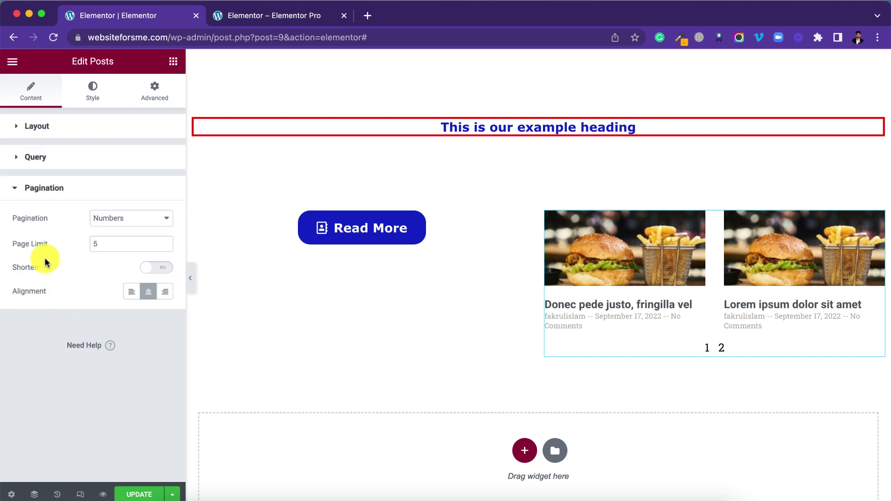
left_click(124, 217)
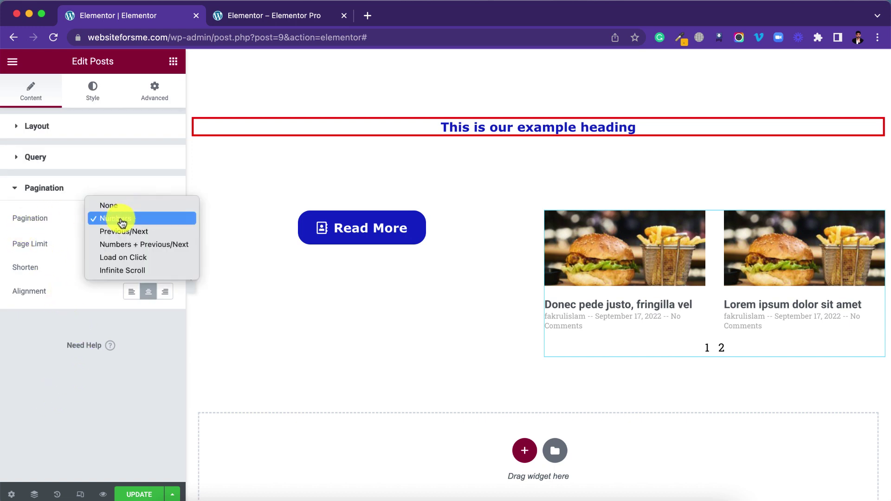
left_click(122, 223)
left_click(121, 220)
left_click(123, 231)
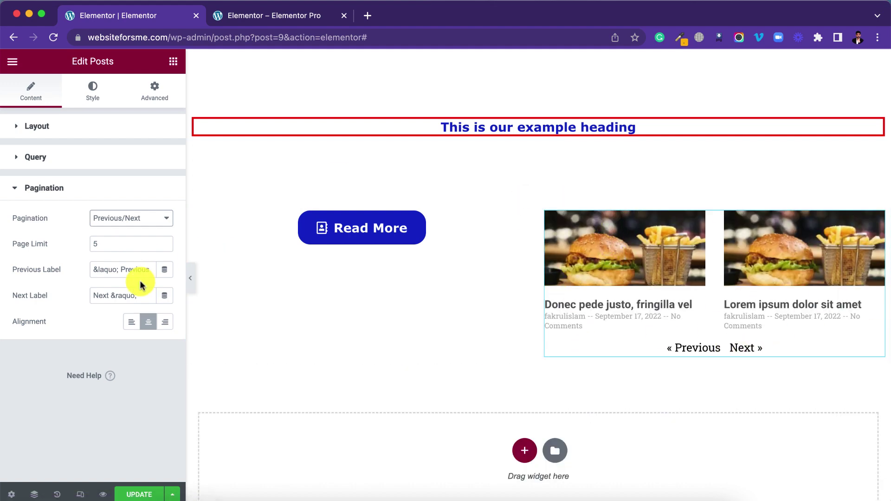
Set Posts Per Page to 3 in the Posts widget's layout settings.
left_click(77, 127)
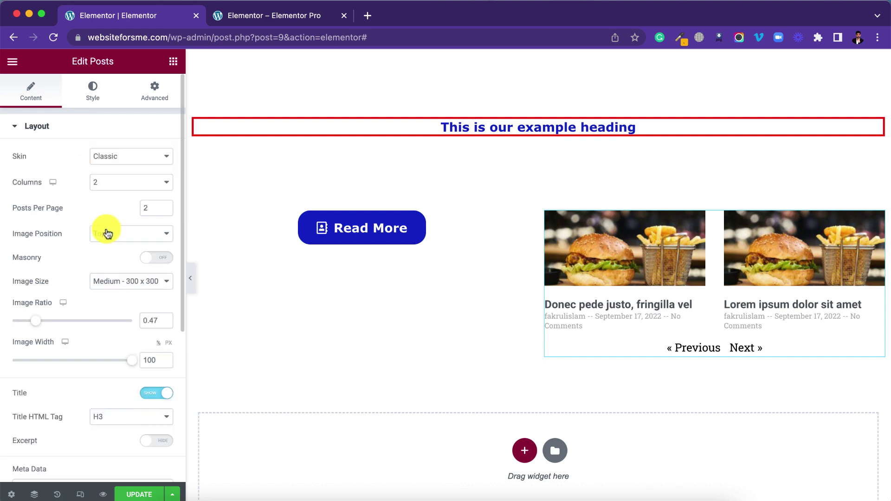
left_click(163, 206)
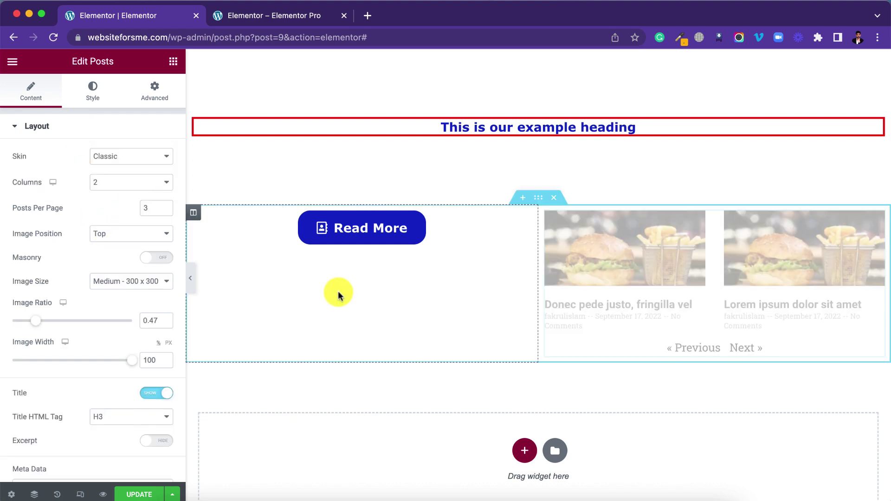
Find the Gallery widget by searching for "galler" and place it below the Read More button.
left_click(172, 64)
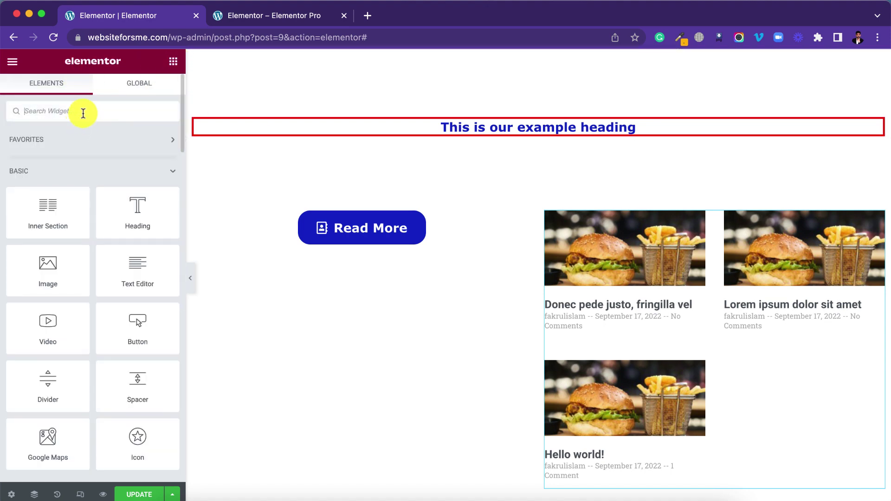
type("galler")
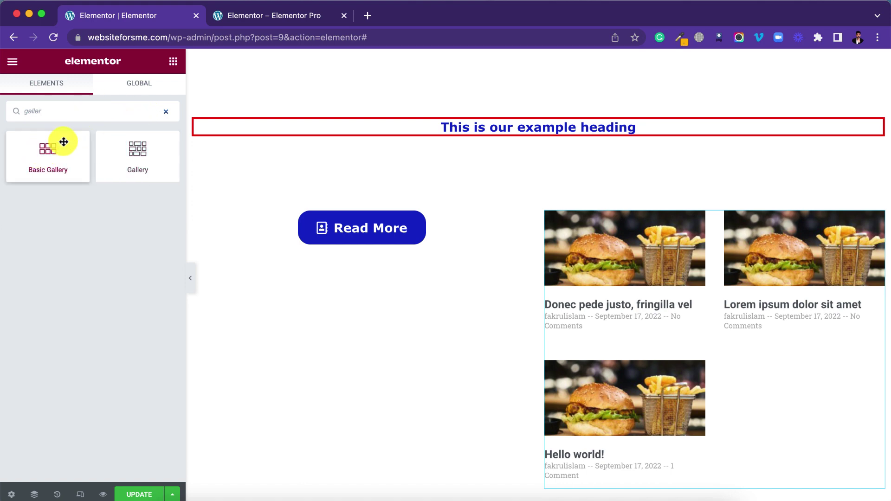
left_click_drag(136, 153, 347, 273)
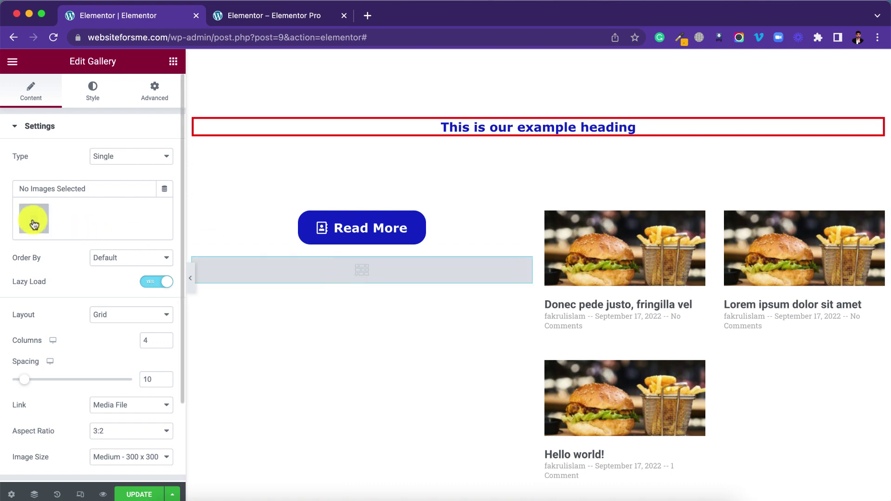
Keep the gallery type at Single and select the existing burger image from the media library for it.
left_click(138, 157)
left_click(139, 157)
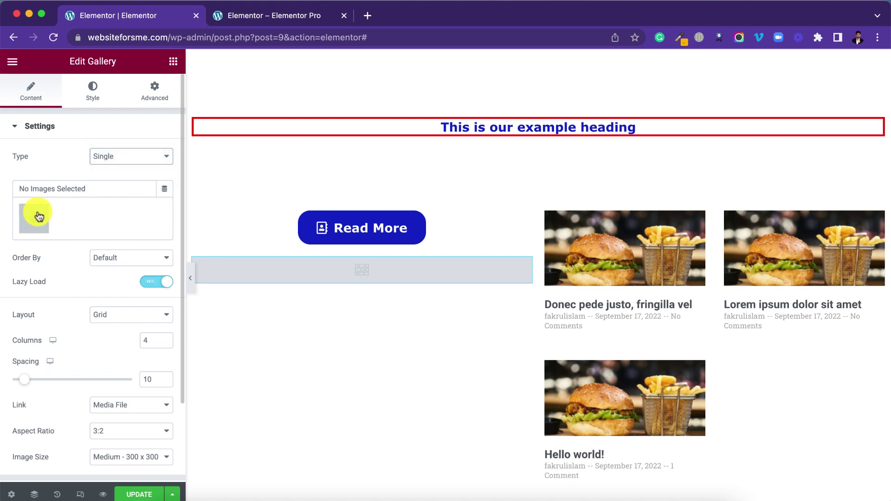
left_click(34, 219)
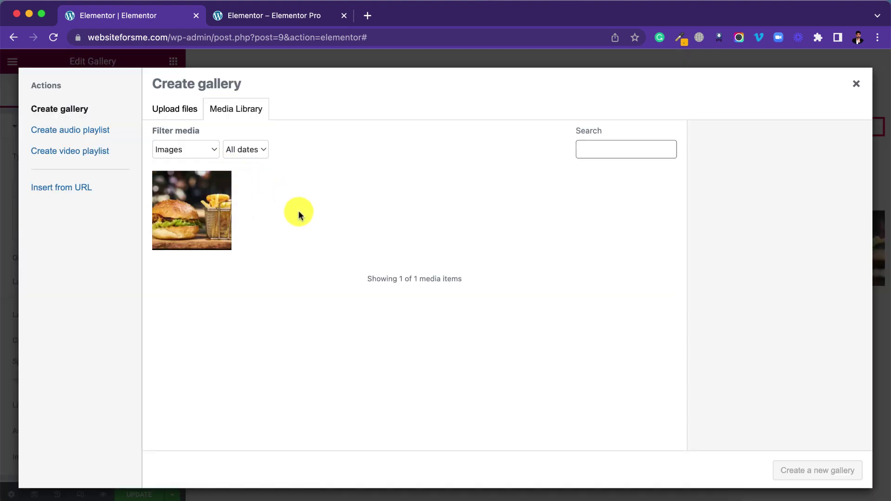
left_click(195, 220)
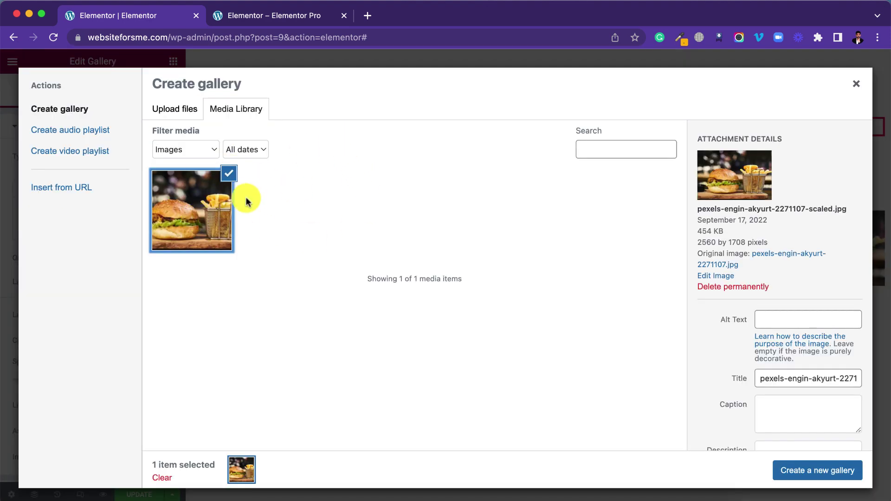
Search Google for "pexels photo" in a new browser tab and open the Pexels website.
left_click(368, 20)
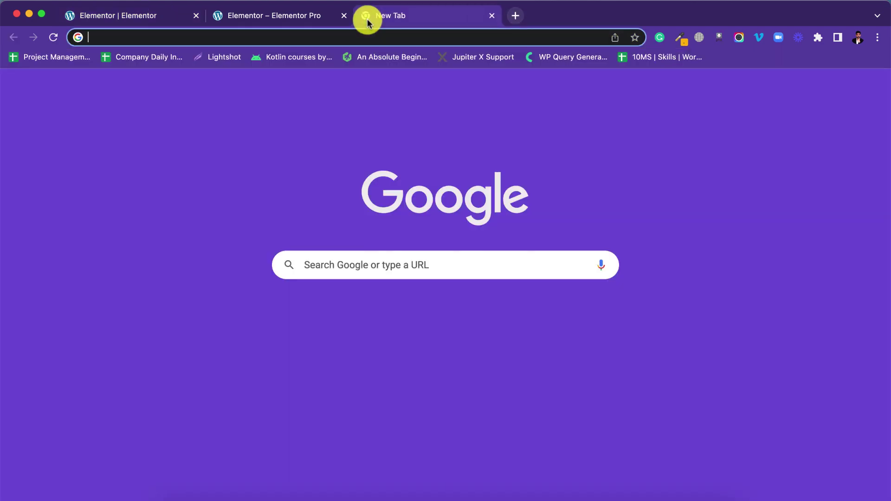
type("pe")
key("Return")
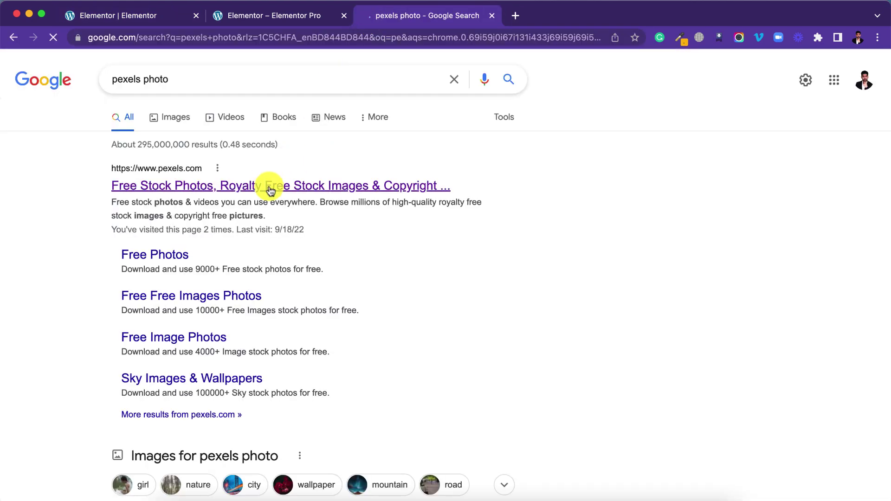
left_click(324, 189)
left_click(491, 16)
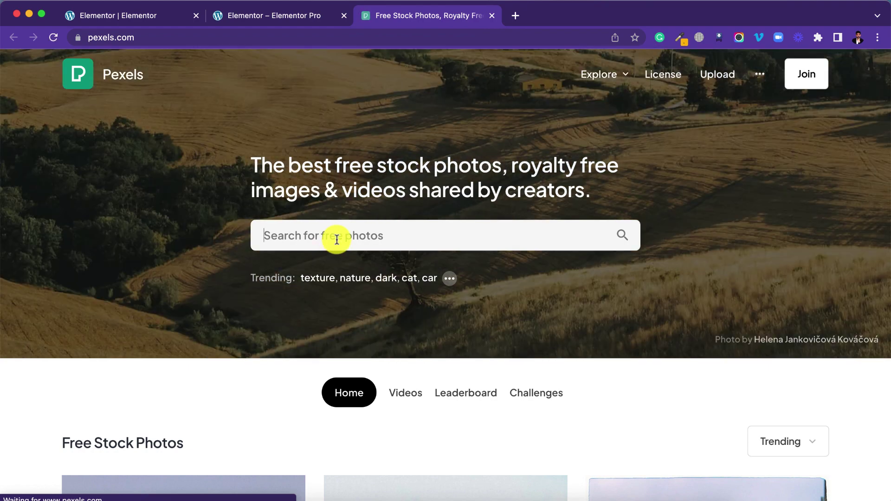
Search Pexels for burger photos.
left_click(336, 239)
type("burger")
key("Return")
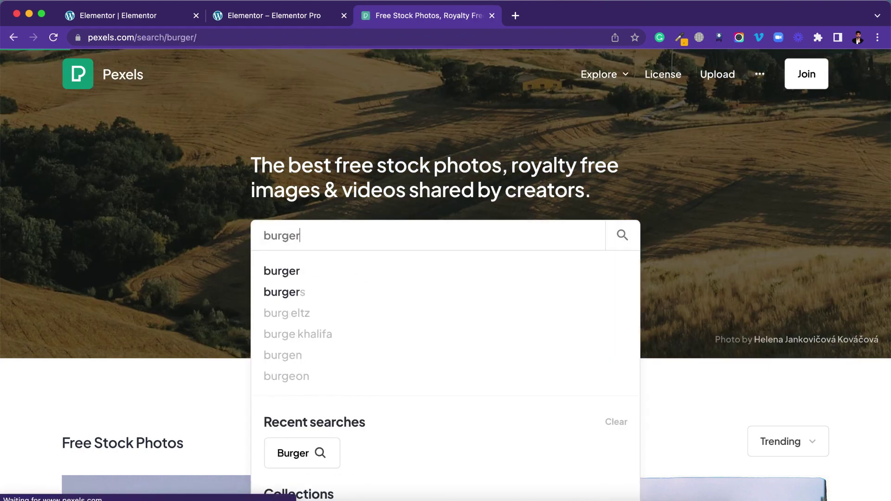
Download the "Fries and Burger on Plate" photo and return to the burger search results.
scroll(437, 249, "down", 10)
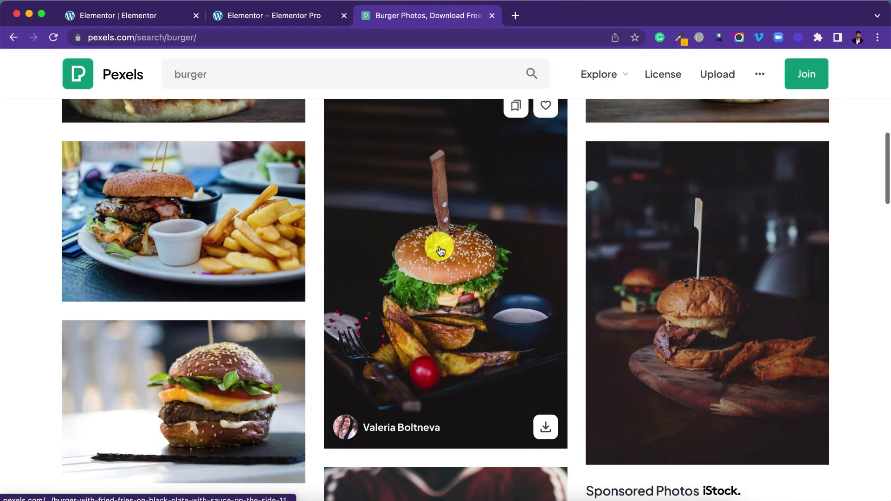
left_click(235, 204)
left_click(760, 135)
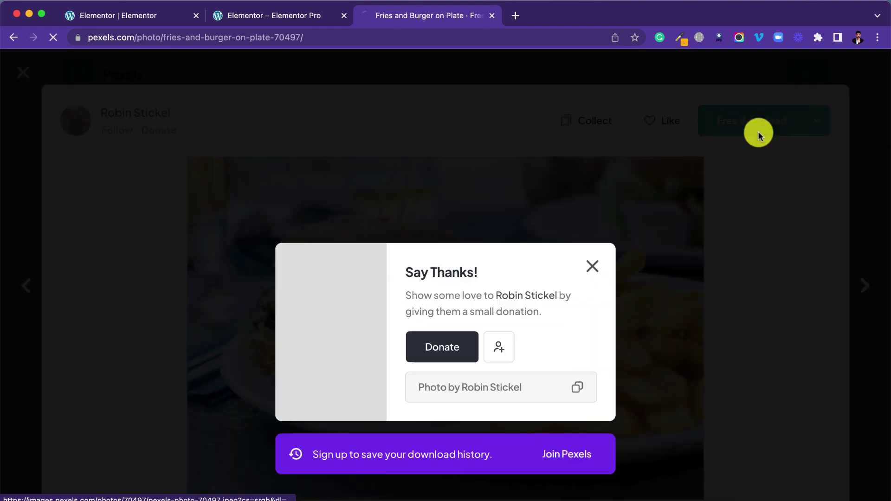
left_click(858, 216)
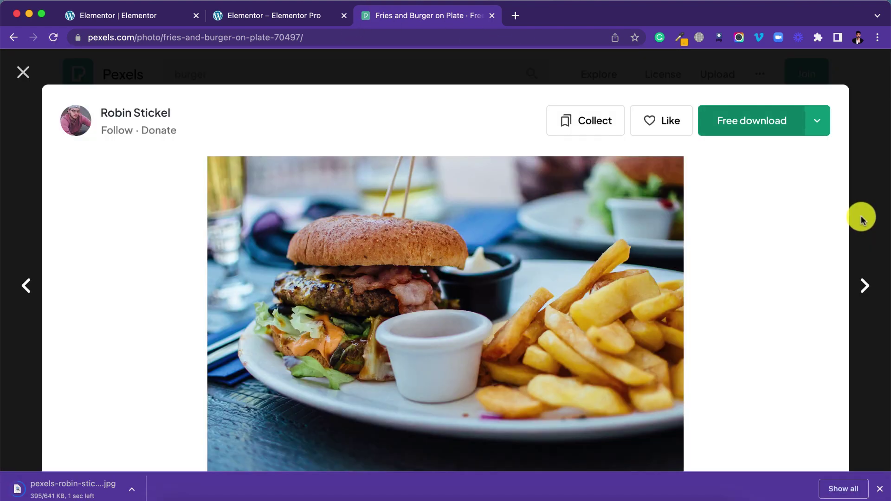
left_click(861, 217)
Download the "Tomato Burger and Fried Fries" photo and return to the burger search results.
scroll(551, 255, "down", 5)
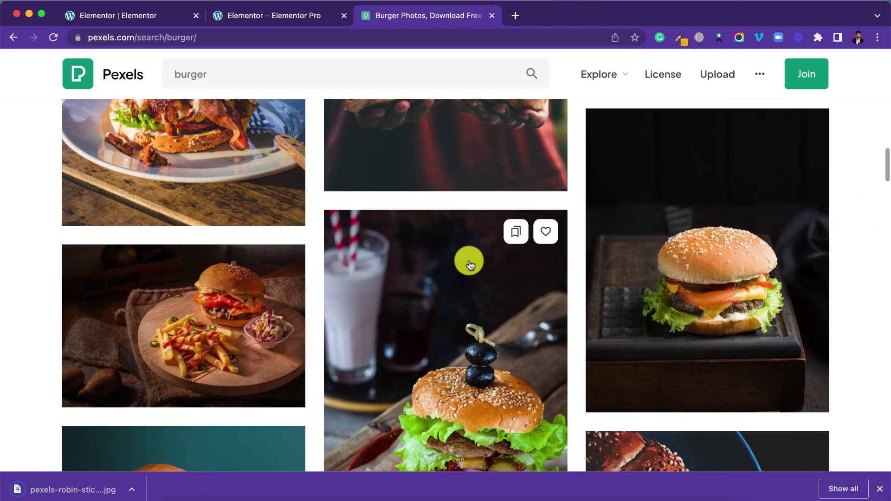
scroll(469, 264, "down", 1)
left_click(145, 248)
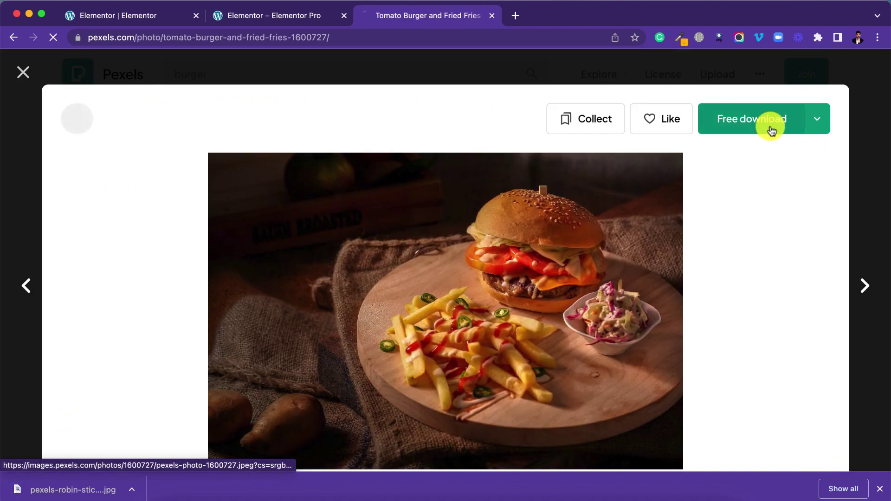
left_click(771, 125)
left_click(867, 166)
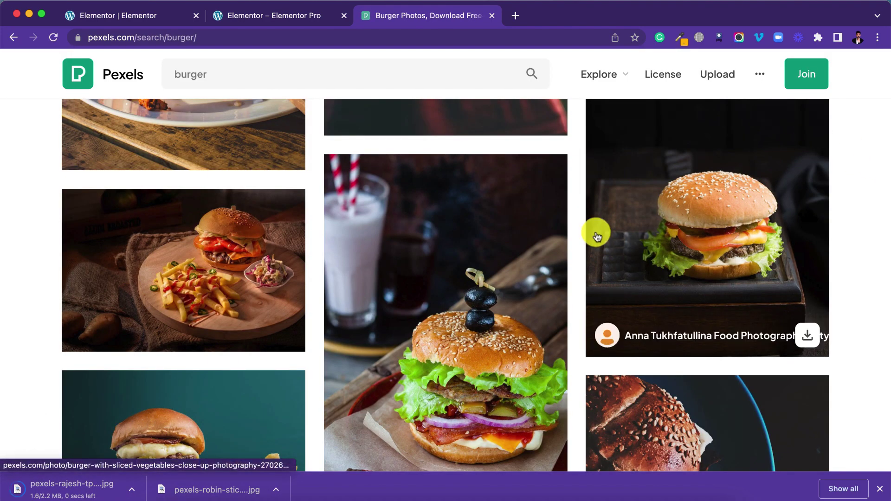
Download the "Hamburger and Fries Photo" and return to the burger search results.
scroll(594, 227, "down", 5)
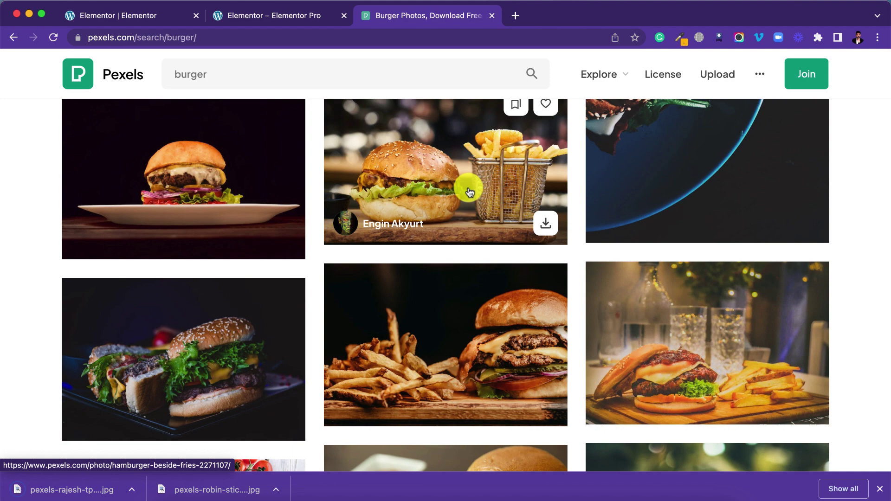
scroll(451, 310, "down", 1)
left_click(451, 310)
left_click(738, 123)
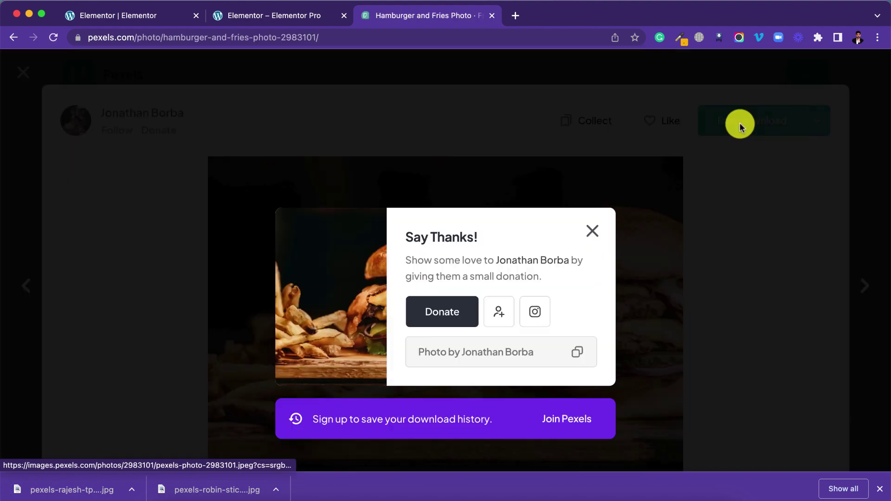
left_click(818, 173)
left_click(866, 175)
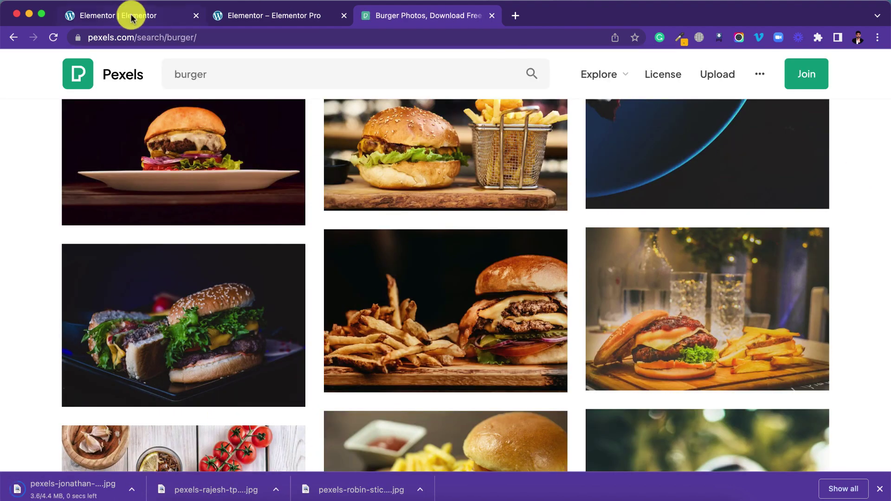
Switch back to the Elementor editor and upload the three newly downloaded burger photos from Downloads to the media library.
left_click(124, 15)
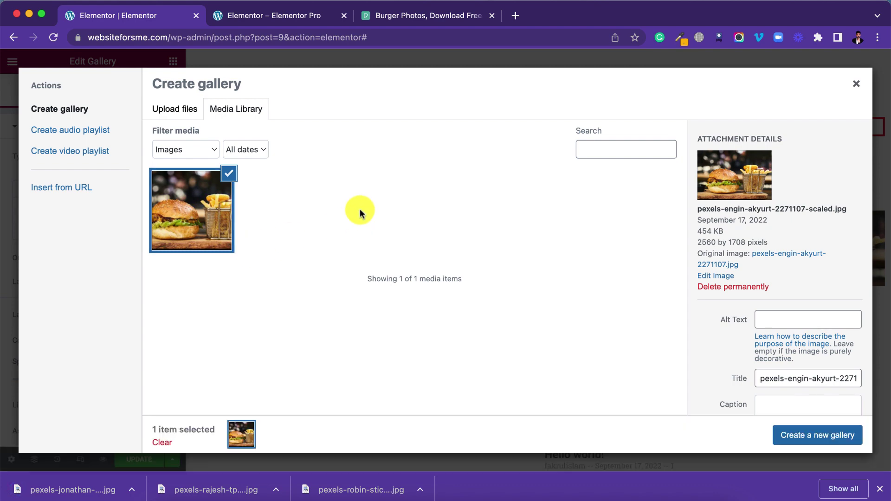
left_click(172, 111)
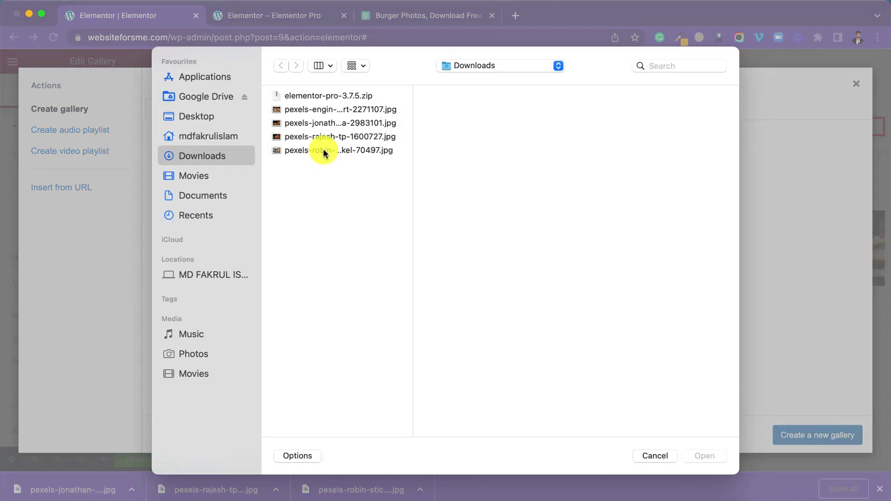
left_click_drag(324, 168, 316, 193)
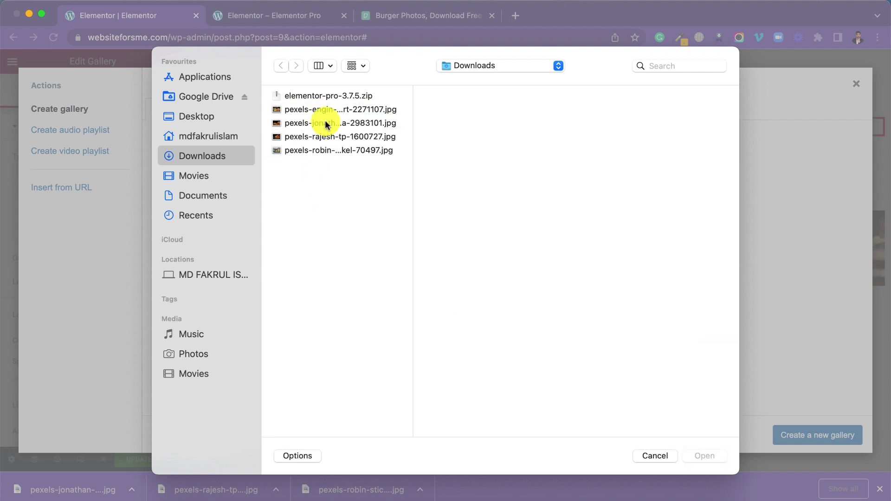
left_click(320, 110)
left_click(324, 123)
left_click(324, 137)
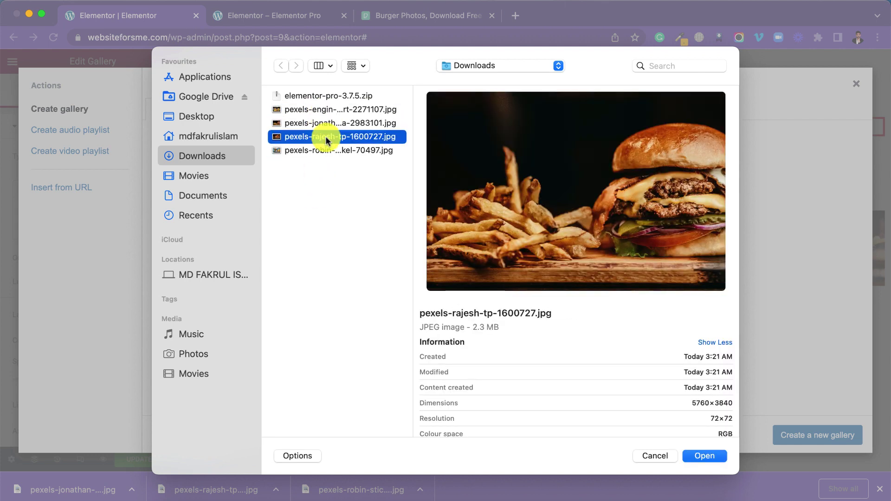
left_click(326, 150)
left_click_drag(324, 179, 325, 119)
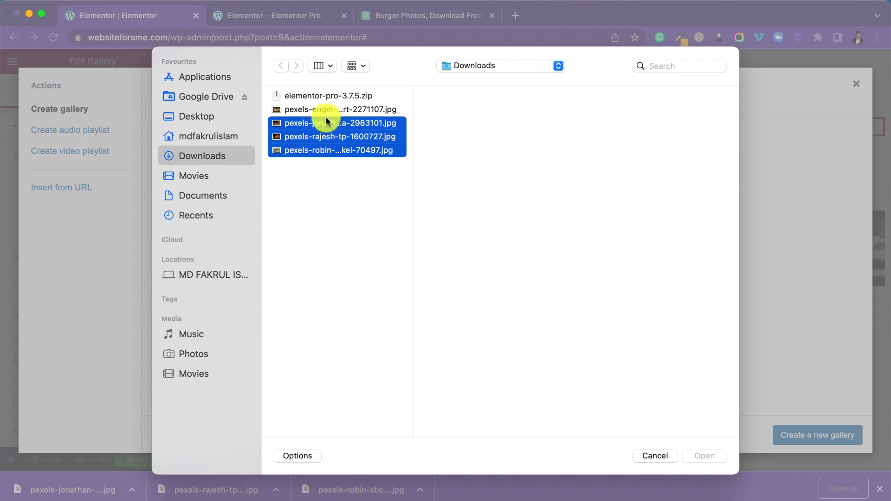
left_click(709, 457)
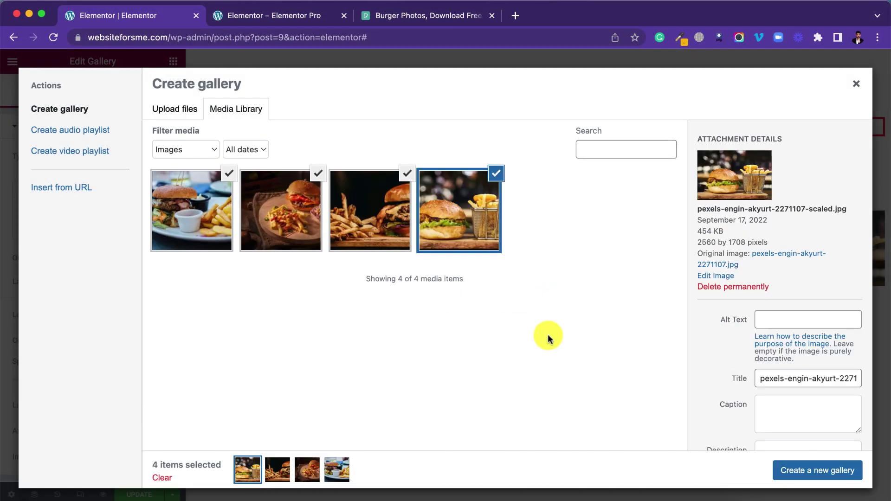
Create a new gallery from the four selected burger images and insert it into the Gallery widget.
left_click(817, 478)
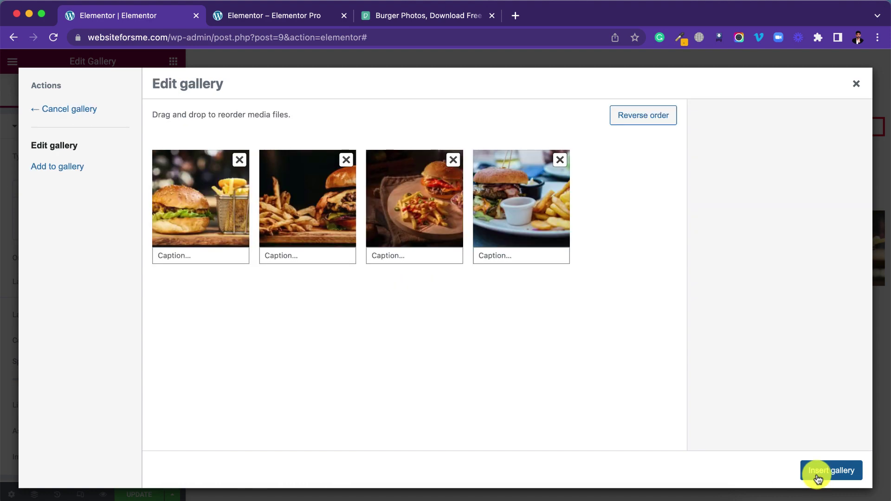
left_click(829, 472)
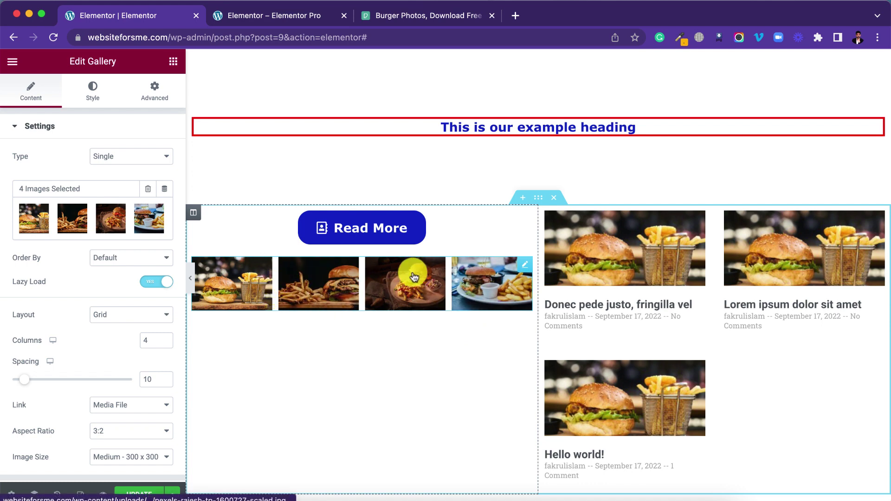
Change the Gallery widget's type to Multiple and expand the first gallery item.
left_click(133, 156)
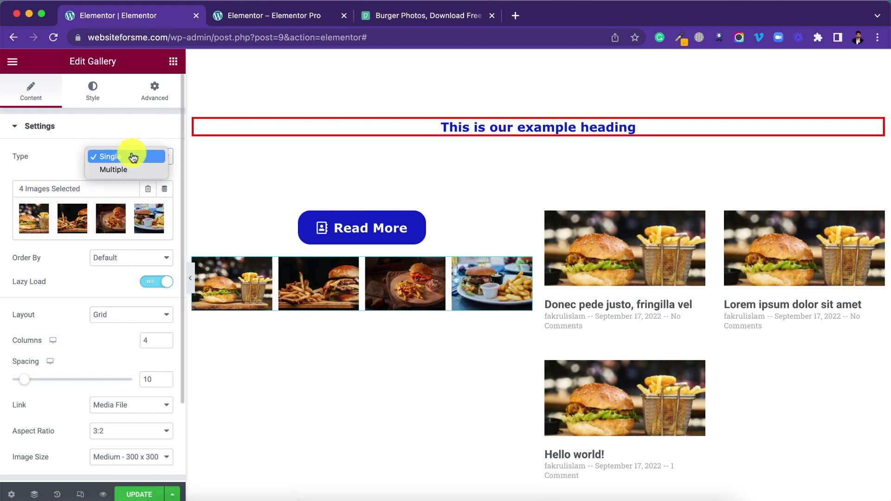
left_click(117, 170)
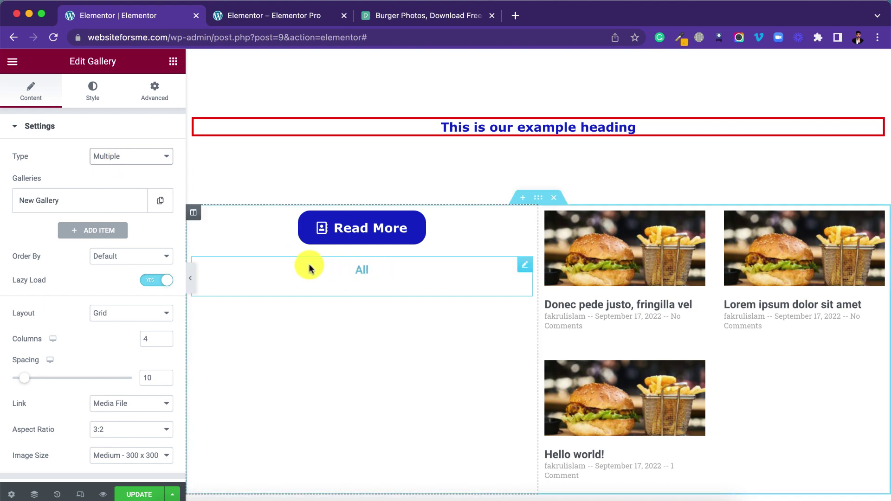
left_click(68, 204)
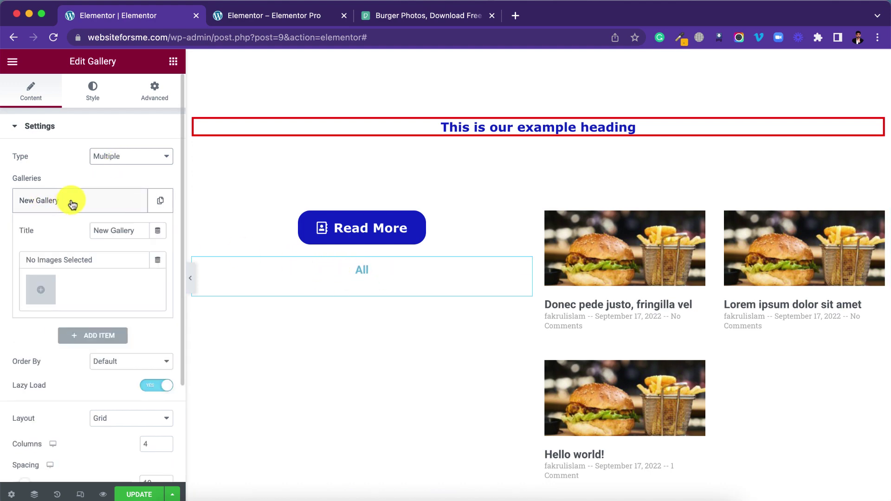
left_click(72, 204)
left_click(74, 204)
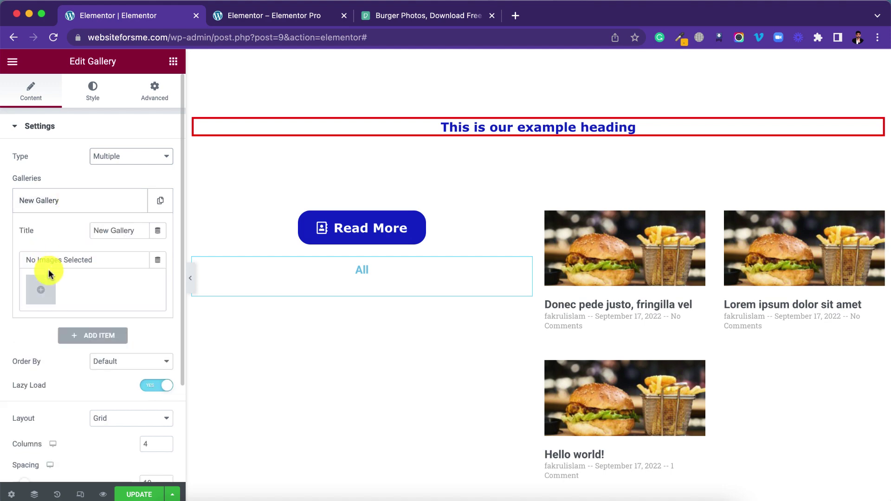
Insert all four burger images from the media library into the first gallery and title it "Burger".
left_click(46, 283)
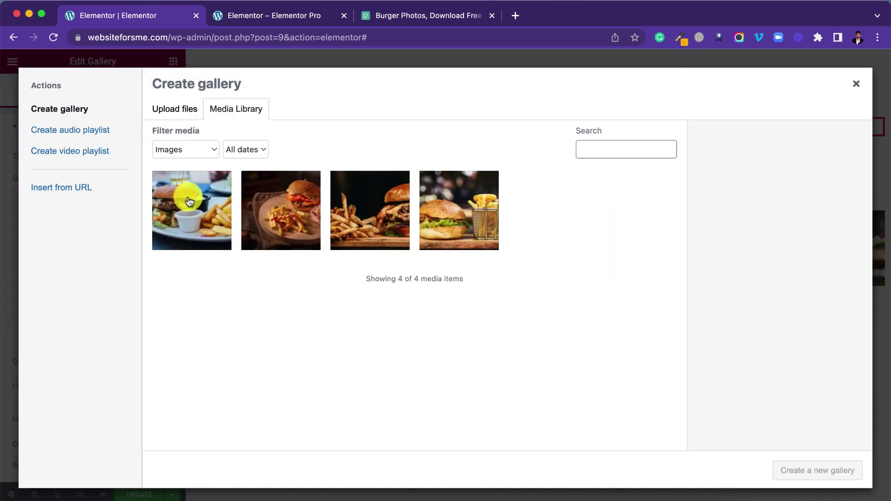
left_click(191, 204)
left_click(284, 216)
left_click(352, 205)
left_click(460, 211)
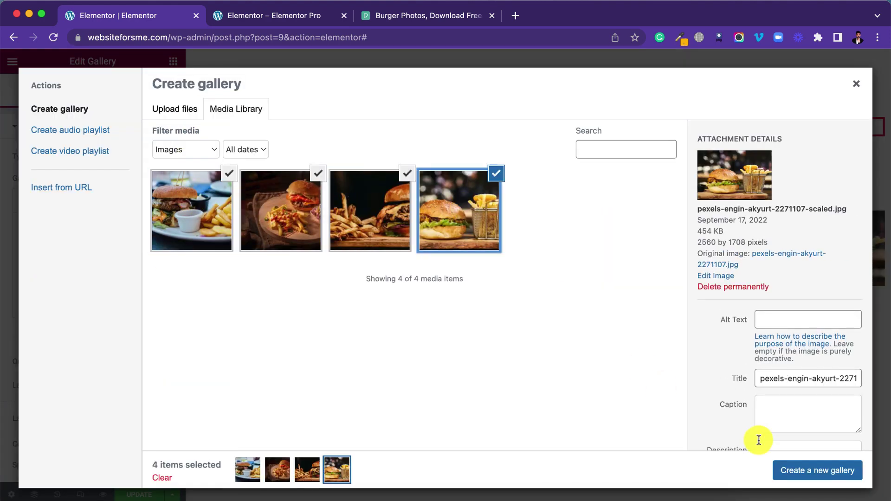
left_click(807, 470)
left_click(828, 470)
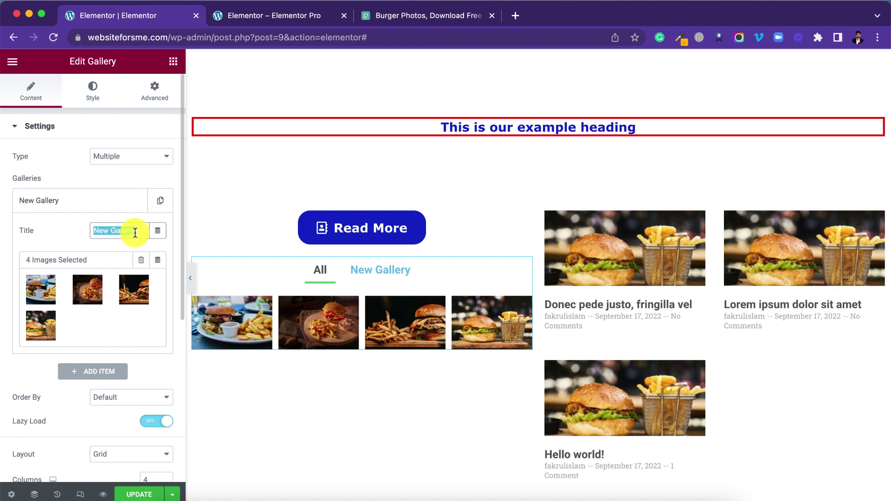
type("Burger")
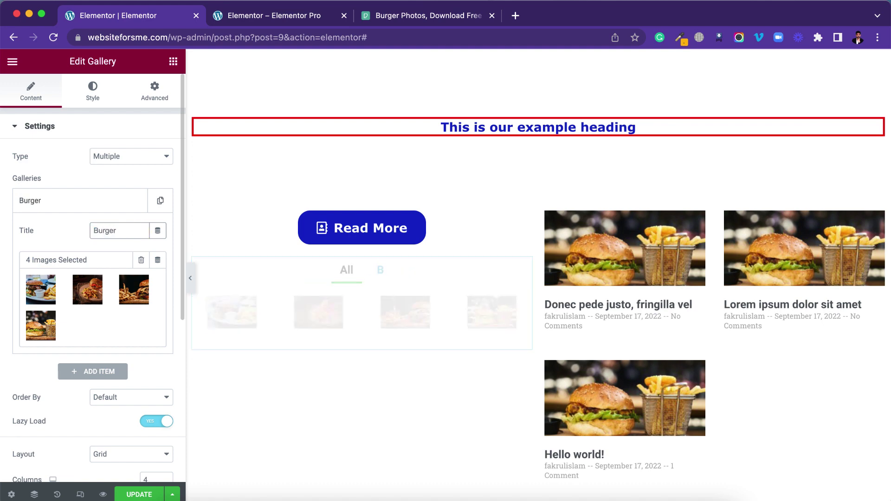
left_click(99, 211)
Add a second gallery item and title it "Pizza".
left_click(84, 230)
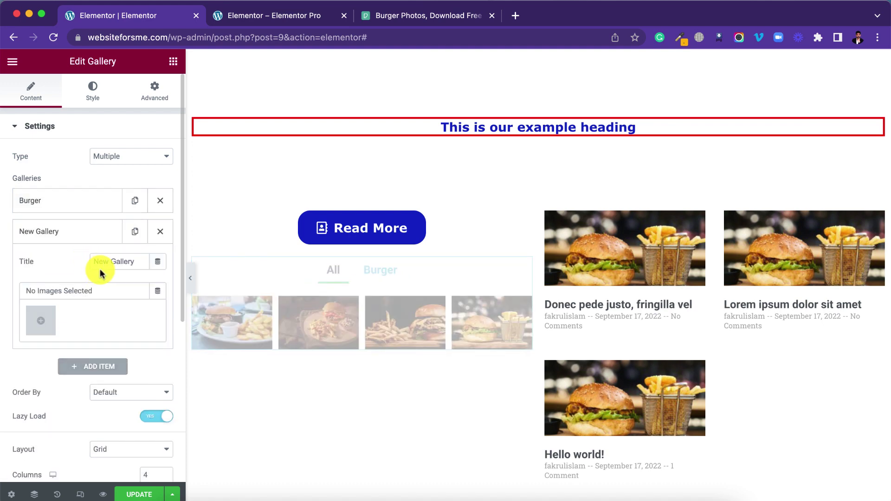
triple_click(117, 262)
type("Pizz")
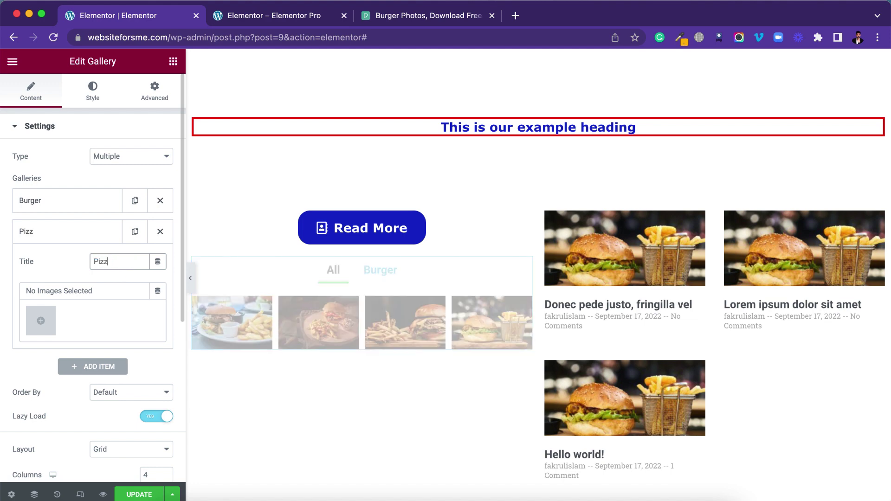
type("a")
Create a gallery from all four media library images and insert it into the Pizza item.
left_click(42, 322)
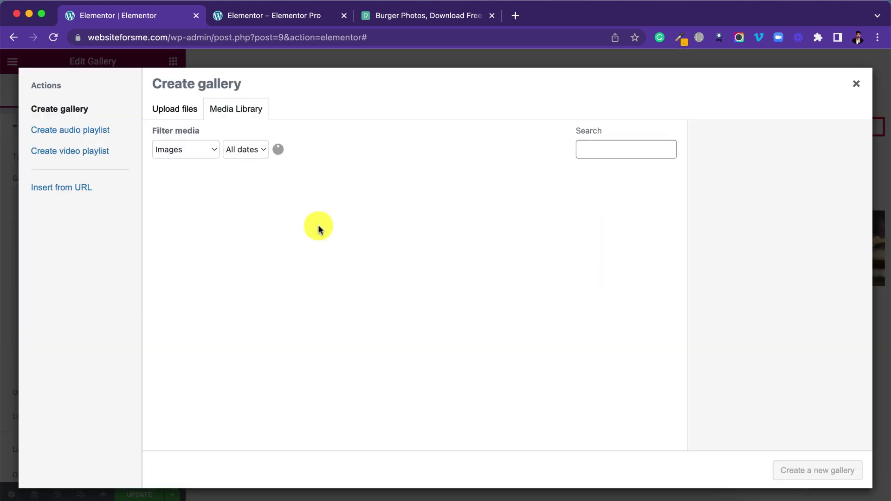
left_click(209, 211)
left_click(289, 213)
left_click(370, 210)
left_click(459, 210)
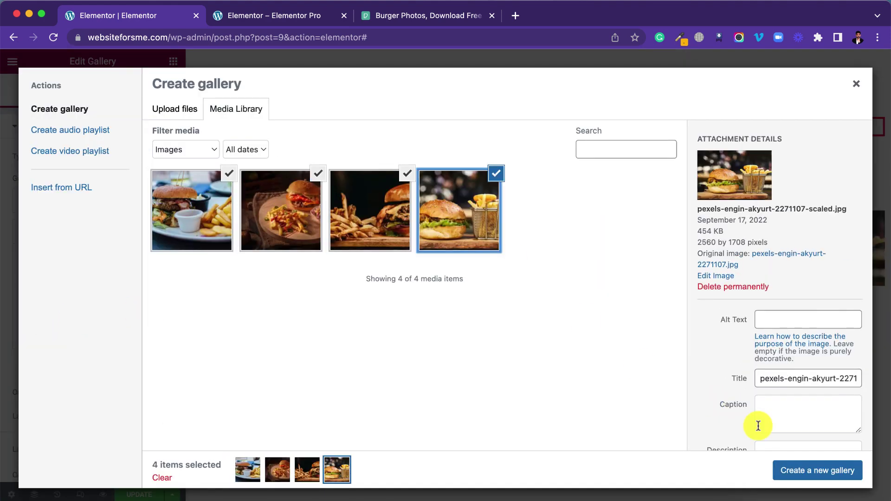
left_click(817, 470)
left_click(819, 478)
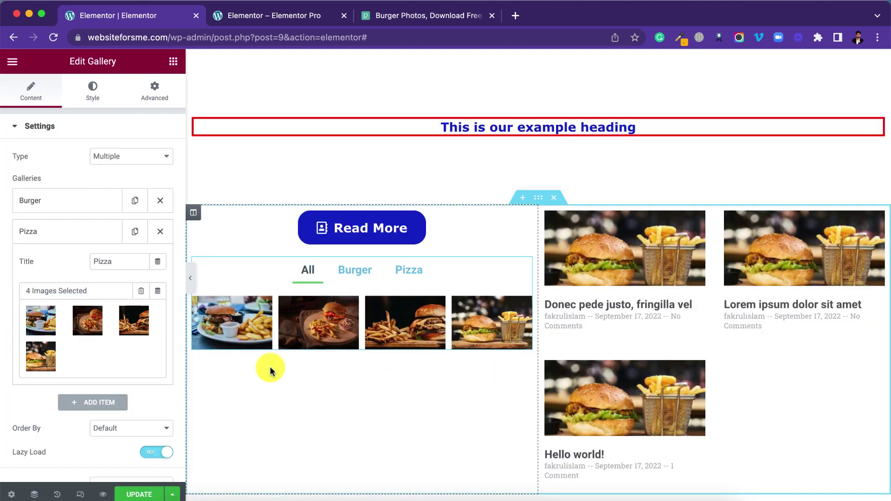
Preview the gallery without the editing panel, check its Burger, Pizza and All filters, and bring the panel back.
left_click(190, 278)
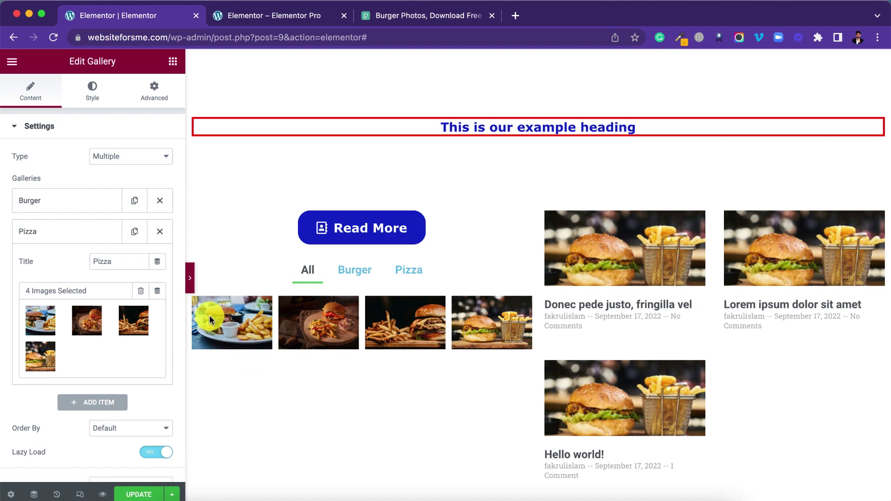
left_click(188, 277)
left_click(261, 273)
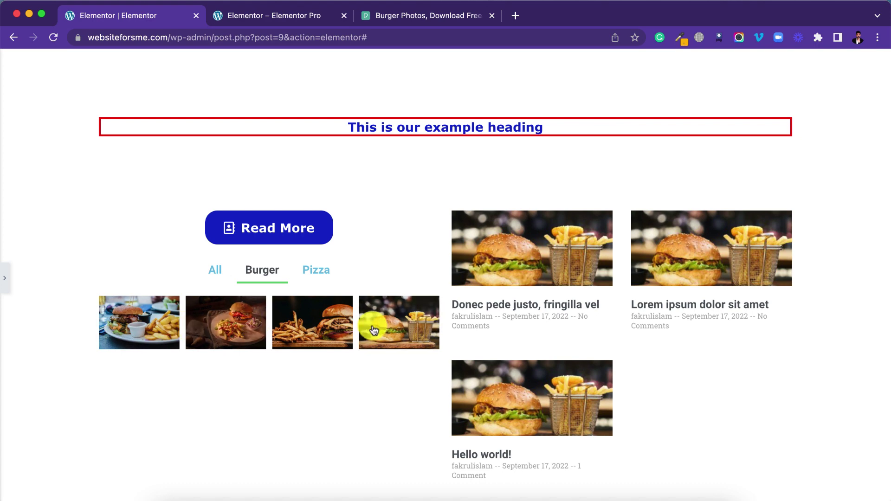
left_click(323, 276)
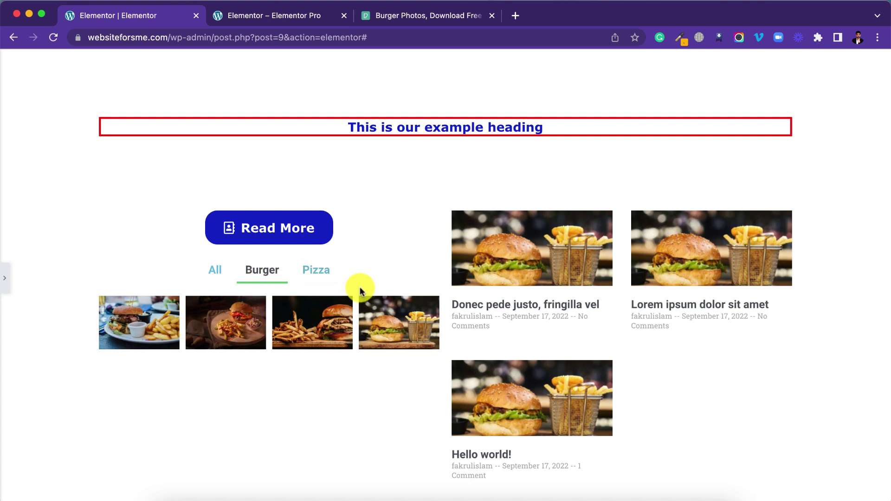
left_click(303, 277)
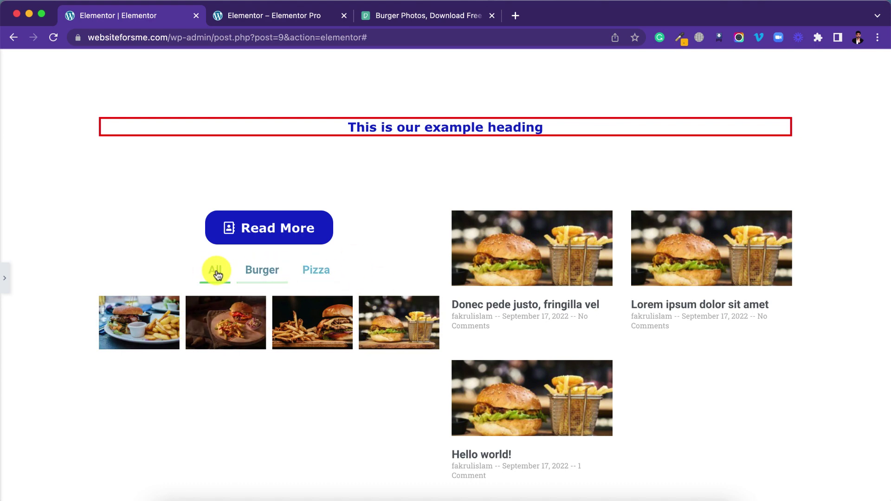
left_click(6, 284)
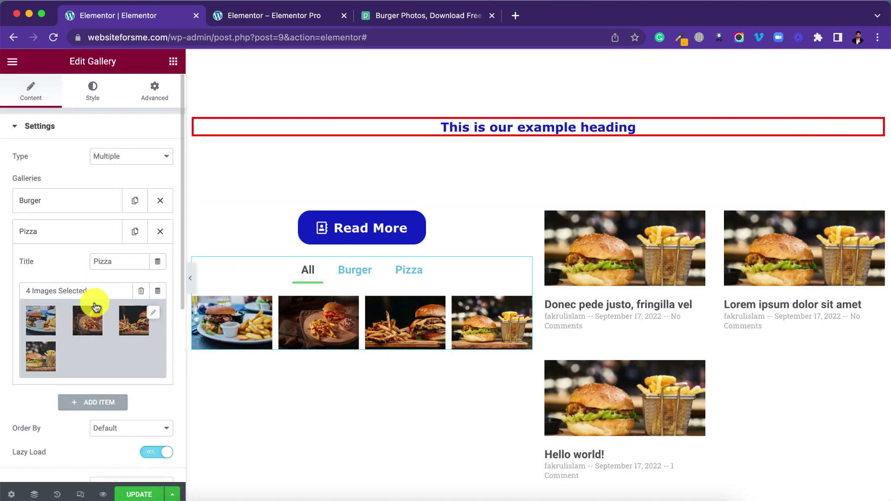
Try the Justified layout for the gallery, and set it to Masonry with the image size Thumbnail - 150 x 150.
left_click(73, 237)
scroll(89, 338, "down", 3)
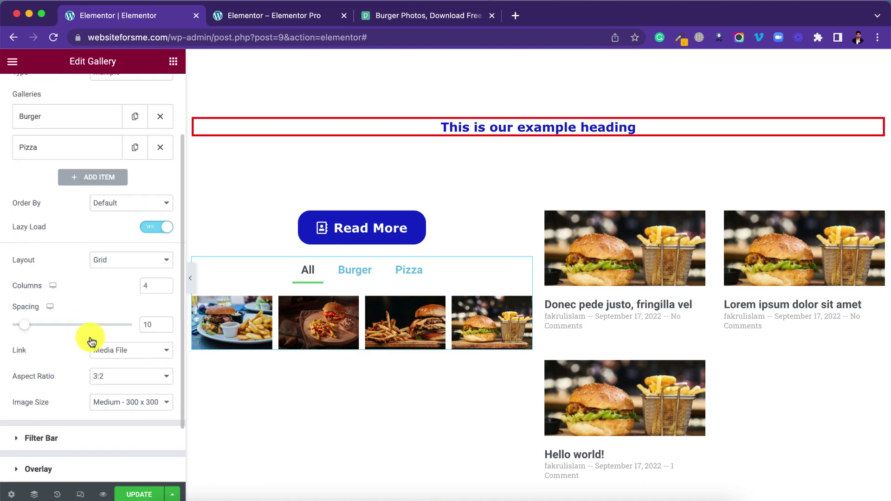
left_click(120, 211)
left_click(116, 224)
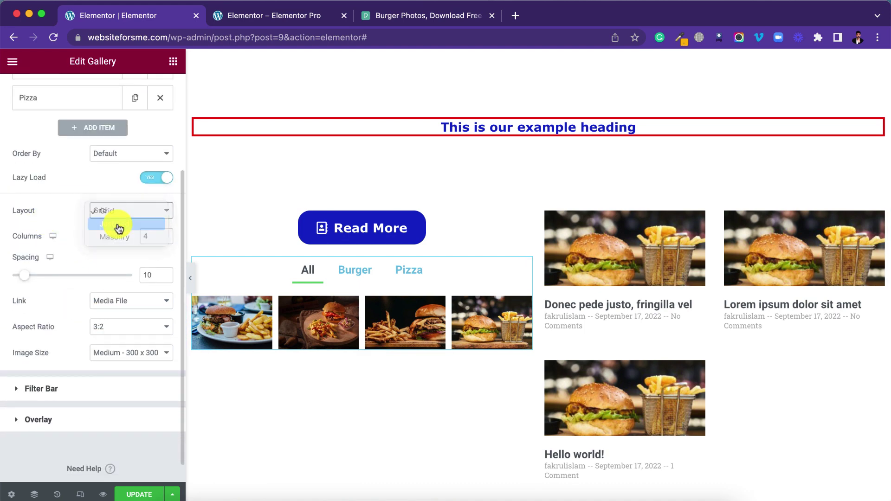
left_click(122, 212)
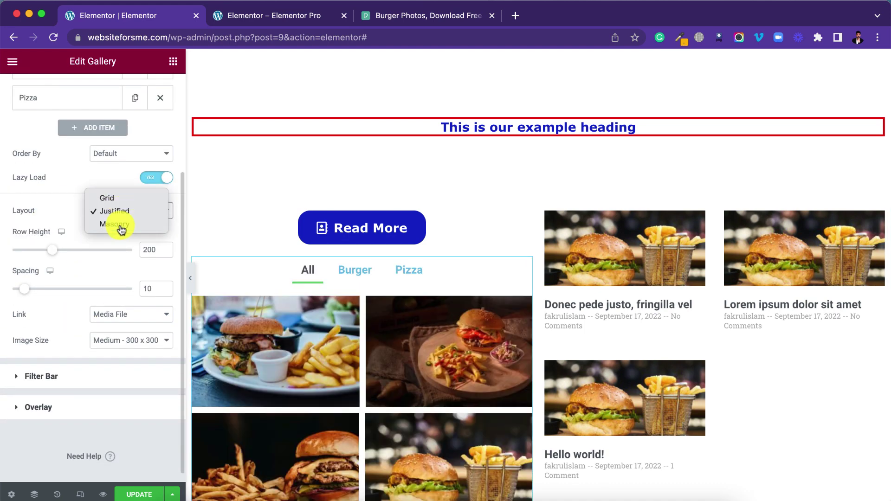
left_click(121, 226)
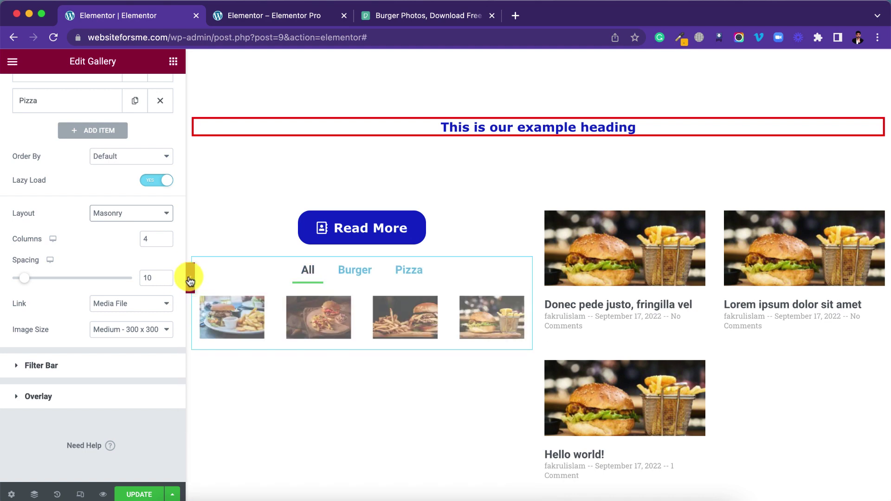
left_click(142, 329)
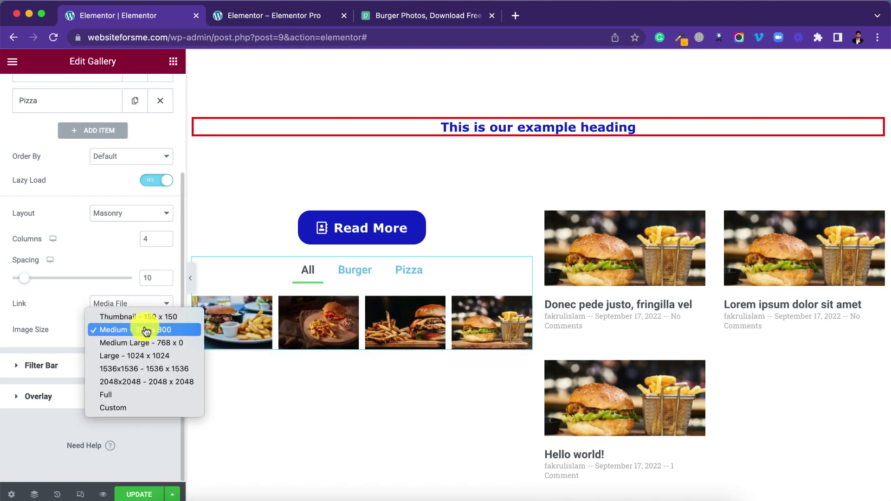
left_click(145, 314)
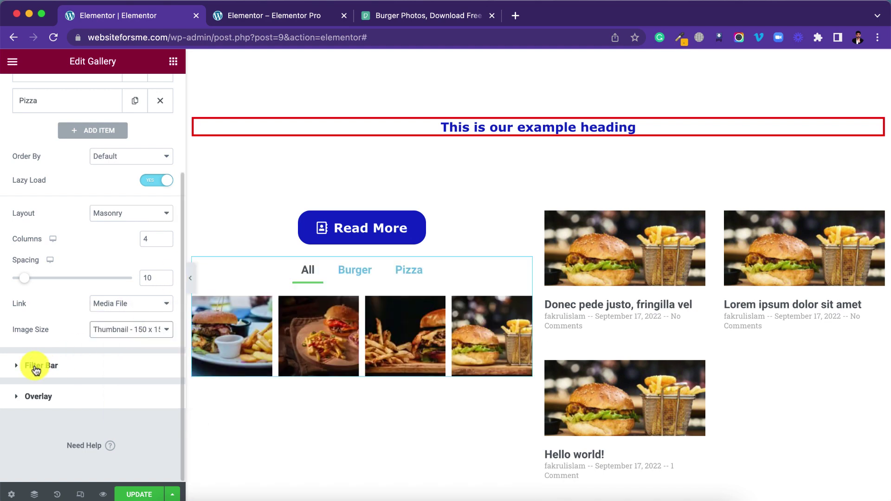
Set the gallery filter bar's pointer to Overline and its animation to Slide.
left_click(36, 366)
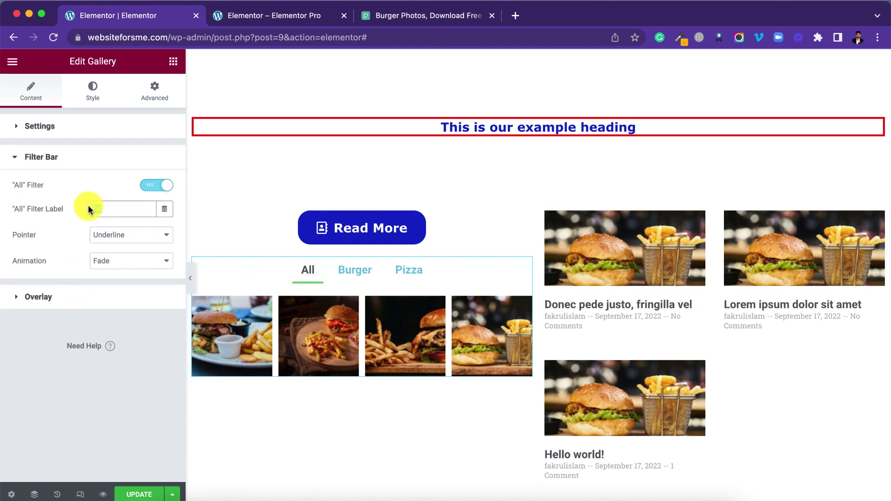
left_click(138, 238)
left_click(130, 249)
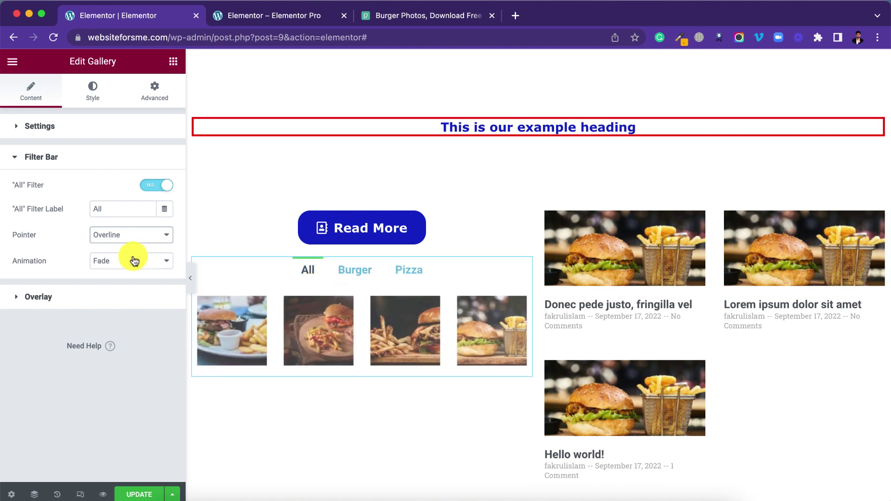
left_click(135, 261)
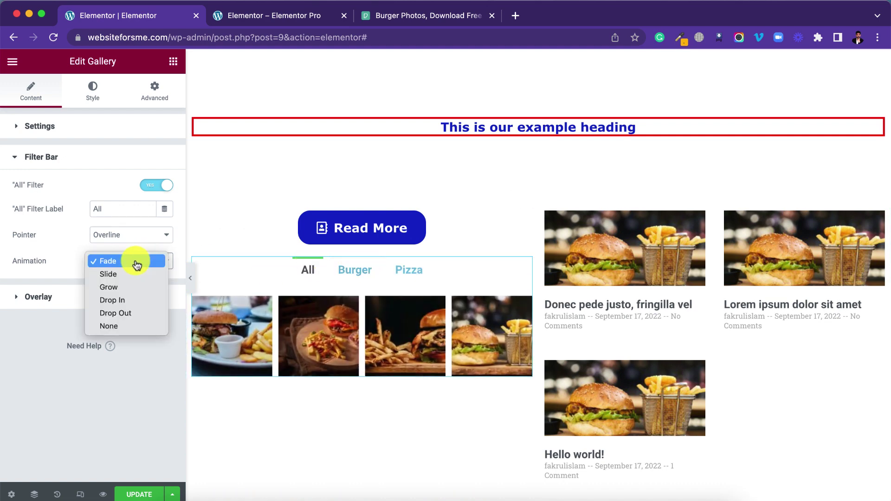
left_click(132, 274)
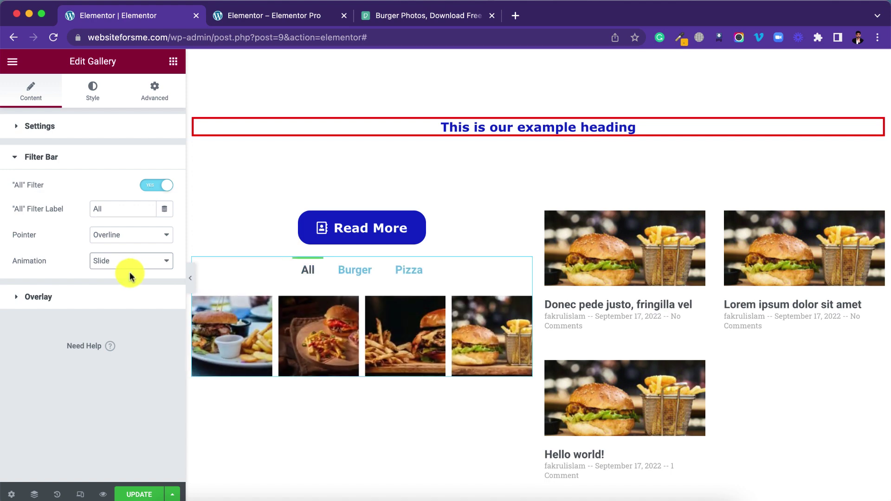
Open the gallery's overlay settings and preview the images' background overlay with the editing panel temporarily hidden.
left_click(76, 299)
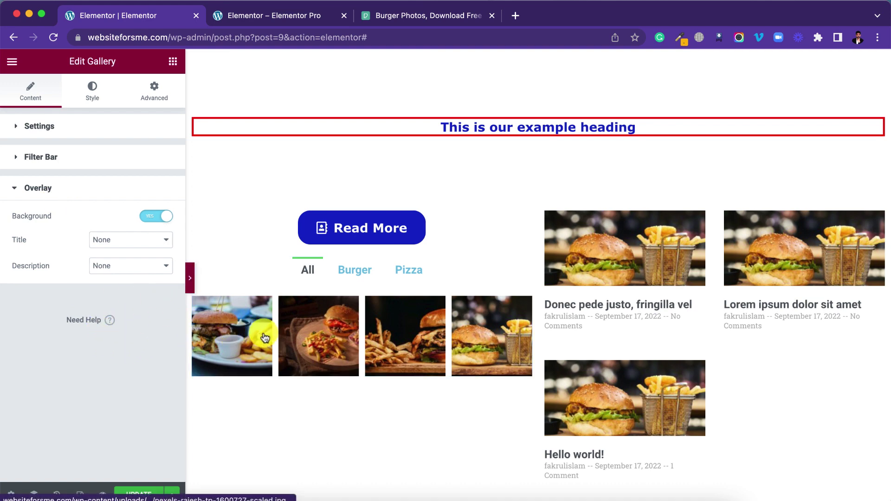
key("super+p")
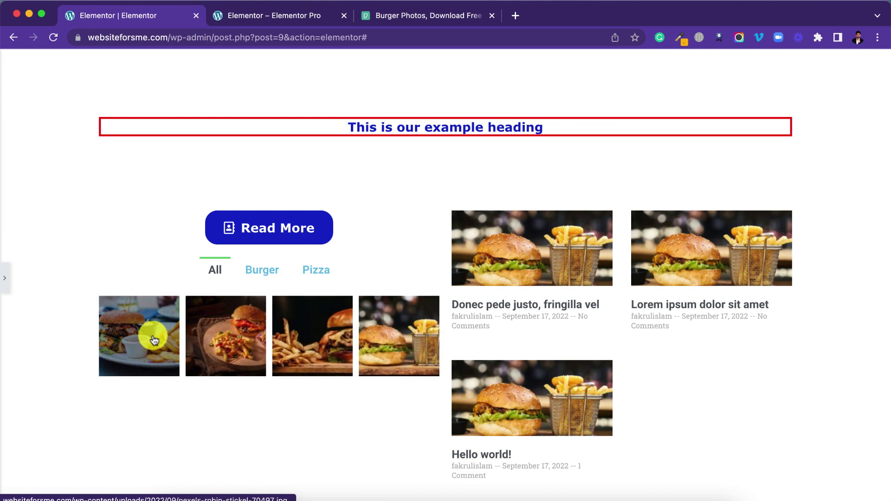
left_click(4, 279)
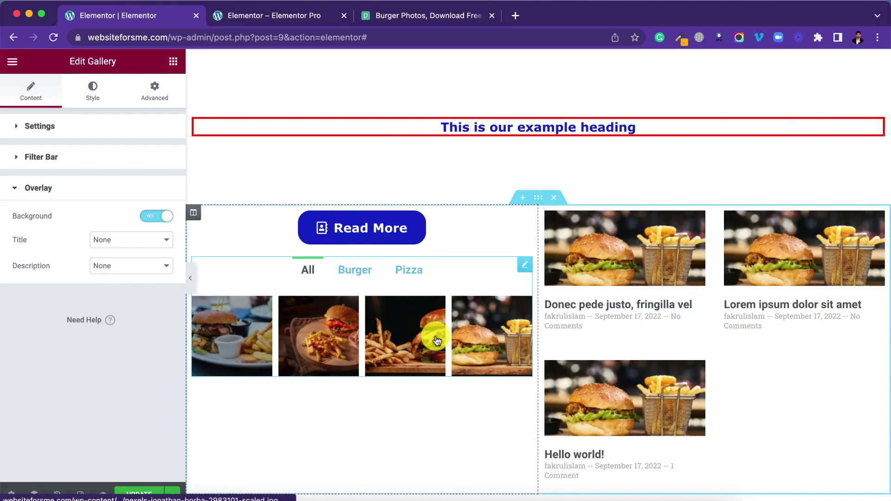
Show each image's Title as the overlay title and return to the gallery's main settings.
left_click(121, 241)
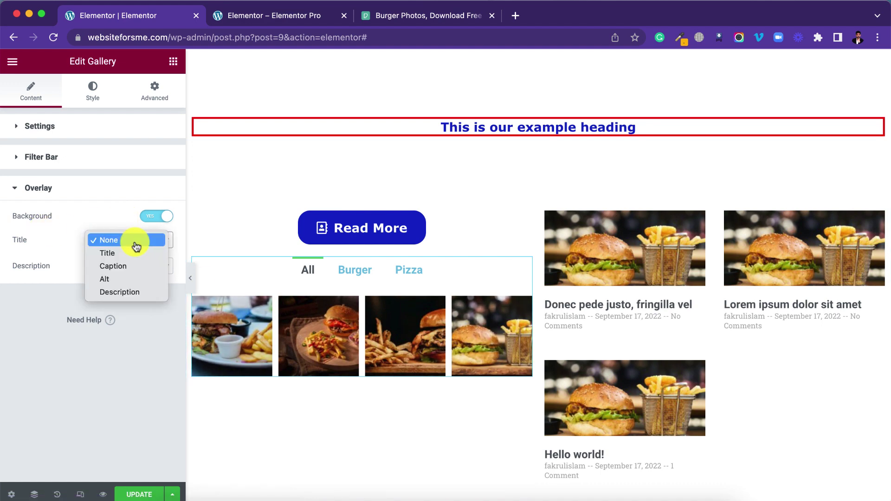
left_click(130, 252)
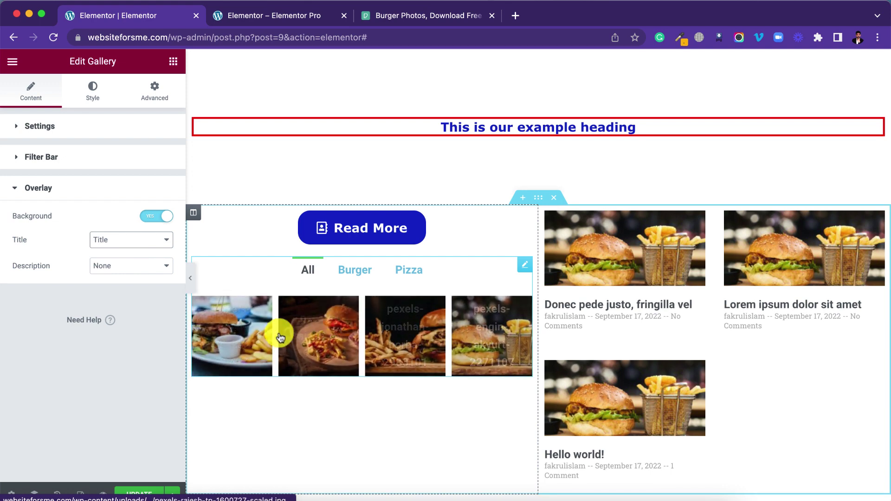
left_click(122, 239)
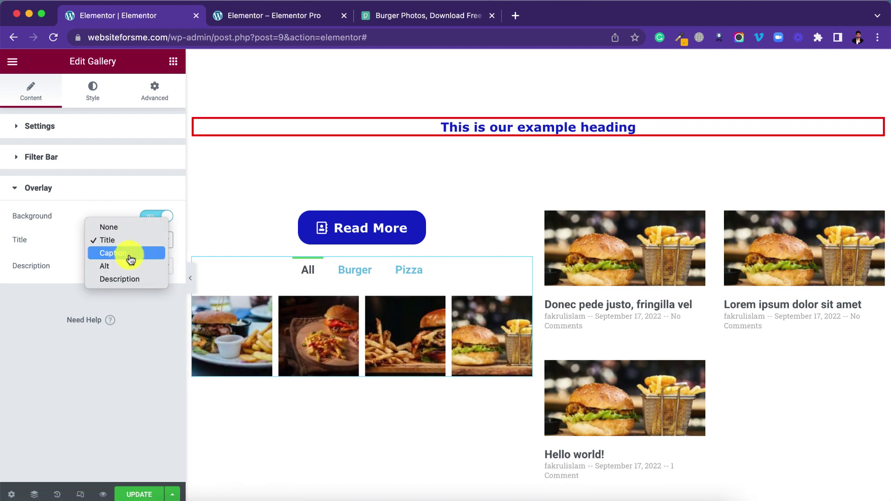
left_click(149, 326)
left_click(63, 132)
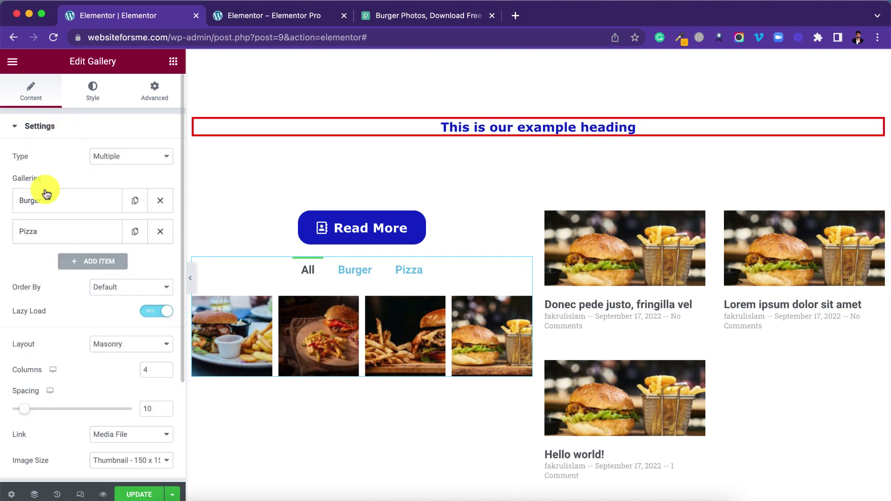
Examine the Title field of the second Pizza gallery image in its attachment details and compare it with the image's overlay on the page.
left_click(67, 231)
left_click(40, 322)
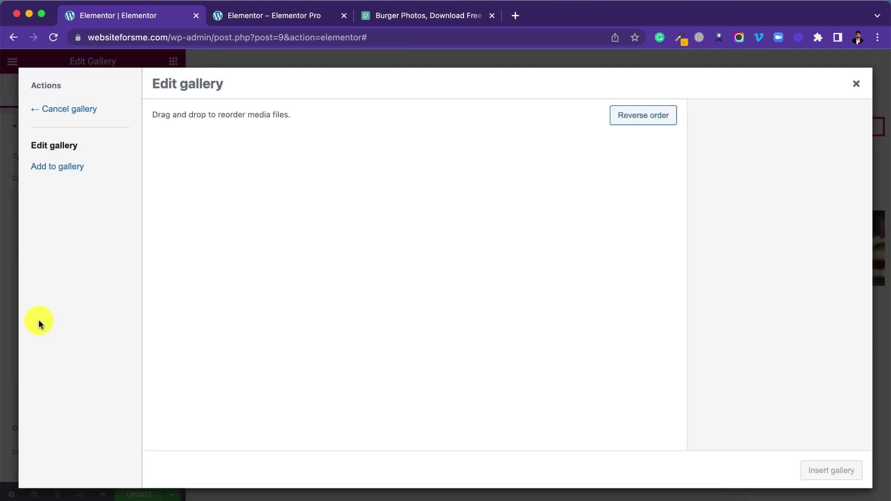
left_click(296, 201)
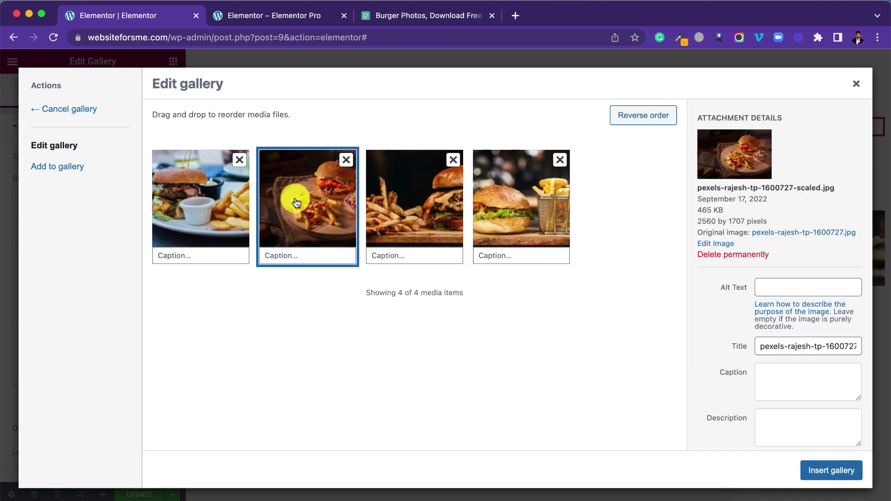
scroll(752, 260, "down", 2)
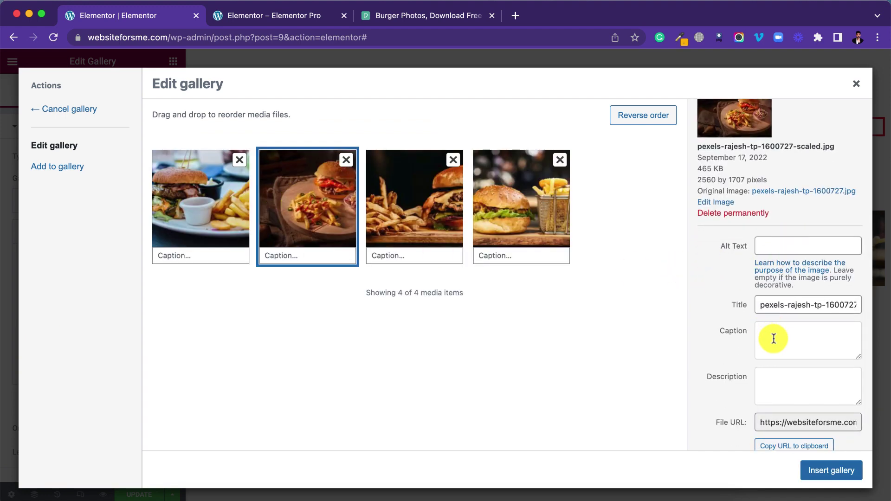
left_click(783, 305)
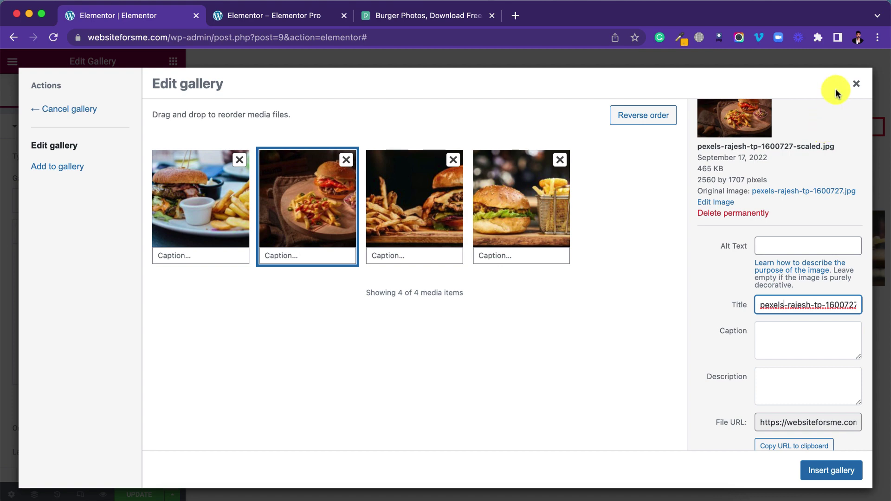
left_click(857, 85)
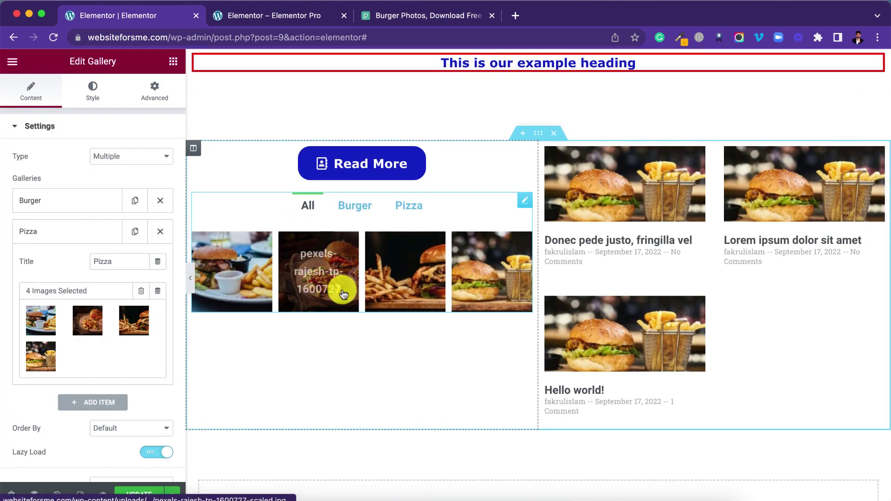
scroll(340, 284, "up", 1)
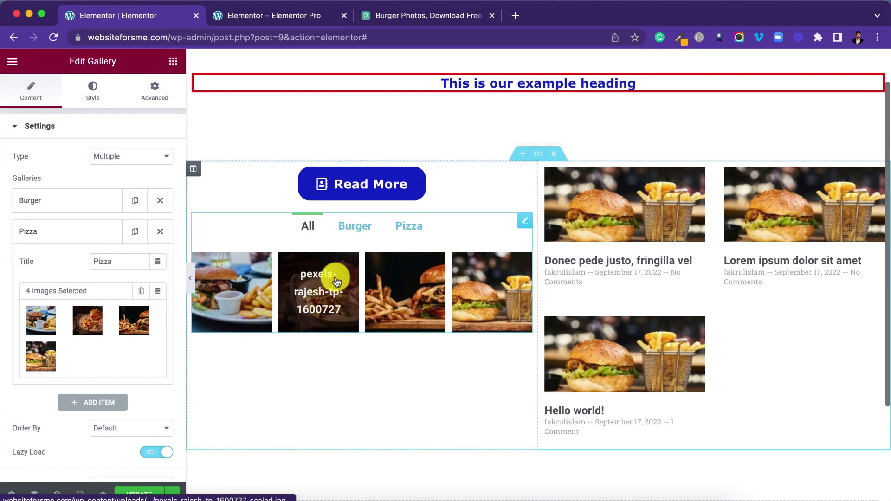
Set the hover animation of the gallery images to Zoom In.
left_click(96, 93)
scroll(87, 183, "down", 2)
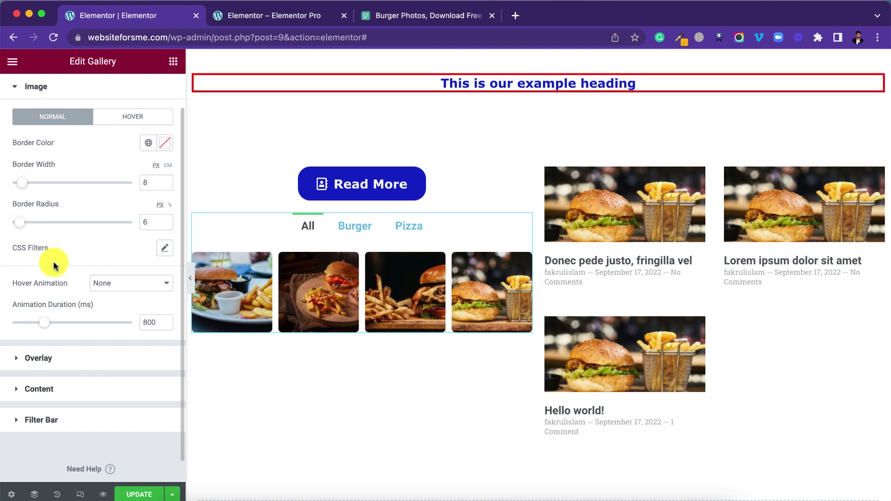
left_click(108, 284)
left_click(114, 294)
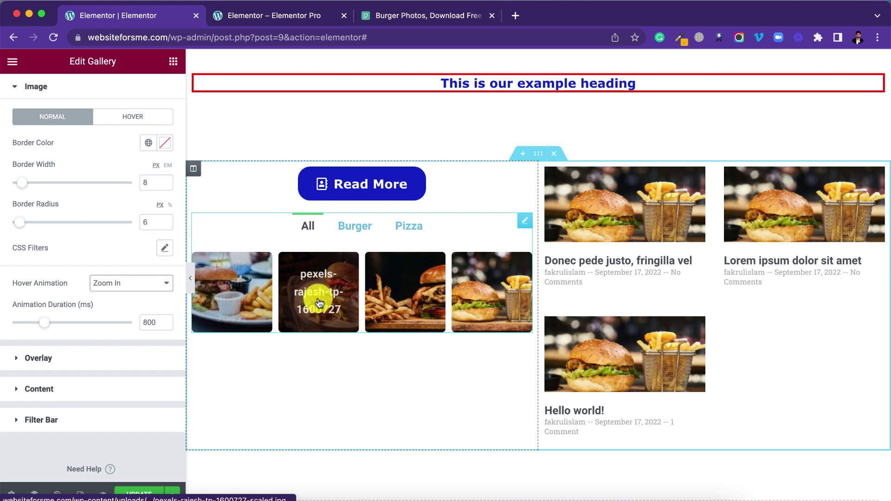
Set the gallery overlay's hover animation to Slide In Right and preview it on the images.
left_click(46, 355)
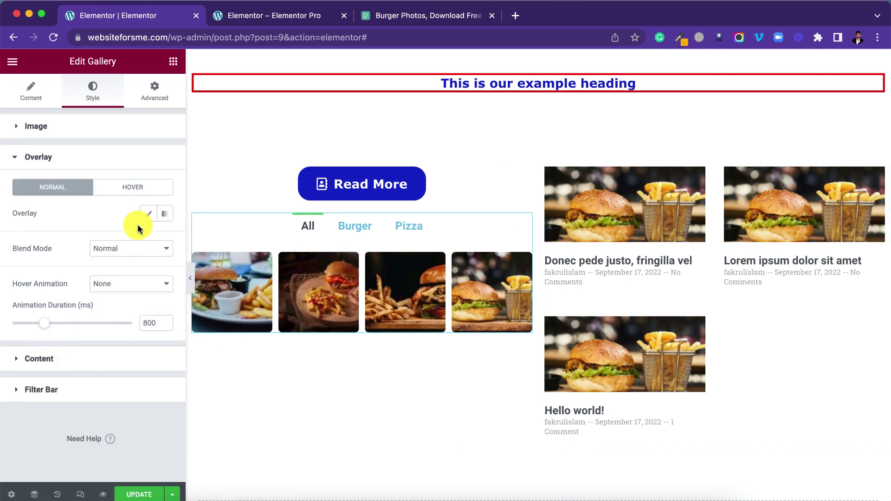
left_click(108, 284)
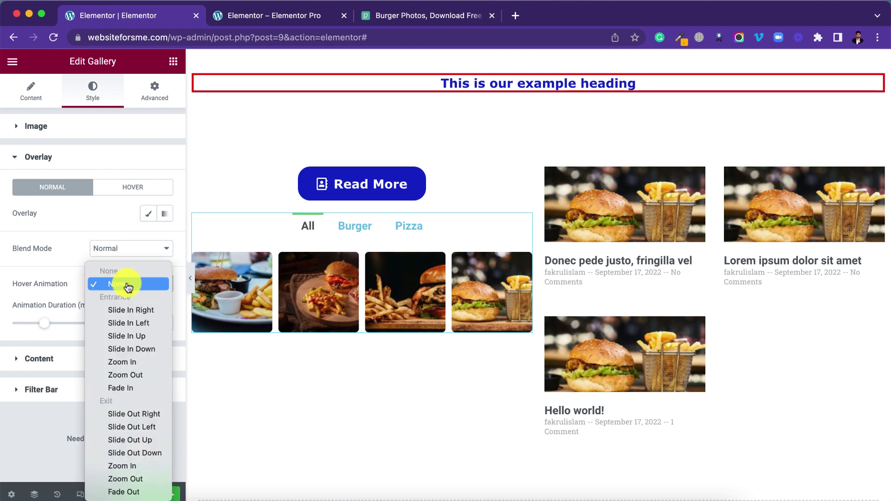
left_click(132, 311)
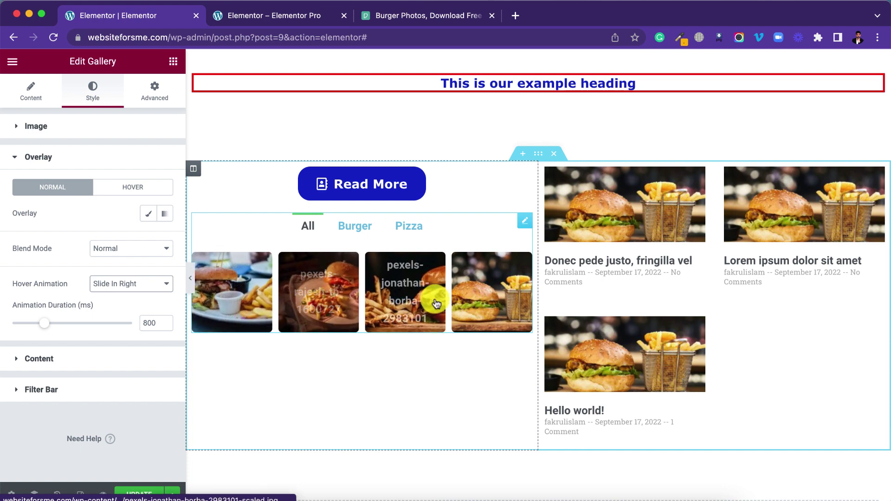
Try left alignment for the gallery's overlay content and return it to centre alignment.
left_click(22, 359)
scroll(78, 304, "down", 1)
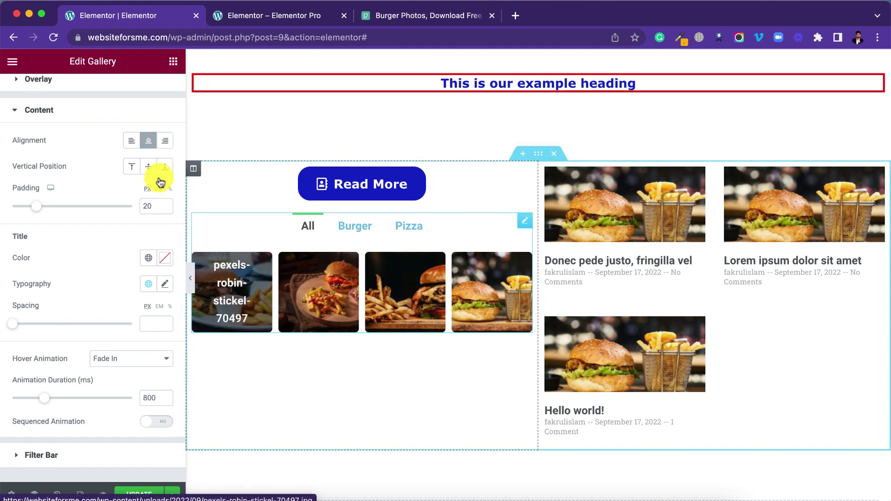
left_click(132, 141)
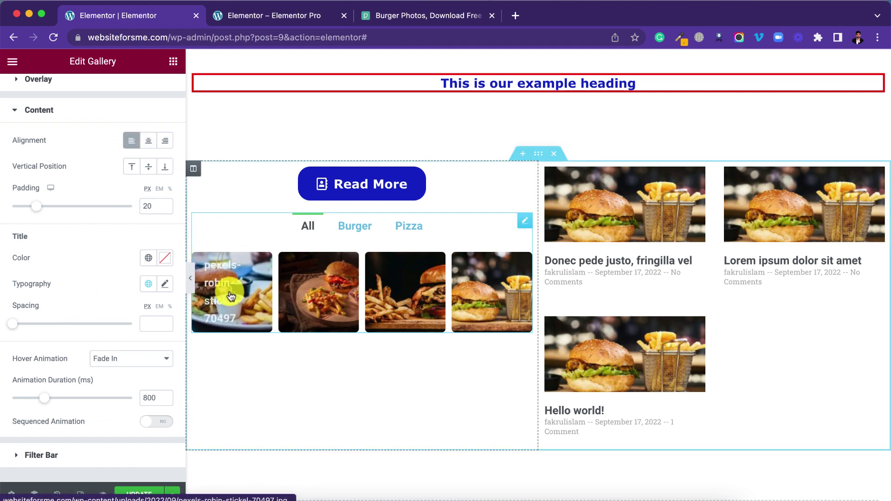
left_click(148, 140)
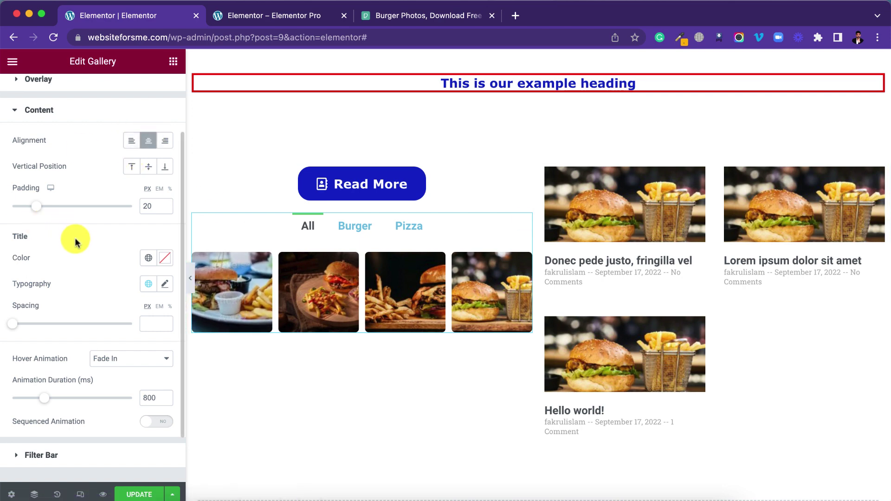
Set the colour of the gallery's overlay title to red.
scroll(74, 239, "down", 2)
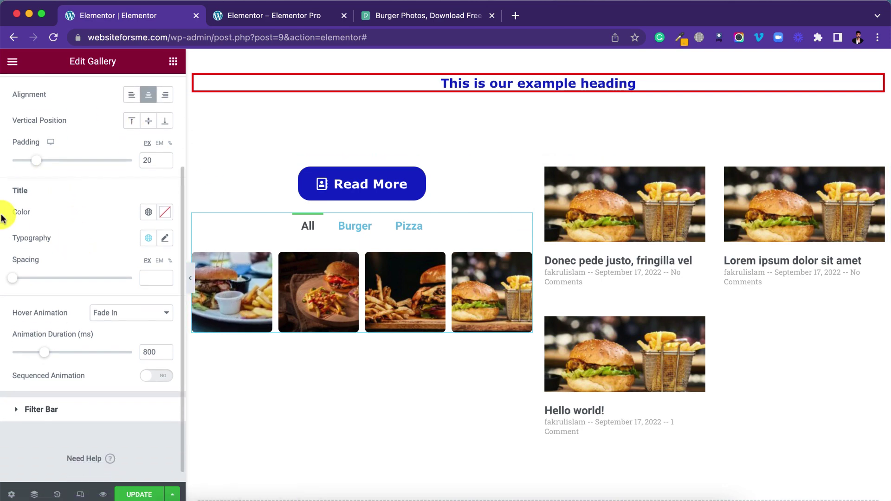
left_click(166, 216)
left_click_drag(104, 314, 120, 211)
left_click(119, 211)
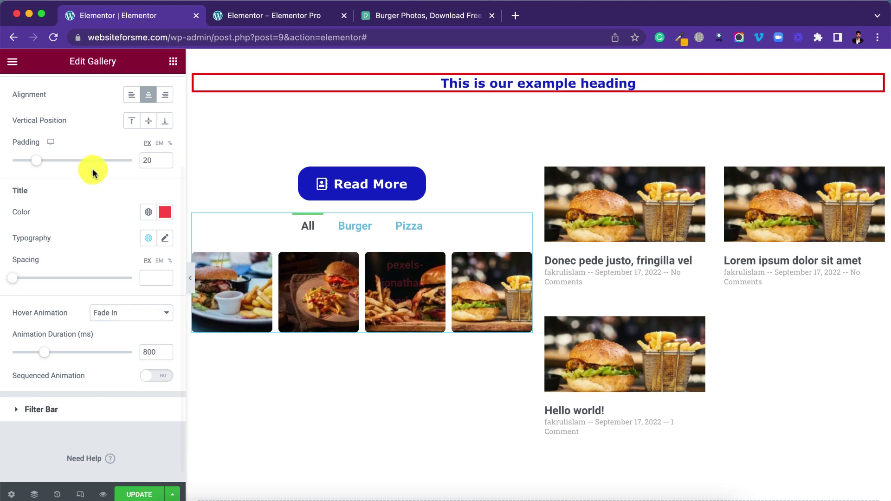
Look through the gallery's advanced settings, from layout margins and padding to motion effects, transform and background.
scroll(93, 139, "up", 3)
left_click(154, 89)
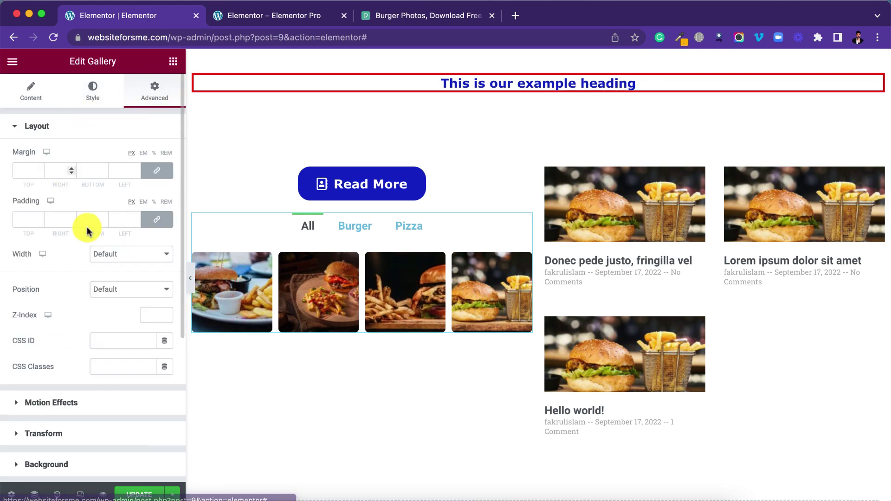
scroll(87, 259, "down", 5)
scroll(70, 273, "up", 5)
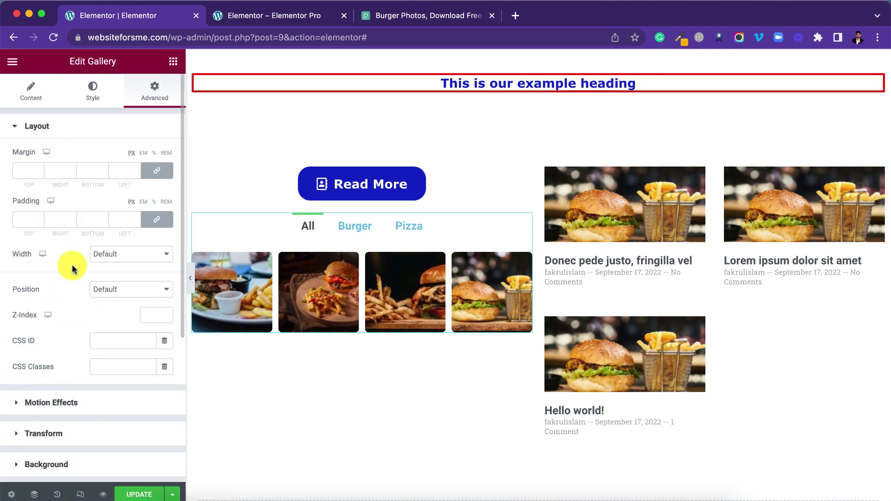
scroll(74, 251, "down", 5)
scroll(87, 297, "up", 5)
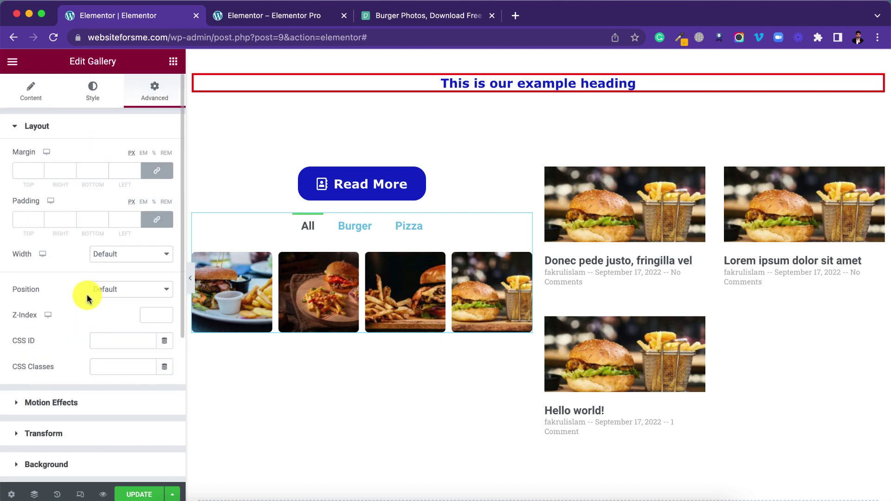
Find the Form widget by searching for "form" and place it directly below the gallery.
left_click(173, 62)
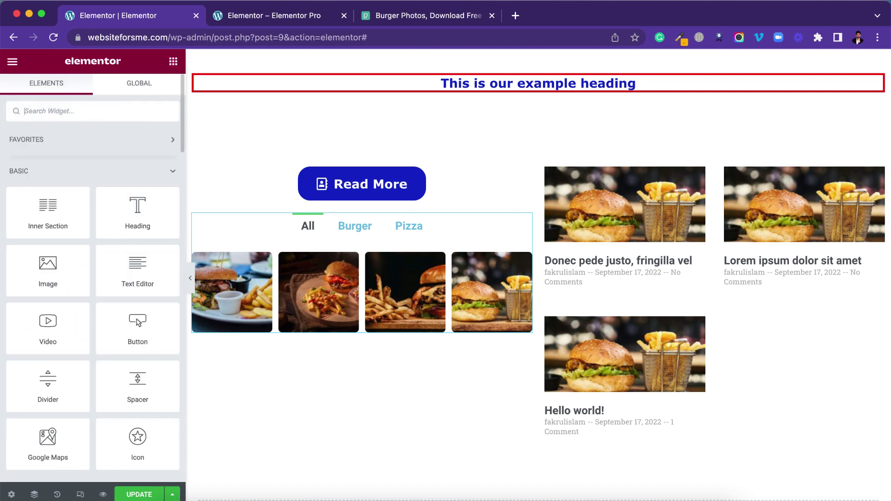
type("form")
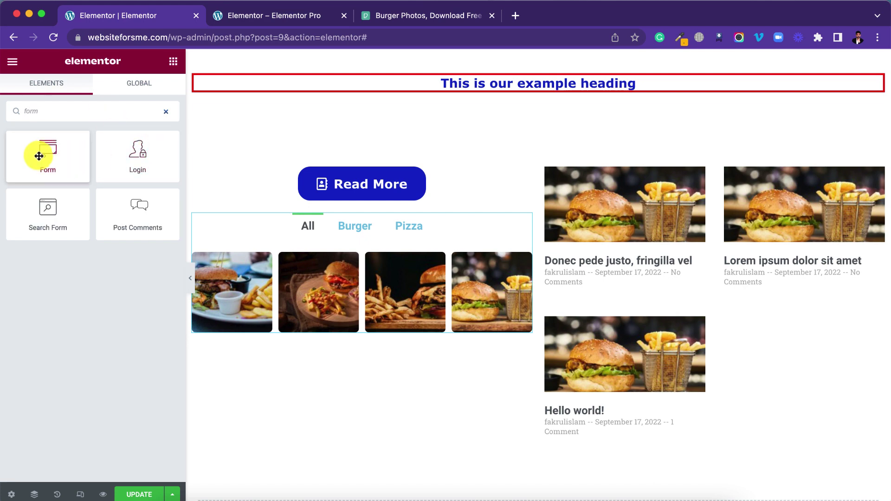
left_click_drag(35, 151, 369, 365)
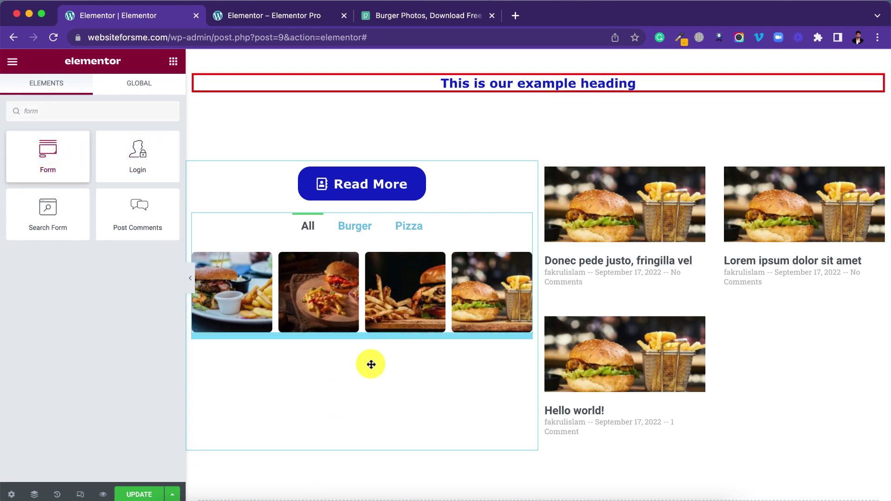
scroll(369, 366, "down", 3)
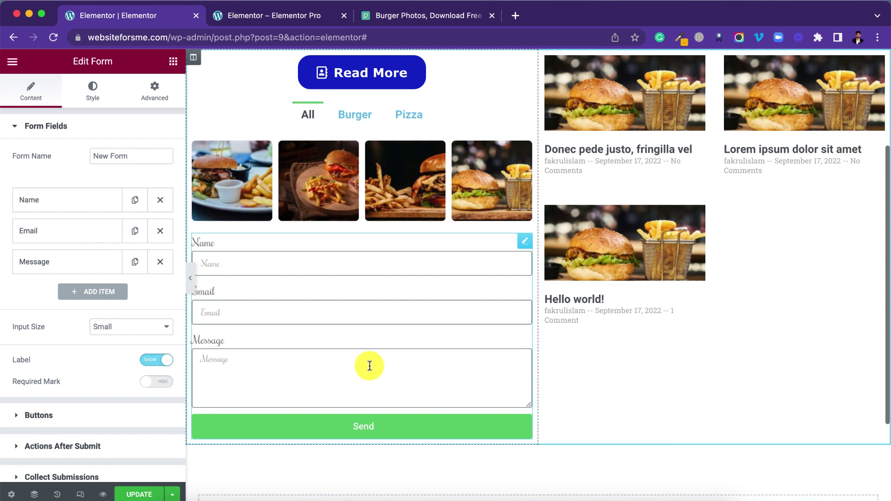
Preview the form on the page with the editing panel temporarily hidden.
left_click(334, 258)
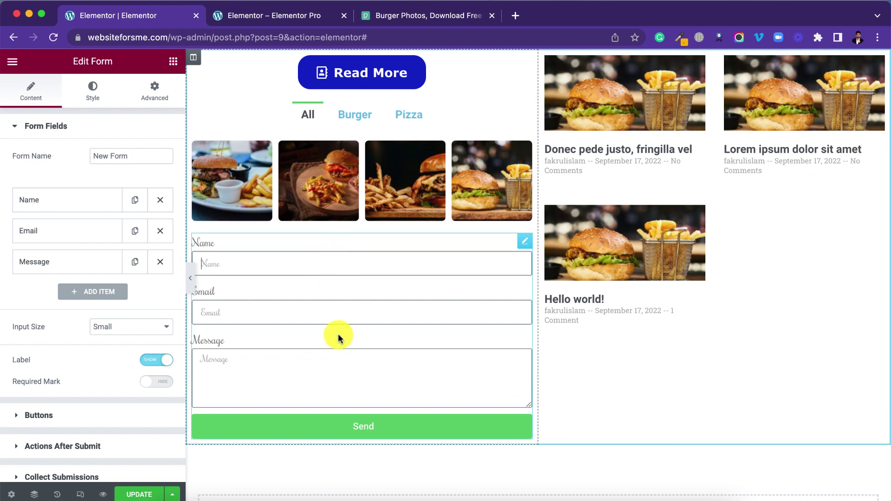
left_click(191, 278)
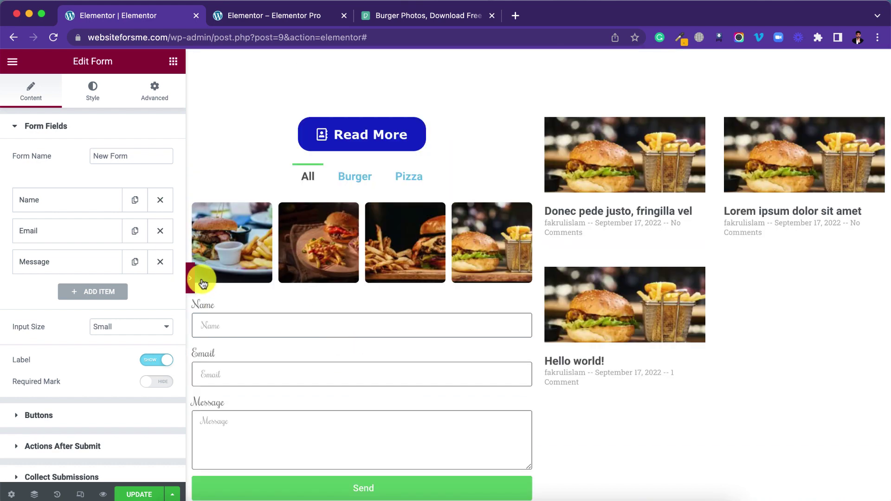
key("super+p")
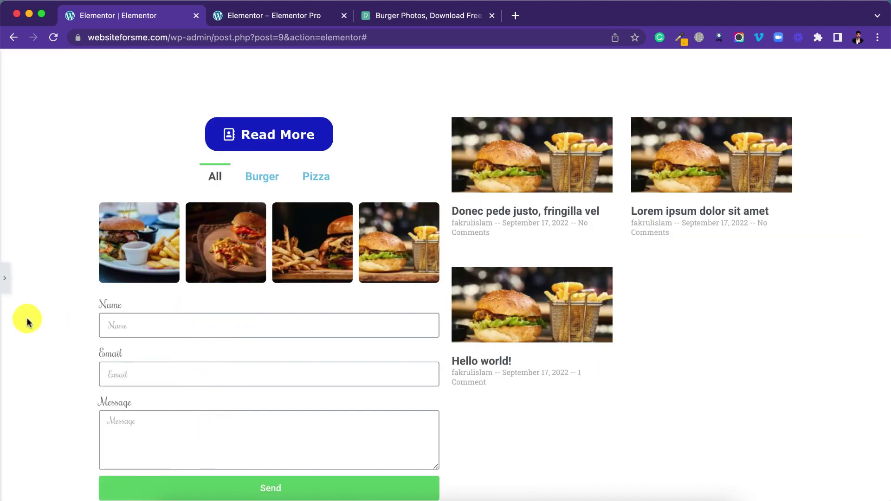
left_click(5, 278)
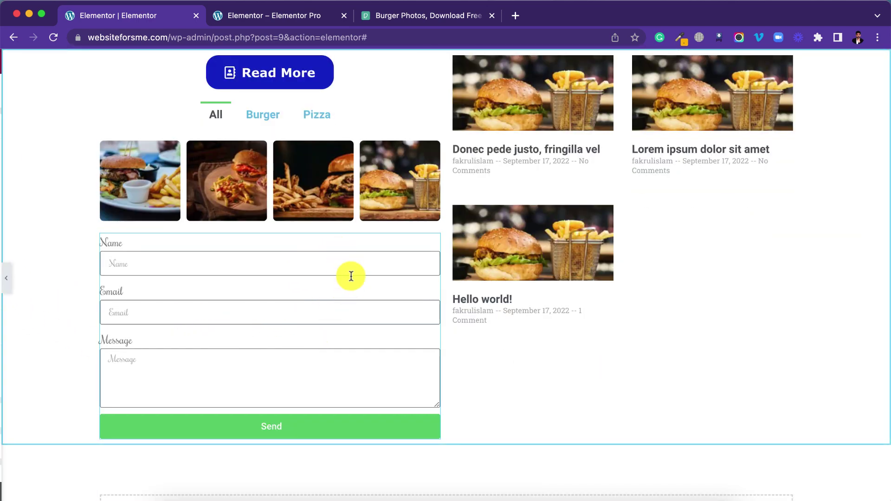
left_click(9, 278)
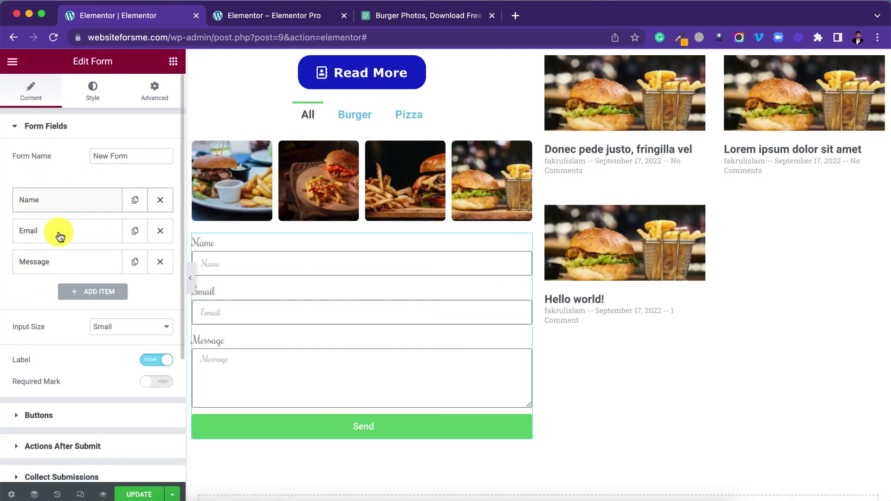
Add a Text field with the label and placeholder Subject to the form and move it between the Name and Email fields.
left_click(93, 292)
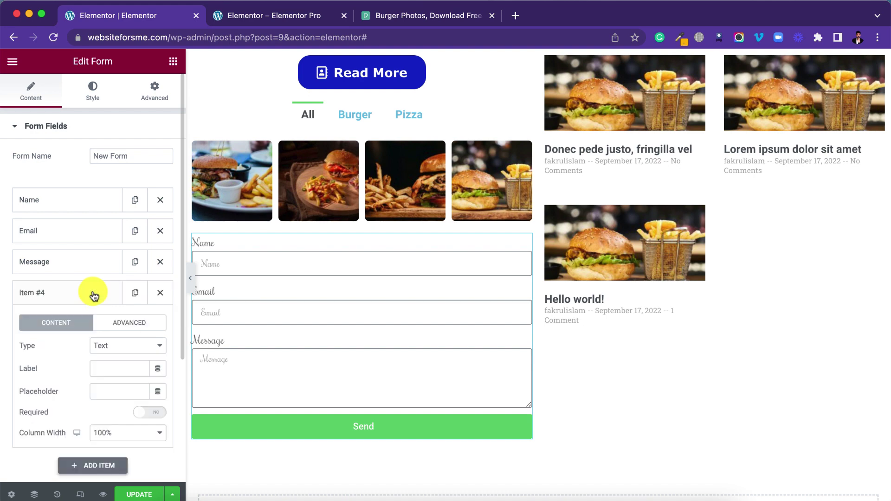
left_click(115, 352)
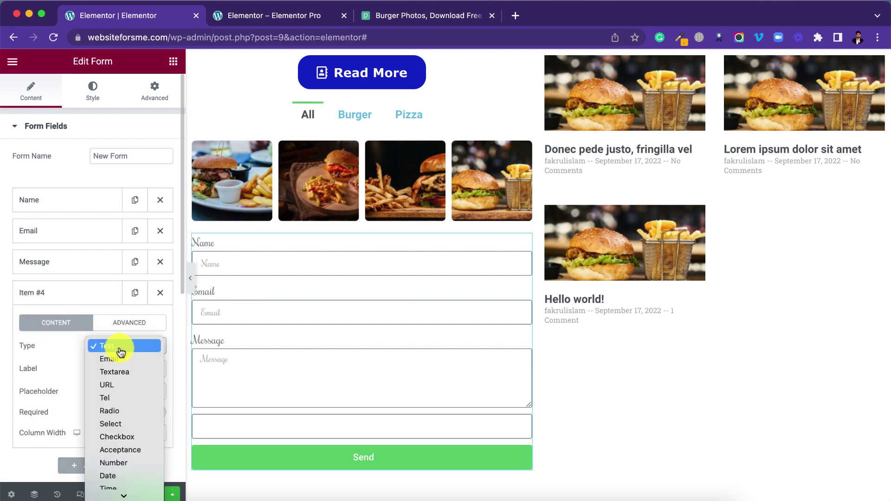
left_click(122, 350)
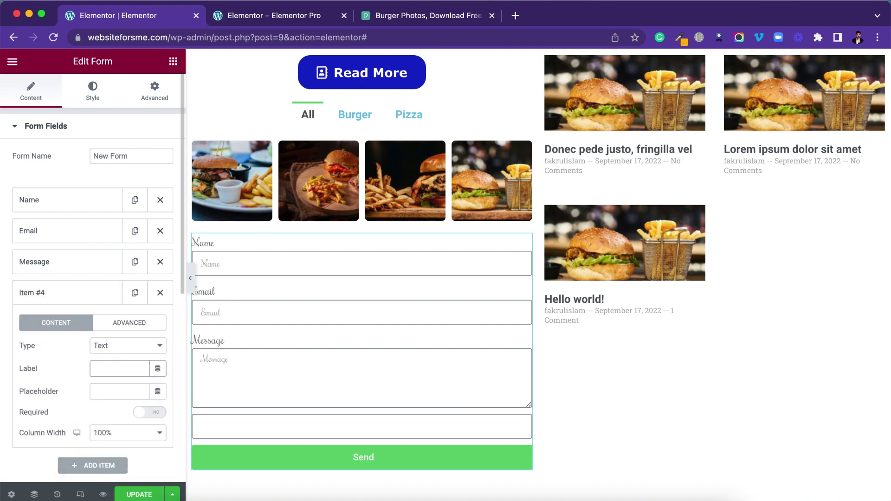
left_click(119, 368)
type("Subject")
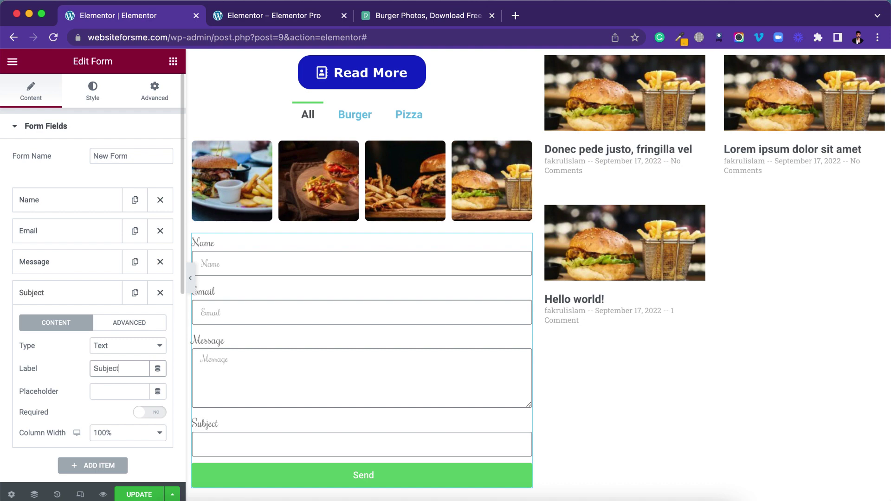
left_click(109, 390)
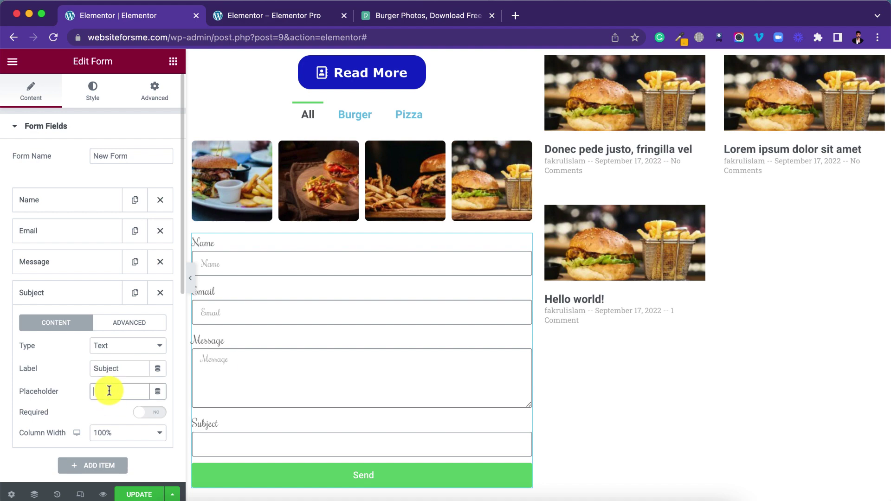
left_click_drag(64, 296, 45, 231)
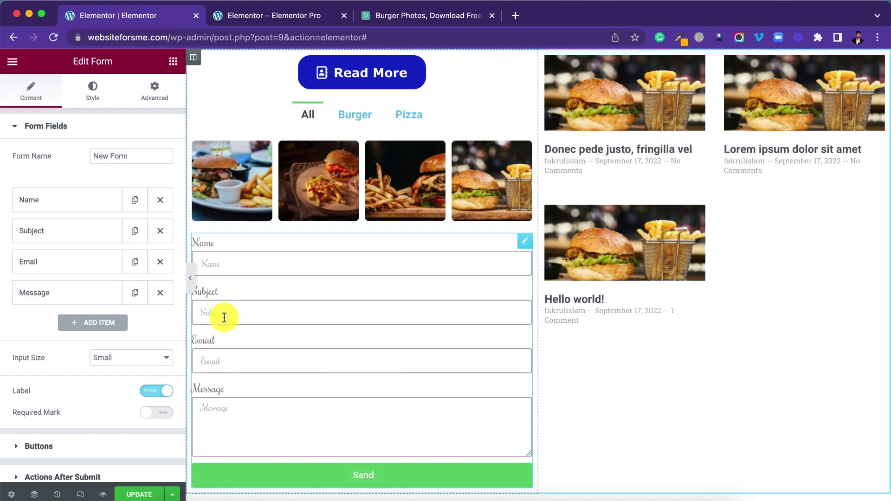
Add a Checkbox field labelled I Agree to the end of the form, with the options A, B and C on separate lines.
left_click(95, 324)
scroll(96, 330, "down", 5)
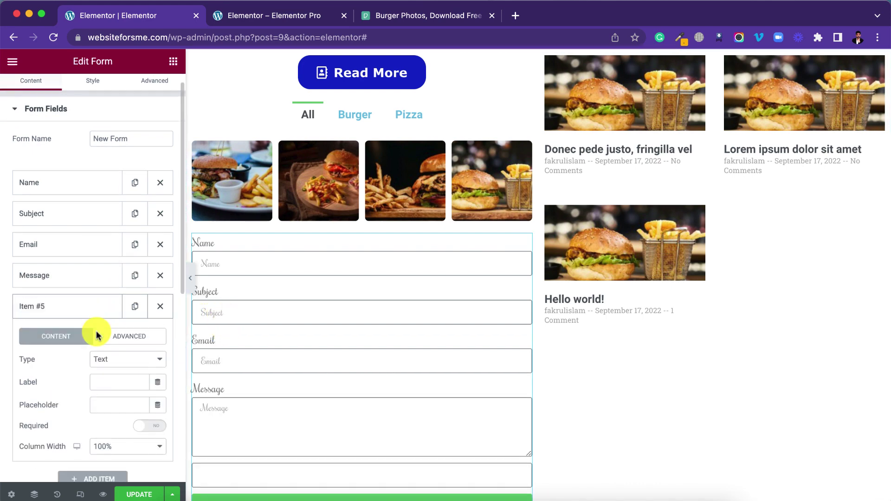
left_click(125, 190)
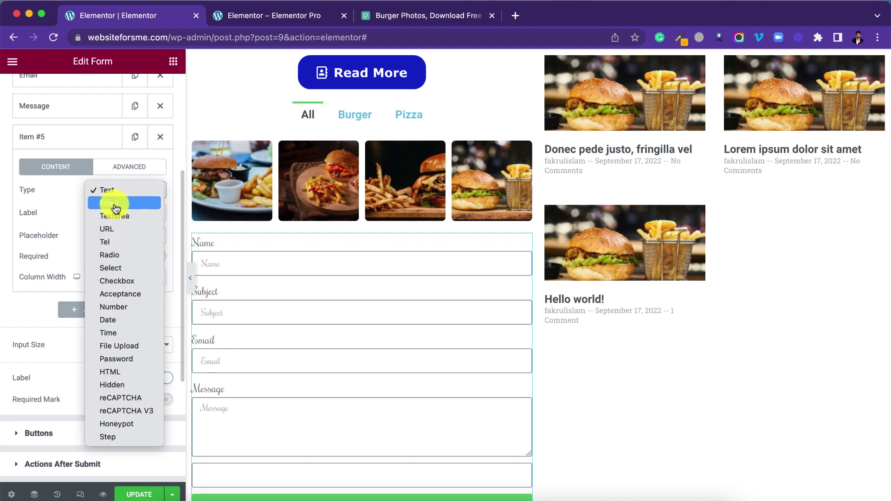
left_click(121, 280)
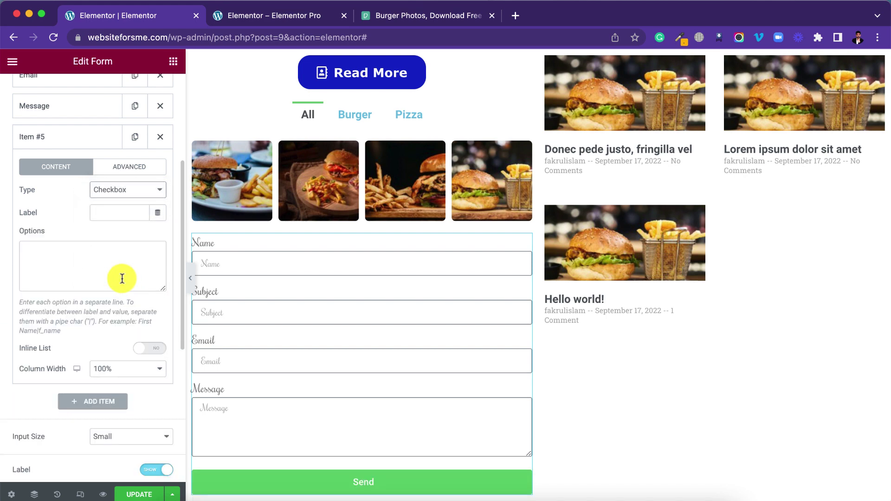
left_click(112, 213)
type("C")
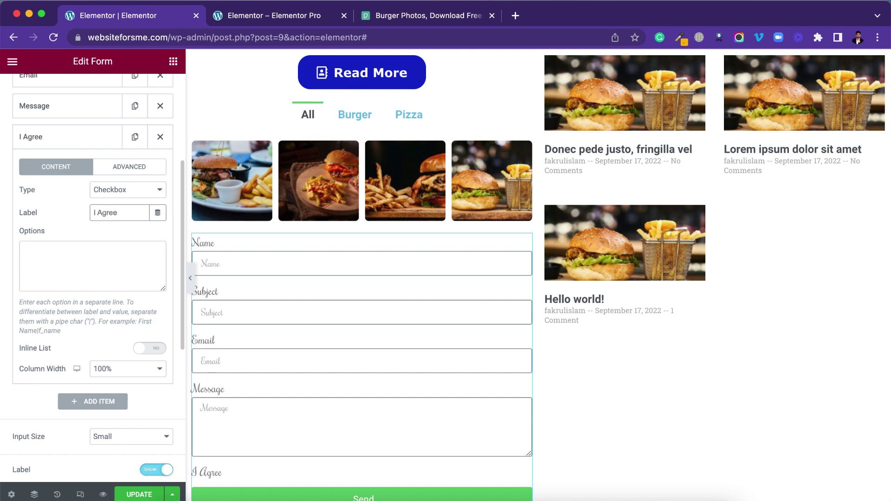
left_click(100, 249)
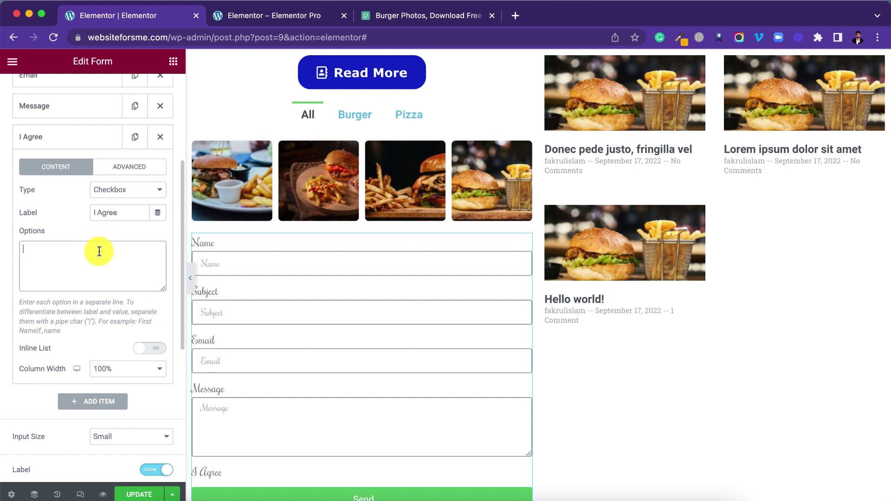
type("A")
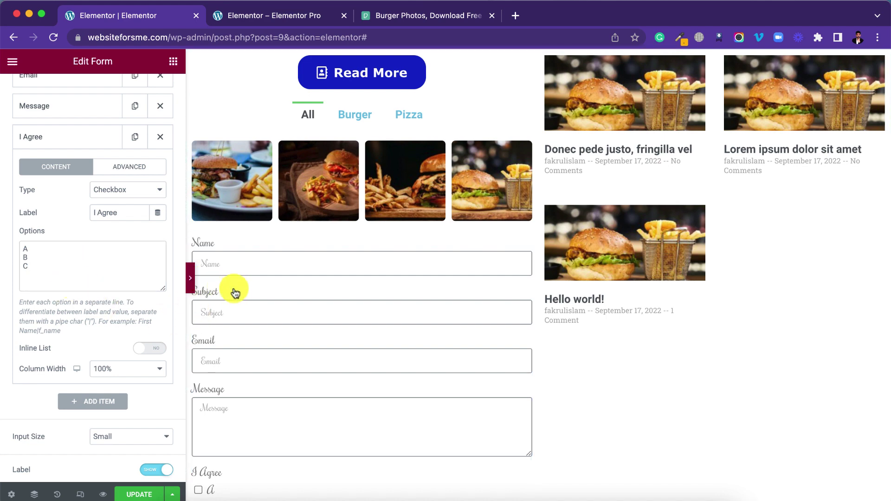
Preview the form's checkbox options on the page with the editing panel temporarily hidden.
scroll(233, 304, "down", 3)
key("super+p")
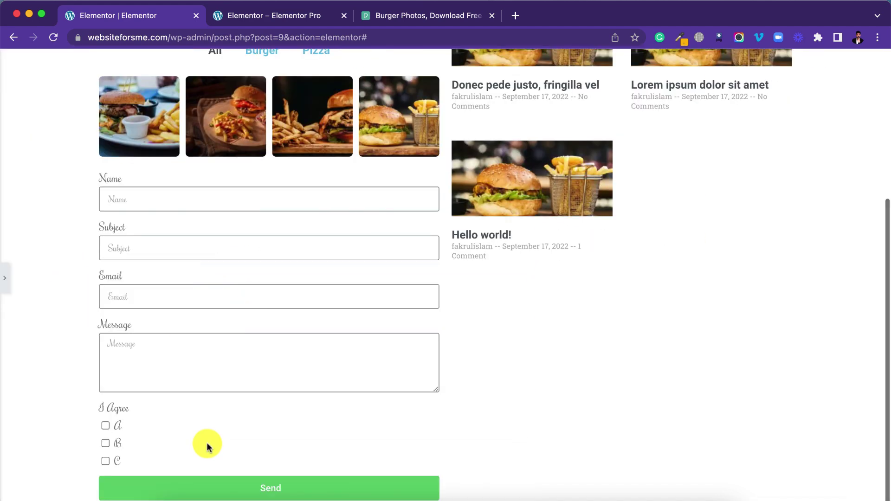
left_click(106, 462)
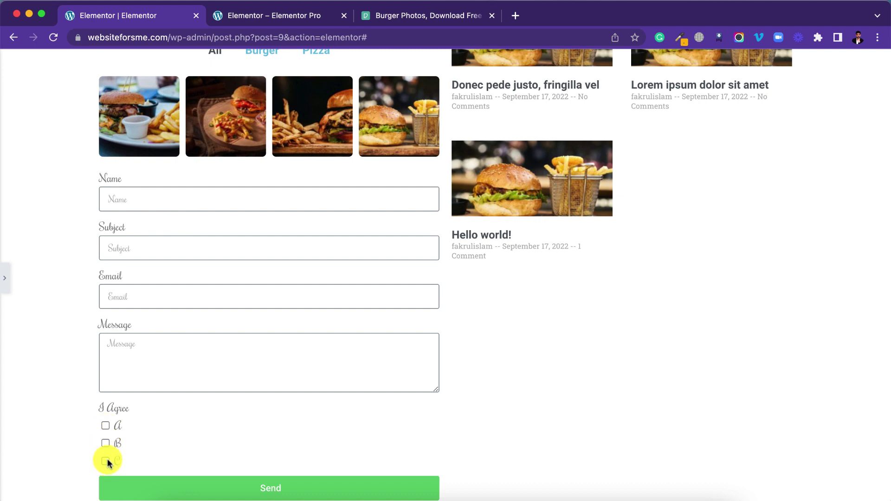
left_click(4, 277)
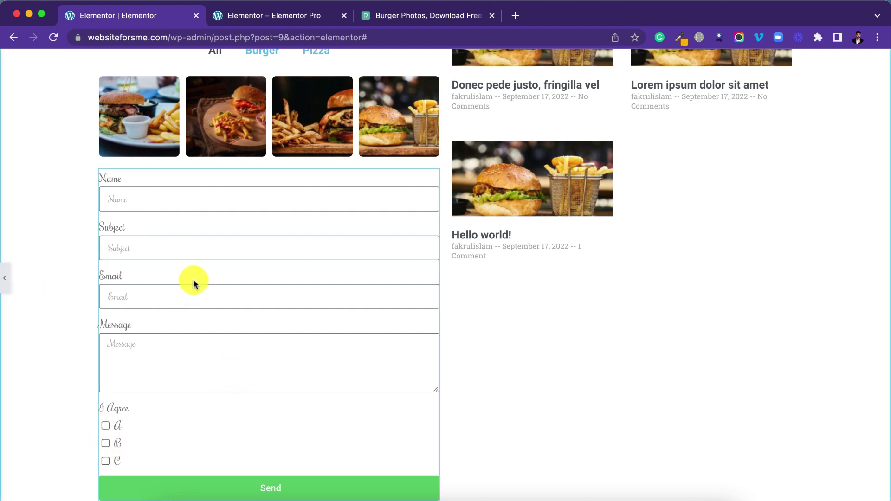
key("super+p")
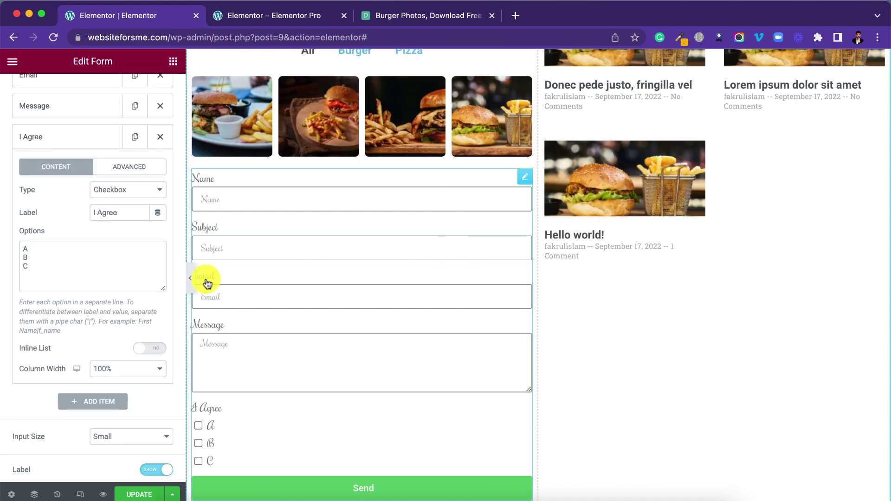
Turn on the inline list for the I Agree checkboxes and test ticking options C and B.
left_click(149, 349)
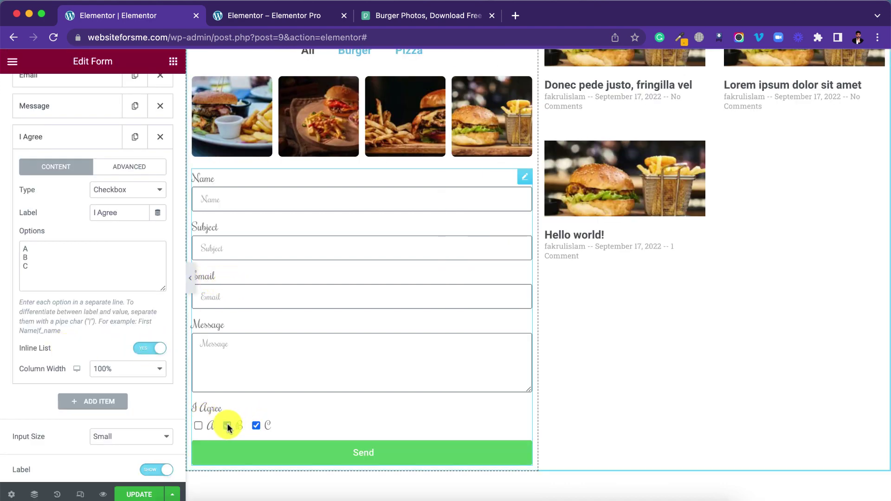
left_click(255, 425)
left_click(228, 425)
left_click(79, 402)
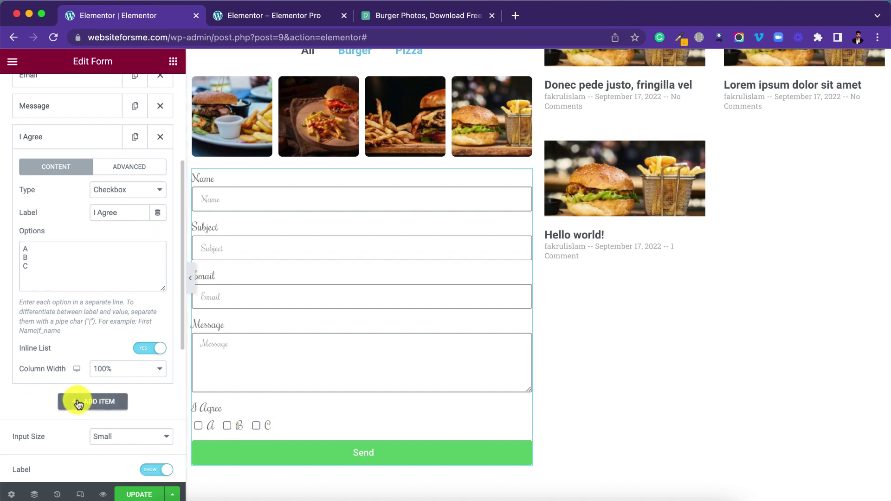
Set the form's input size to Large and try the form with its field labels hidden, restoring them at the end.
scroll(79, 402, "down", 6)
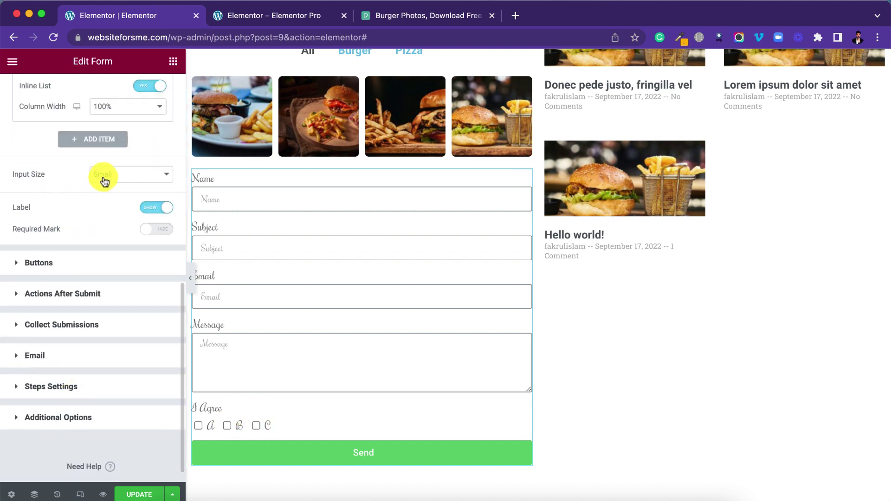
left_click(255, 207)
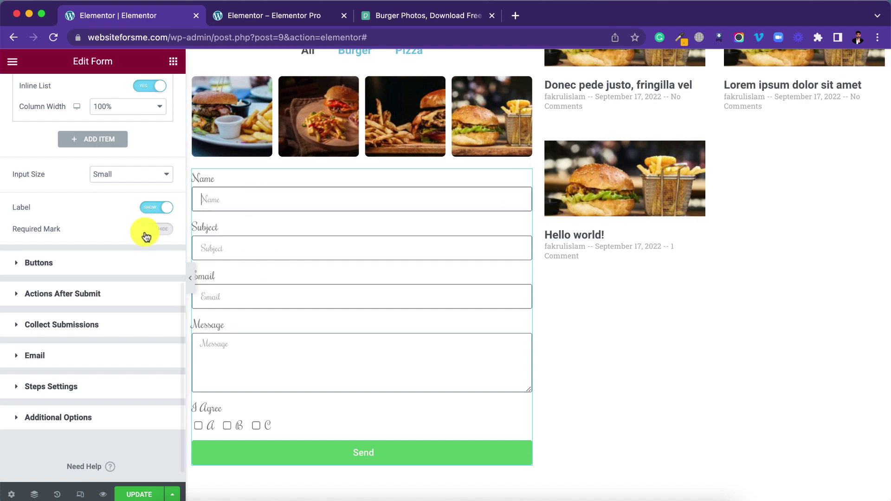
left_click(148, 184)
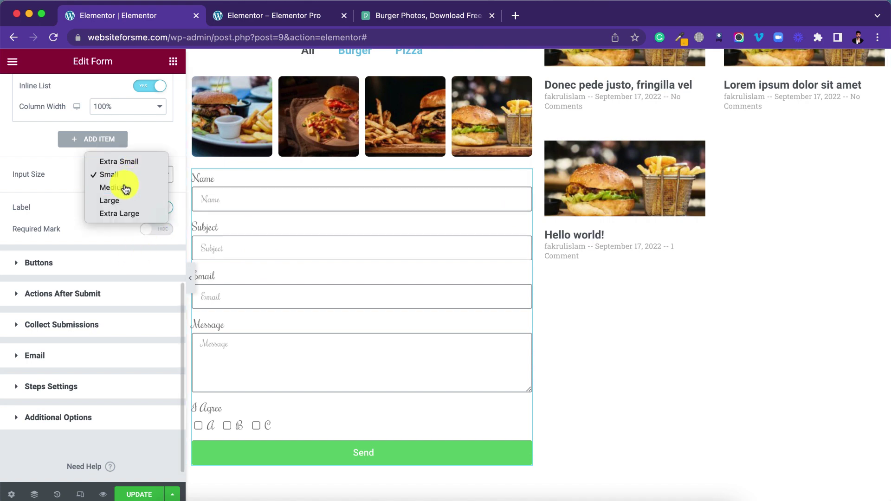
left_click(118, 187)
left_click(123, 178)
left_click(119, 189)
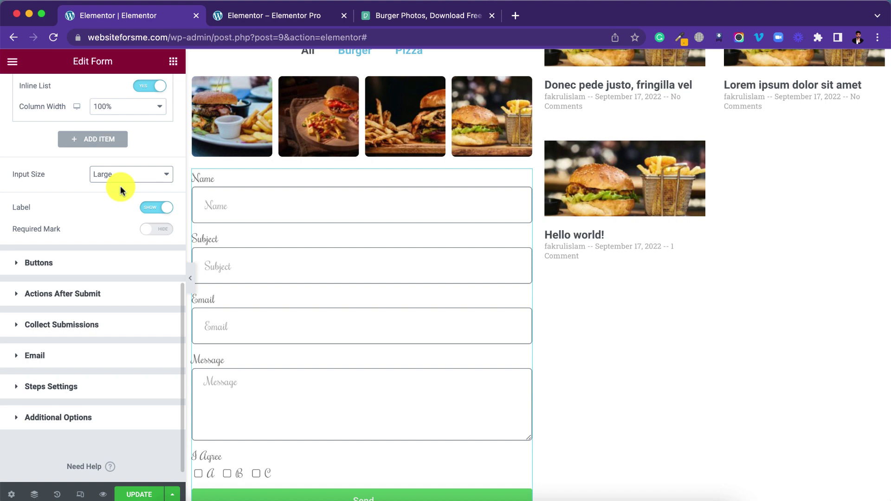
left_click(156, 207)
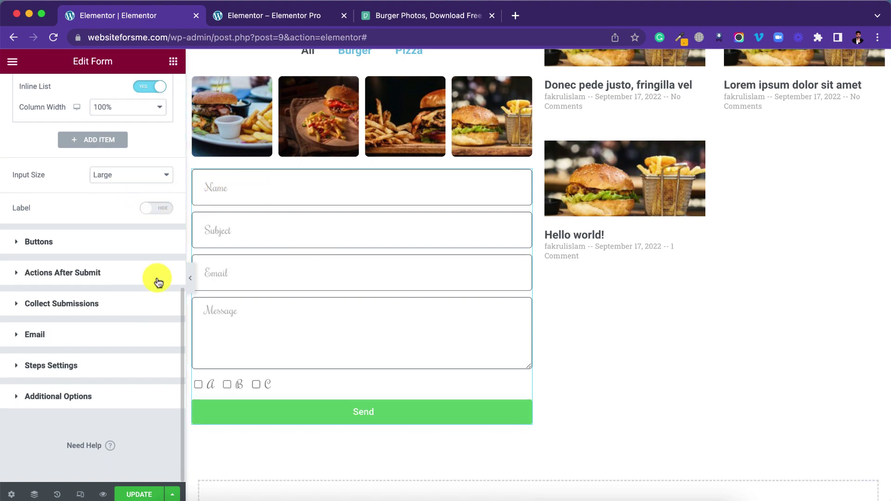
left_click(157, 207)
Set the form button's size to Medium and change the submit button's text to Submit.
scroll(255, 326, "down", 5)
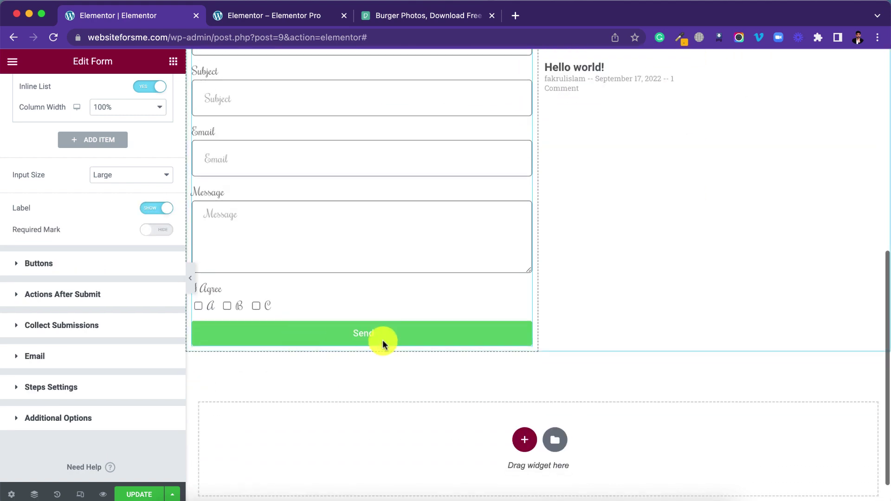
left_click(86, 263)
scroll(79, 269, "down", 3)
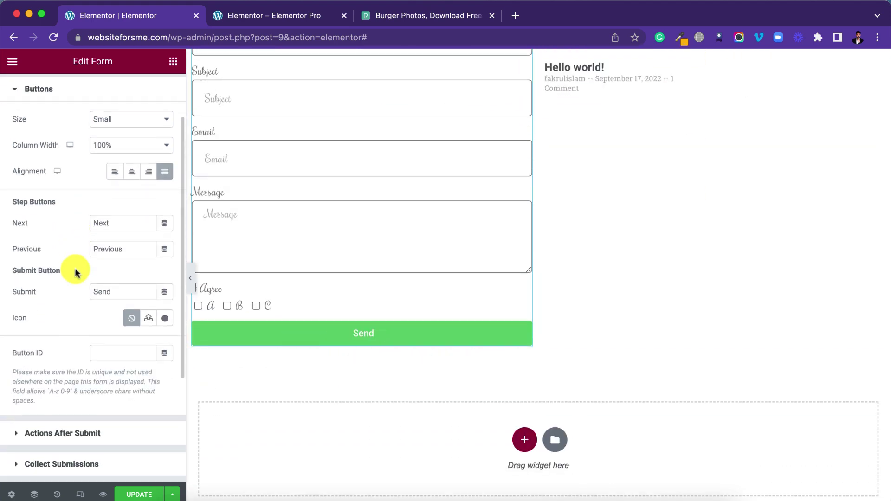
left_click(116, 122)
left_click(115, 129)
left_click(115, 119)
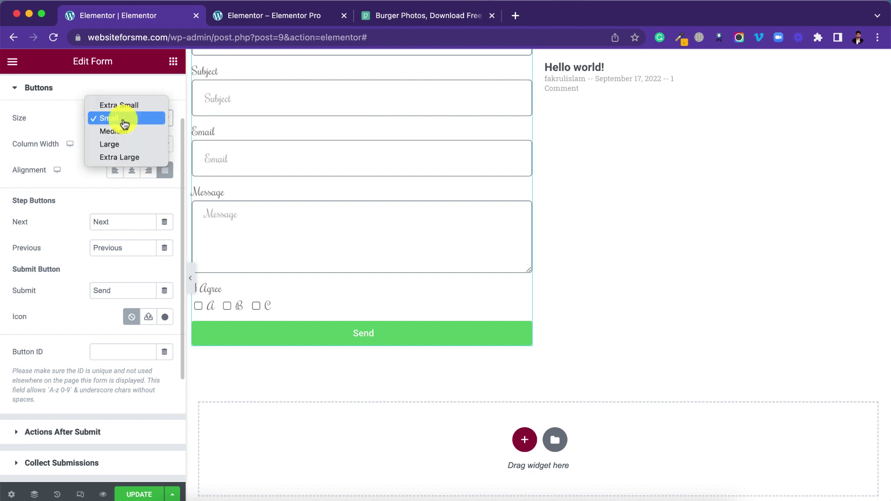
left_click(118, 131)
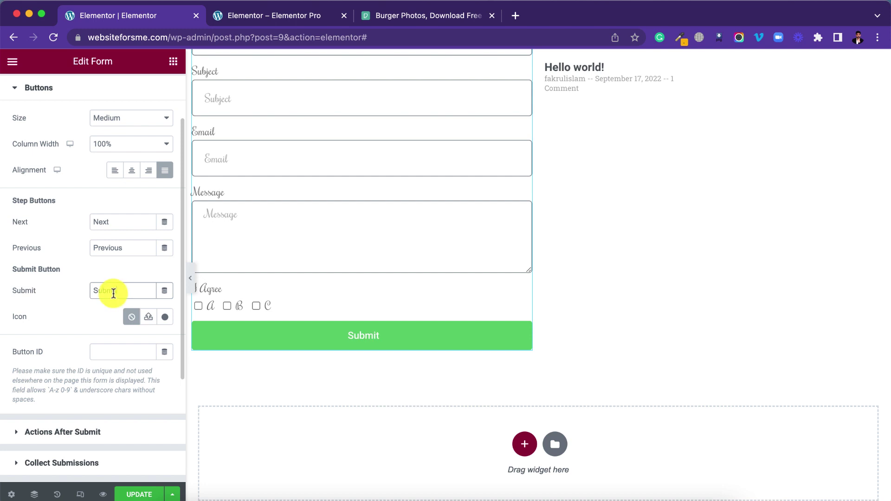
scroll(356, 279, "up", 1)
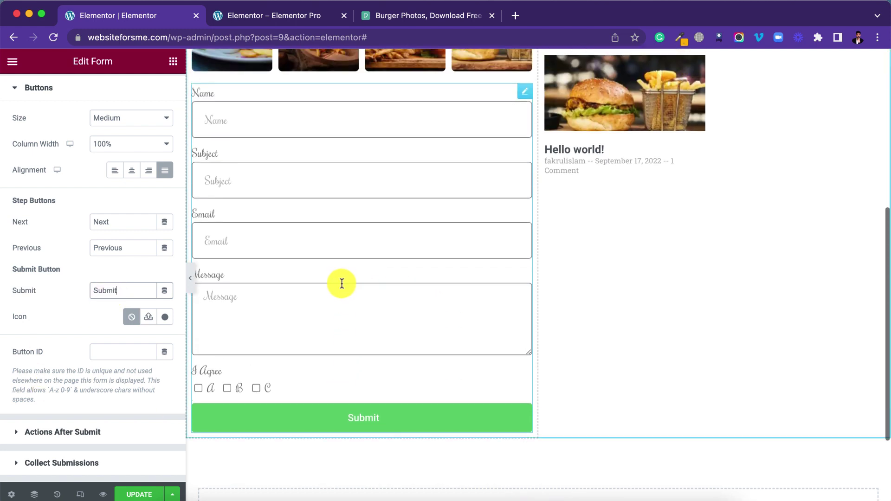
Look through the form's after-submit actions and its email settings, including recipient, subject, message shortcode, sender details and metadata.
scroll(56, 341, "down", 3)
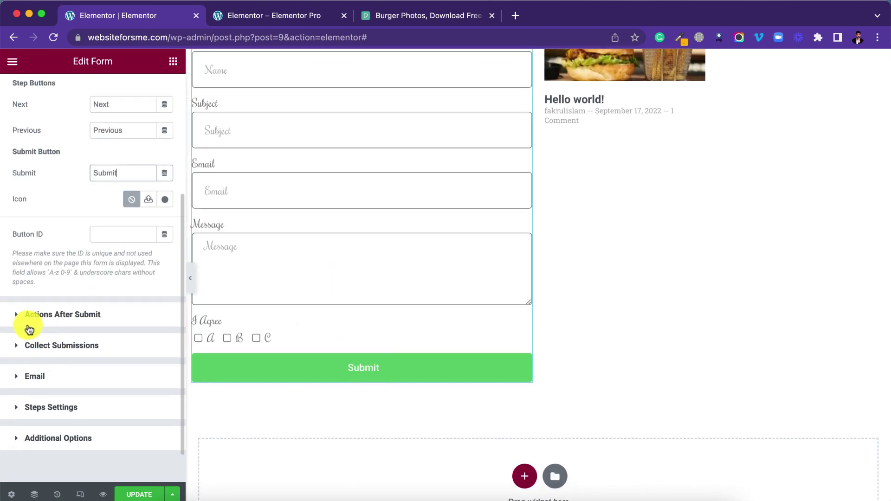
left_click(25, 315)
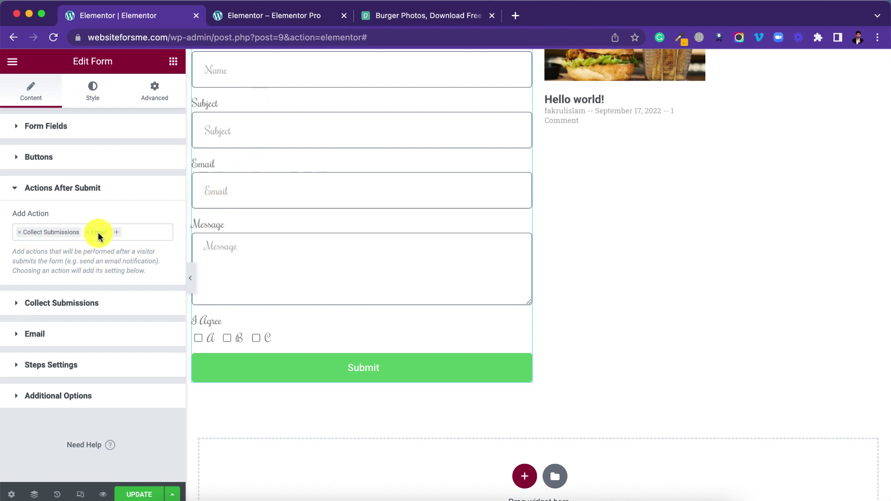
left_click(38, 334)
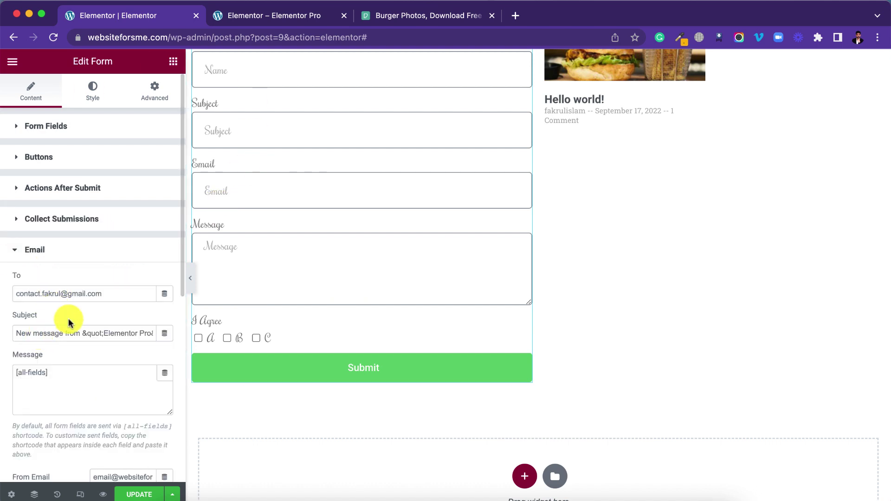
scroll(55, 297, "down", 1)
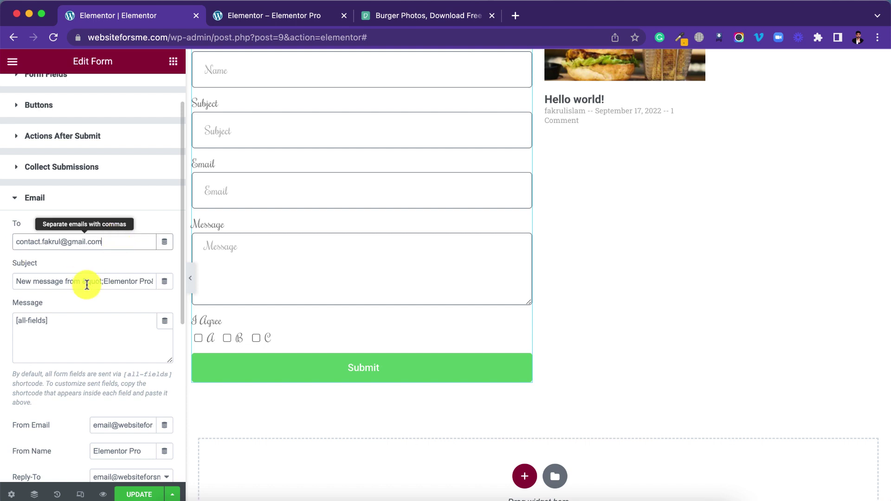
left_click(52, 326)
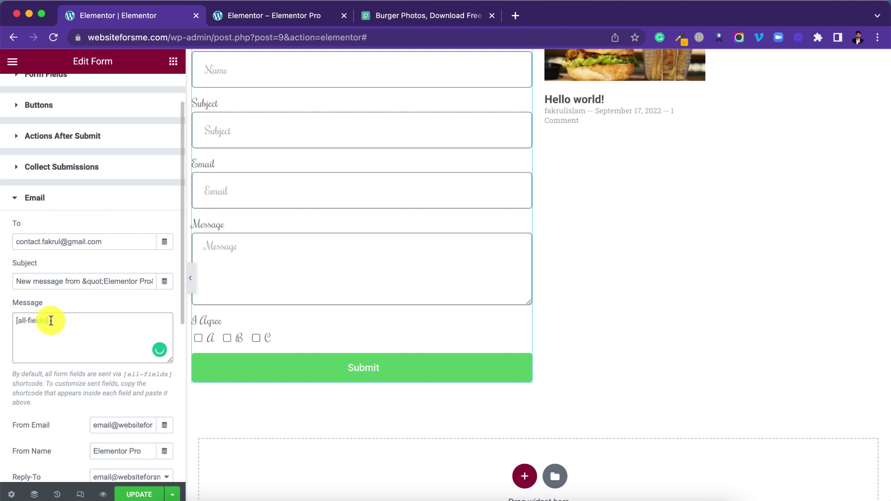
left_click_drag(51, 321, 9, 319)
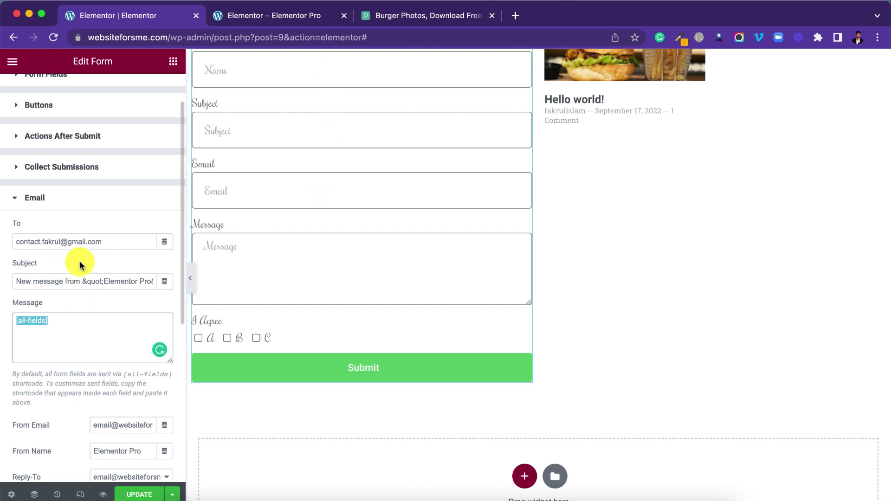
scroll(67, 327, "down", 1)
scroll(66, 314, "down", 6)
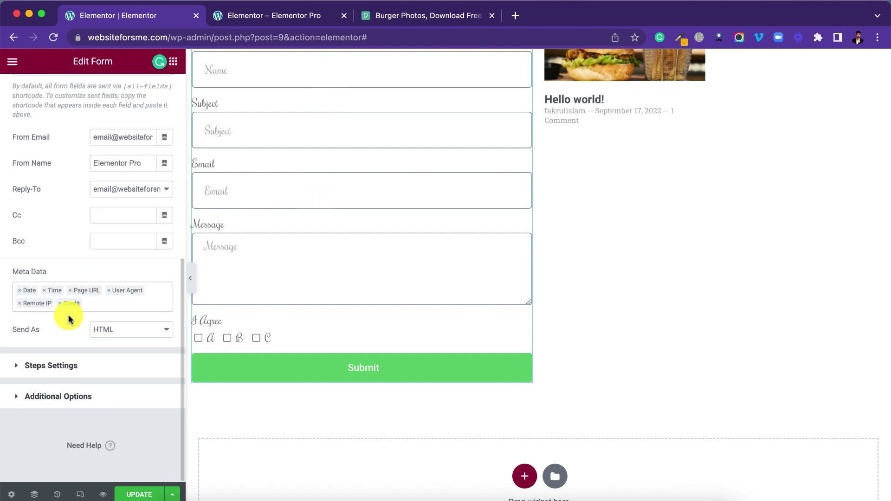
scroll(66, 314, "up", 8)
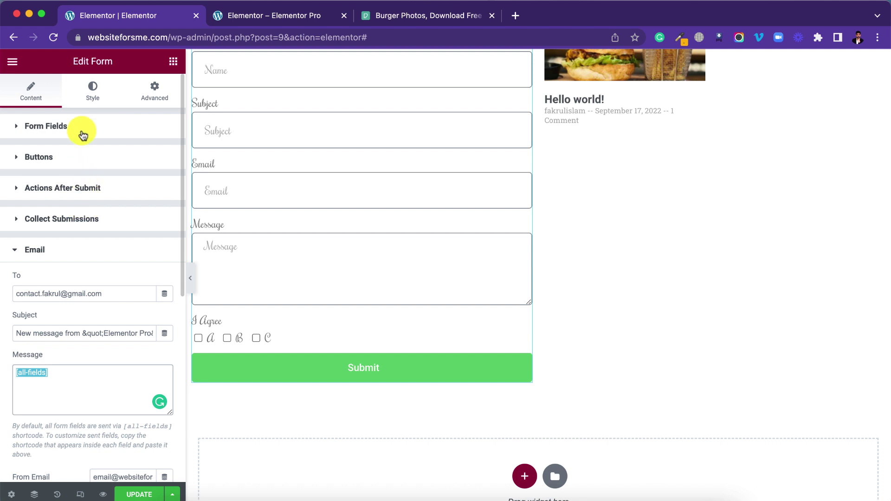
Set the form's columns gap to 9 and its rows gap to 20 in the style settings.
left_click(92, 88)
scroll(326, 181, "up", 2)
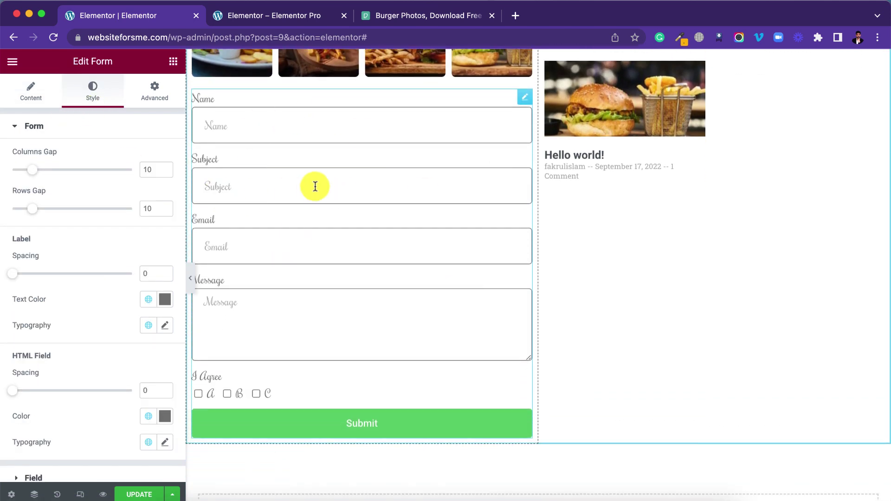
scroll(368, 229, "up", 1)
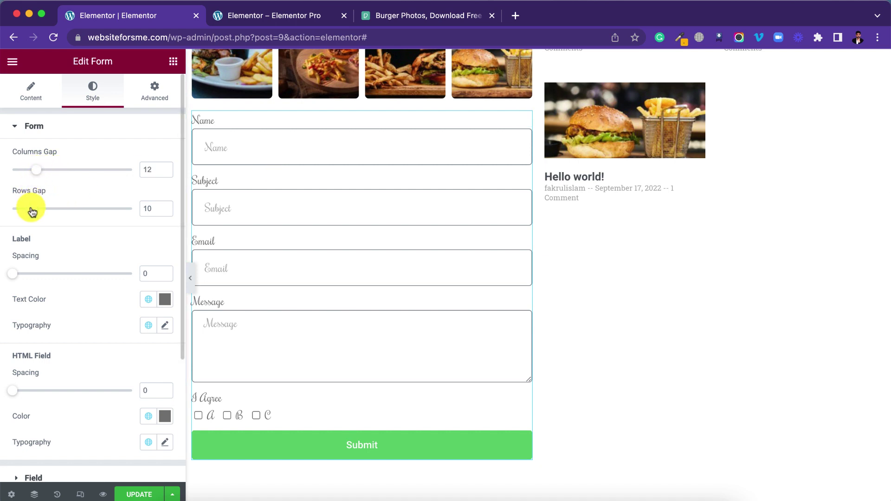
left_click_drag(32, 211, 68, 210)
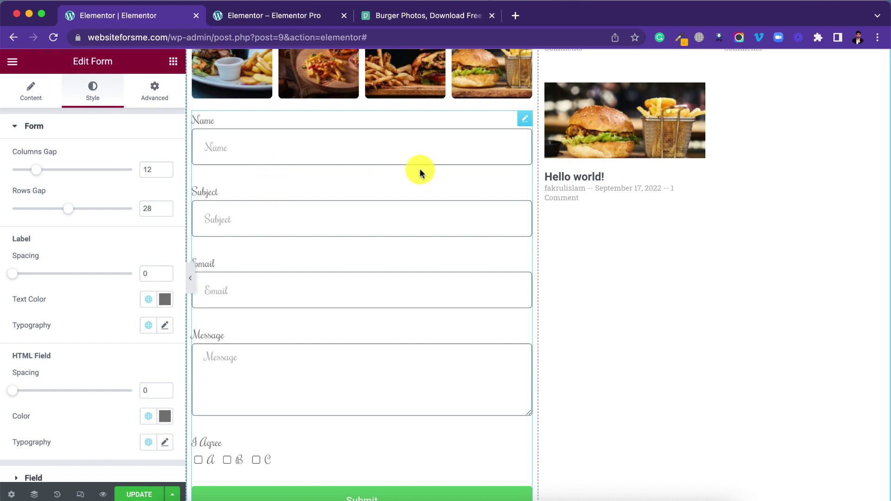
left_click_drag(26, 173, 41, 174)
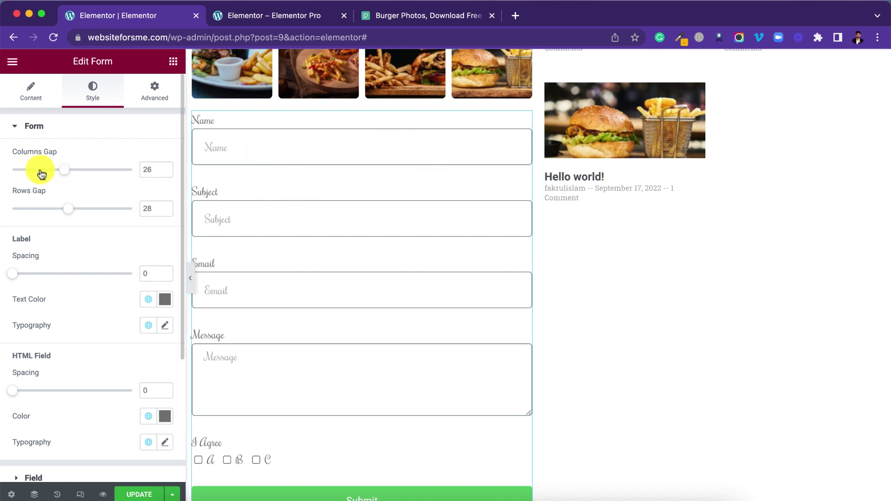
left_click_drag(61, 207, 52, 208)
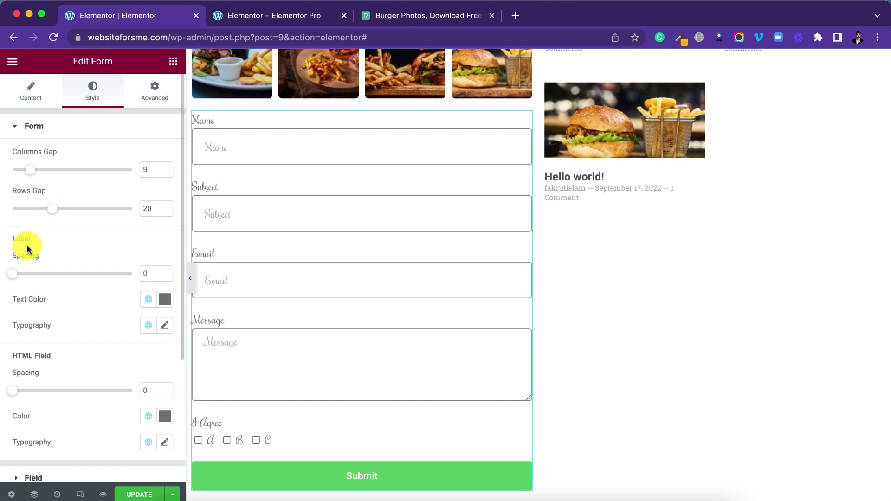
Set the form's label spacing to 12 and the label text color to red #FF0202.
left_click_drag(17, 278, 37, 276)
left_click(217, 212)
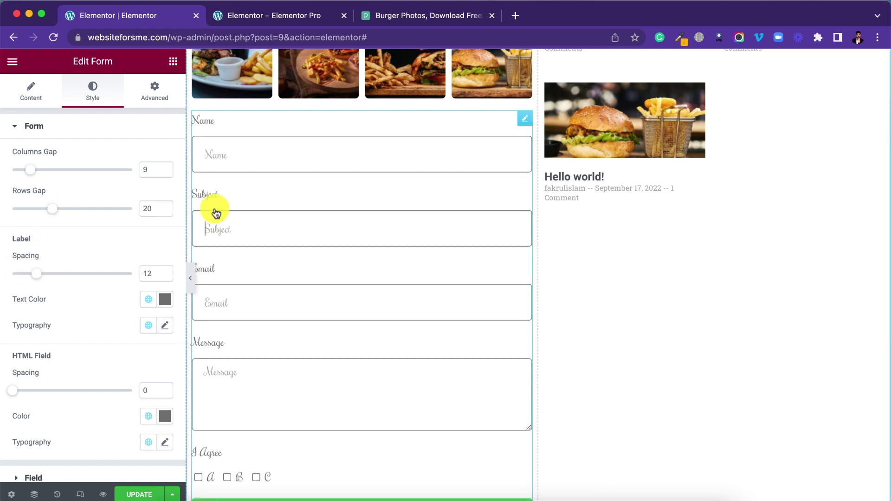
scroll(55, 316, "down", 3)
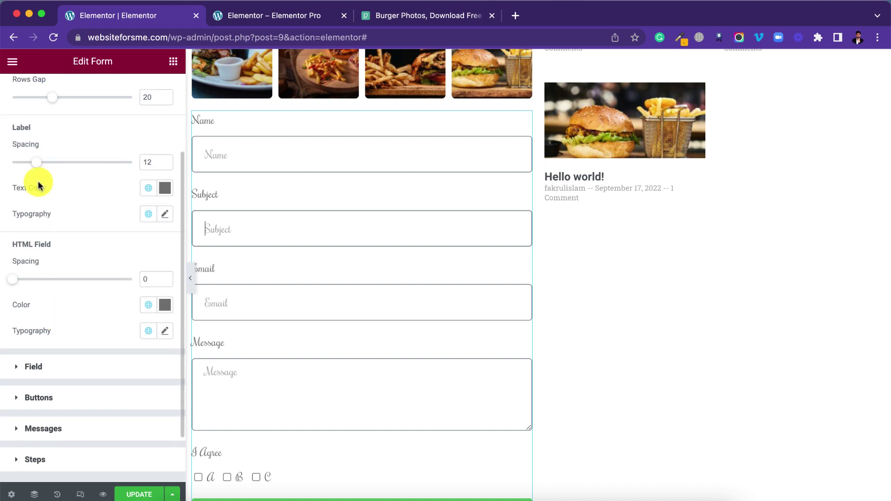
scroll(100, 250, "down", 2)
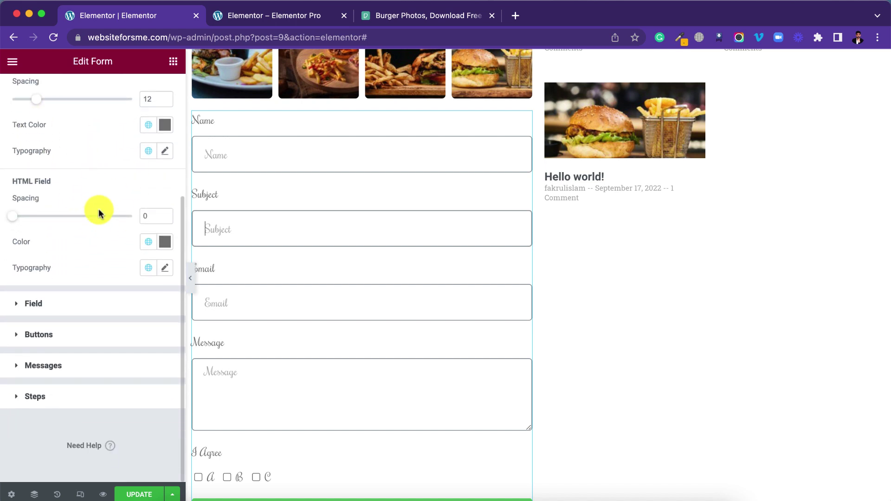
left_click(163, 135)
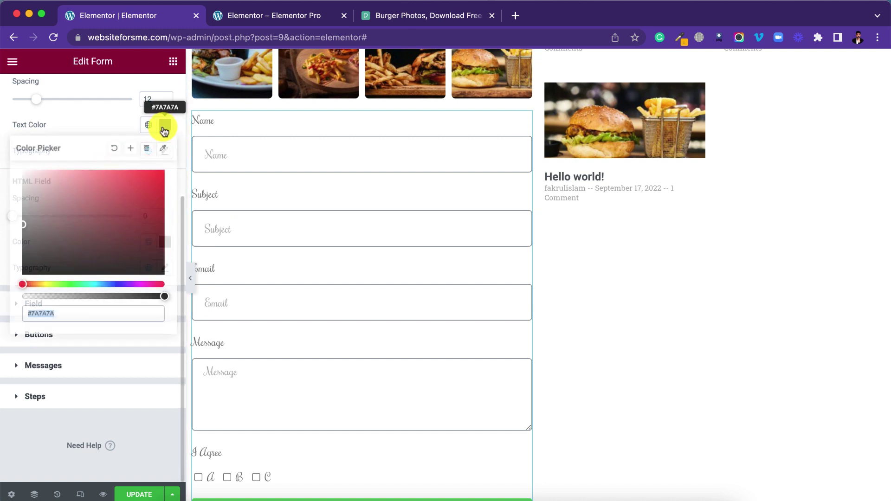
type("#FF0202")
left_click(93, 124)
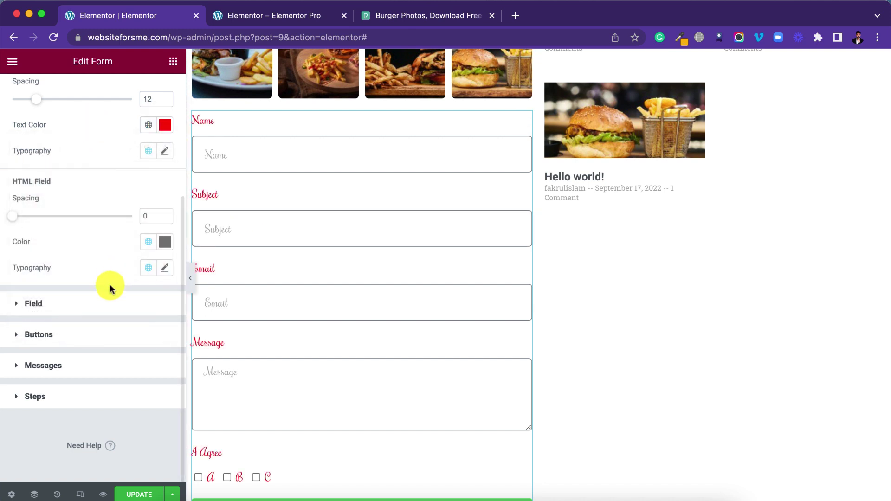
Set the border width of the form fields to 5 on all sides.
left_click(93, 305)
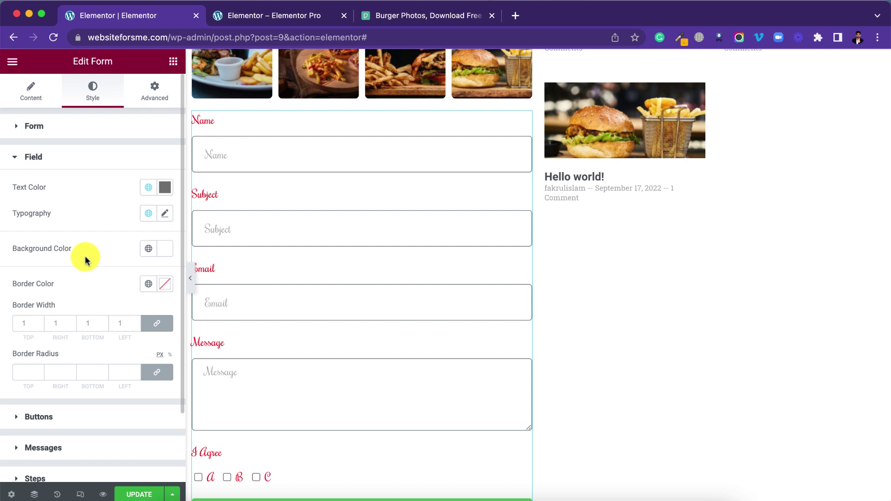
scroll(85, 260, "down", 3)
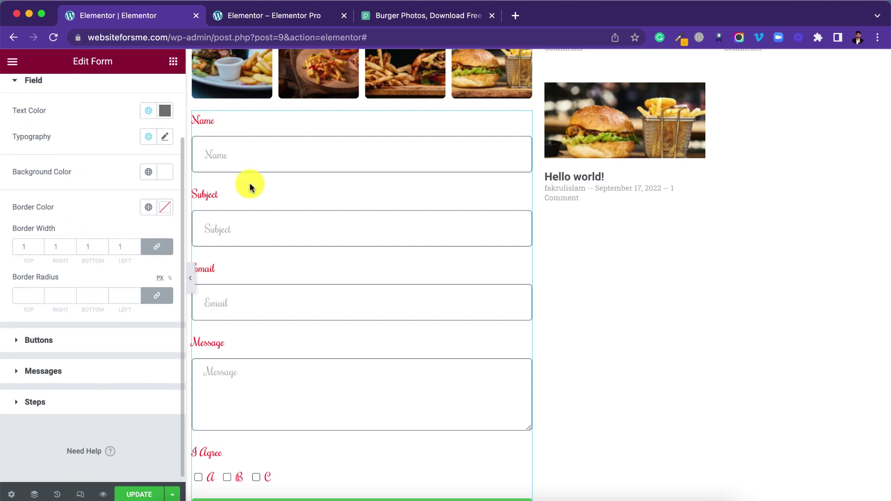
left_click(26, 249)
type("5")
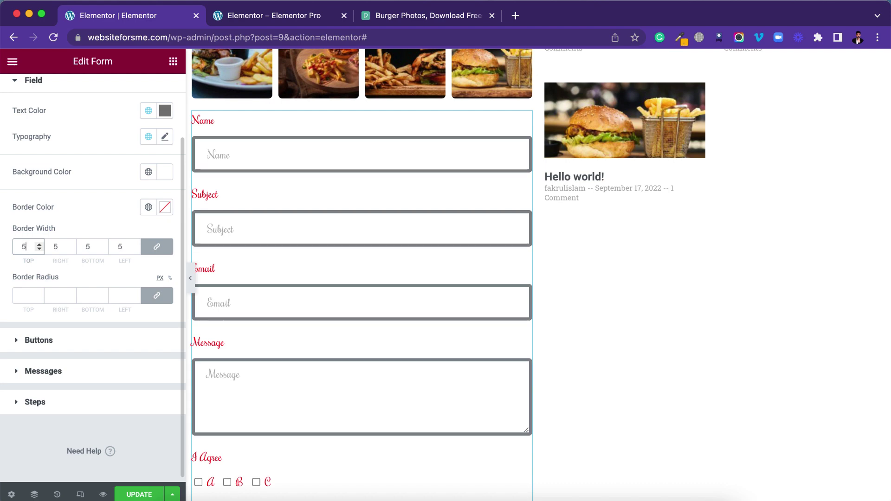
Change the background color of the form's Next & Submit button to blue.
left_click(21, 340)
scroll(308, 342, "down", 5)
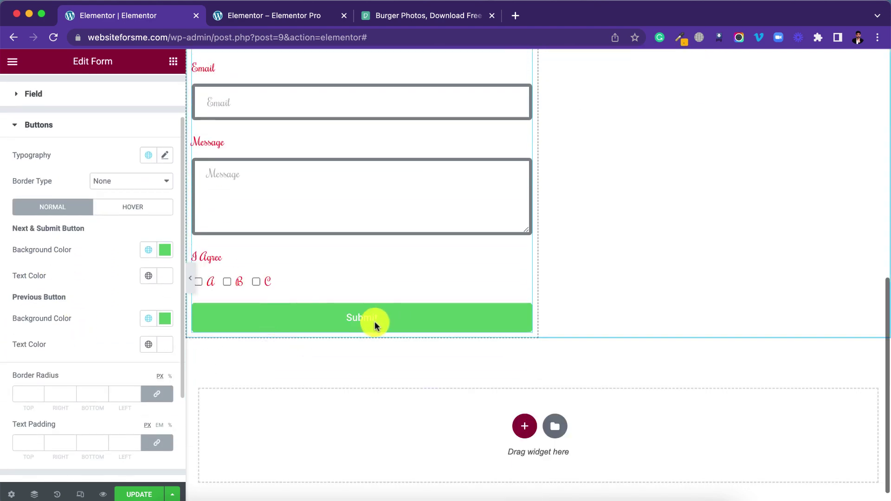
left_click(165, 250)
left_click(136, 310)
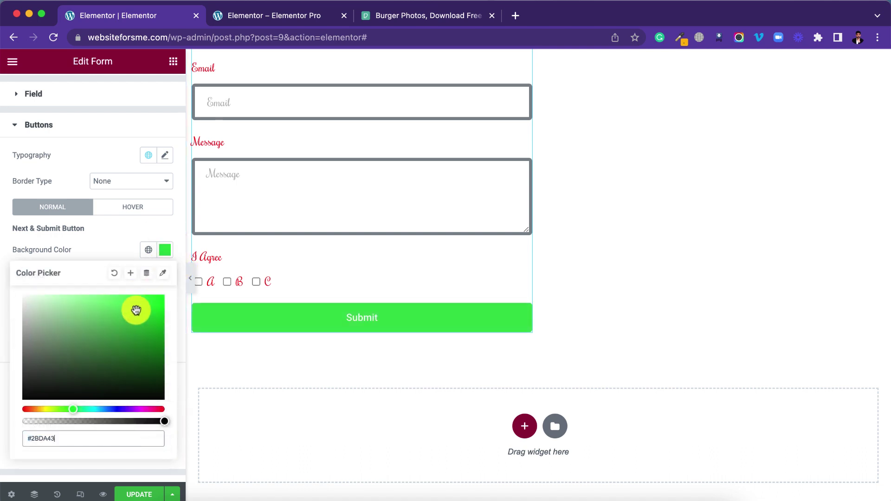
left_click(113, 409)
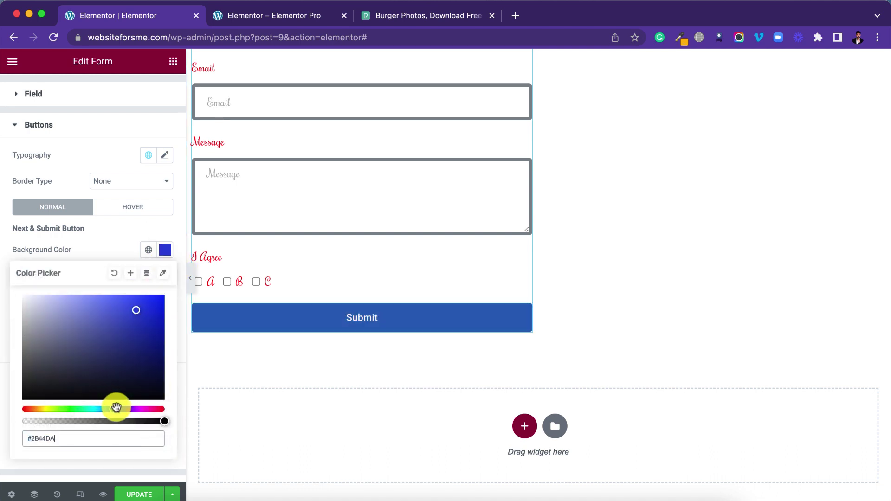
left_click(105, 247)
Look at the form's styling and check the list of saved global widgets.
scroll(119, 302, "up", 3)
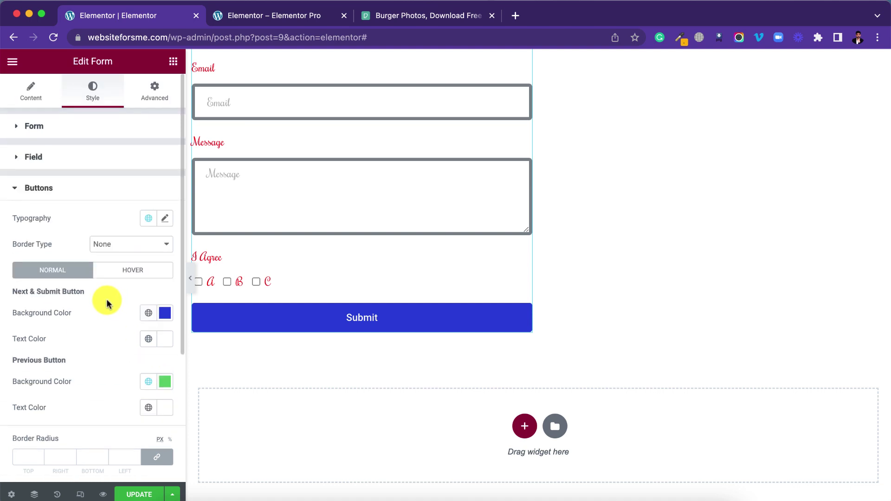
scroll(92, 319, "up", 5)
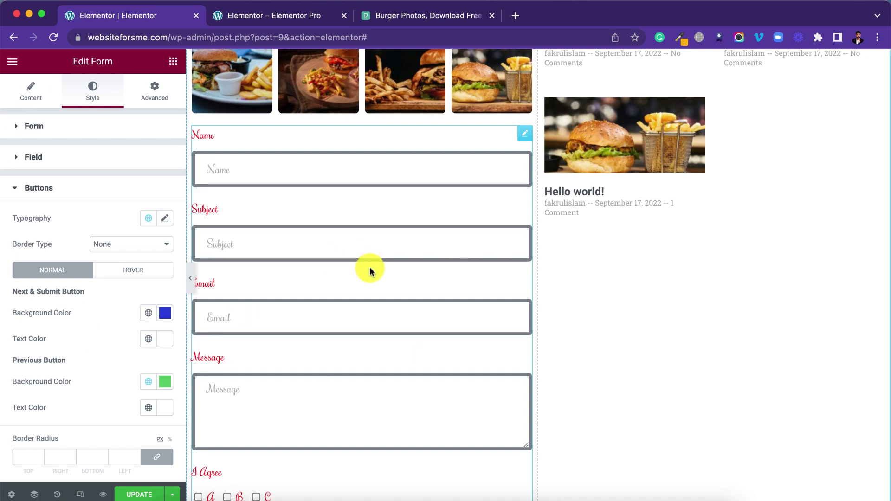
scroll(348, 344, "up", 4)
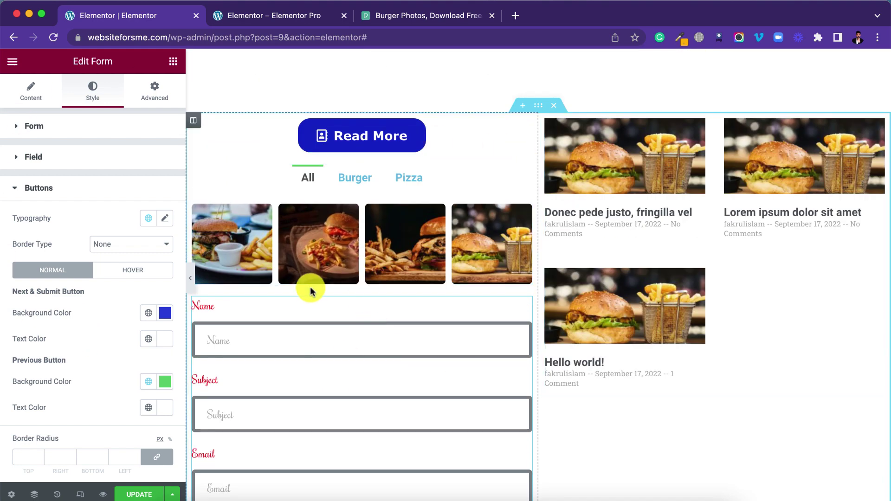
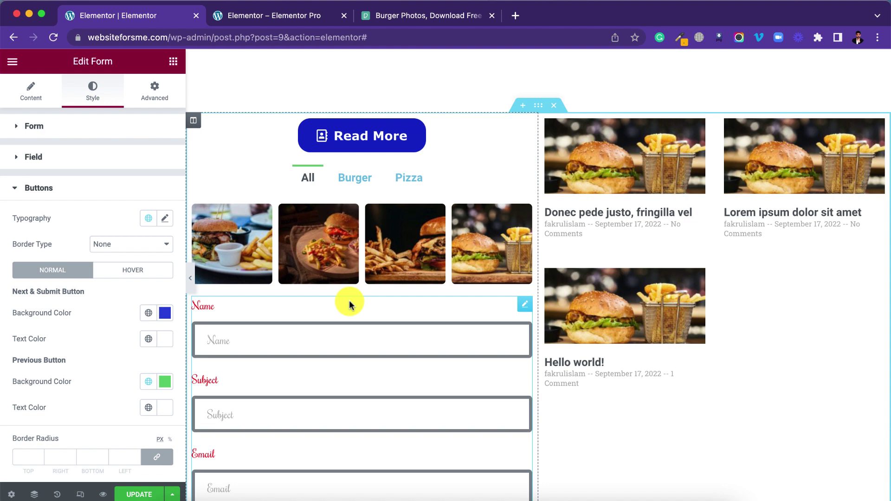
left_click(171, 64)
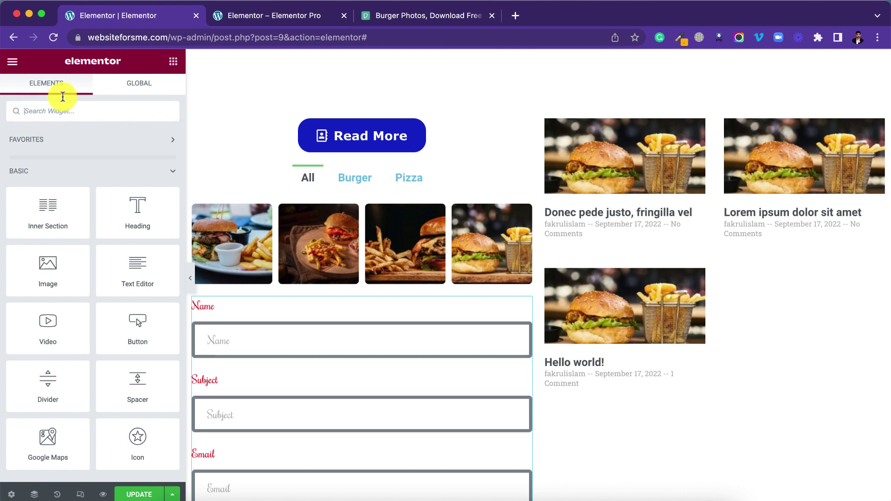
left_click(145, 89)
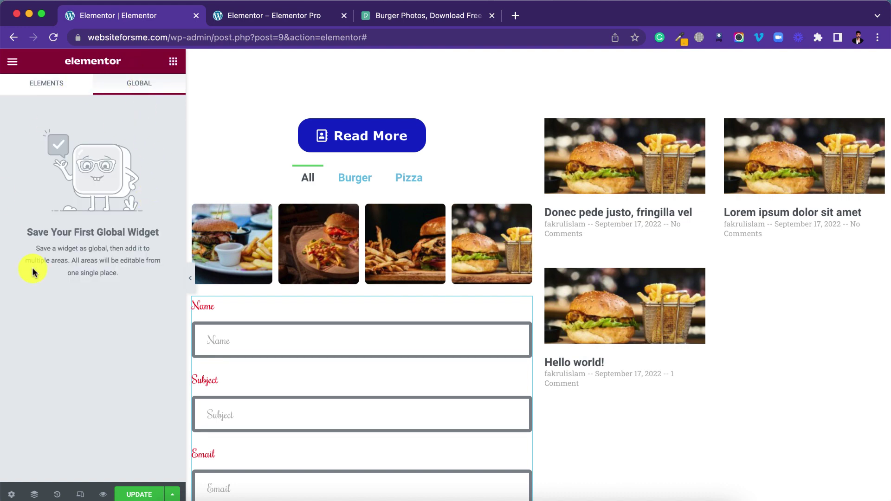
Copy the Read More button and paste it below the posts grid.
scroll(491, 262, "up", 2)
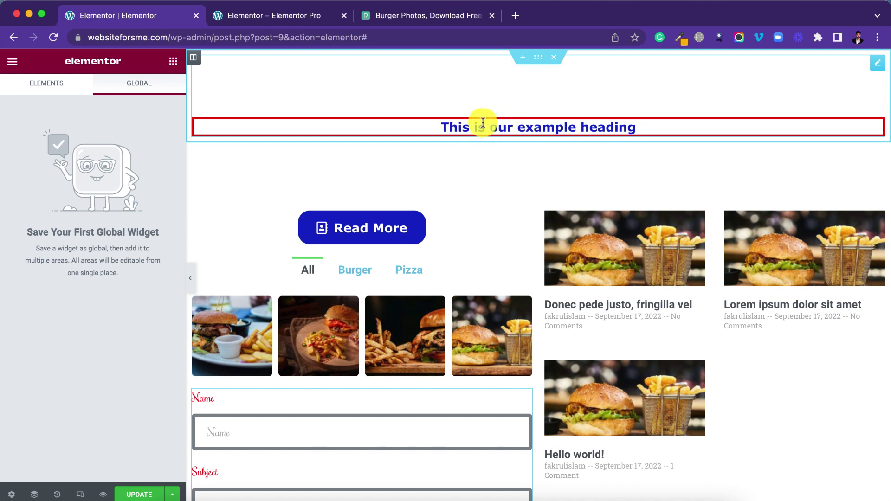
right_click(504, 128)
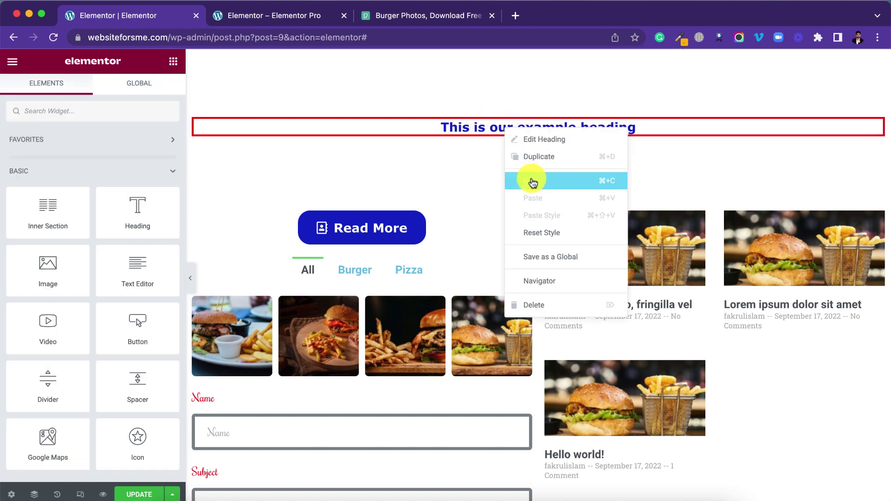
left_click(404, 186)
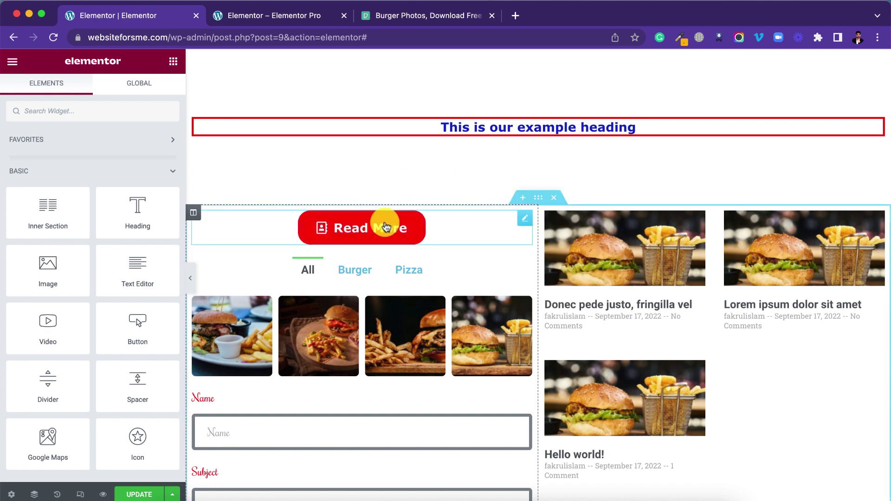
right_click(389, 226)
left_click(418, 327)
scroll(682, 388, "down", 1)
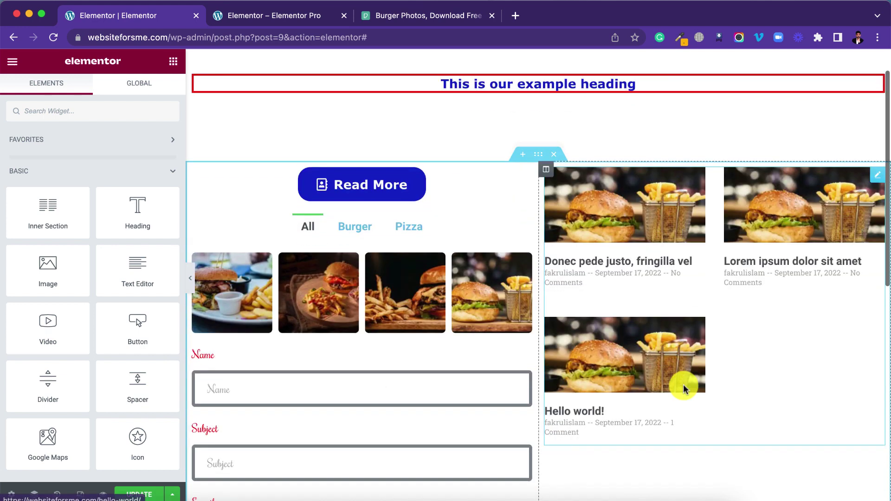
right_click(874, 183)
left_click(806, 235)
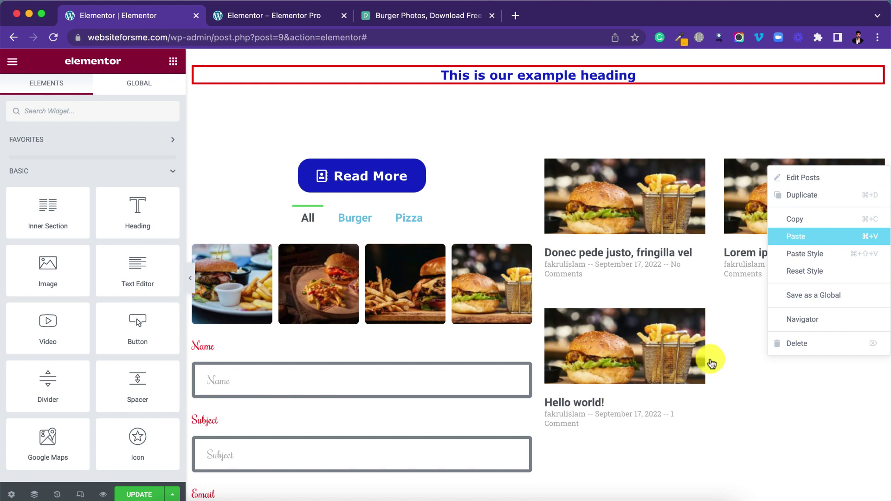
Paste another copy of the Read More button below the contact form.
scroll(714, 378, "down", 2)
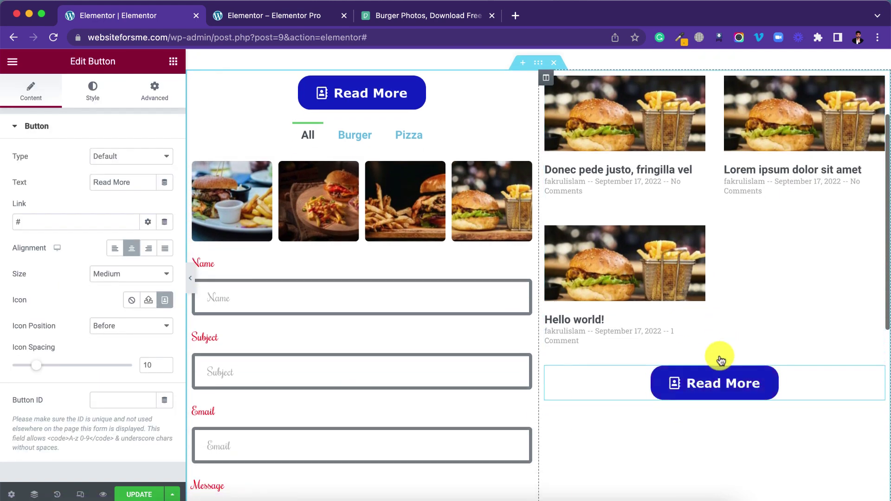
scroll(720, 359, "down", 1)
right_click(526, 212)
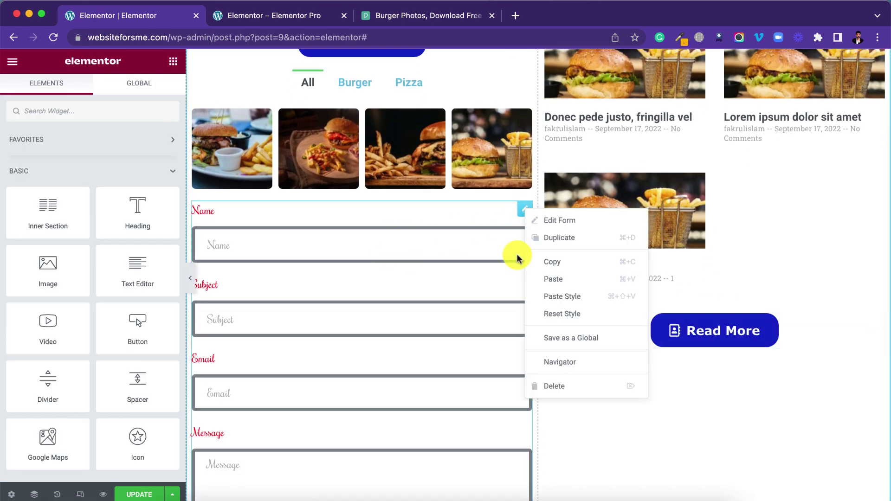
left_click(554, 272)
scroll(371, 284, "down", 4)
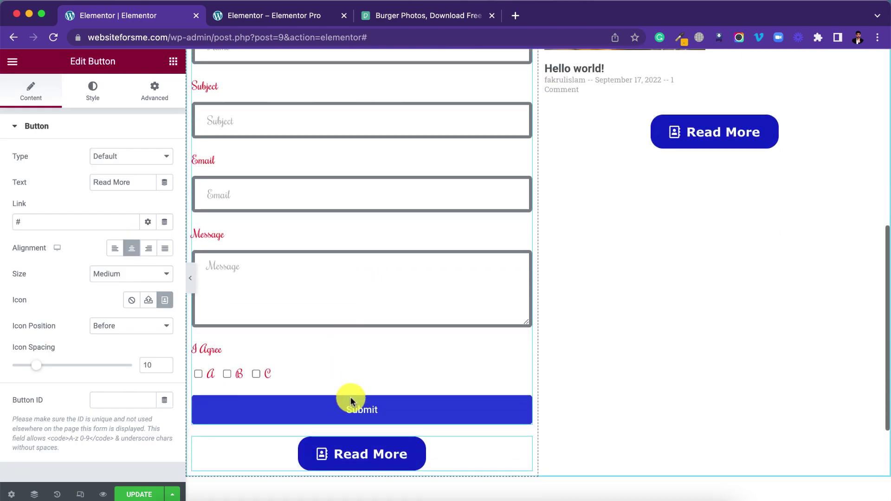
Compare the original Read More button with its copies under the posts grid and the form.
scroll(591, 205, "up", 5)
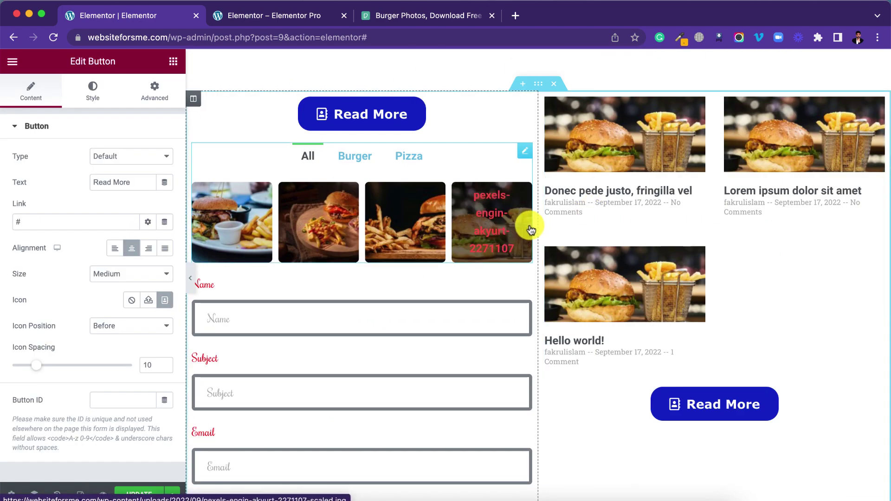
scroll(529, 219, "down", 1)
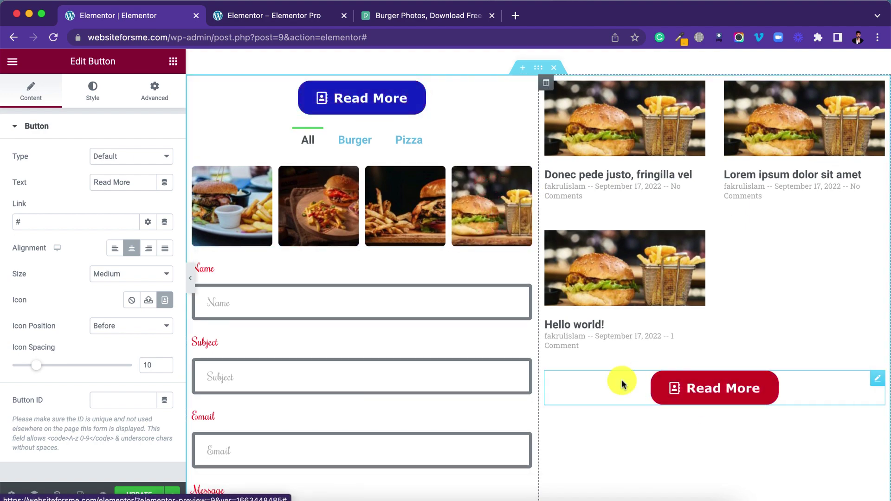
scroll(577, 398, "down", 3)
scroll(688, 390, "up", 2)
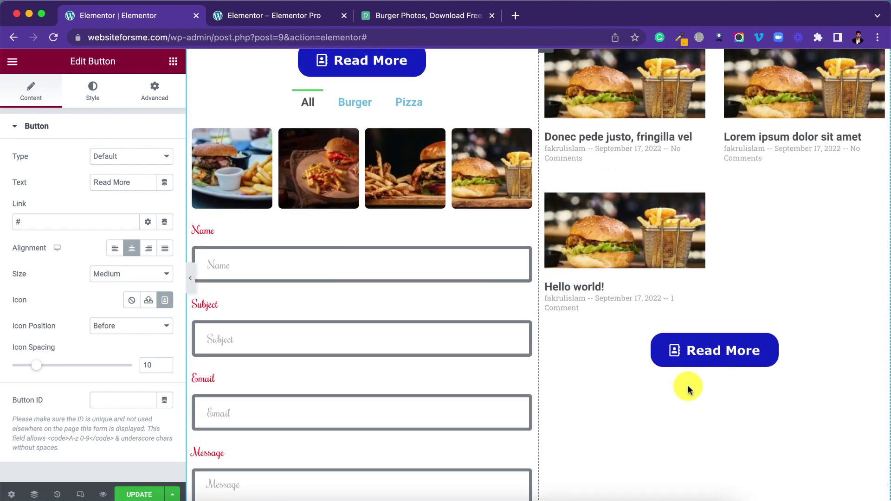
scroll(688, 388, "up", 2)
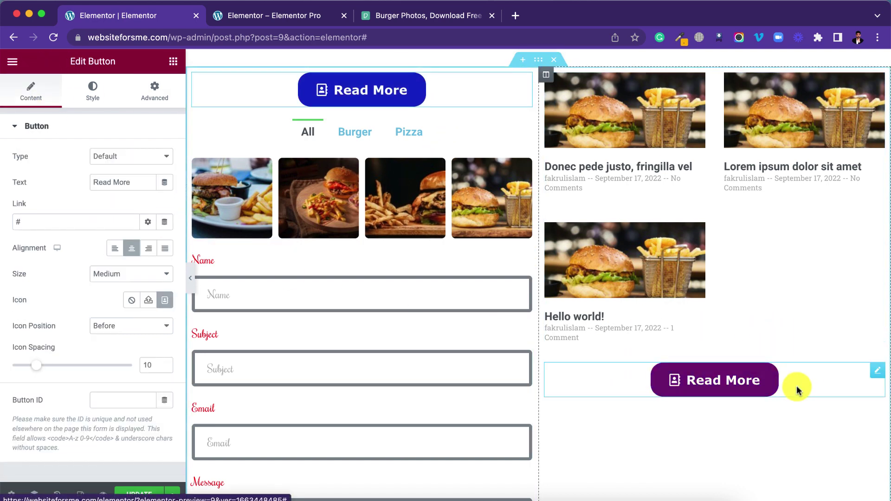
left_click(751, 384)
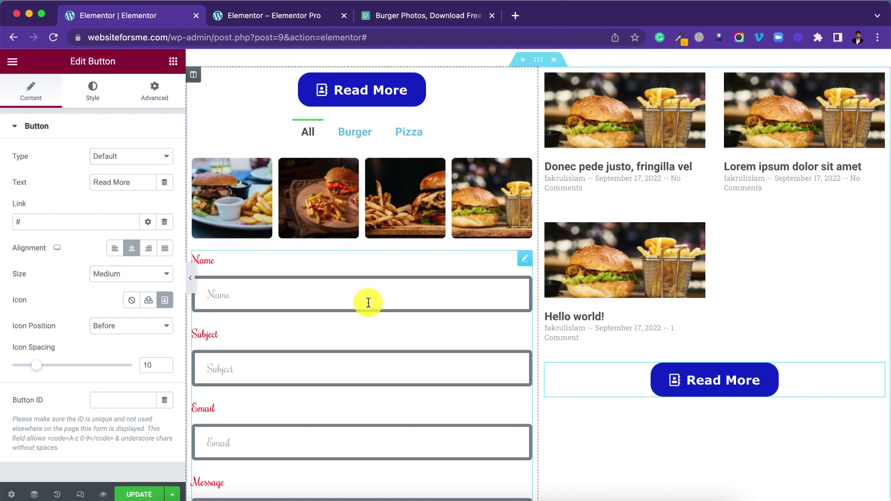
scroll(368, 301, "down", 5)
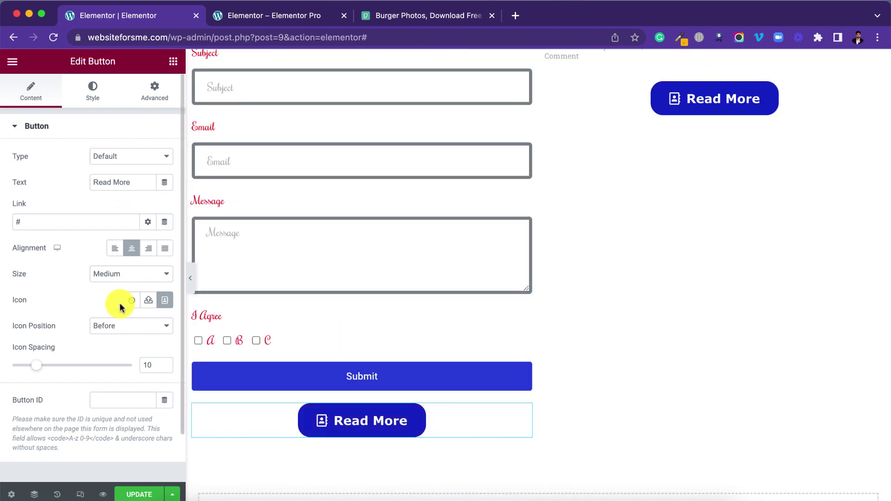
Delete the two pasted Read More buttons below the contact form and the posts grid.
right_click(465, 426)
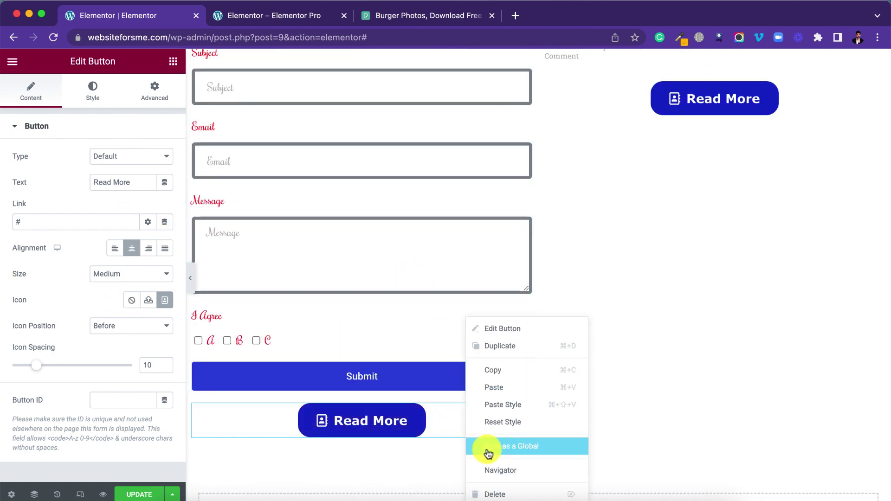
left_click(511, 489)
right_click(804, 105)
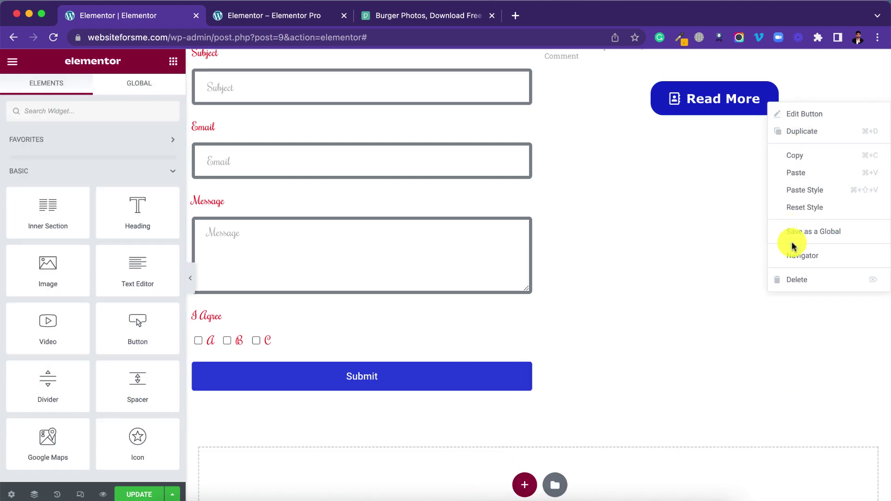
left_click(792, 280)
Save the Read More button above the gallery as a global widget named "mybtn".
scroll(596, 309, "up", 5)
scroll(596, 308, "up", 4)
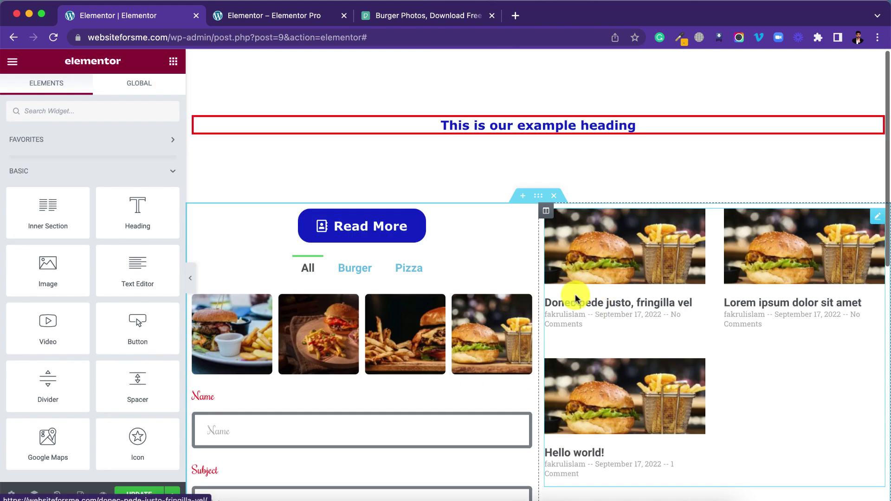
left_click(444, 237)
right_click(454, 224)
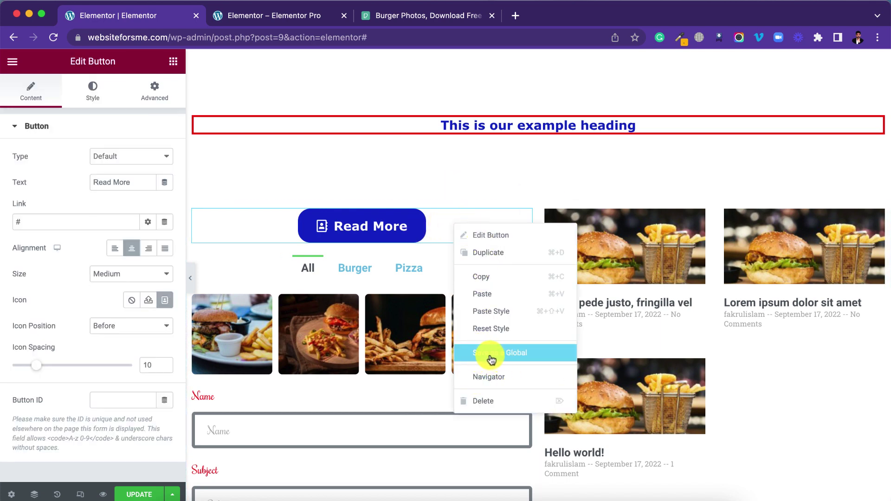
left_click(505, 356)
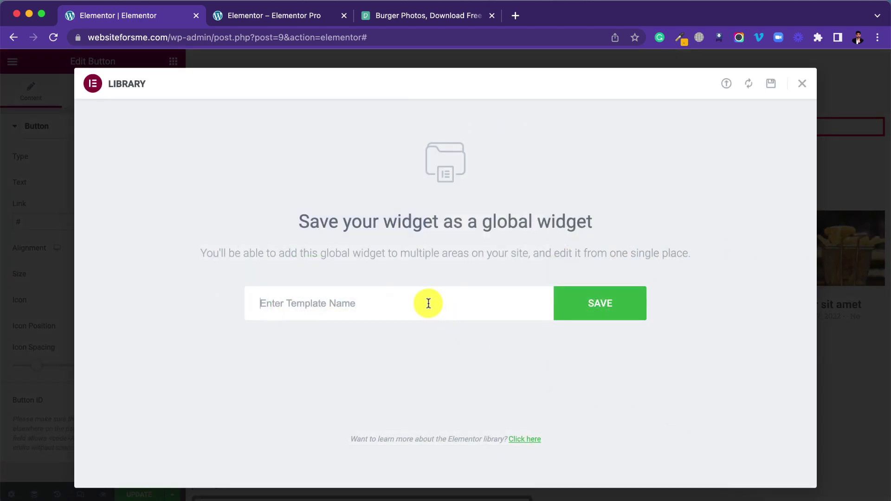
type("mybtn")
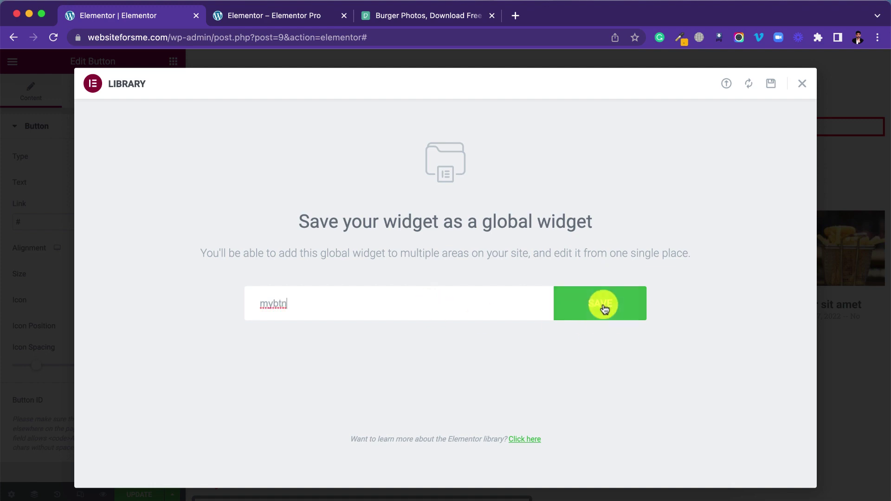
left_click(604, 308)
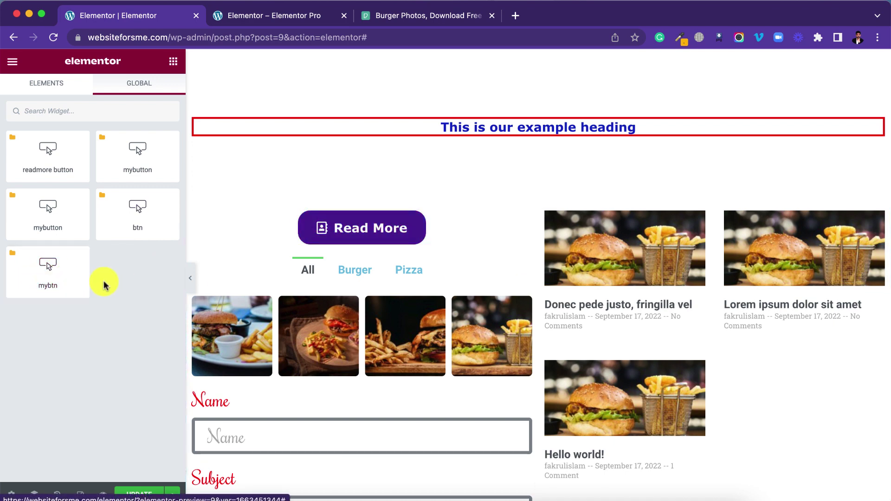
Insert the mybtn global widget above the posts grid and again between the gallery and the contact form.
left_click_drag(47, 274, 686, 225)
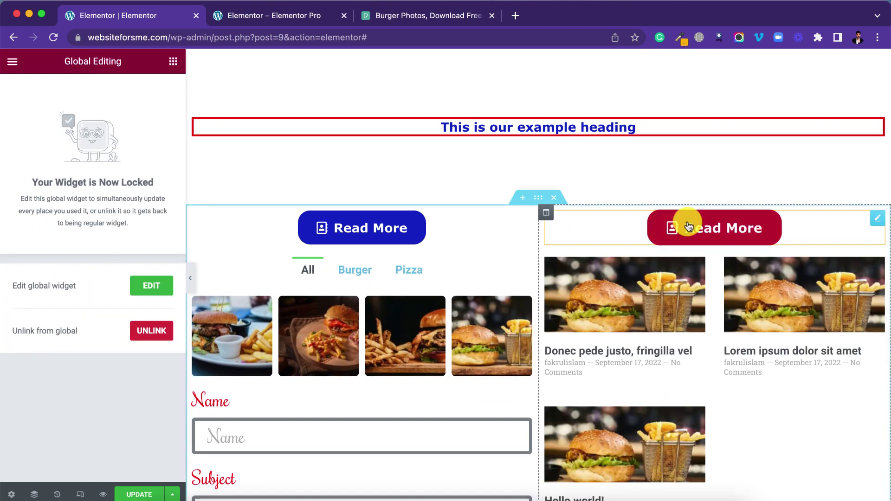
scroll(455, 325, "down", 3)
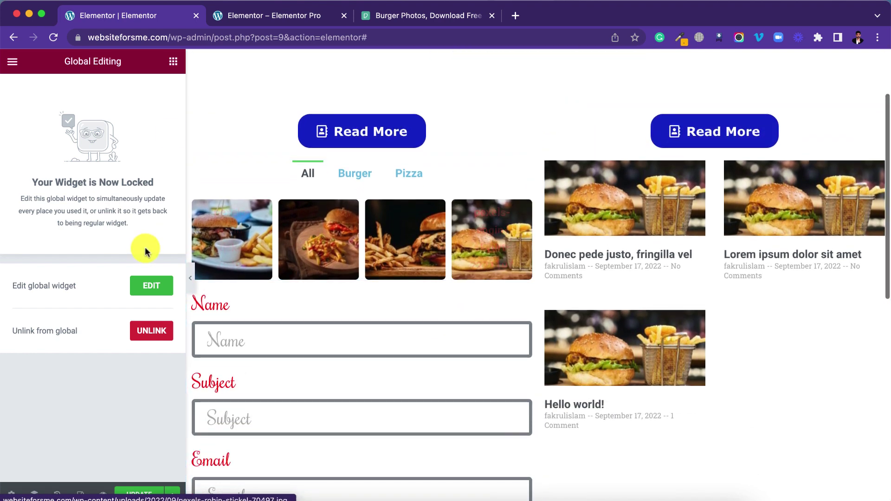
left_click(174, 63)
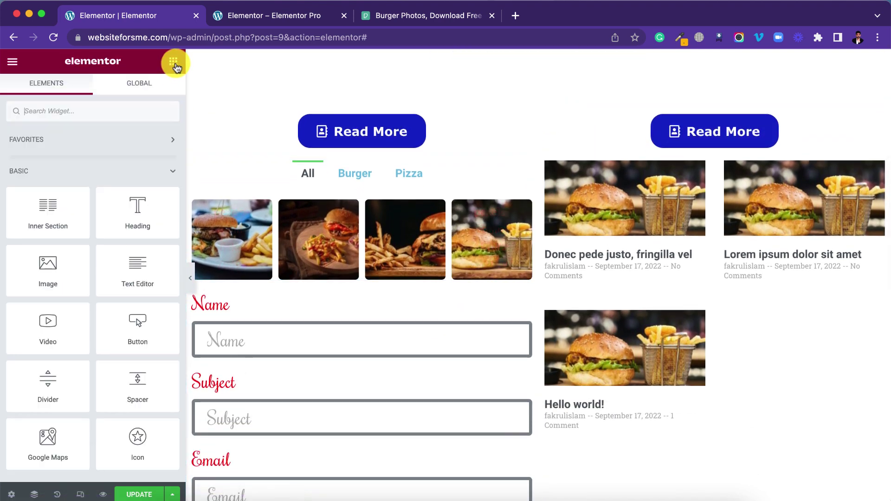
left_click(136, 88)
left_click_drag(44, 277, 343, 273)
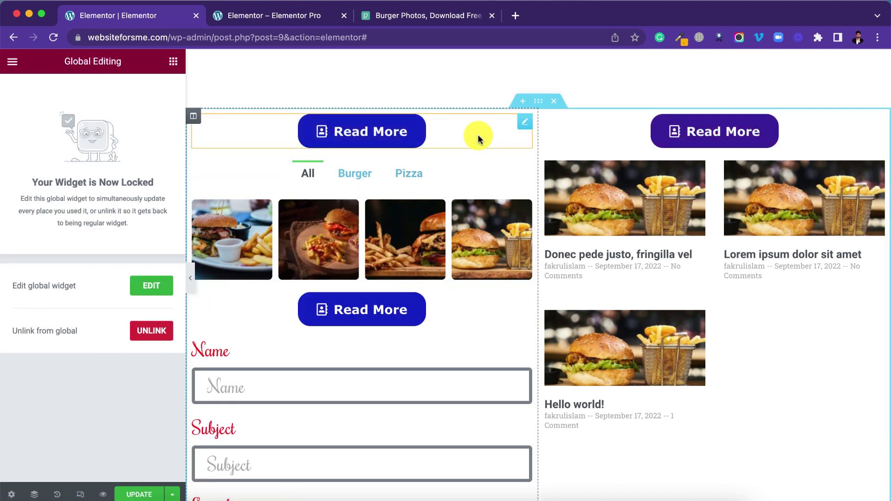
Edit the mybtn global widget and change its button text to "Learn More".
left_click(151, 287)
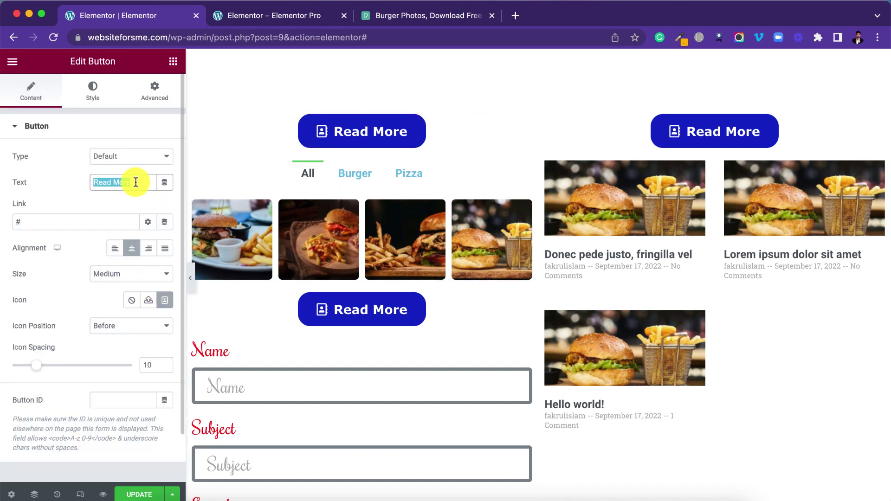
type("Learn More")
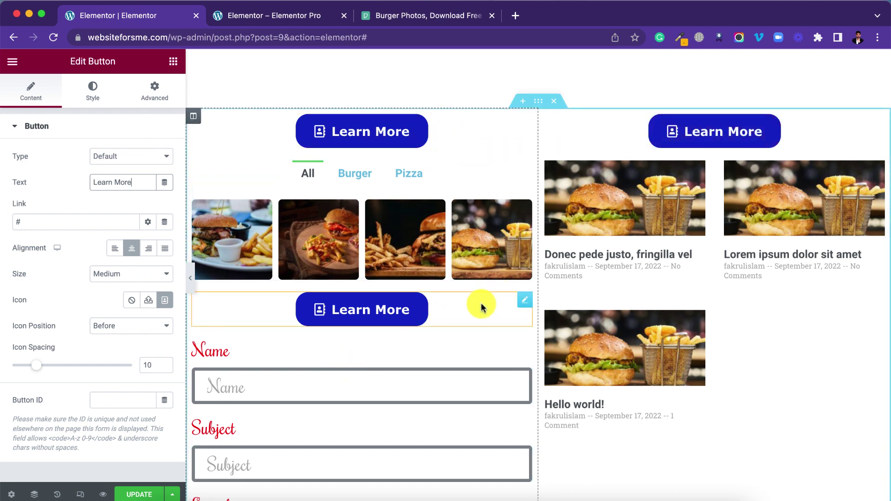
scroll(481, 307, "down", 2)
scroll(482, 307, "up", 4)
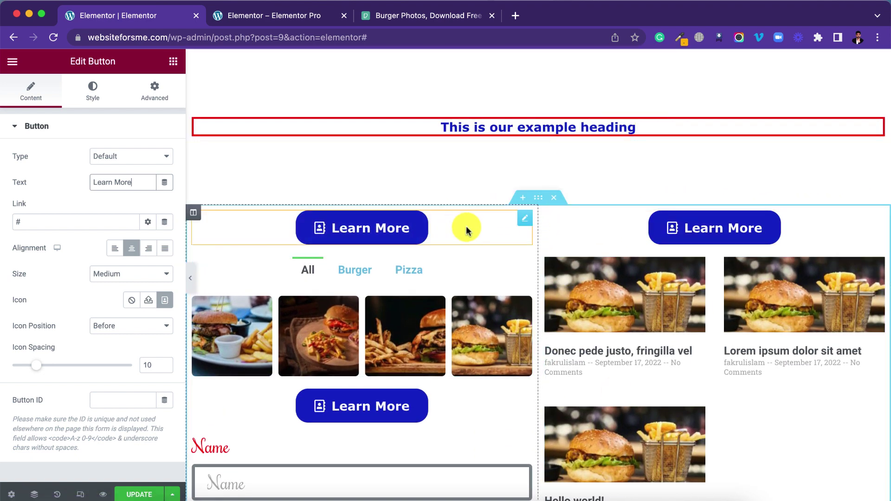
Review the Learn More buttons and the rest of the page, including a preview with the editing panel hidden.
left_click_drag(467, 230, 453, 372)
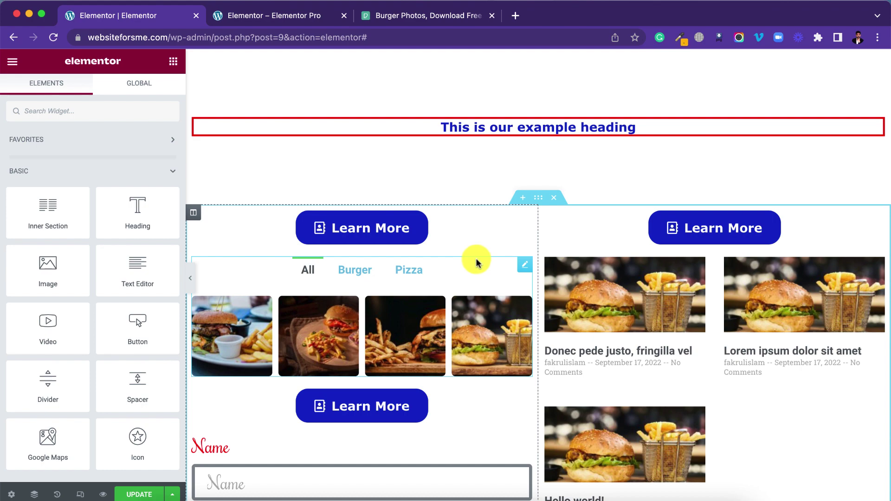
scroll(477, 261, "down", 1)
scroll(471, 223, "up", 1)
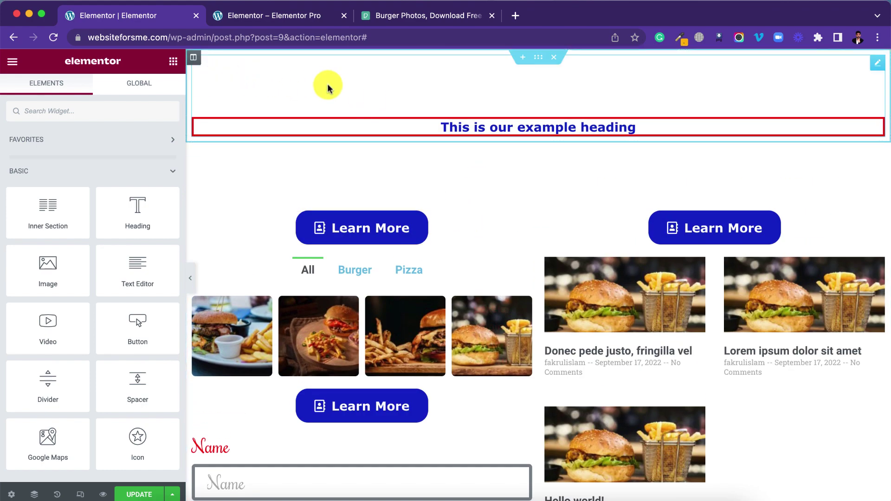
scroll(454, 312, "down", 10)
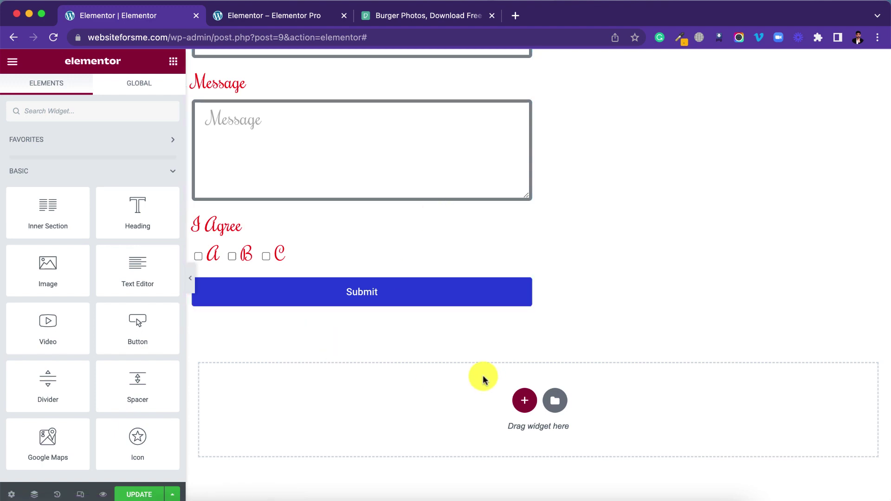
scroll(334, 373, "up", 10)
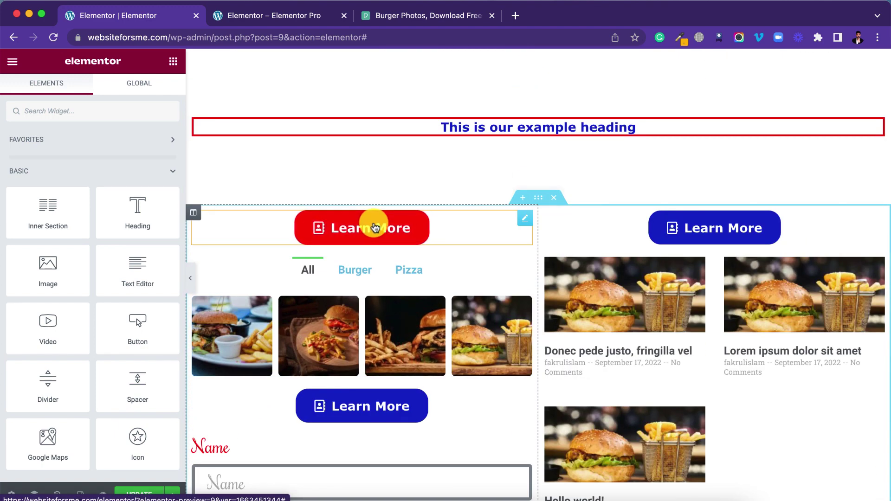
scroll(370, 261, "down", 10)
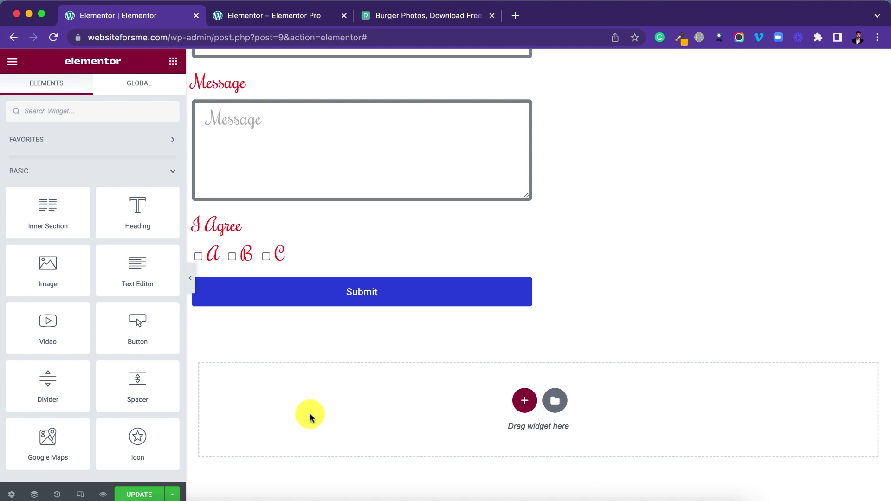
scroll(409, 346, "up", 10)
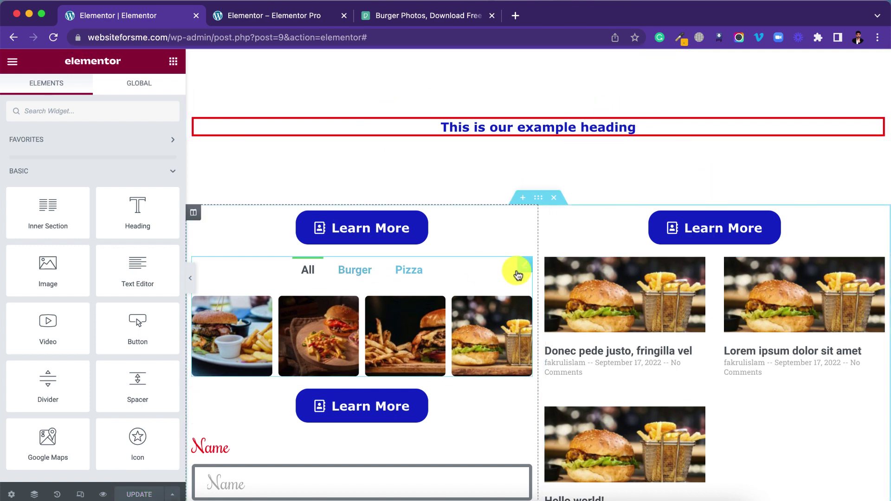
left_click(192, 279)
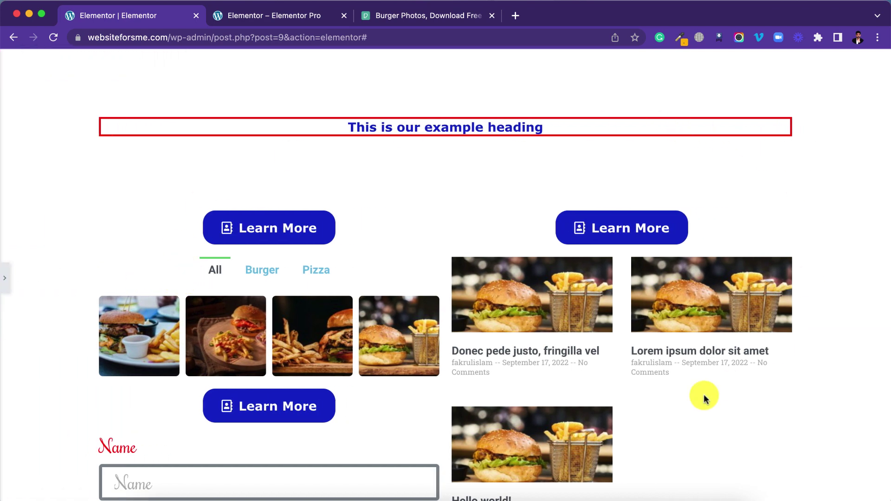
left_click(5, 283)
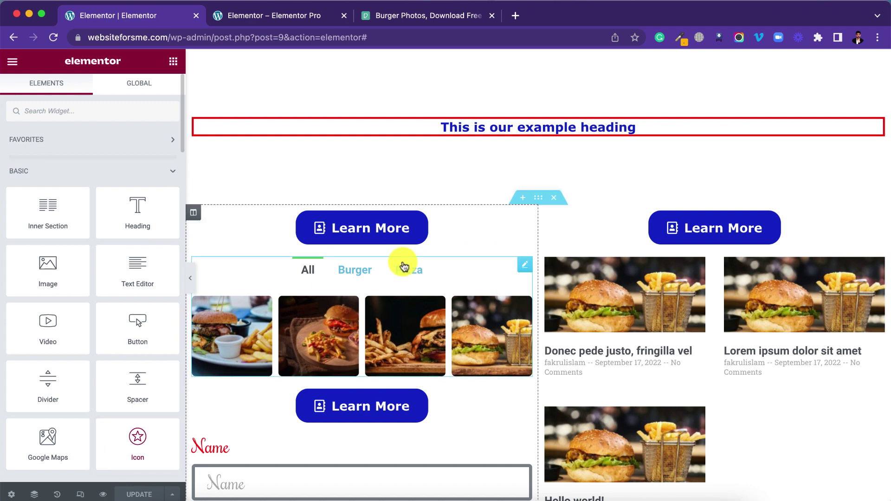
Preview the page layout in responsive mode at tablet and mobile sizes, and return to the desktop view.
left_click(81, 494)
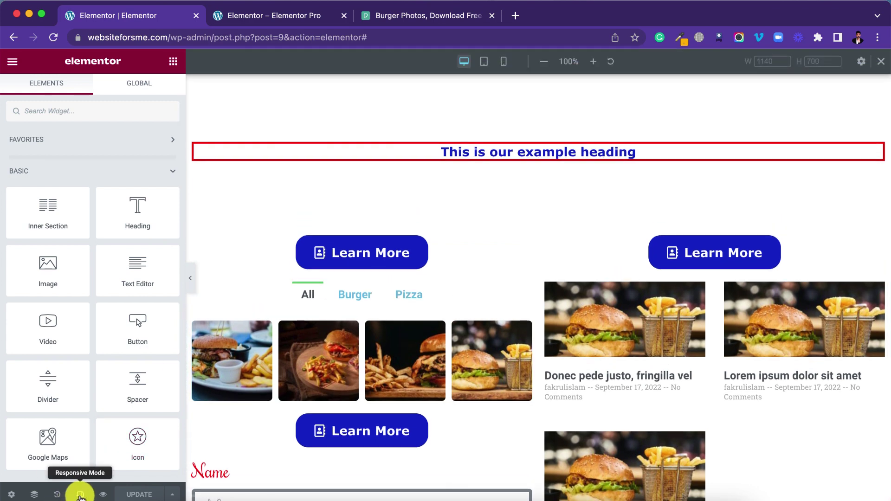
left_click(484, 63)
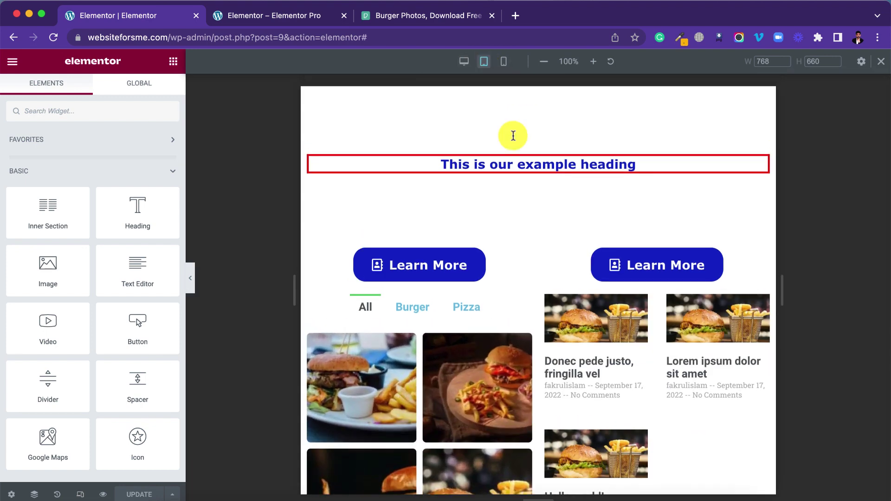
scroll(522, 207, "down", 1)
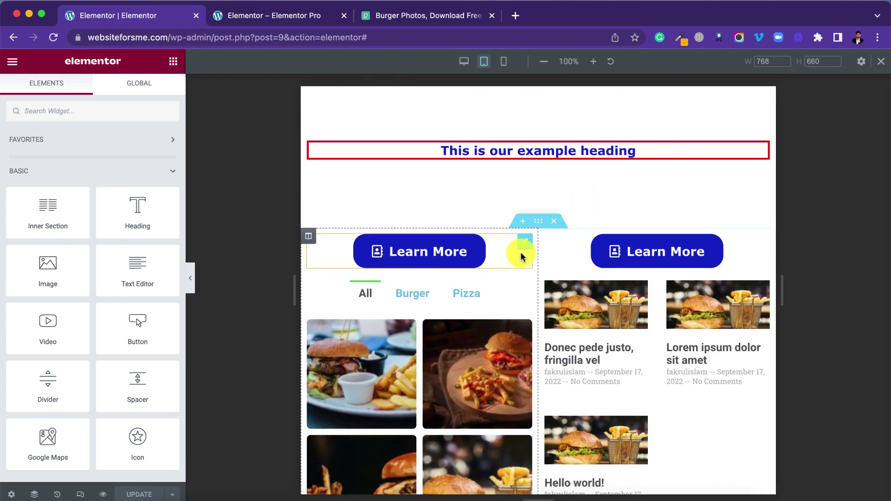
left_click(504, 62)
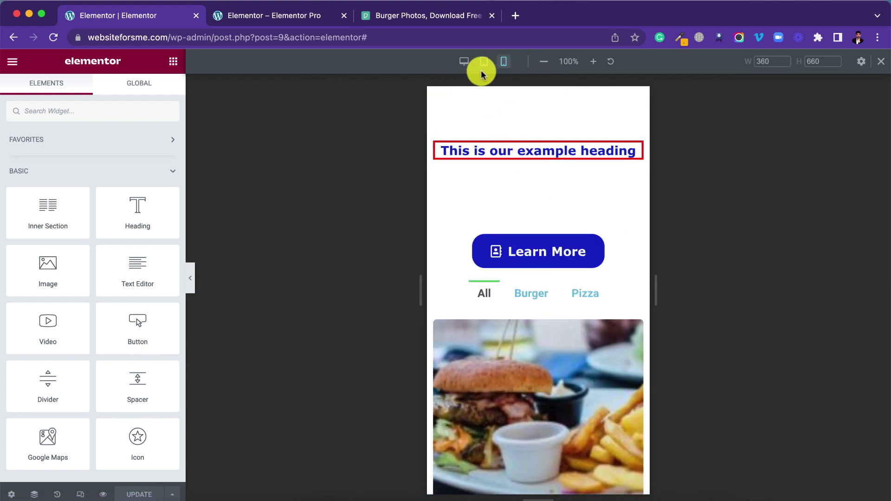
left_click(484, 63)
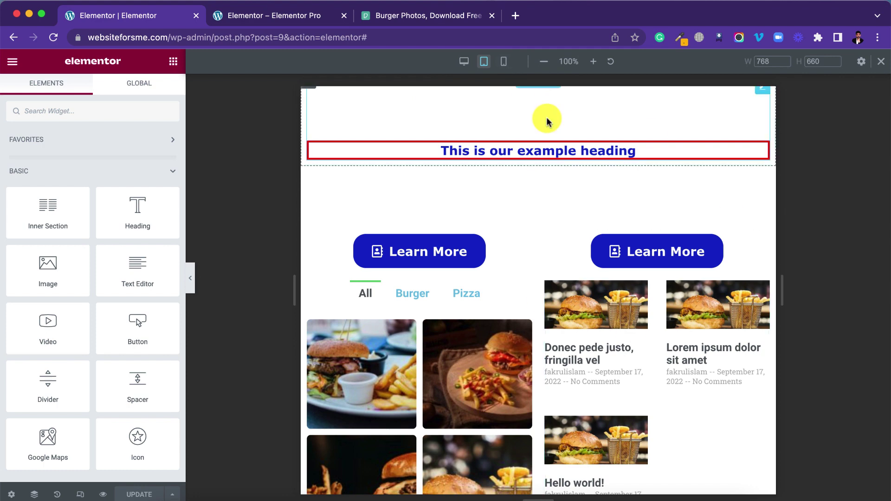
left_click(463, 63)
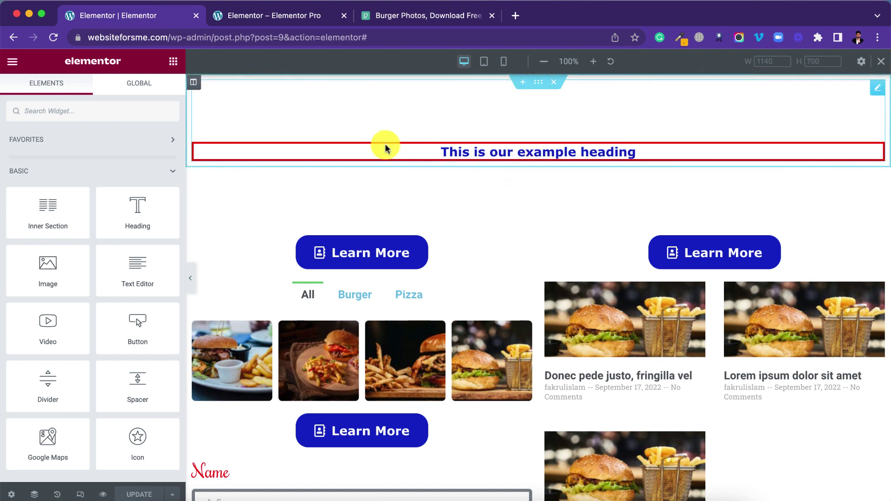
Align the example heading to the right for the tablet view.
left_click(494, 153)
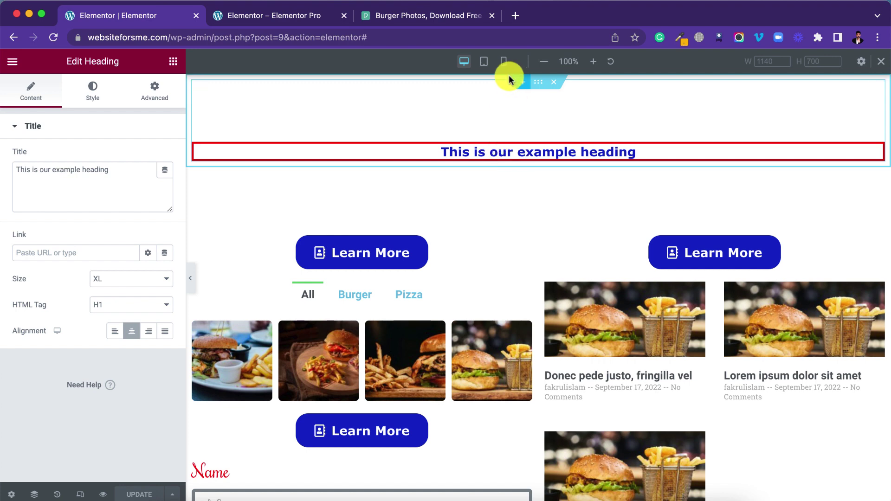
left_click(484, 64)
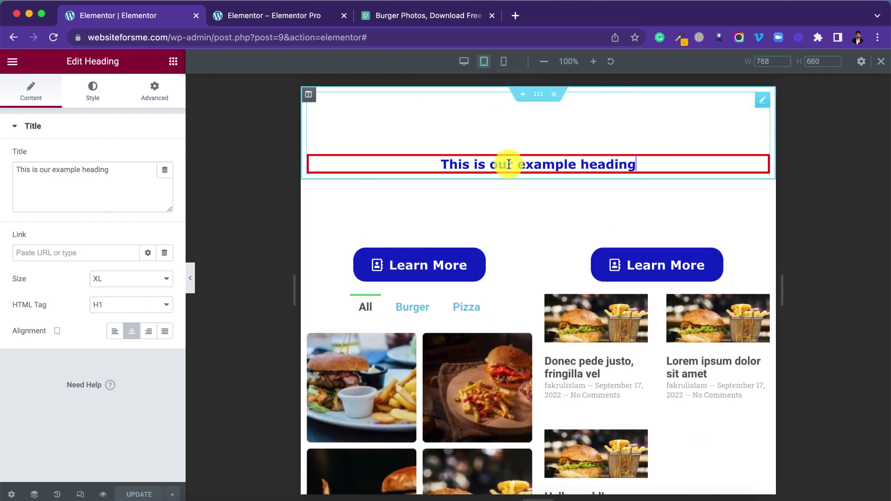
left_click(91, 94)
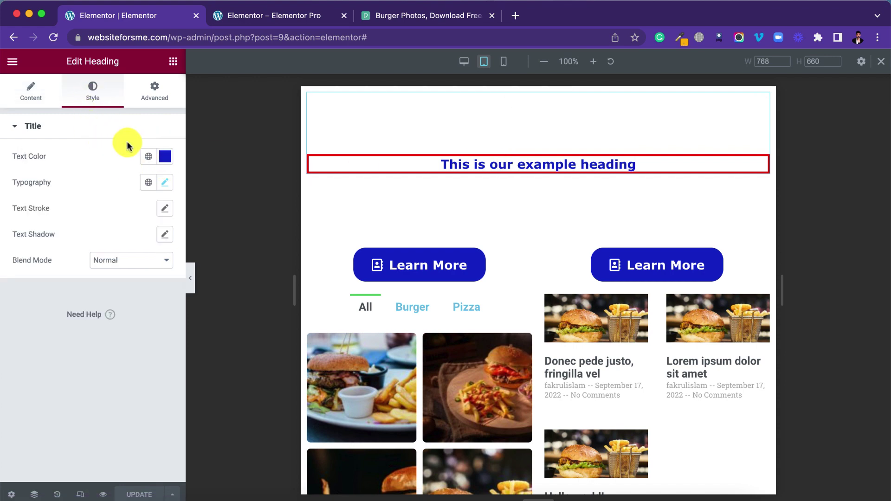
left_click(27, 93)
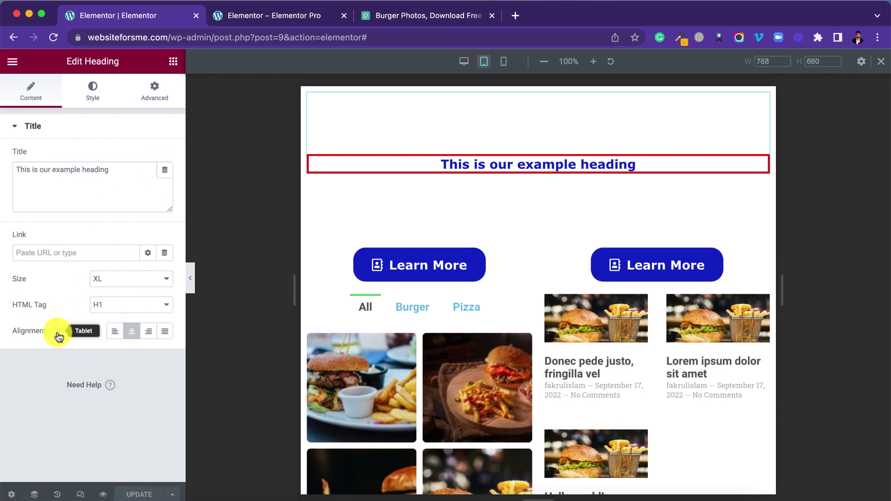
left_click(148, 332)
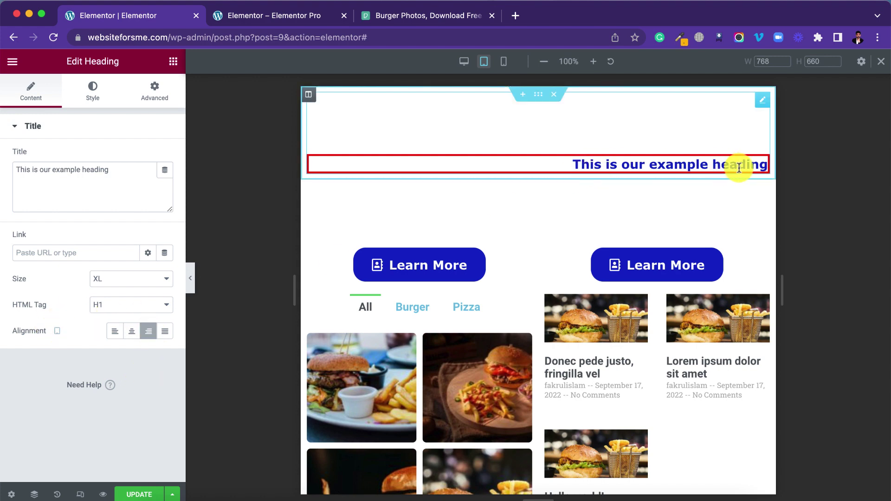
Align the example heading to the left for the mobile view and switch back to the desktop view.
left_click(503, 63)
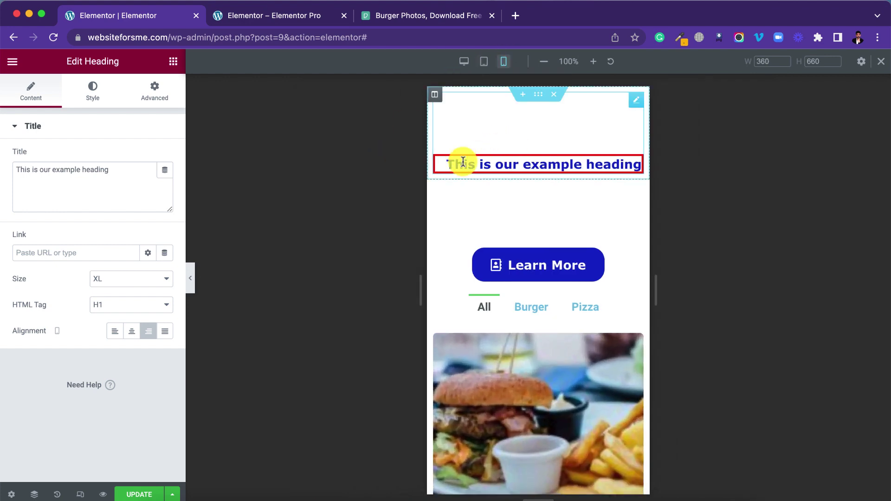
left_click(115, 332)
left_click(134, 333)
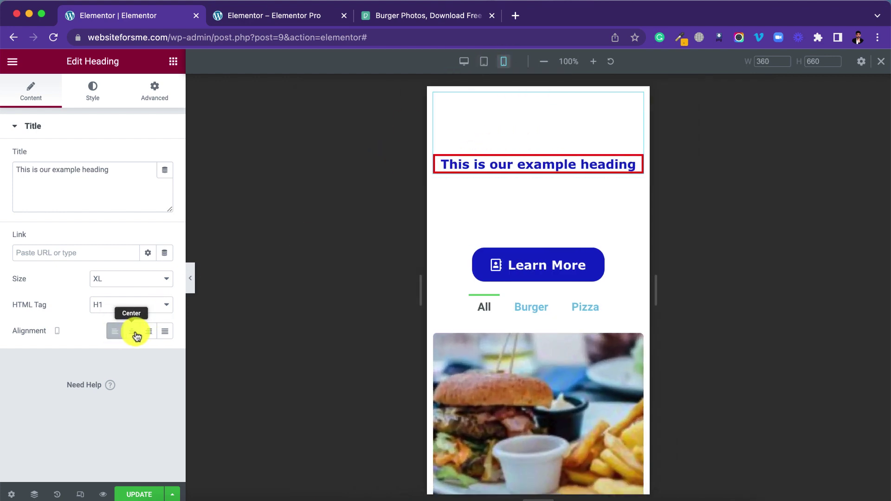
left_click(116, 333)
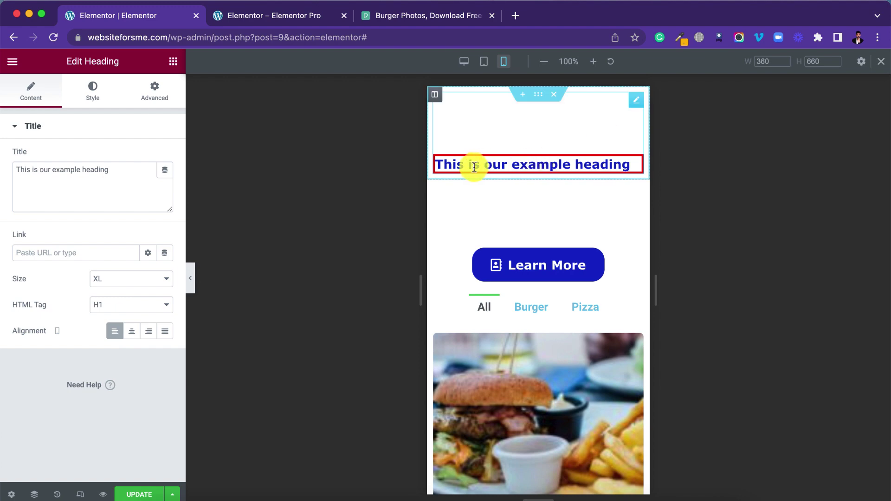
left_click(464, 63)
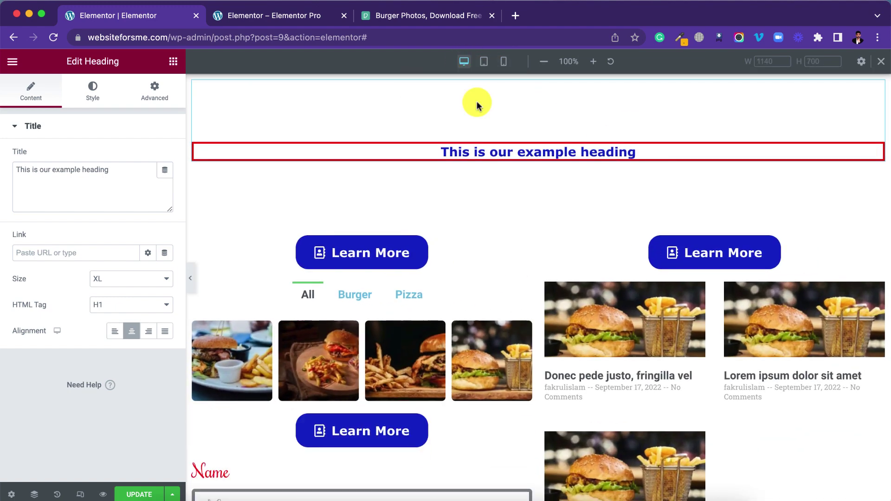
Compare the example heading's alignment in the tablet, mobile and desktop views, and return to the desktop view.
left_click(484, 63)
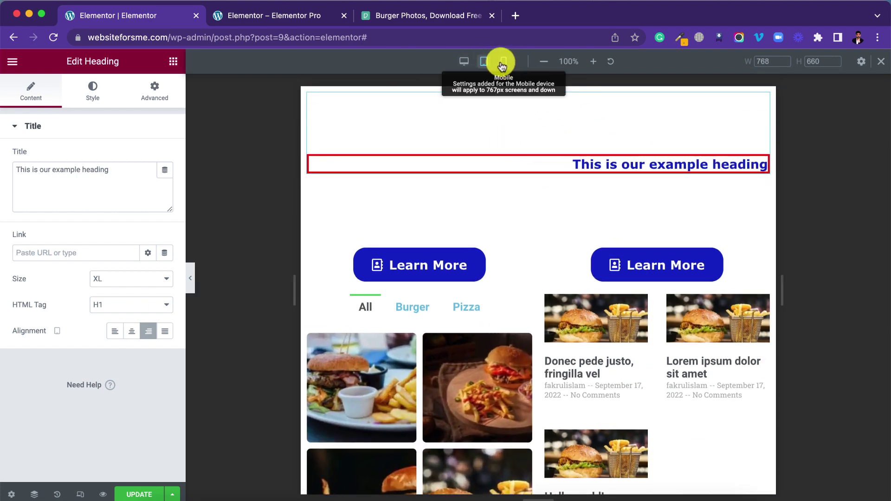
left_click(503, 63)
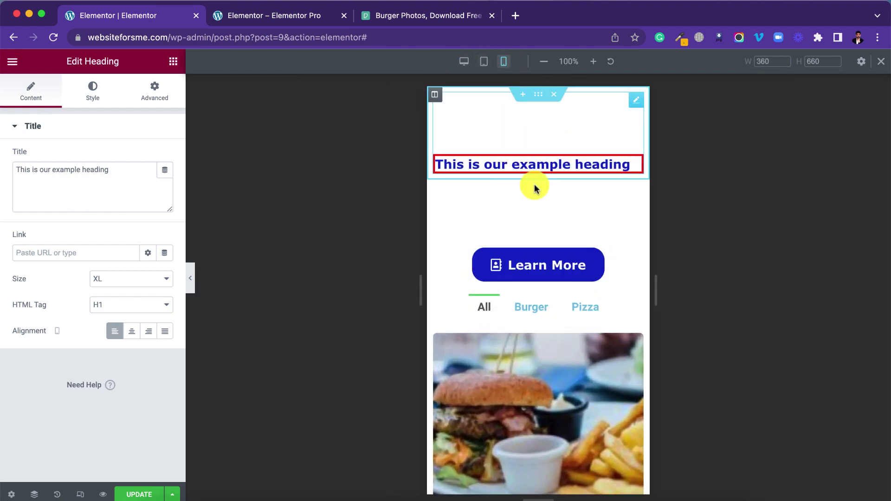
scroll(533, 259, "down", 8)
scroll(532, 258, "up", 8)
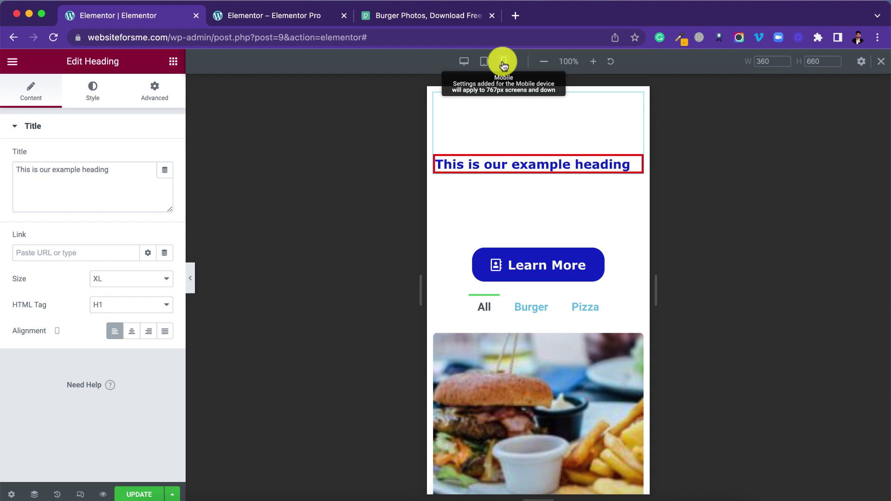
left_click(464, 61)
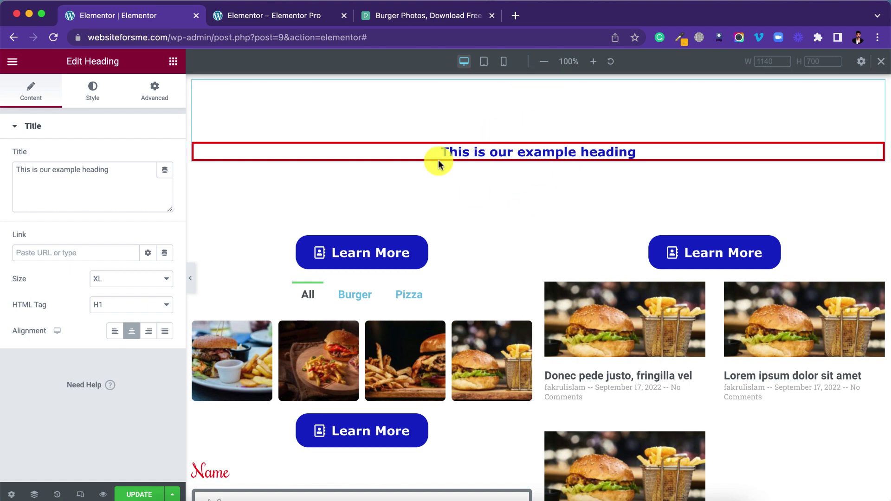
left_click(483, 61)
left_click(505, 62)
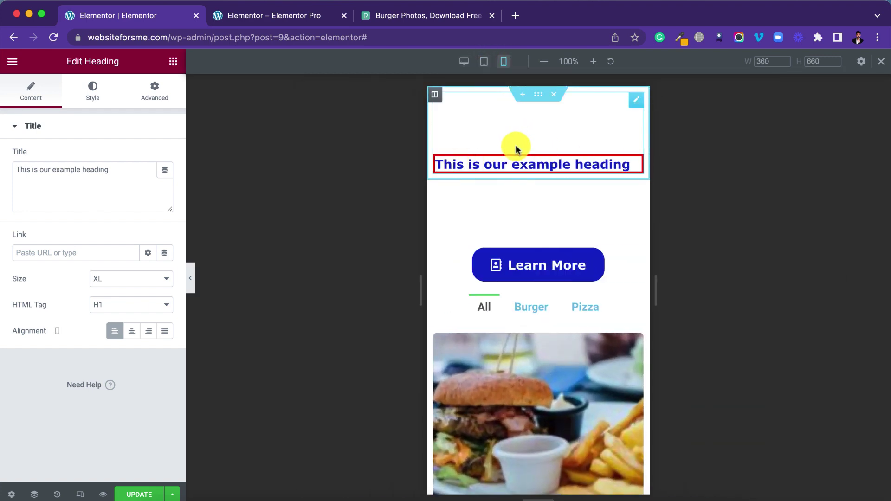
key("ctrl+shift+m")
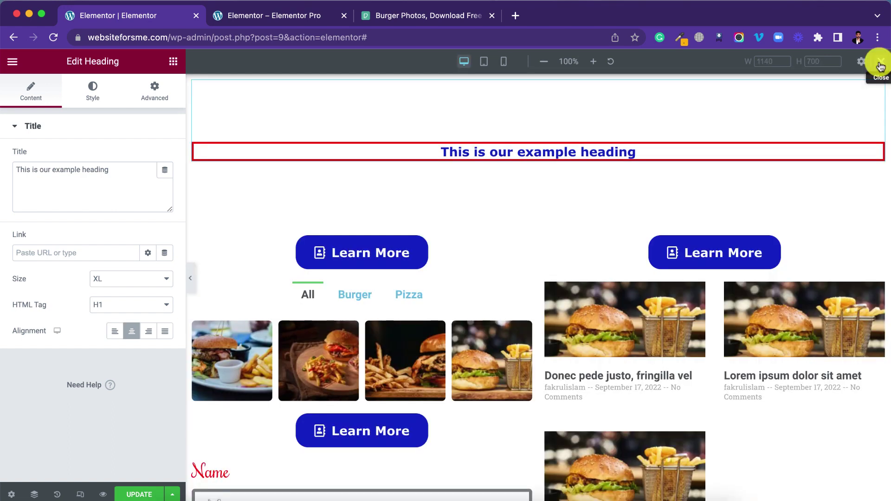
Save the page, exit the Elementor editor and go back to the WordPress list of pages.
key("ctrl+s")
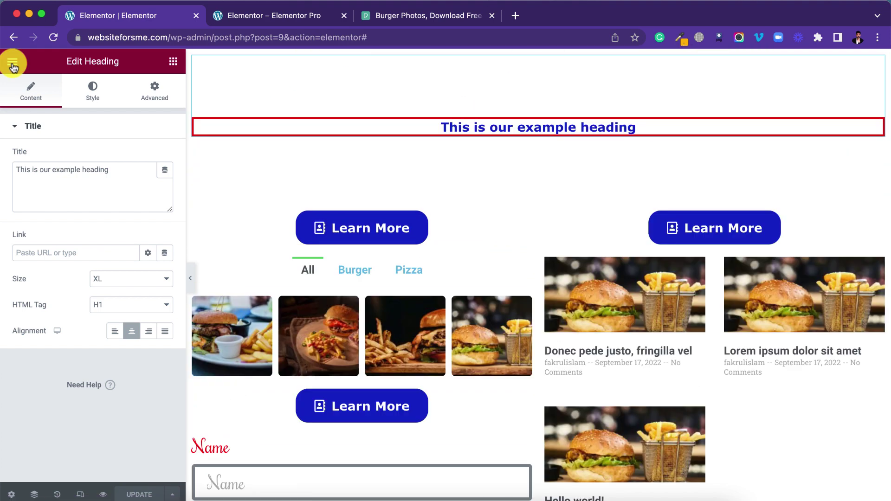
left_click(13, 65)
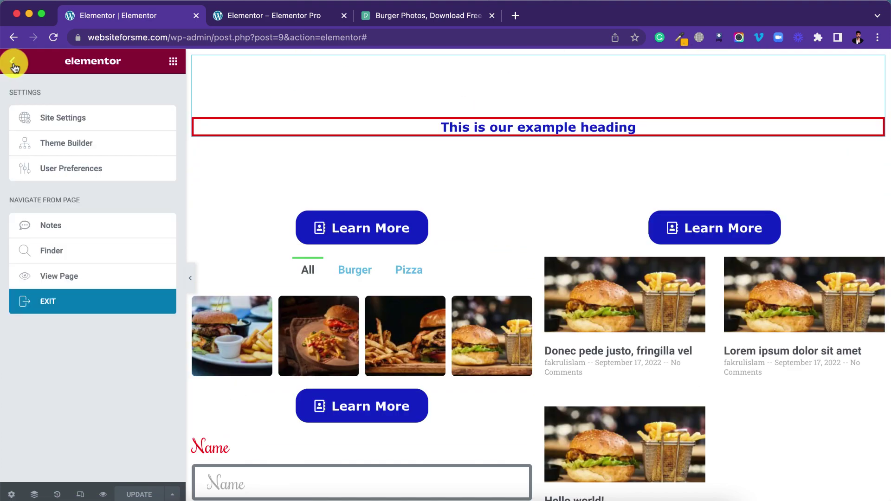
left_click(50, 302)
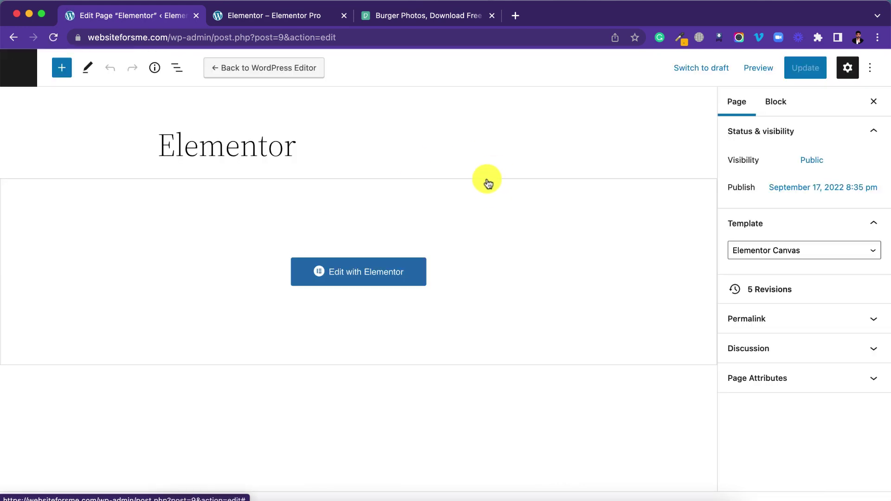
left_click(18, 71)
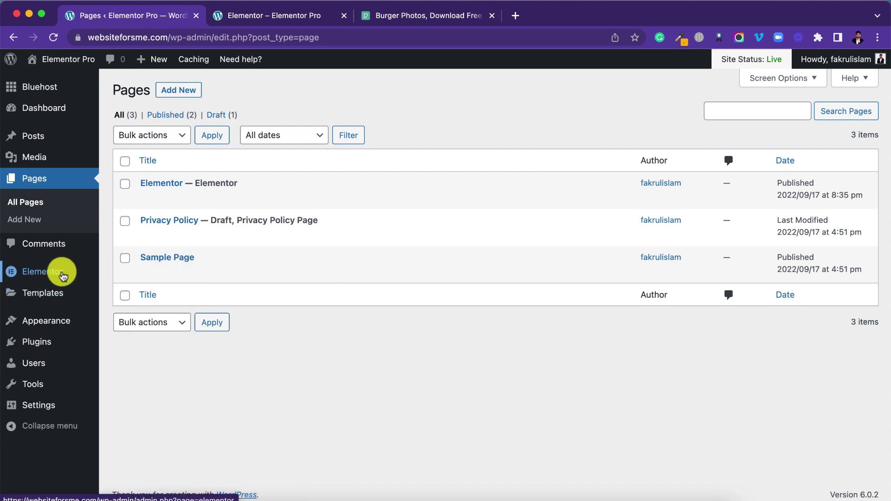
Open Elementor's settings and review the general options, such as the supported post types, and the available template entries.
mouse_move(60, 272)
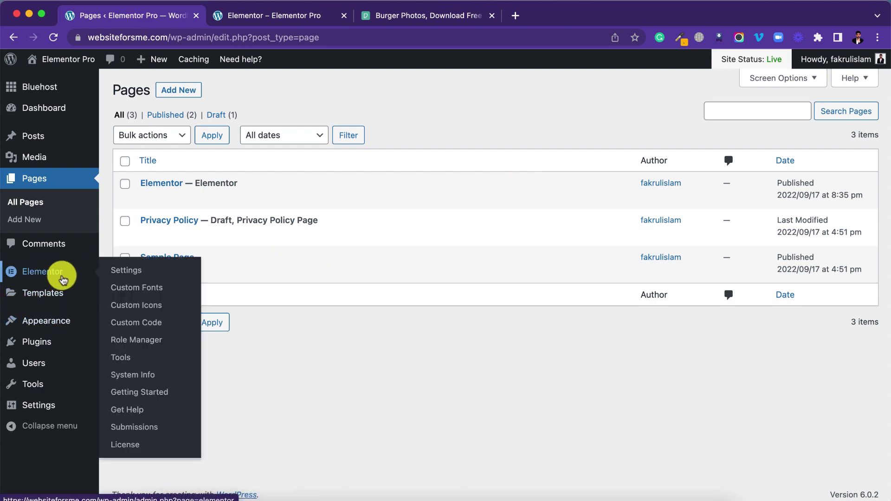
left_click(132, 275)
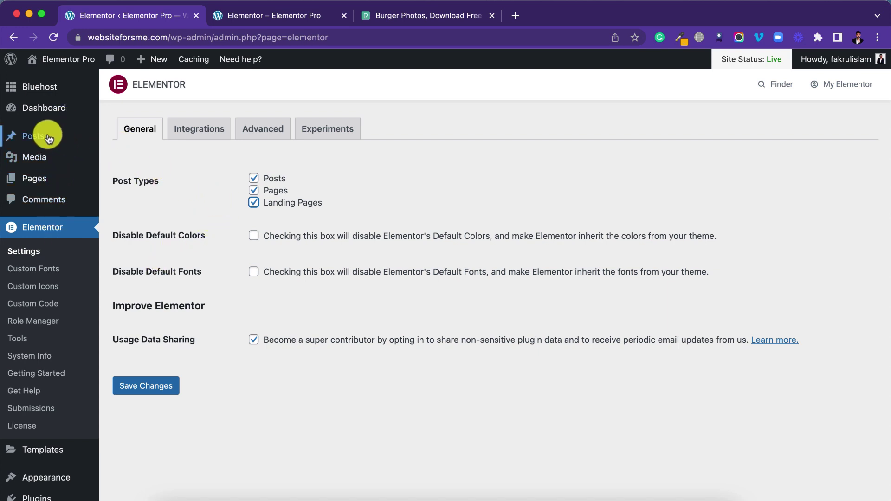
mouse_move(81, 182)
scroll(171, 285, "down", 4)
mouse_move(54, 360)
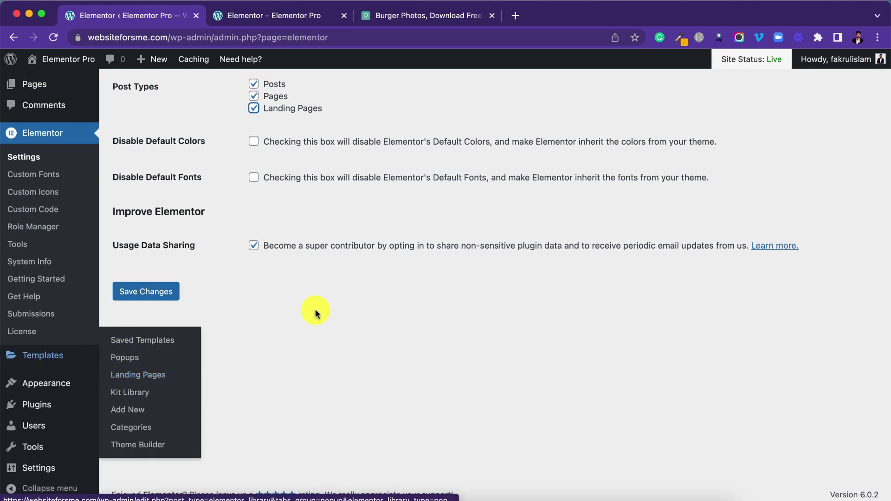
scroll(302, 292, "up", 4)
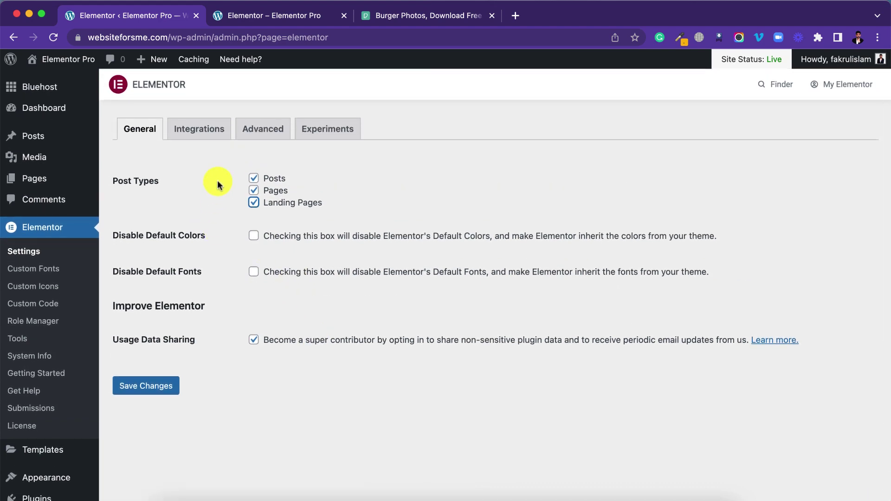
Examine Elementor's integration settings, from the Google Maps and reCAPTCHA key fields through the email marketing services to Stripe.
left_click(207, 133)
scroll(234, 209, "down", 2)
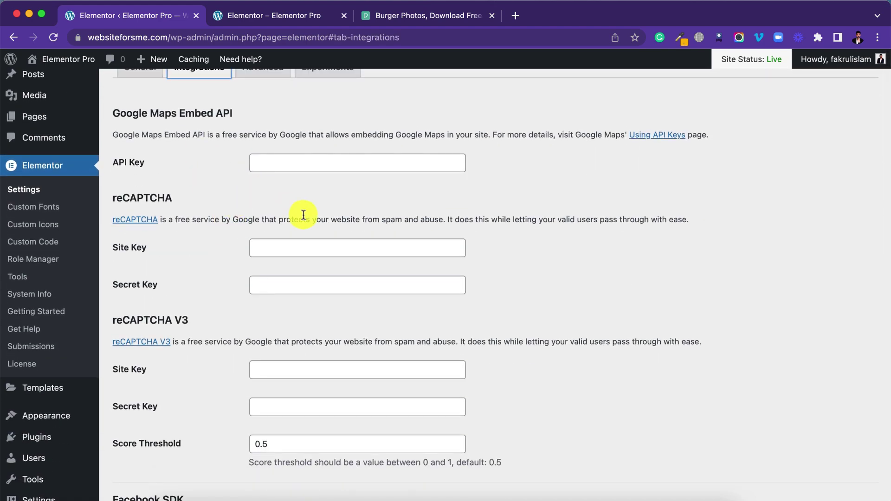
scroll(302, 215, "down", 8)
scroll(327, 211, "up", 10)
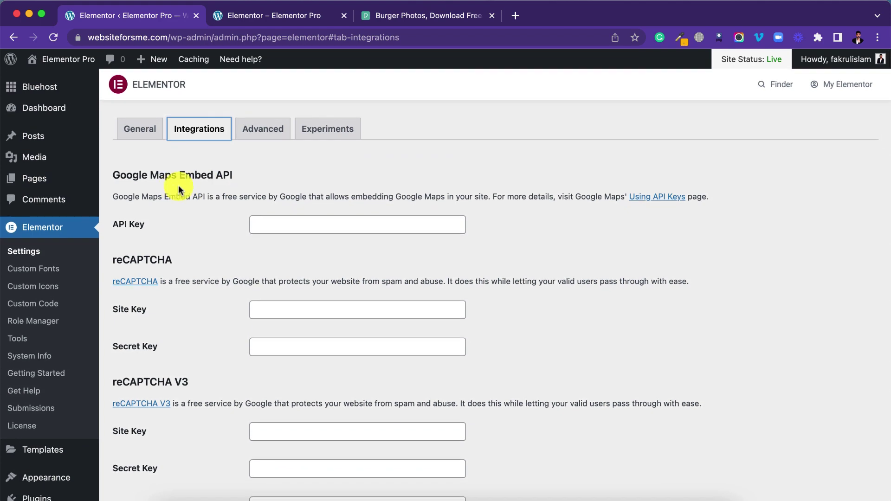
scroll(263, 246, "down", 4)
scroll(288, 256, "down", 20)
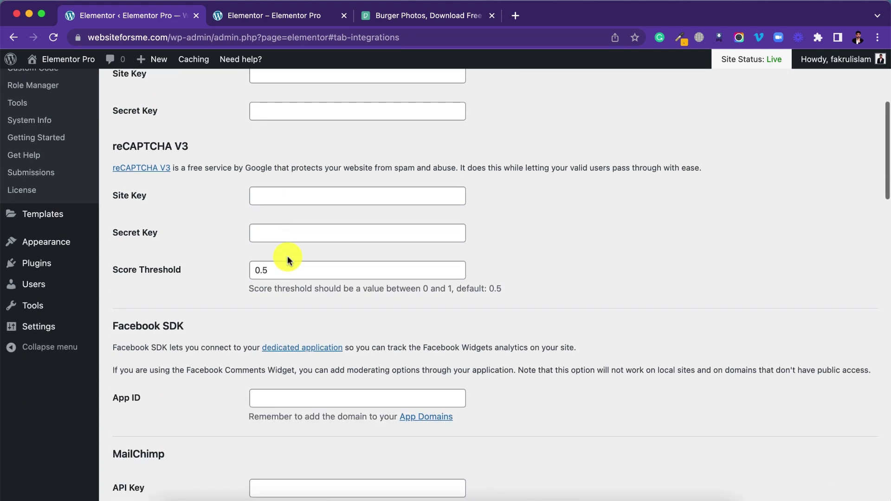
scroll(286, 251, "up", 7)
scroll(281, 241, "down", 10)
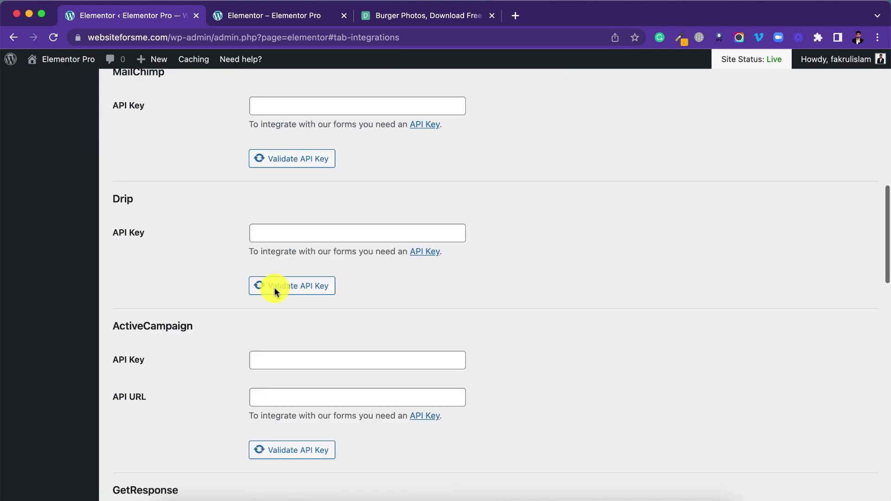
scroll(269, 320, "down", 10)
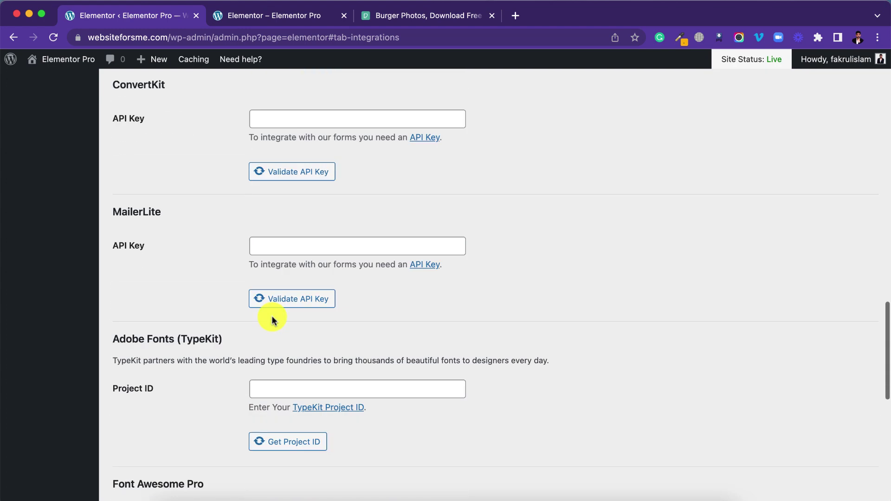
scroll(288, 274, "down", 7)
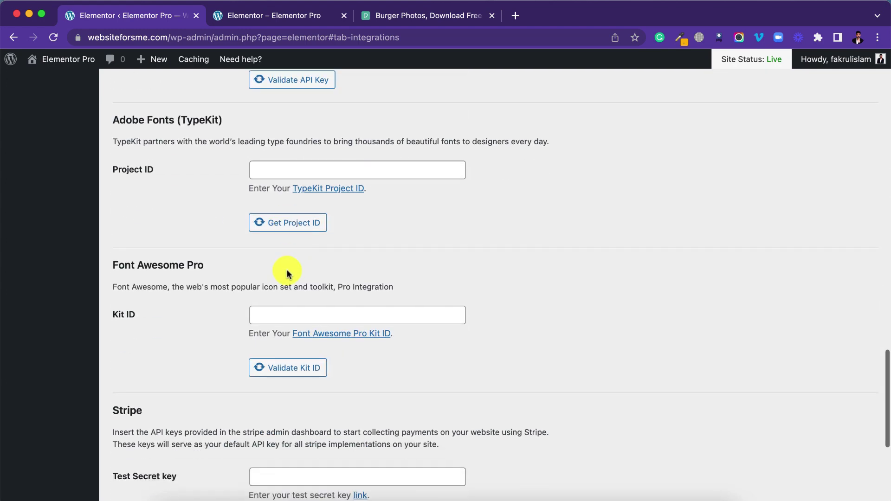
scroll(272, 278, "down", 5)
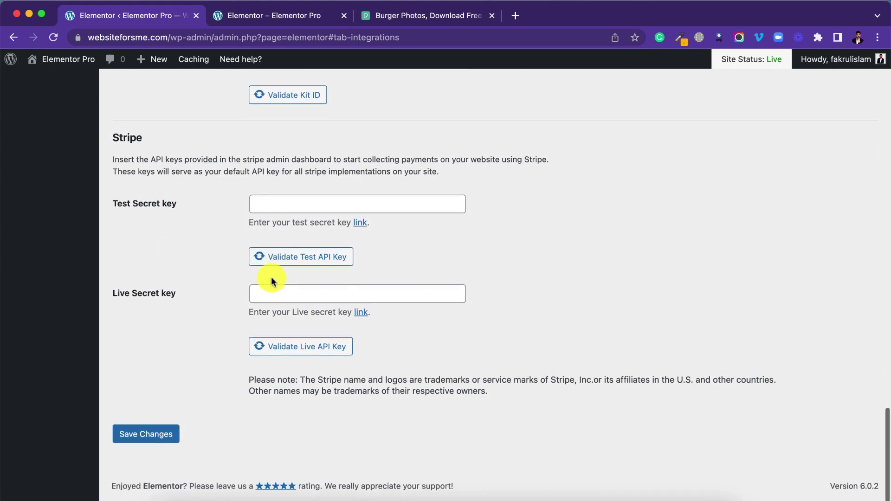
left_click(307, 218)
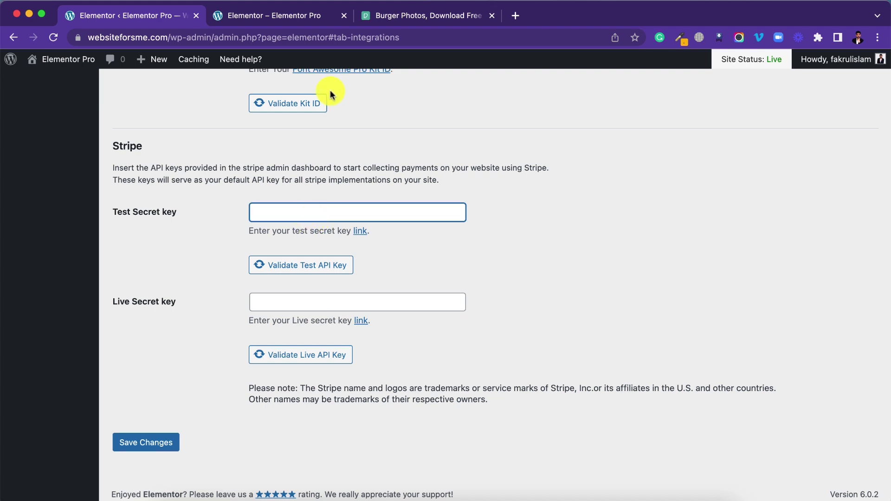
scroll(328, 313, "up", 20)
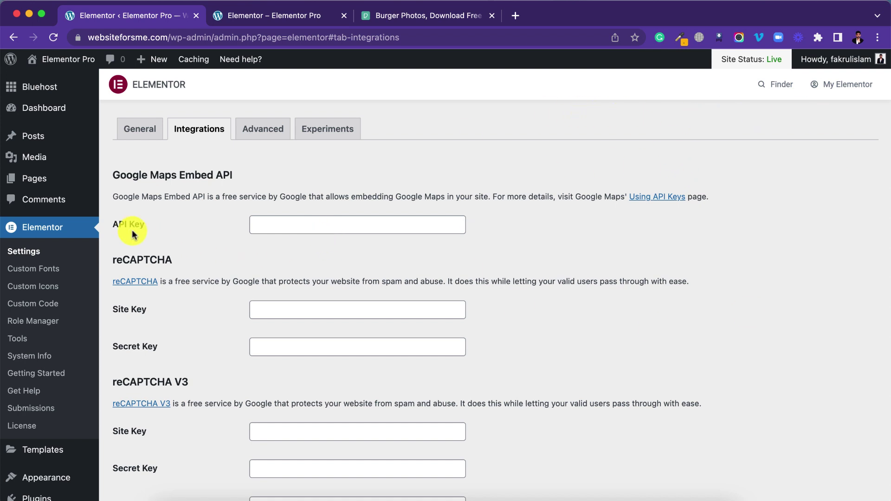
left_click(306, 225)
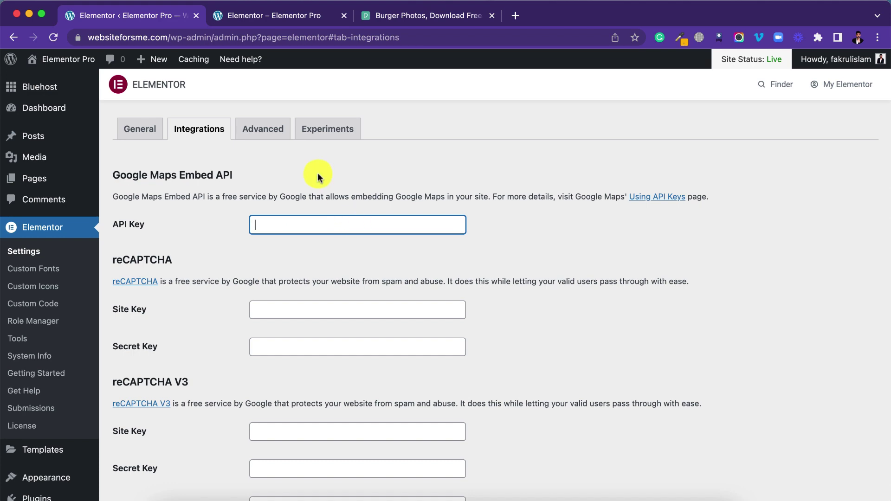
Review Elementor's advanced settings, including the CSS print method, unfiltered file uploads and Google Fonts loading.
left_click(258, 130)
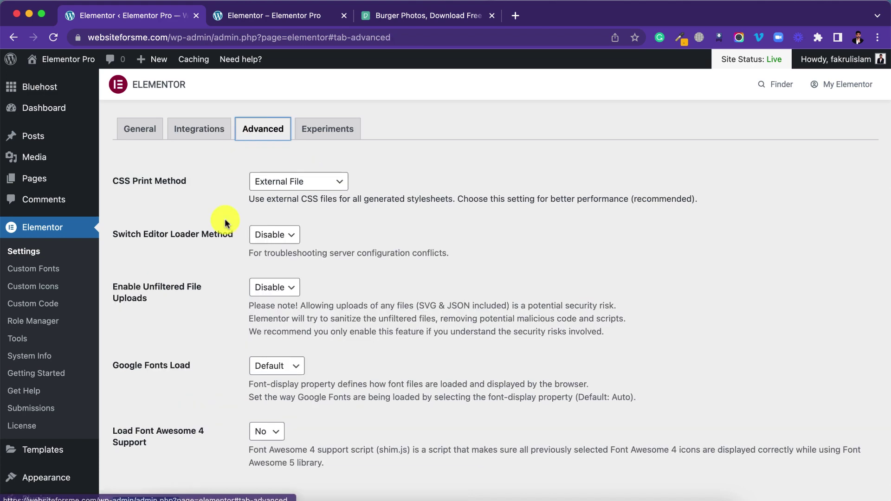
scroll(228, 220, "down", 2)
scroll(232, 279, "up", 2)
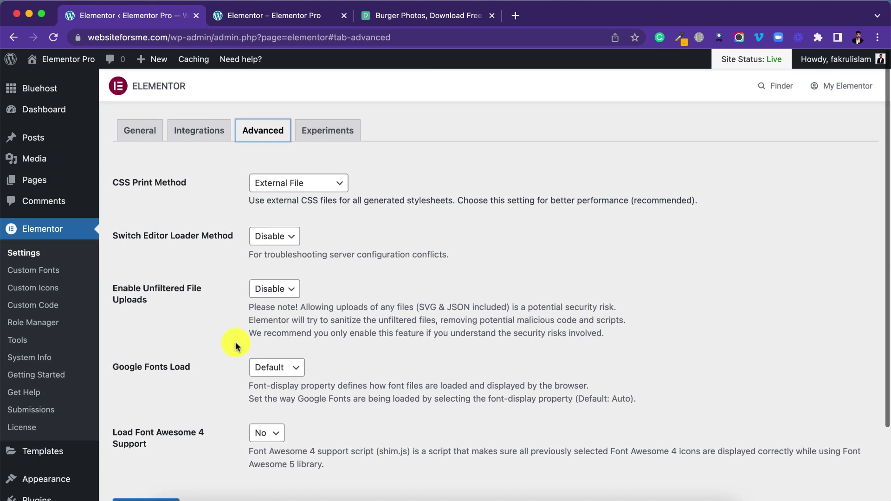
Browse Elementor's experiments, covering both the ongoing experiments and the stable features.
left_click(325, 131)
scroll(352, 279, "down", 2)
scroll(353, 277, "down", 5)
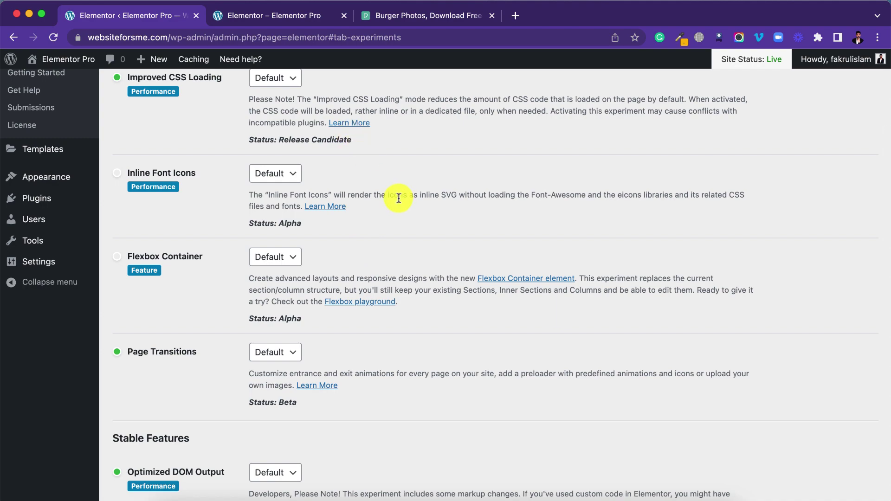
scroll(400, 204, "up", 6)
scroll(401, 211, "down", 10)
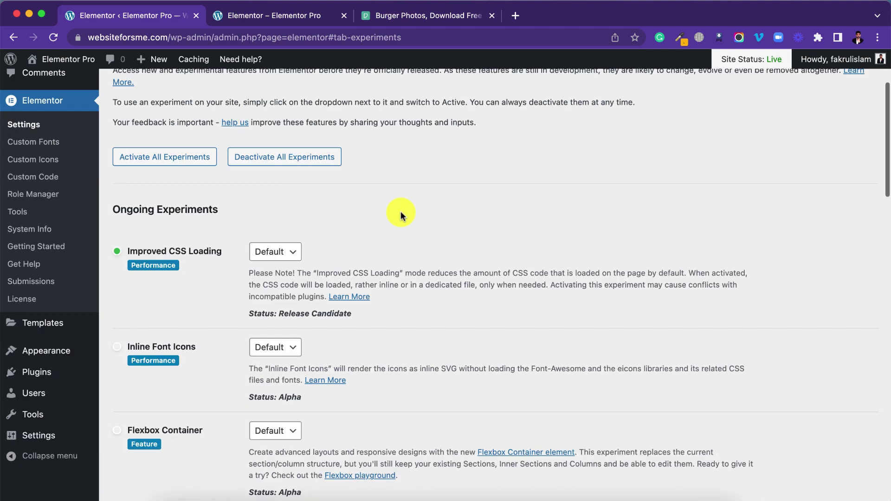
scroll(401, 214, "down", 4)
scroll(395, 226, "down", 4)
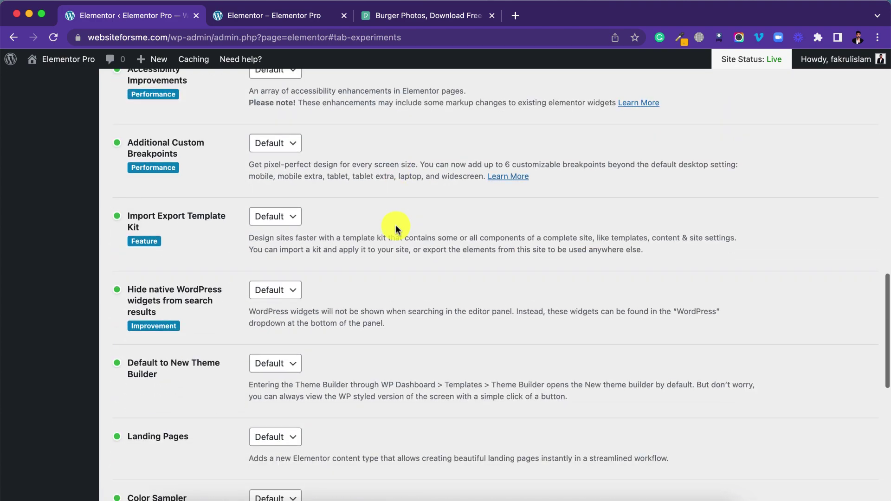
scroll(396, 228, "down", 2)
scroll(395, 227, "up", 8)
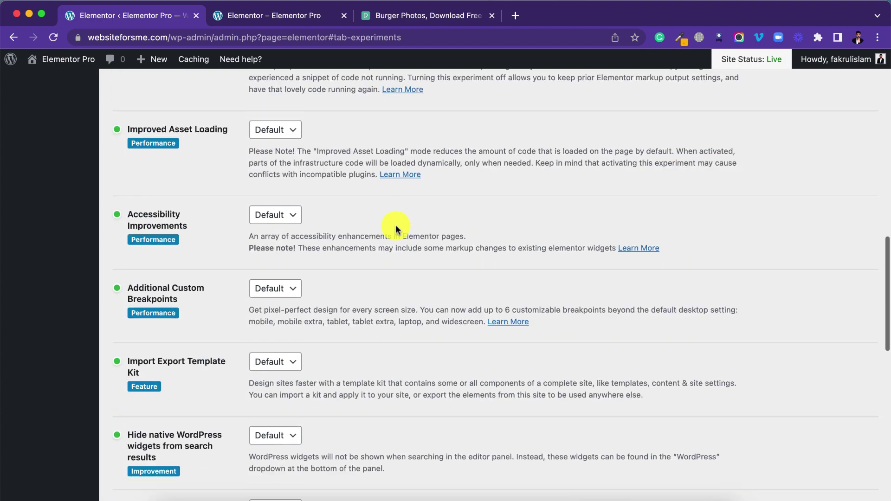
scroll(395, 228, "up", 15)
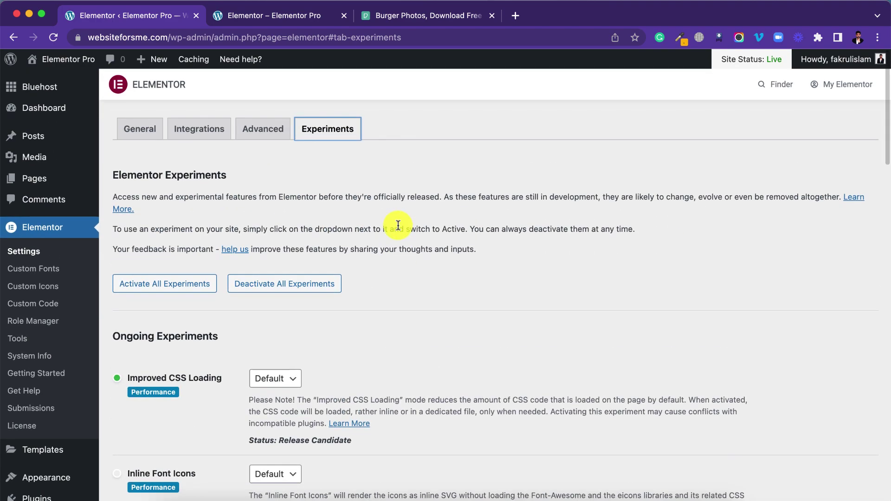
Examine the release status of the ongoing experiments, highlighting the status of Inline Font Icons and Page Transitions.
scroll(398, 225, "down", 5)
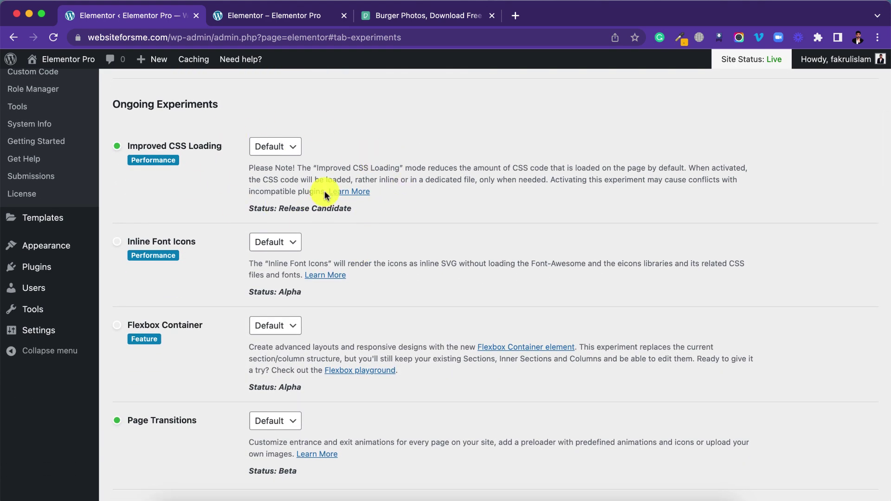
scroll(344, 227, "down", 3)
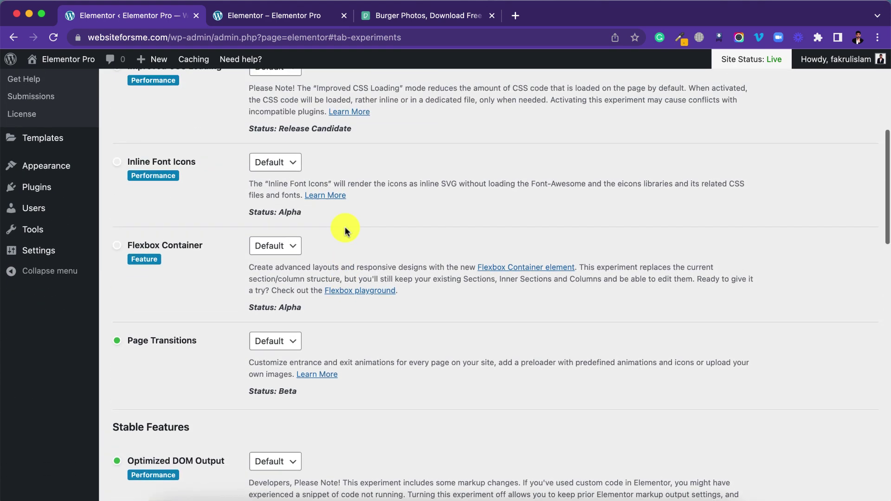
double_click(289, 213)
scroll(353, 246, "down", 3)
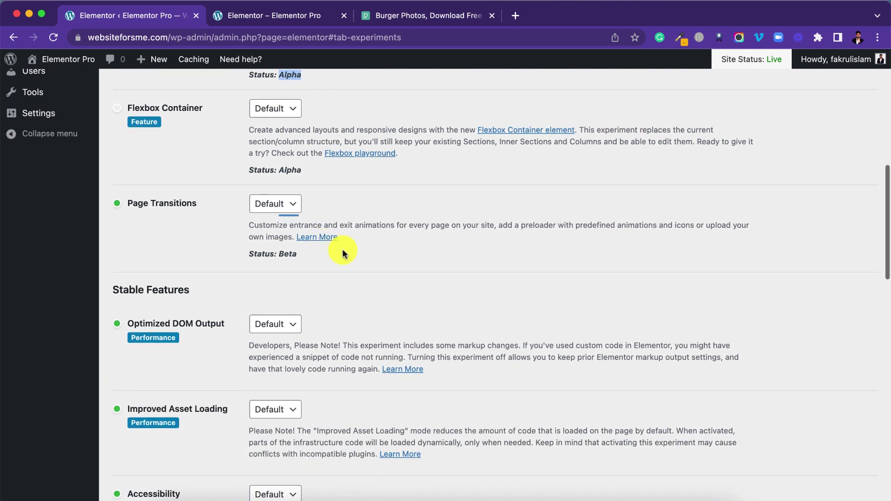
left_click(287, 258)
double_click(288, 255)
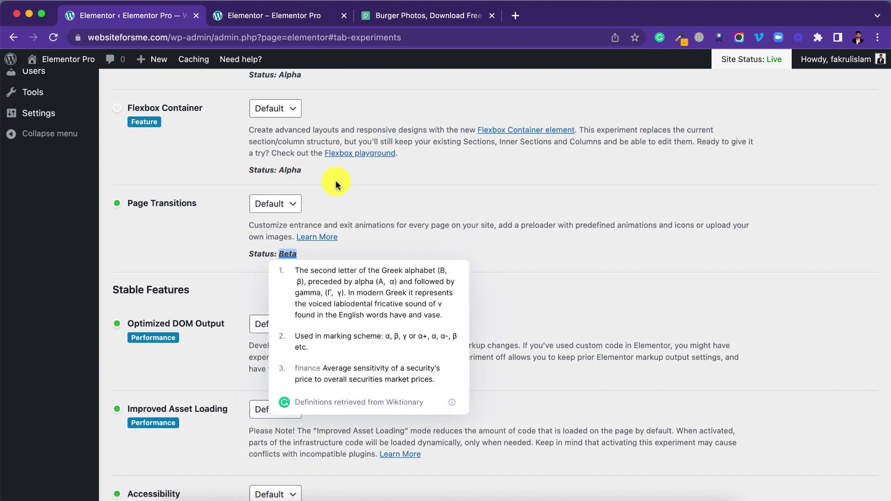
Look over the remaining Elementor experiments and return to Elementor's general settings.
left_click(366, 237)
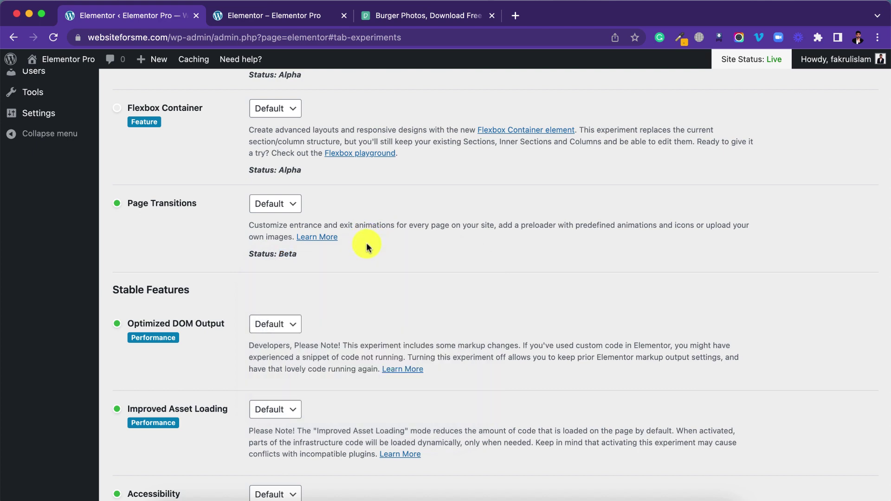
scroll(365, 266, "down", 3)
scroll(385, 223, "up", 20)
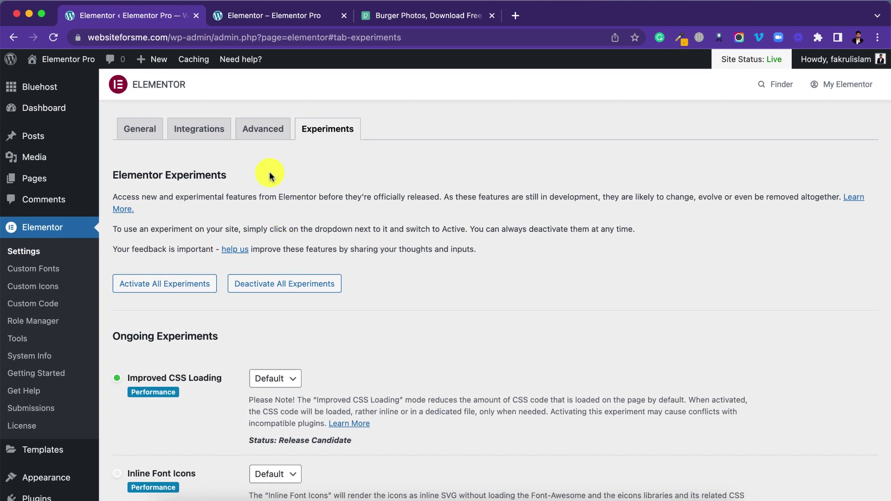
left_click(139, 129)
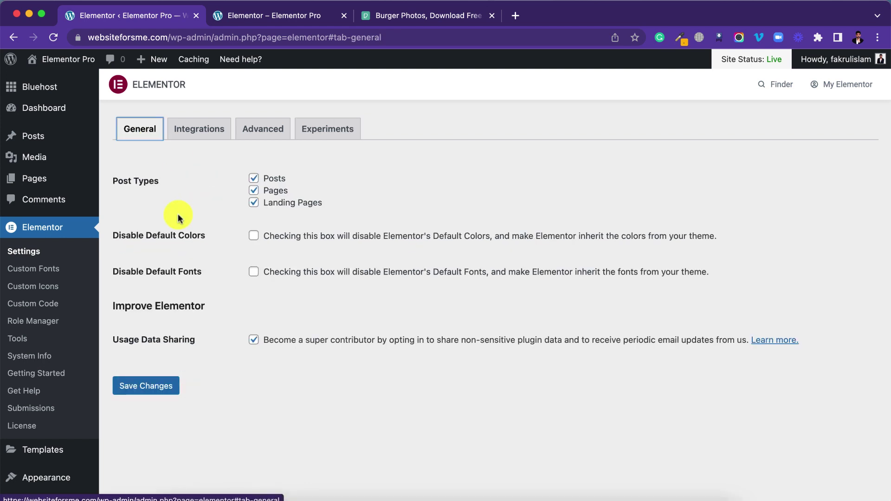
Start a new custom font with one font variation and examine its family name, WOFF, WOFF2, TTF, SVG and EOT file fields.
left_click(34, 273)
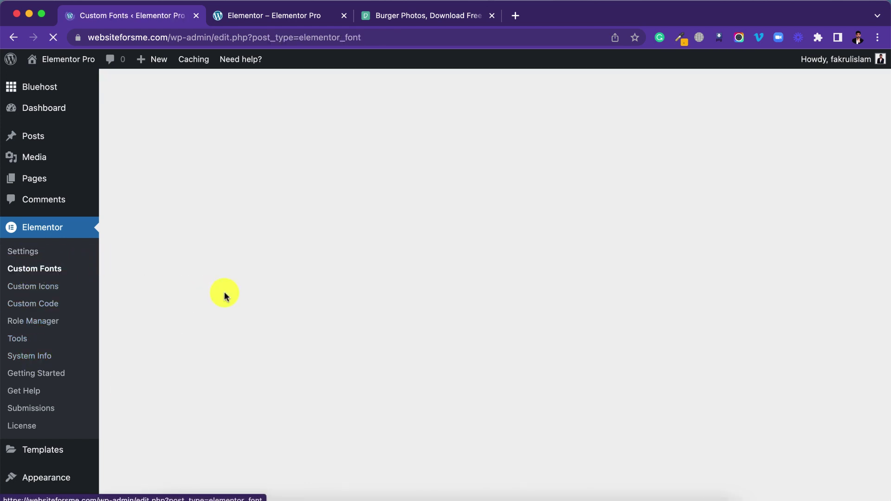
left_click(256, 86)
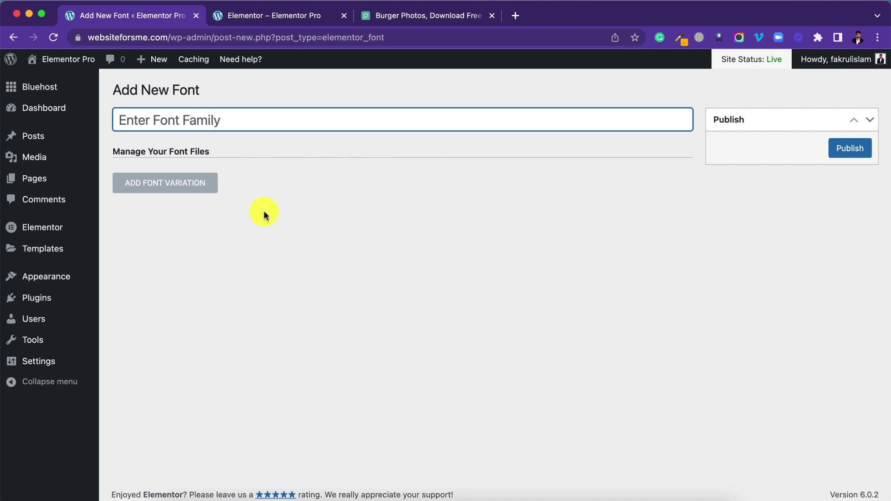
left_click(163, 184)
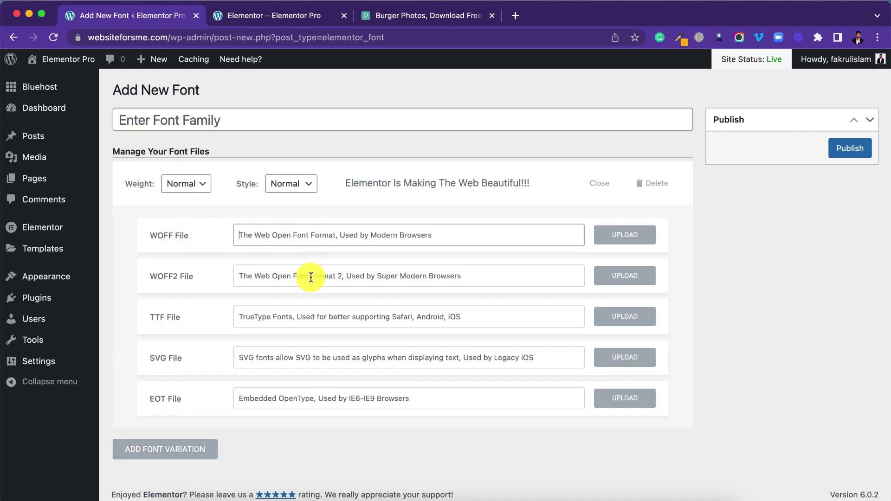
left_click(302, 316)
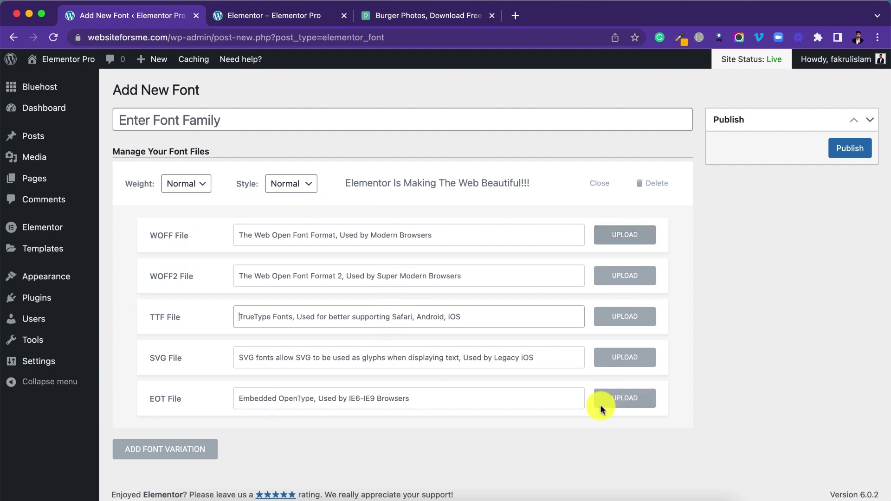
left_click(244, 125)
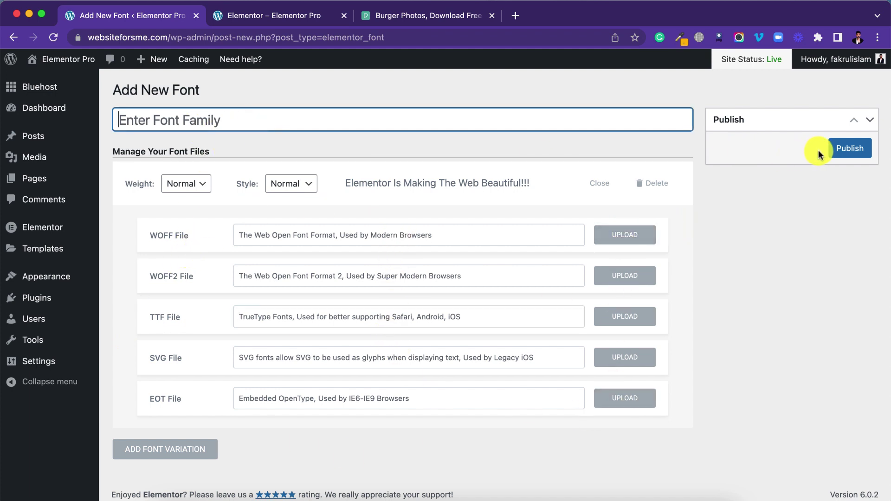
Check the example heading's font on the published Elementor page, then return to the new font form.
left_click(278, 17)
left_click_drag(382, 150, 520, 147)
left_click(458, 152)
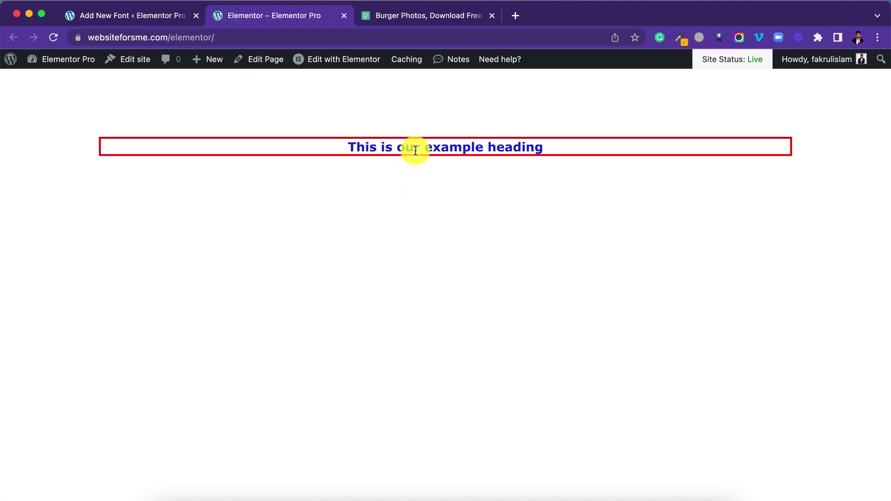
left_click(153, 17)
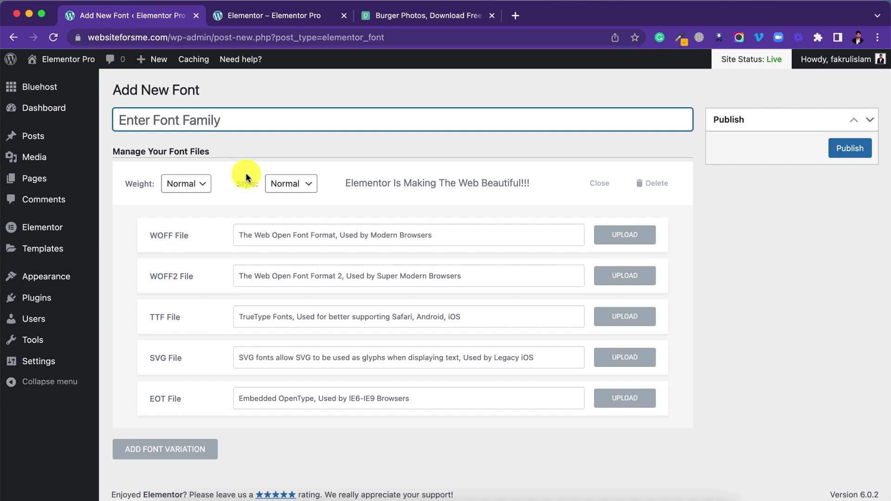
Open Elementor's custom icons and start a new icon set.
mouse_move(55, 231)
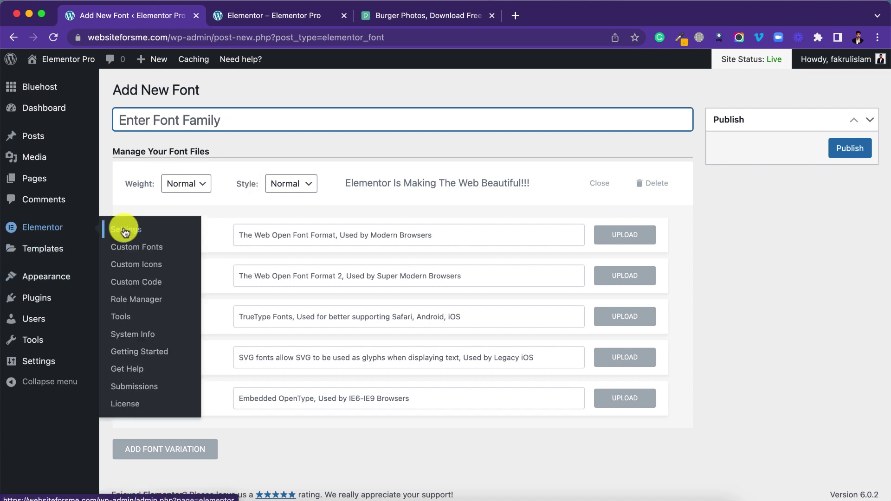
left_click(139, 266)
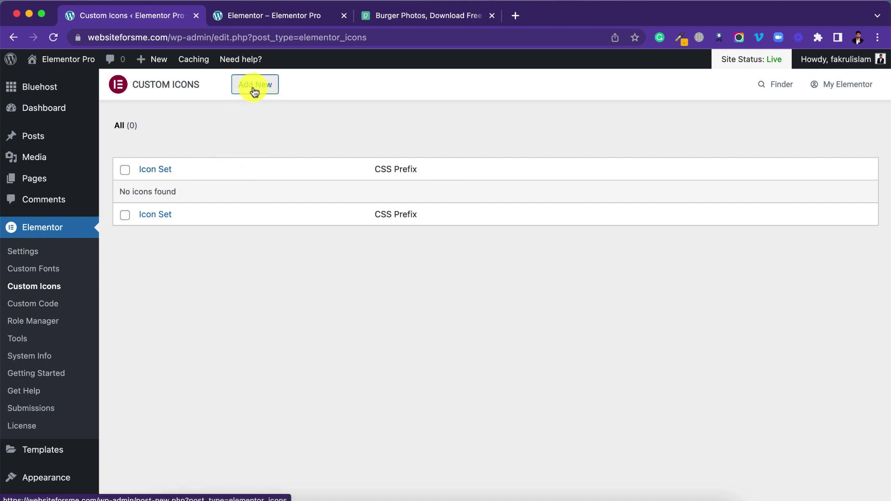
left_click(254, 88)
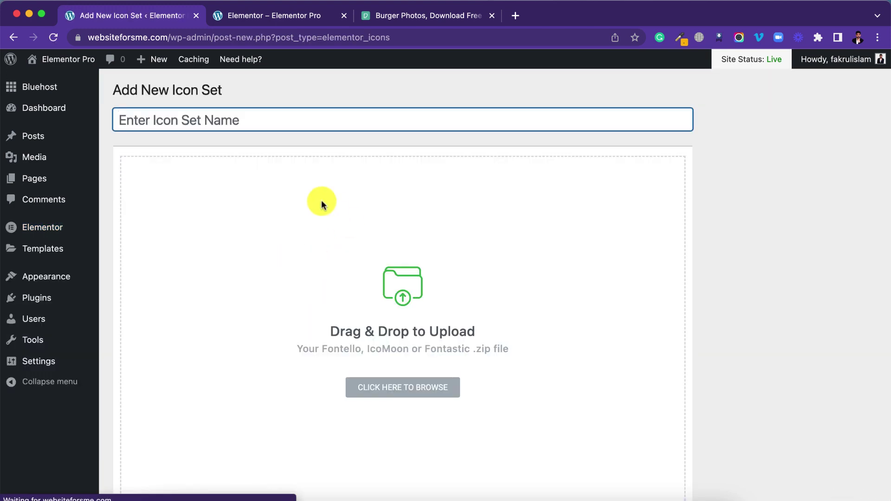
Reload the published page to check the Learn More button icons, and return to the new icon set's upload area.
left_click(298, 17)
left_click(52, 38)
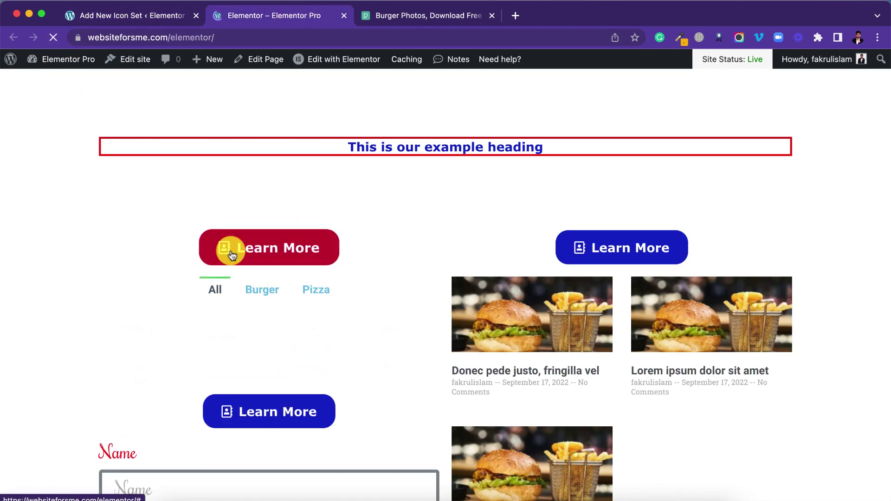
left_click(160, 17)
scroll(338, 260, "down", 2)
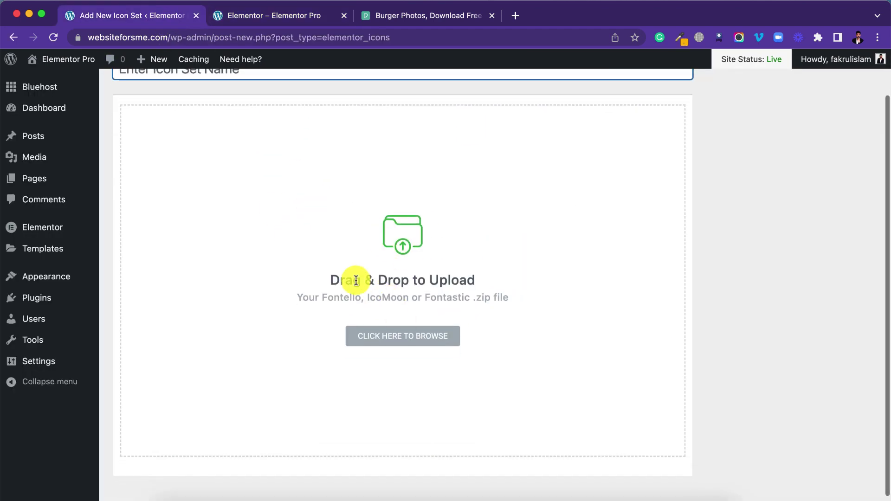
Open Elementor's custom code and start a new snippet to view its location, priority and publishing options.
mouse_move(71, 231)
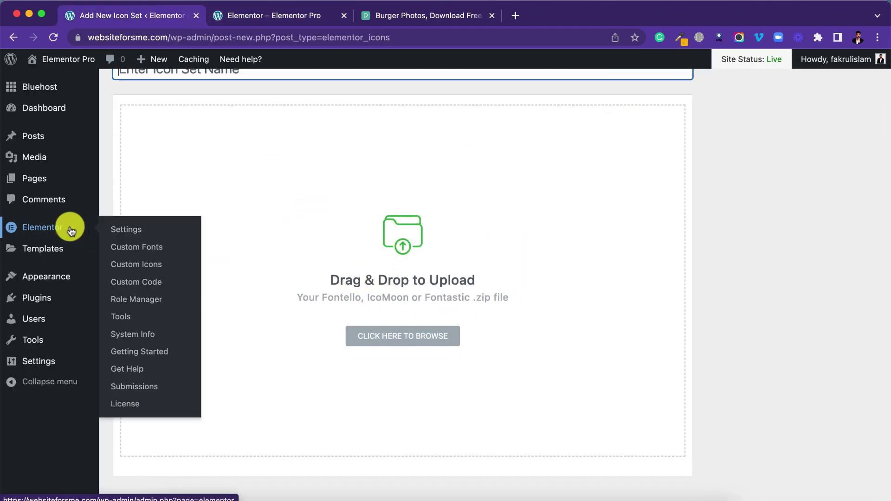
left_click(133, 281)
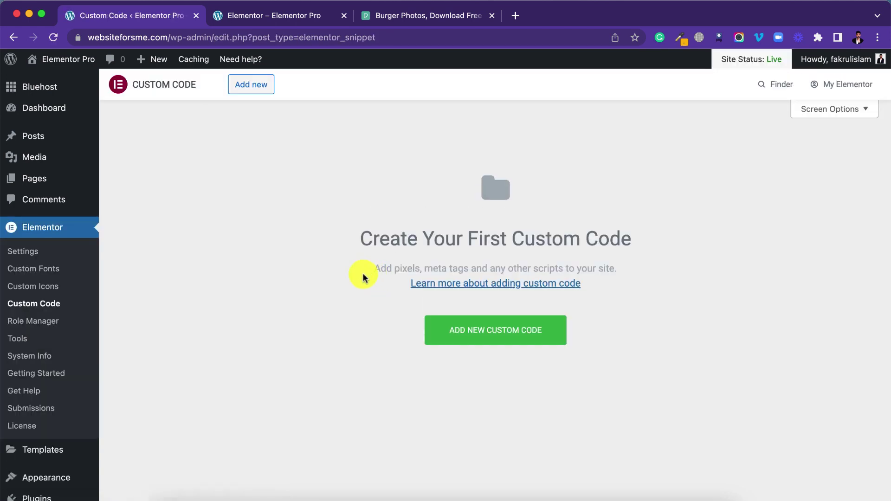
left_click(505, 333)
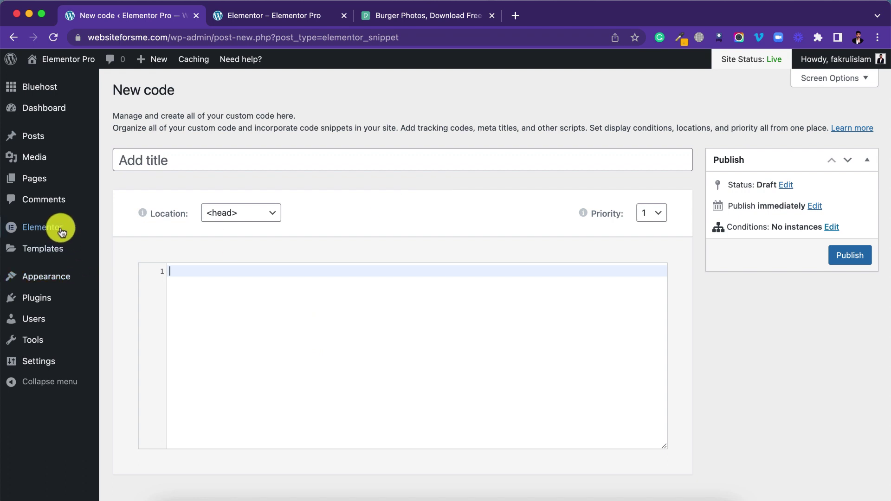
mouse_move(60, 229)
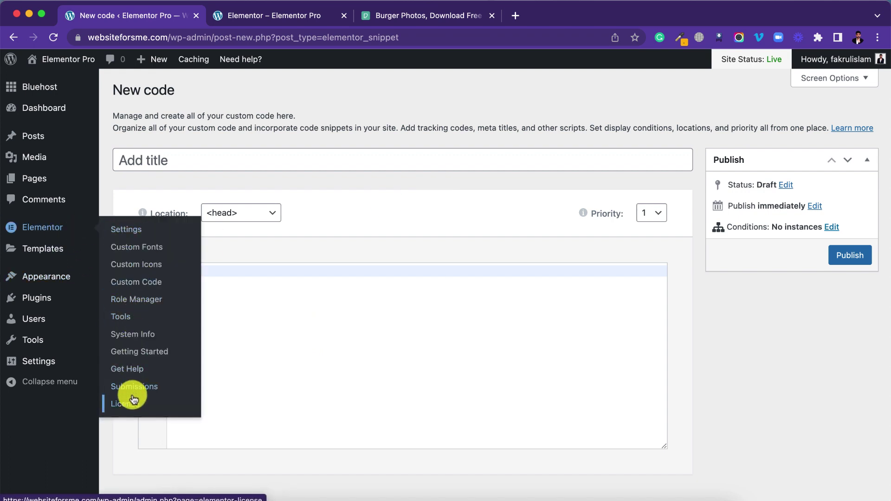